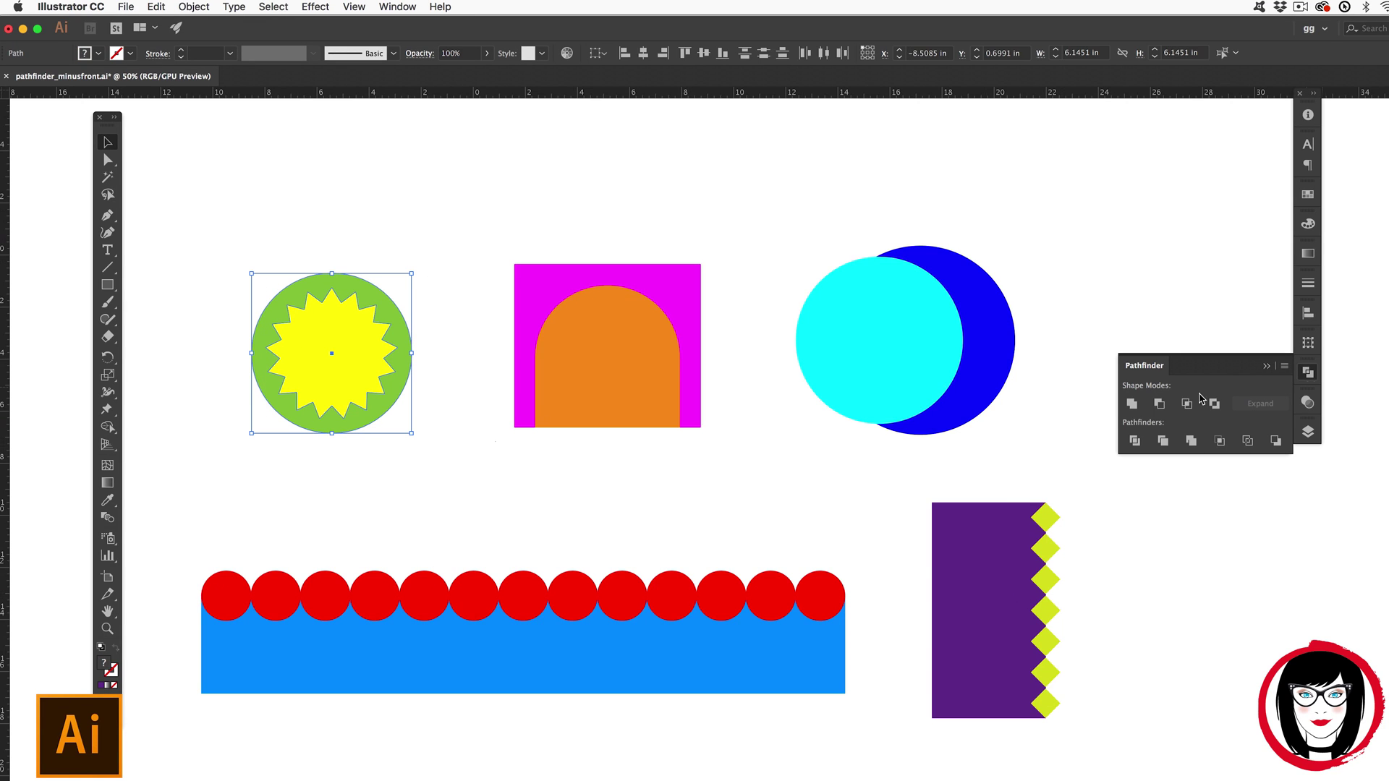
Step: Minus Front the star from the green circle, the orange arch from magenta, and cyan from blue
left_click(1159, 403)
left_click_drag(737, 471, 495, 331)
left_click(1159, 403)
left_click_drag(1065, 462, 954, 369)
left_click(1158, 403)
left_click(854, 489)
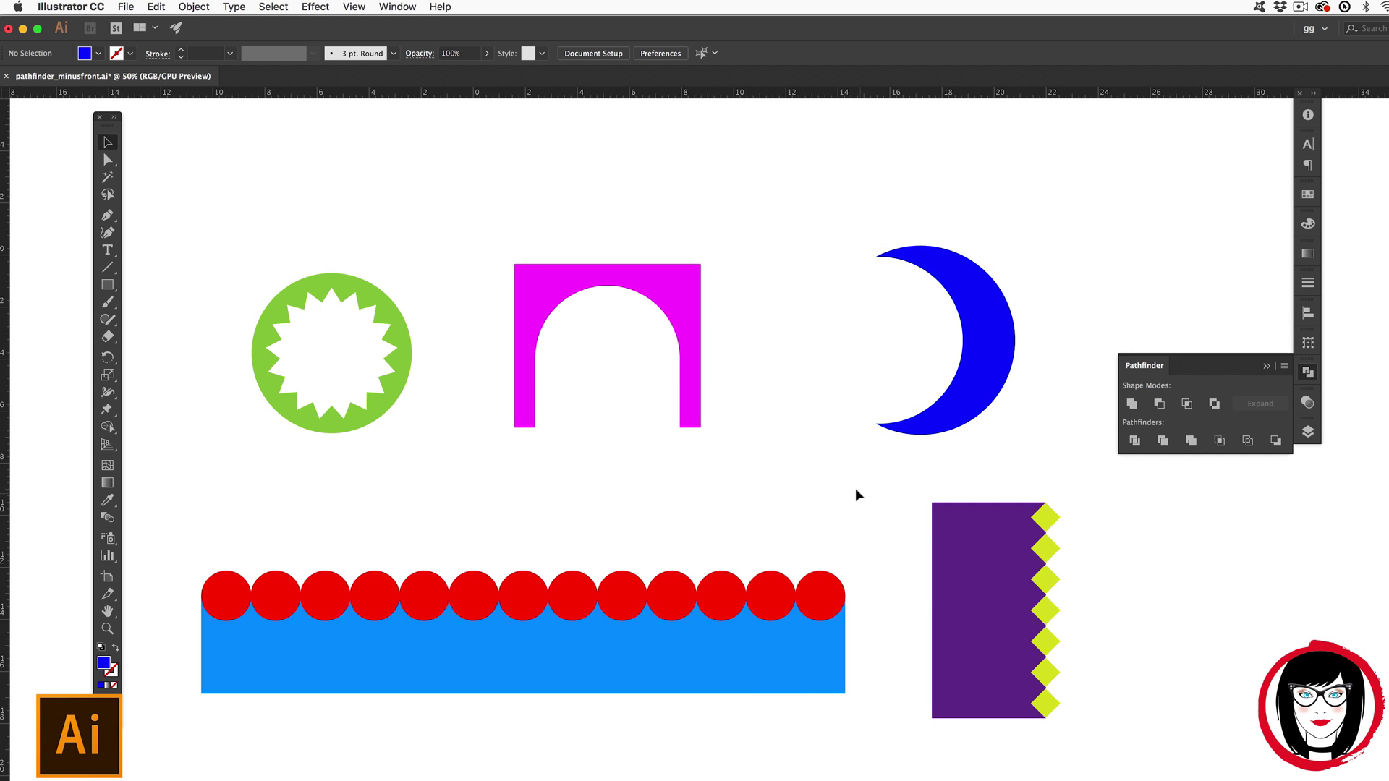
Step: Cut the red circles out of the blue rectangle and the green diamonds out of the purple rectangle
left_click_drag(234, 539, 864, 677)
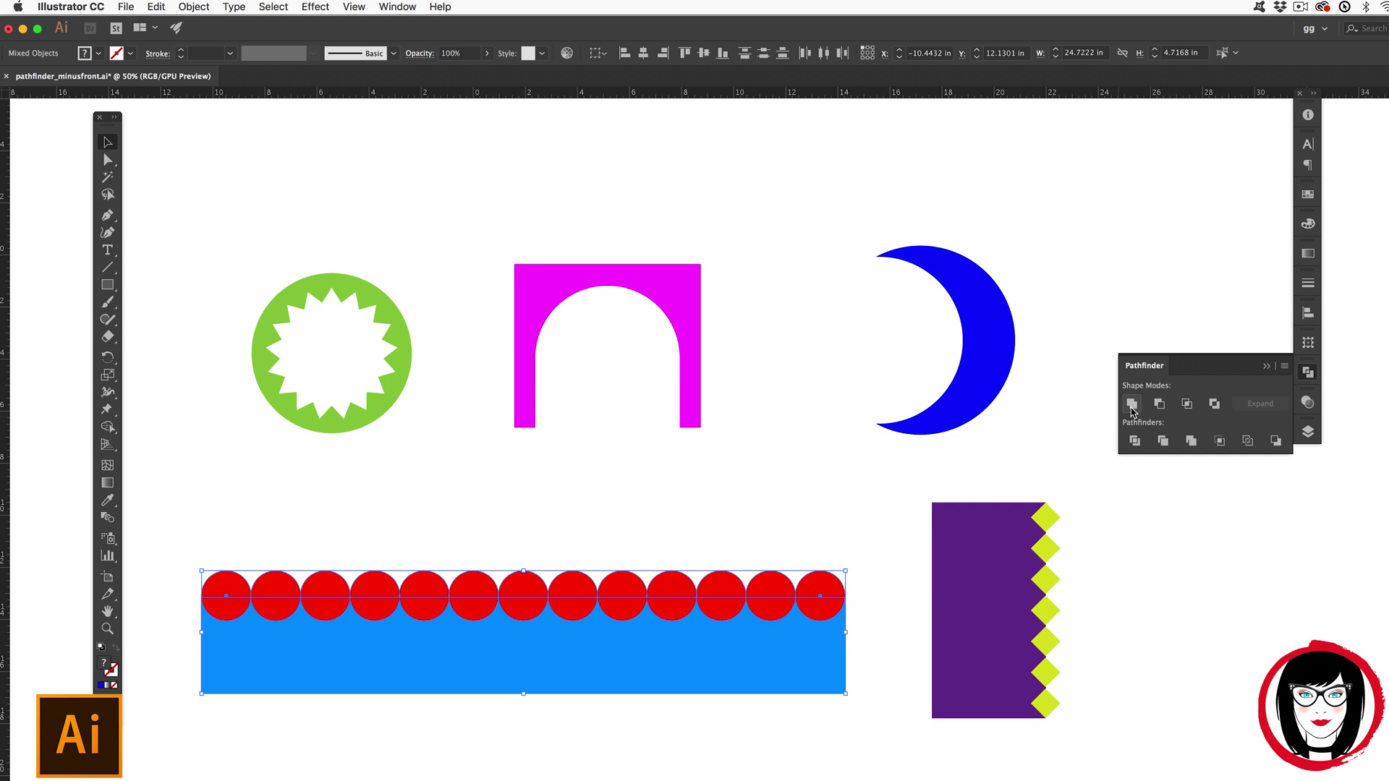
left_click(1159, 403)
left_click(830, 504)
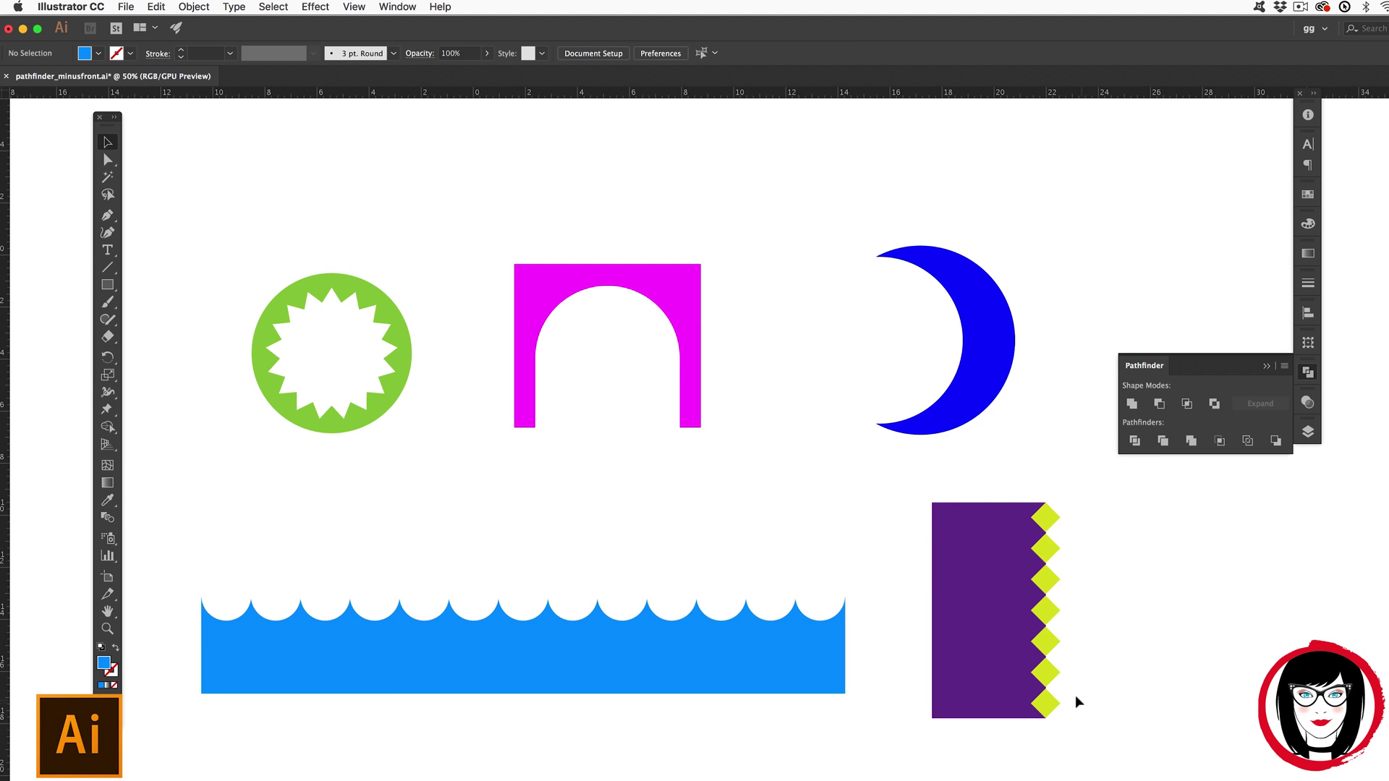
left_click_drag(1089, 732, 979, 471)
left_click(1159, 402)
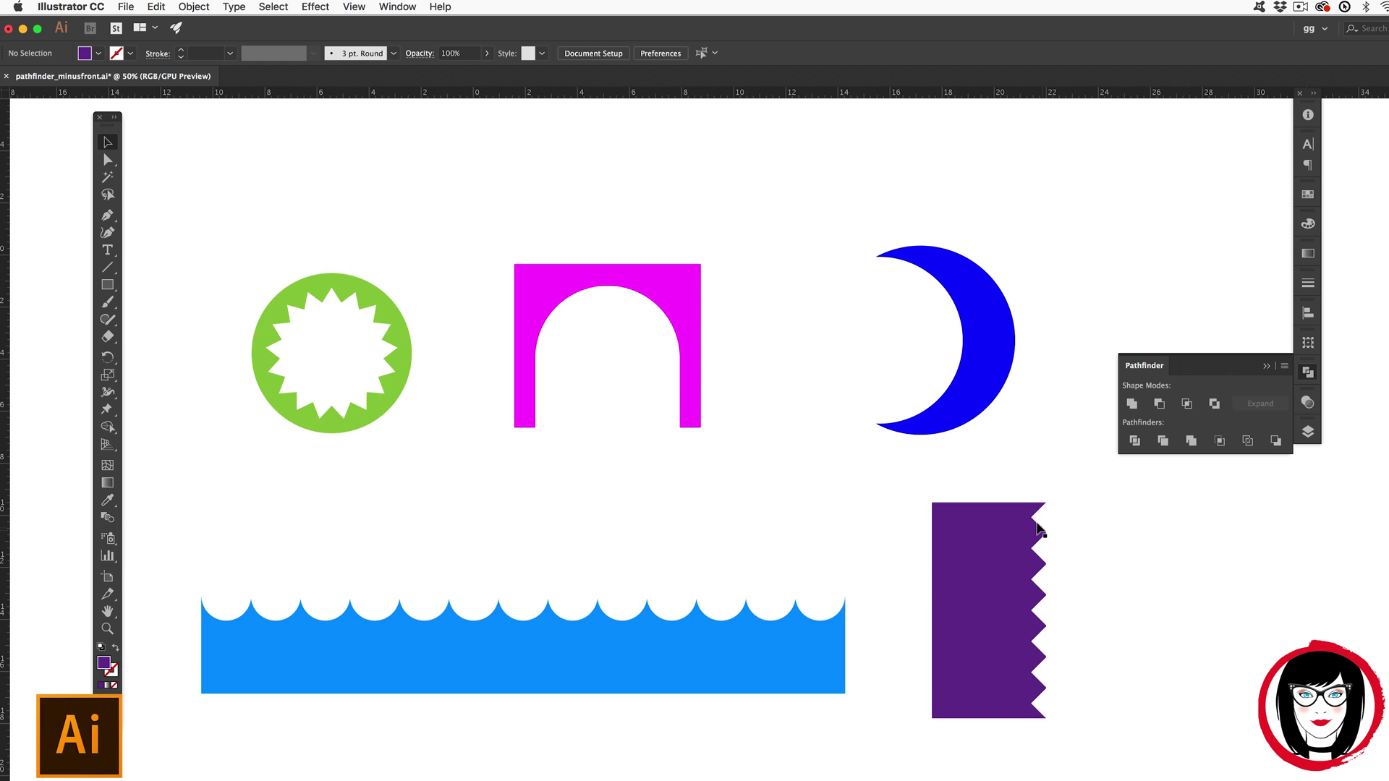
Step: Undo the zigzag, wave, moon, arch and sunburst cut-outs, zoomed in on the circle and star
key("super+alt+3")
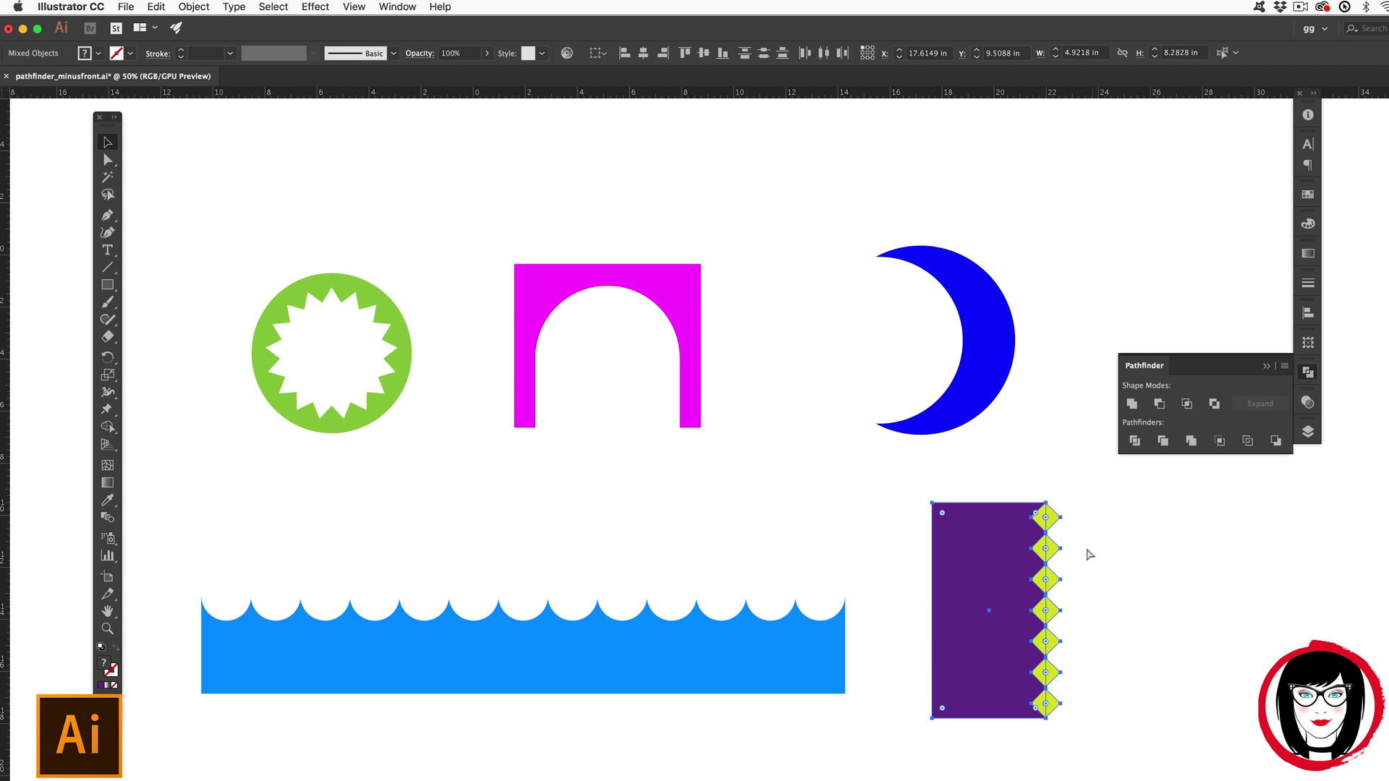
key("super+z")
key("super+z")
key("super+z")
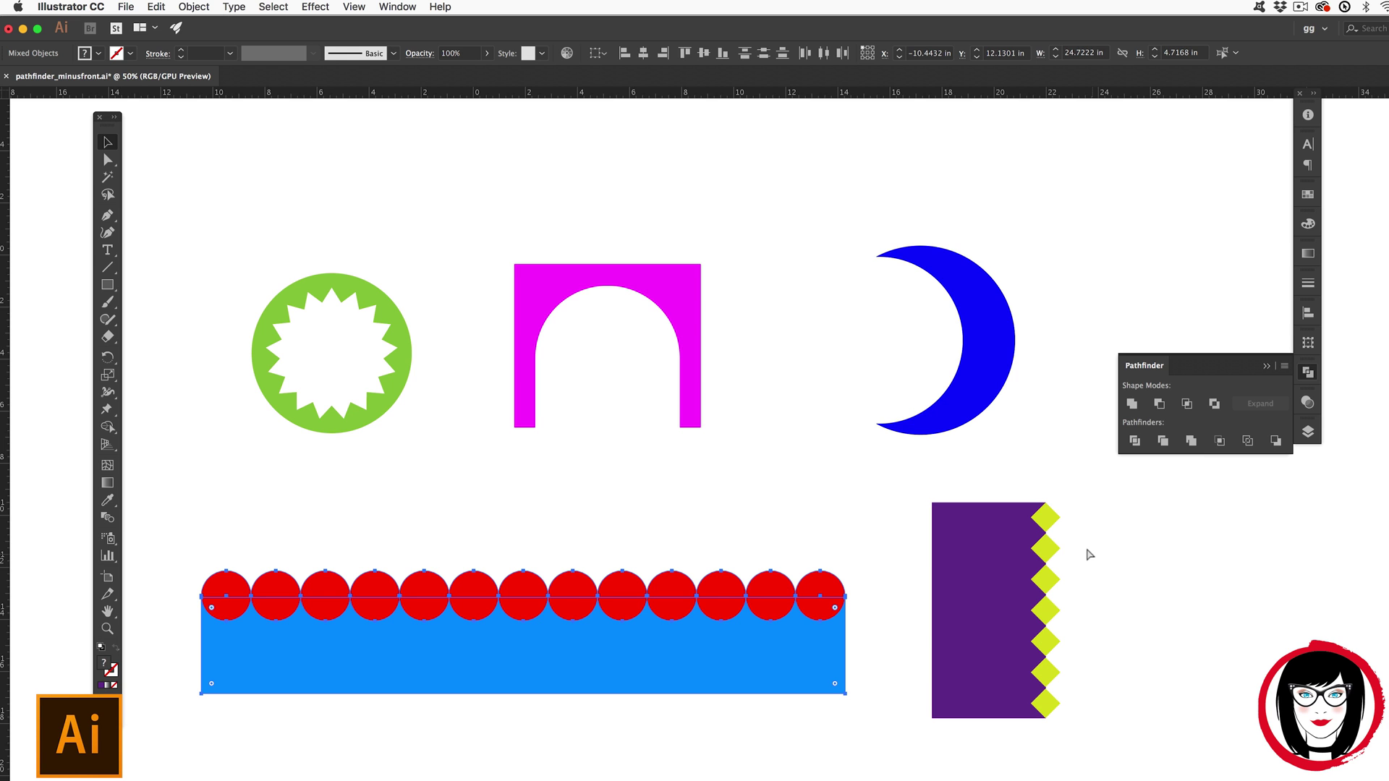
key("super+z")
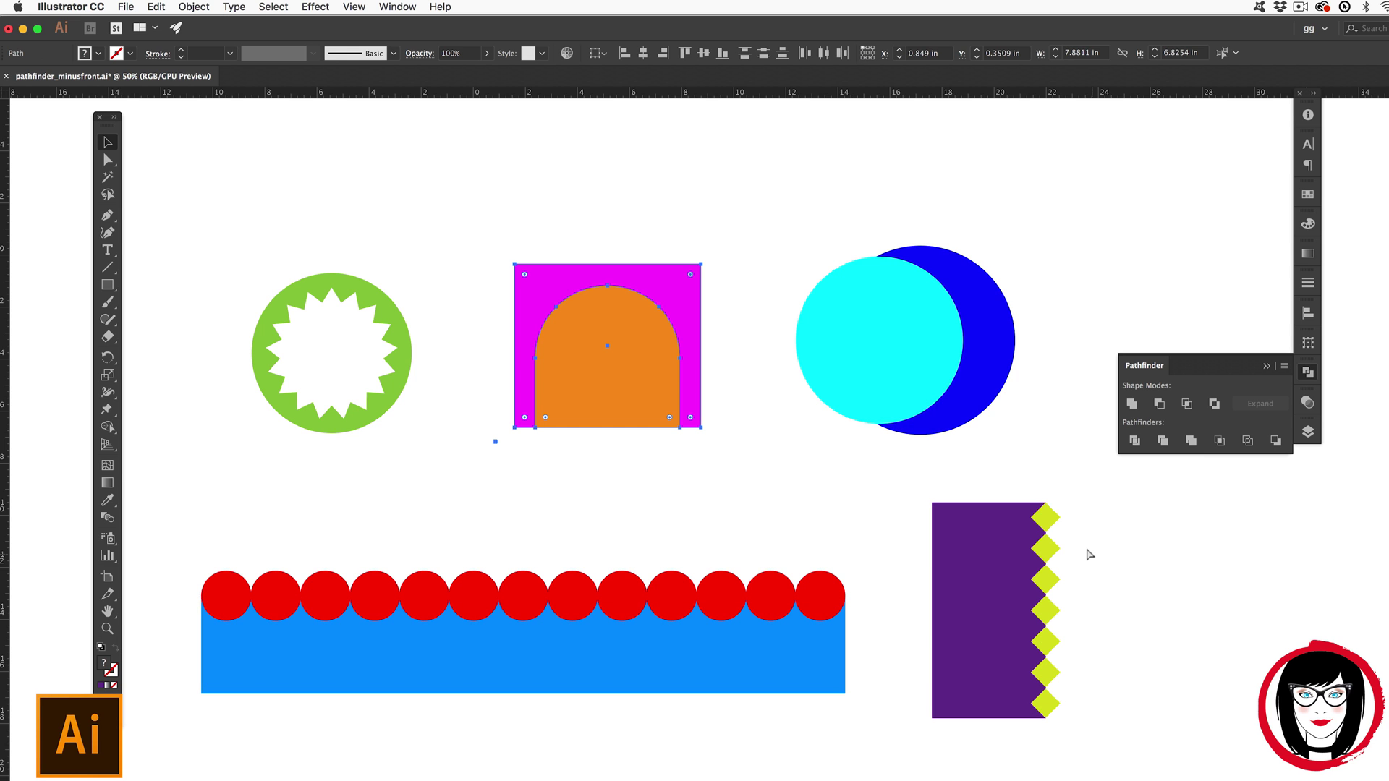
key("super+z")
key("z")
left_click_drag(253, 224, 368, 310)
key("super+z")
left_click_drag(595, 277, 539, 277)
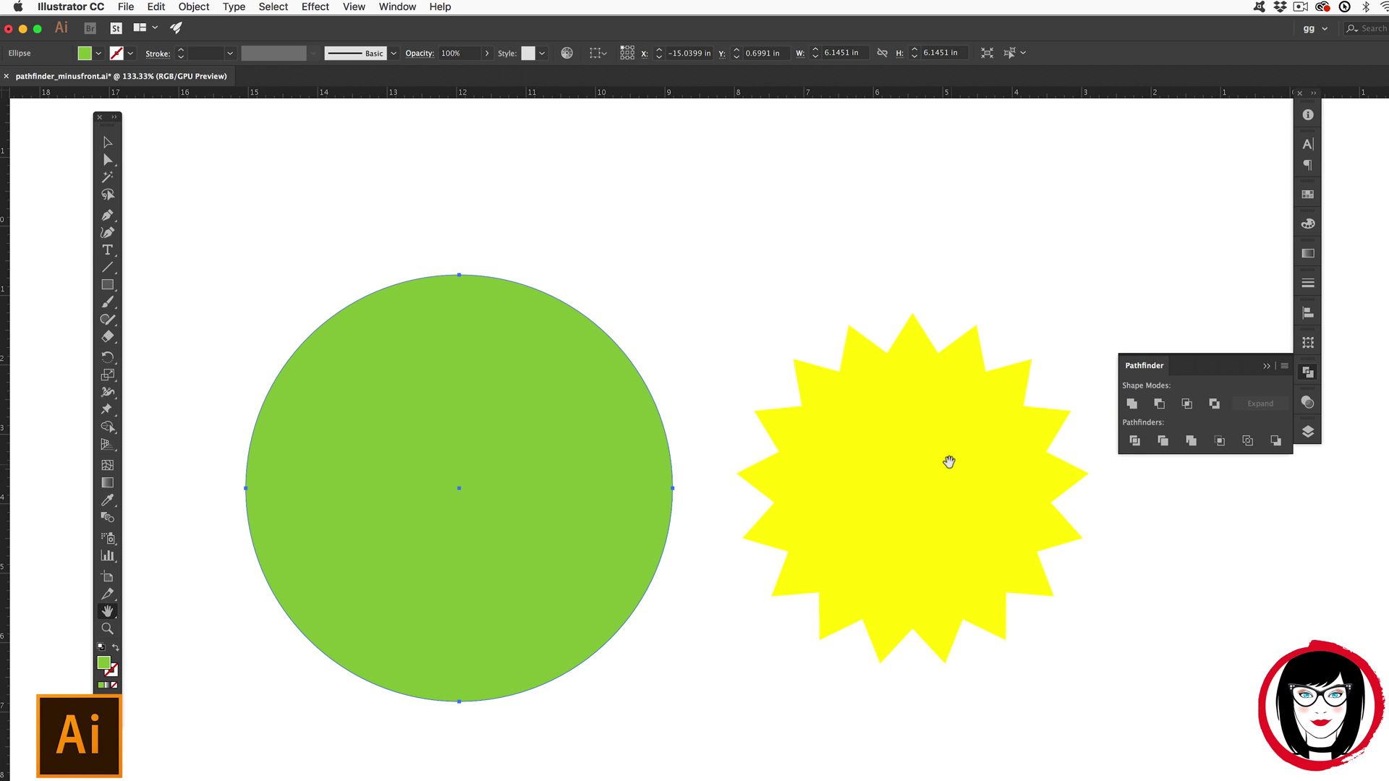
Step: Deselect everything and choose the Star tool from the Rectangle tool flyout
left_click(107, 142)
key("shift+super+a")
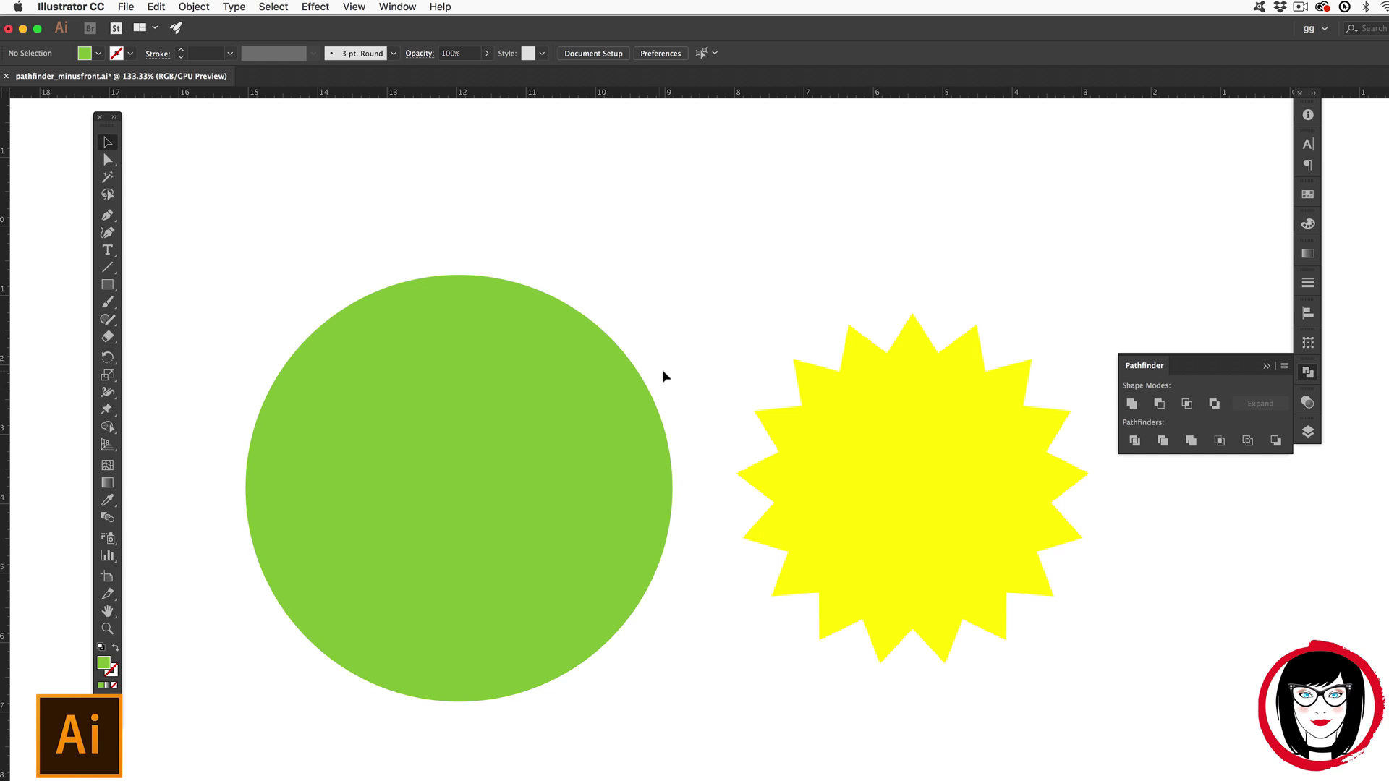
left_click(107, 285)
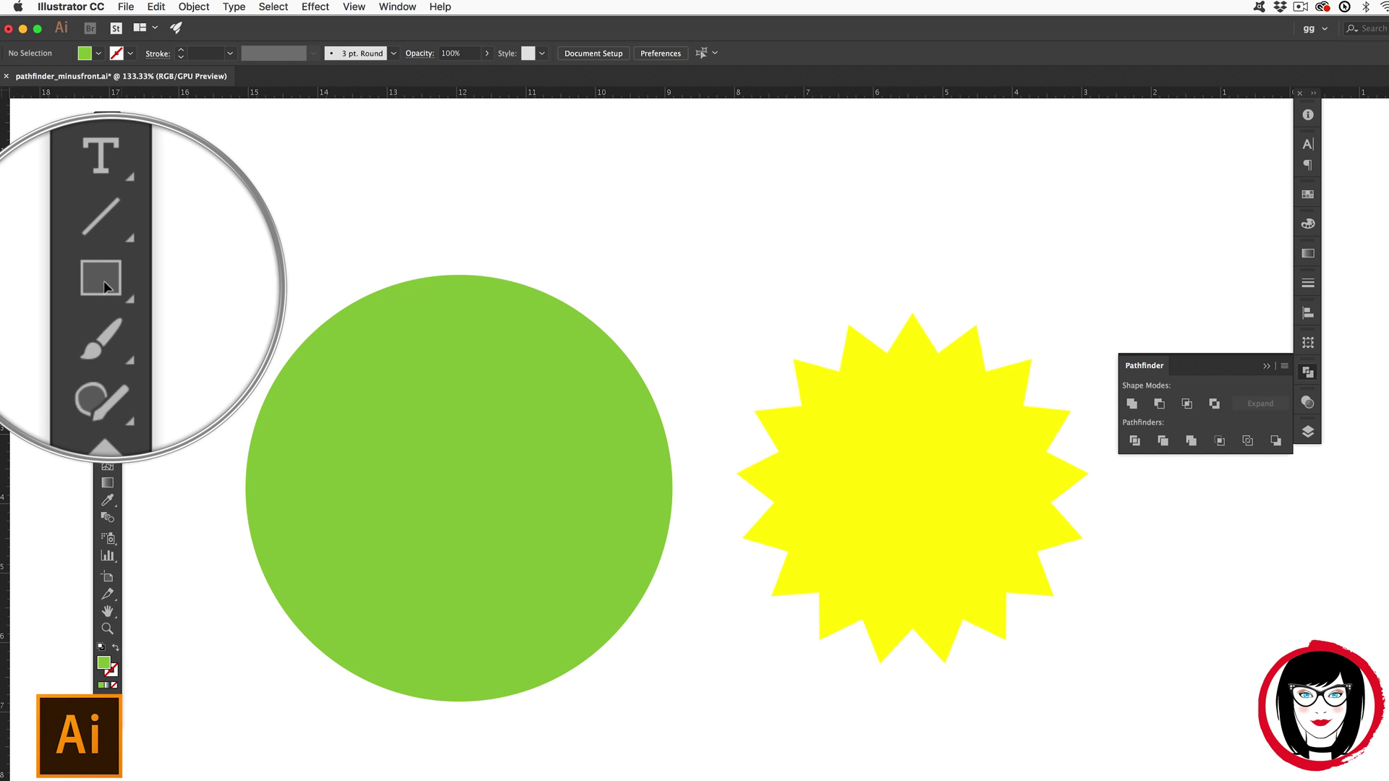
left_click(107, 285)
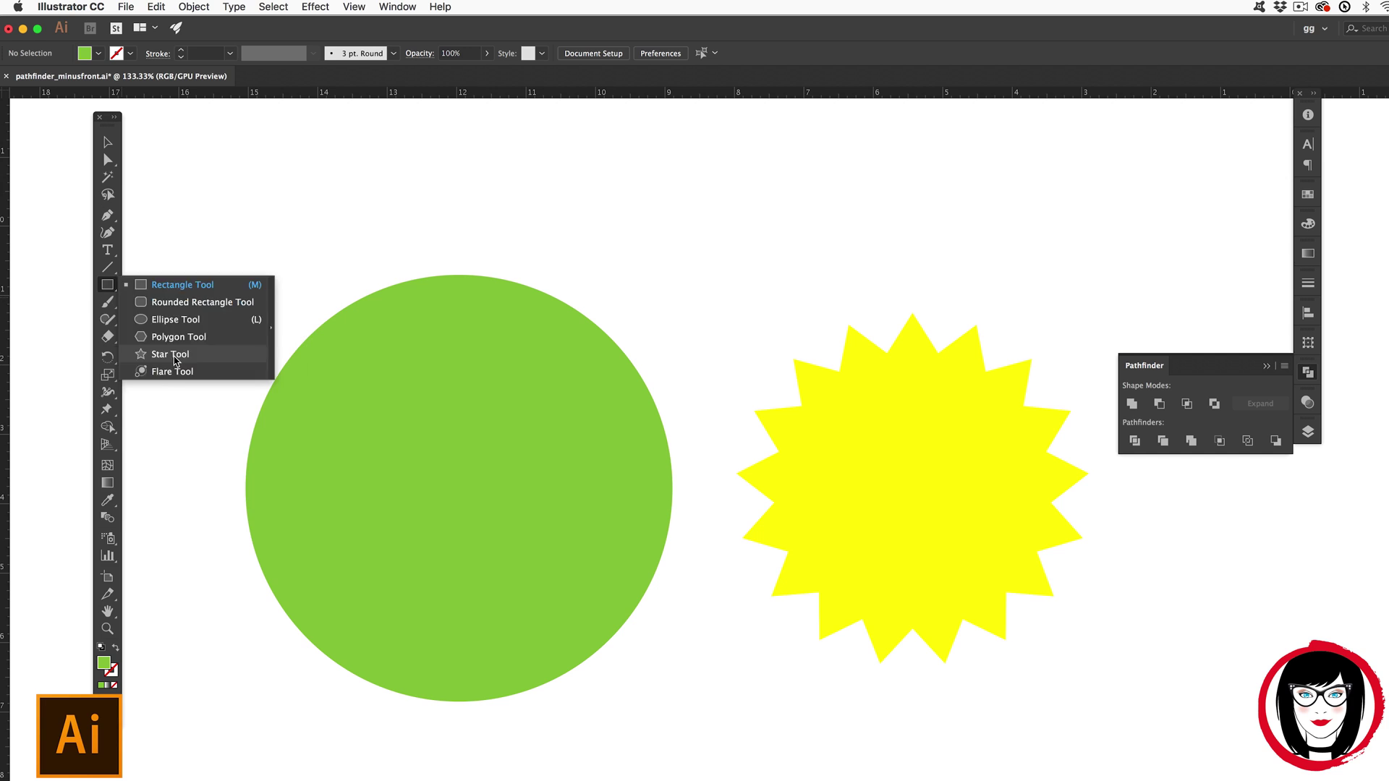
left_click(171, 354)
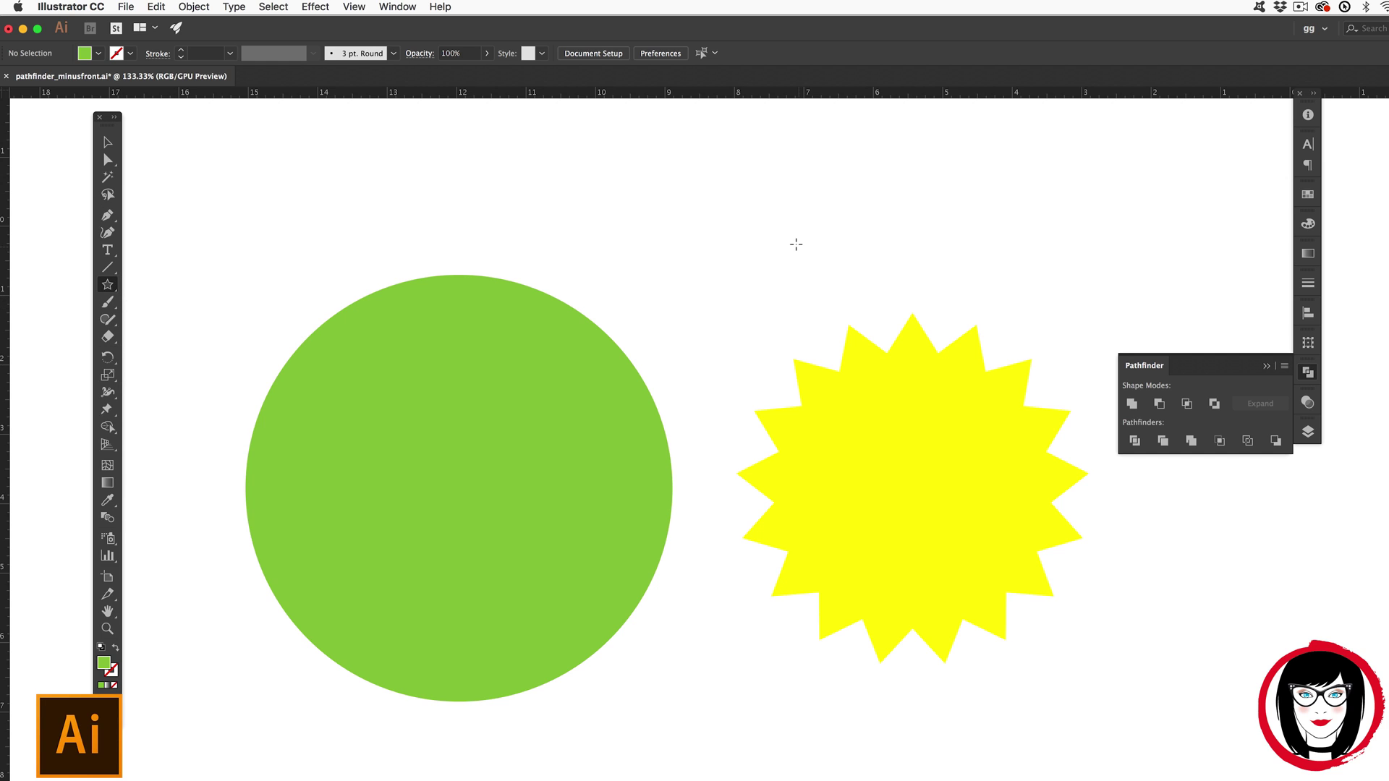
Step: Create a 20-point star with Radius 1 of 2.5 in and Radius 2 of 2 in, then select it
left_click(796, 244)
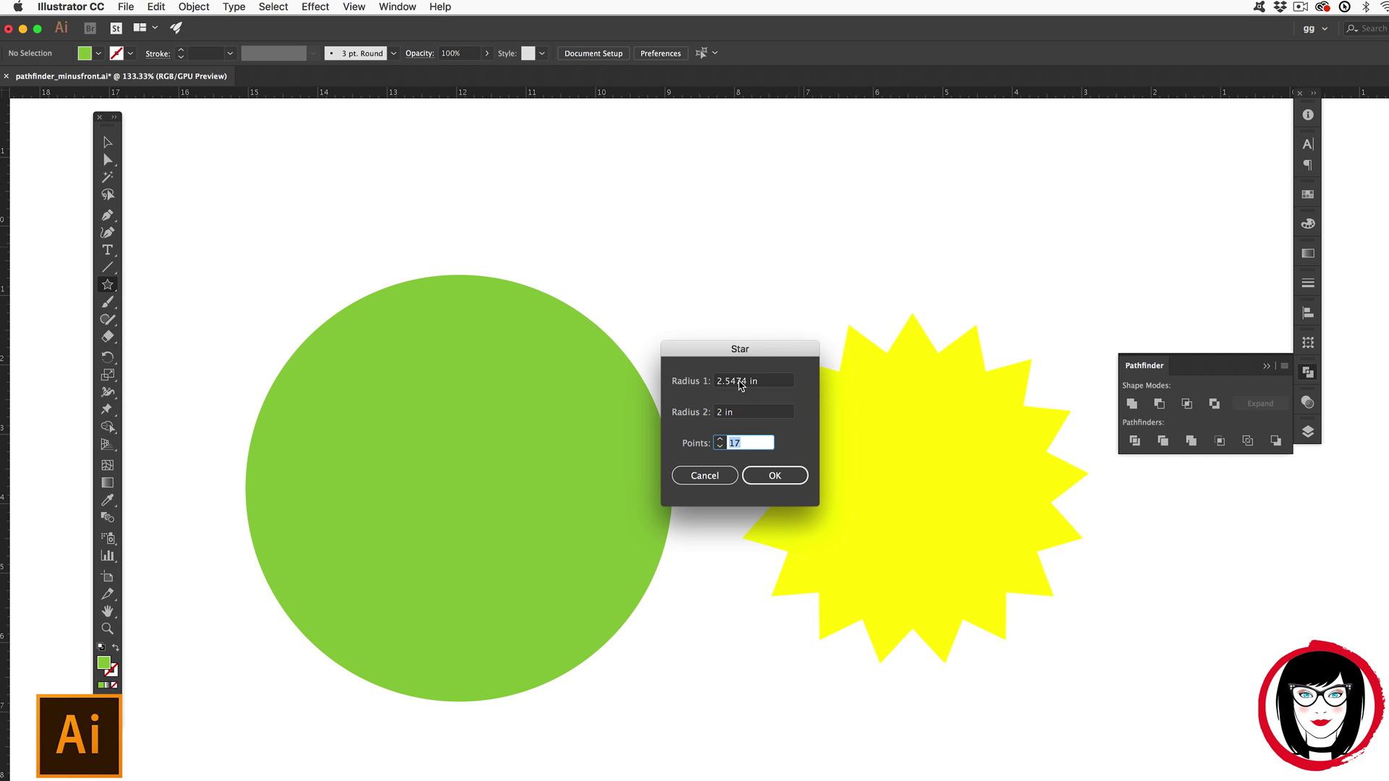
left_click_drag(747, 385, 727, 385)
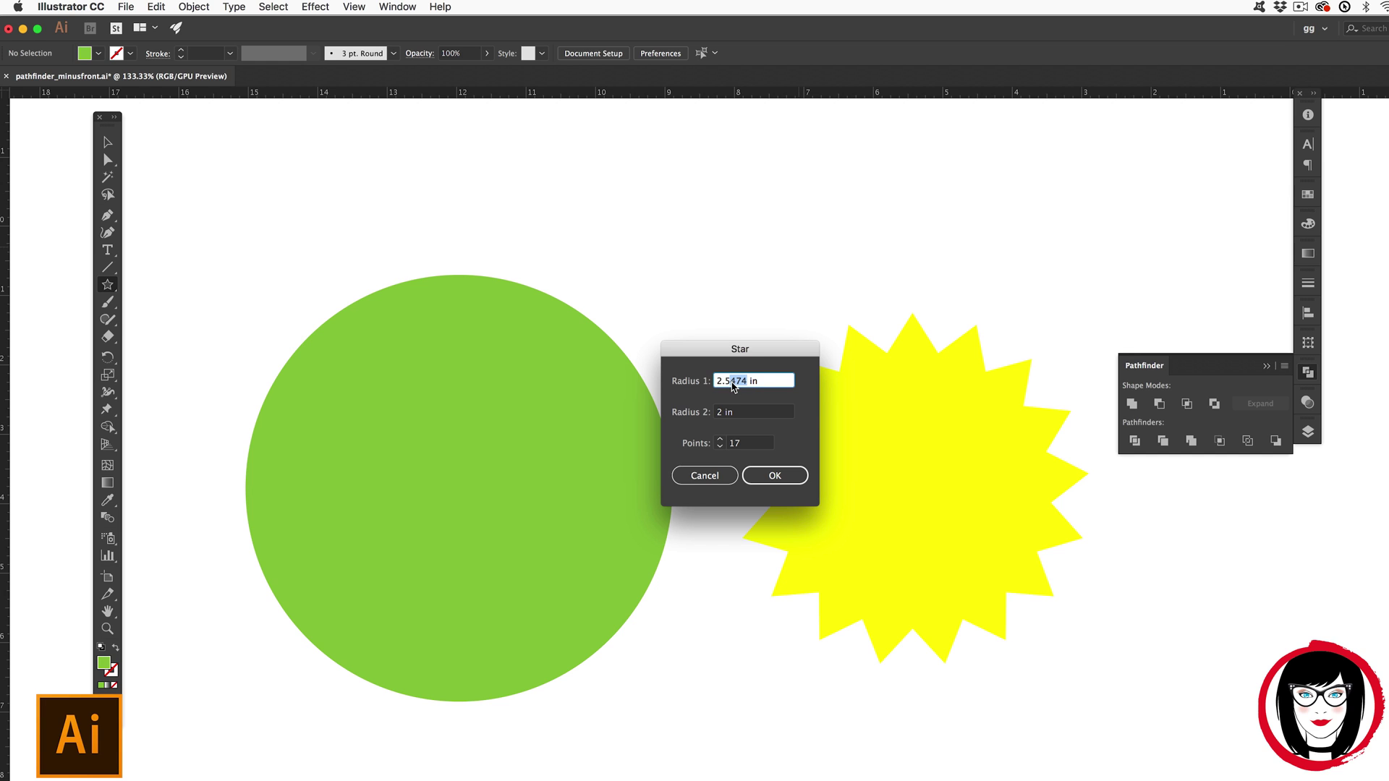
key("BackSpace")
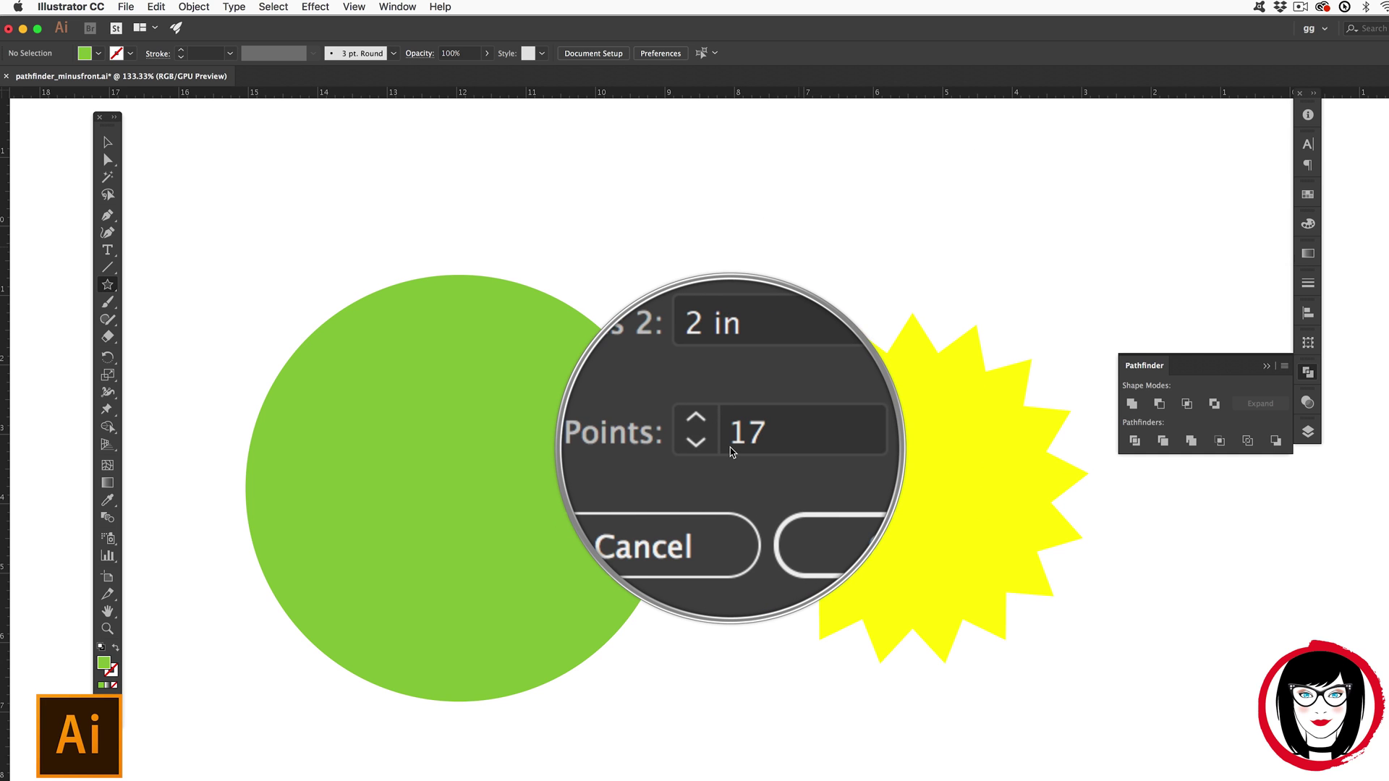
left_click(722, 443)
type("20")
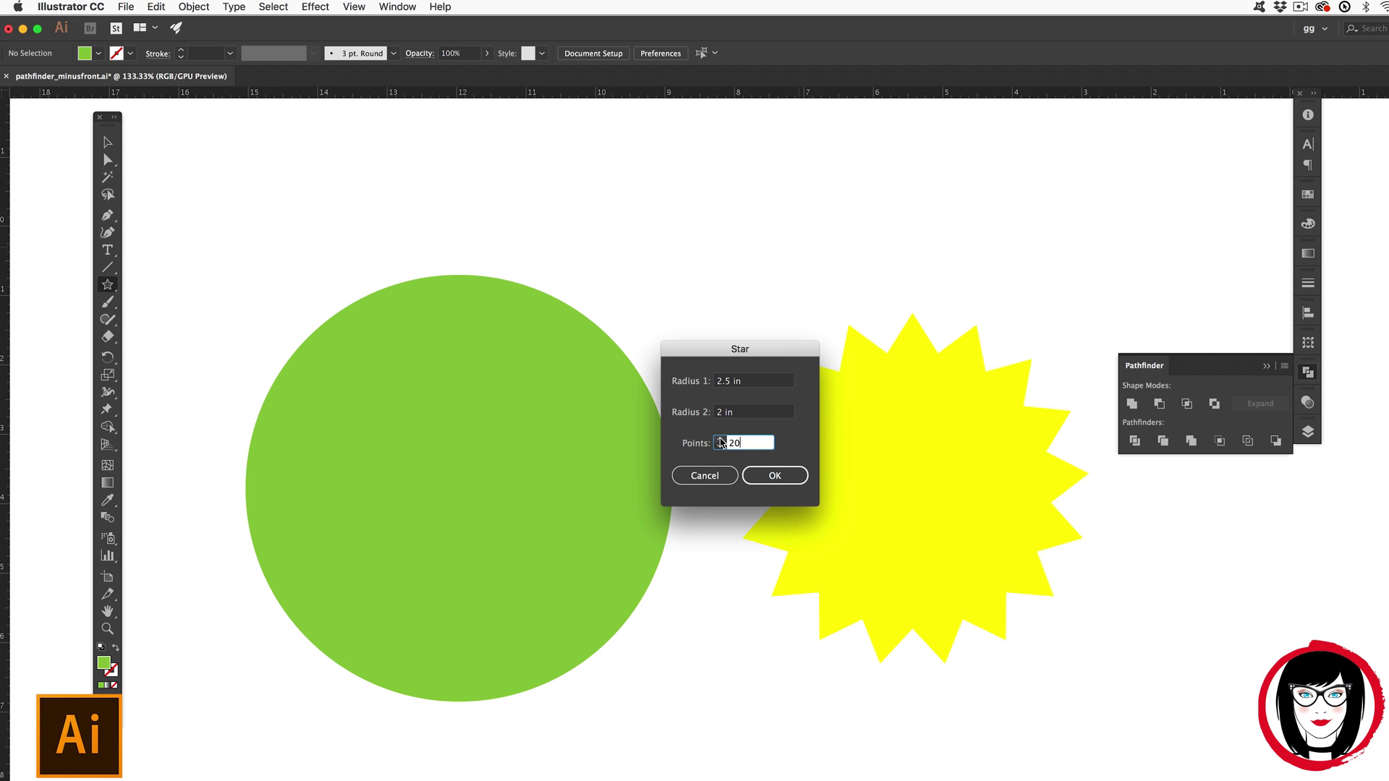
left_click(720, 446)
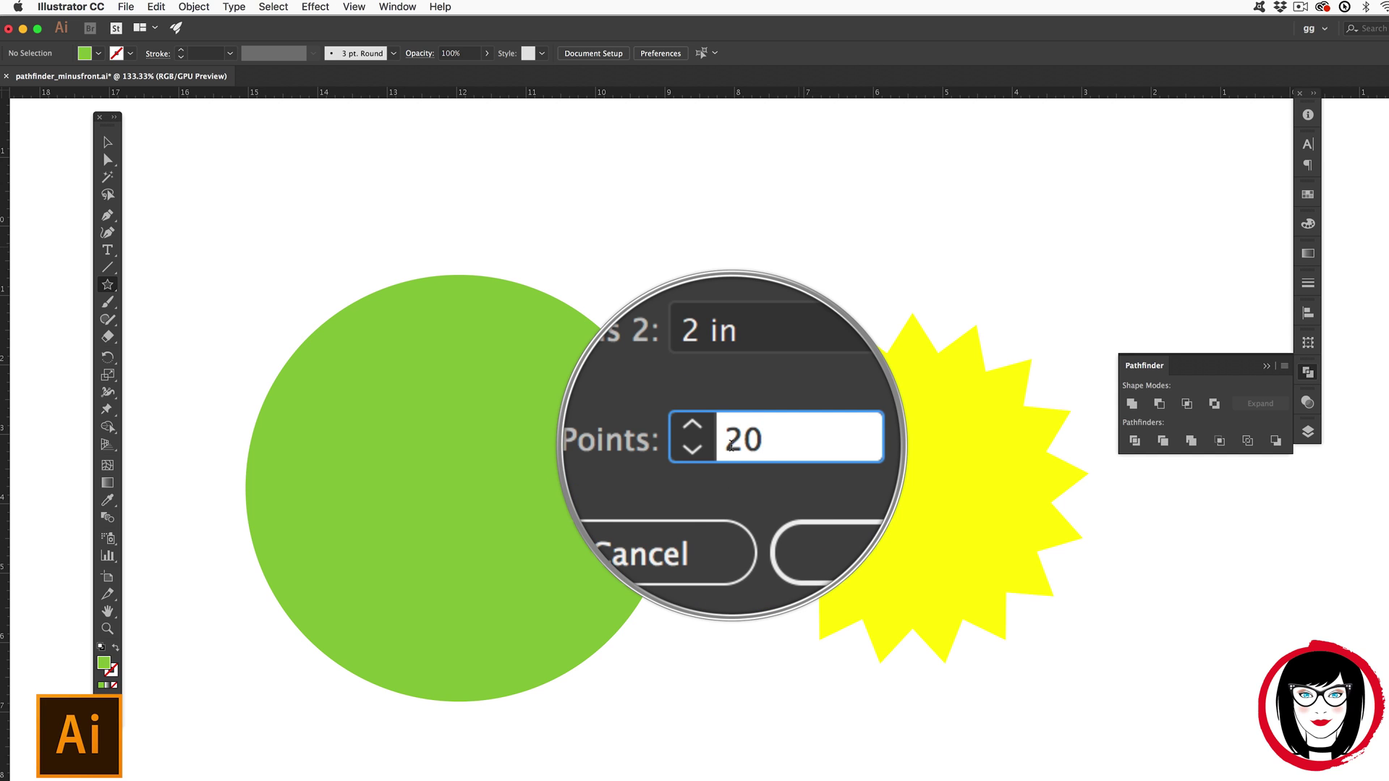
left_click(775, 476)
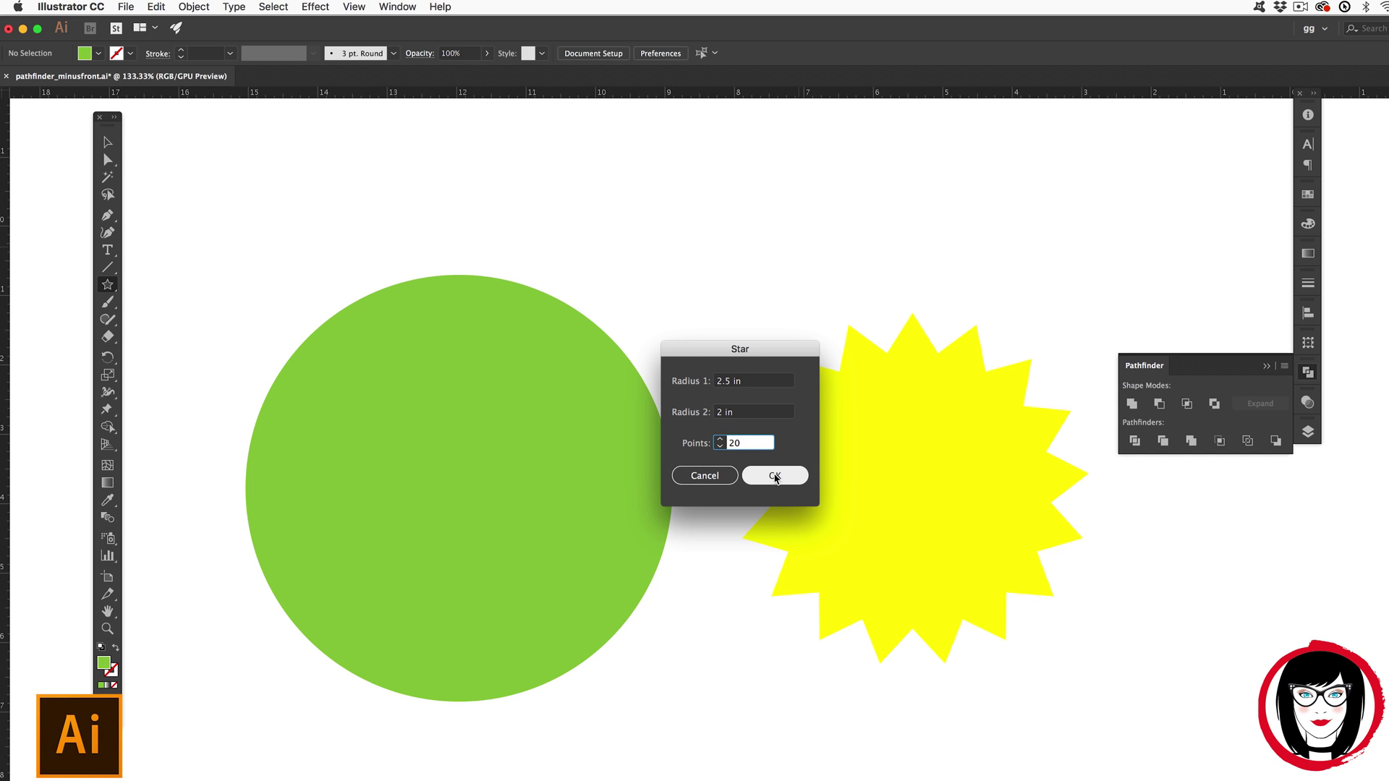
scroll(406, 165, "up", 3)
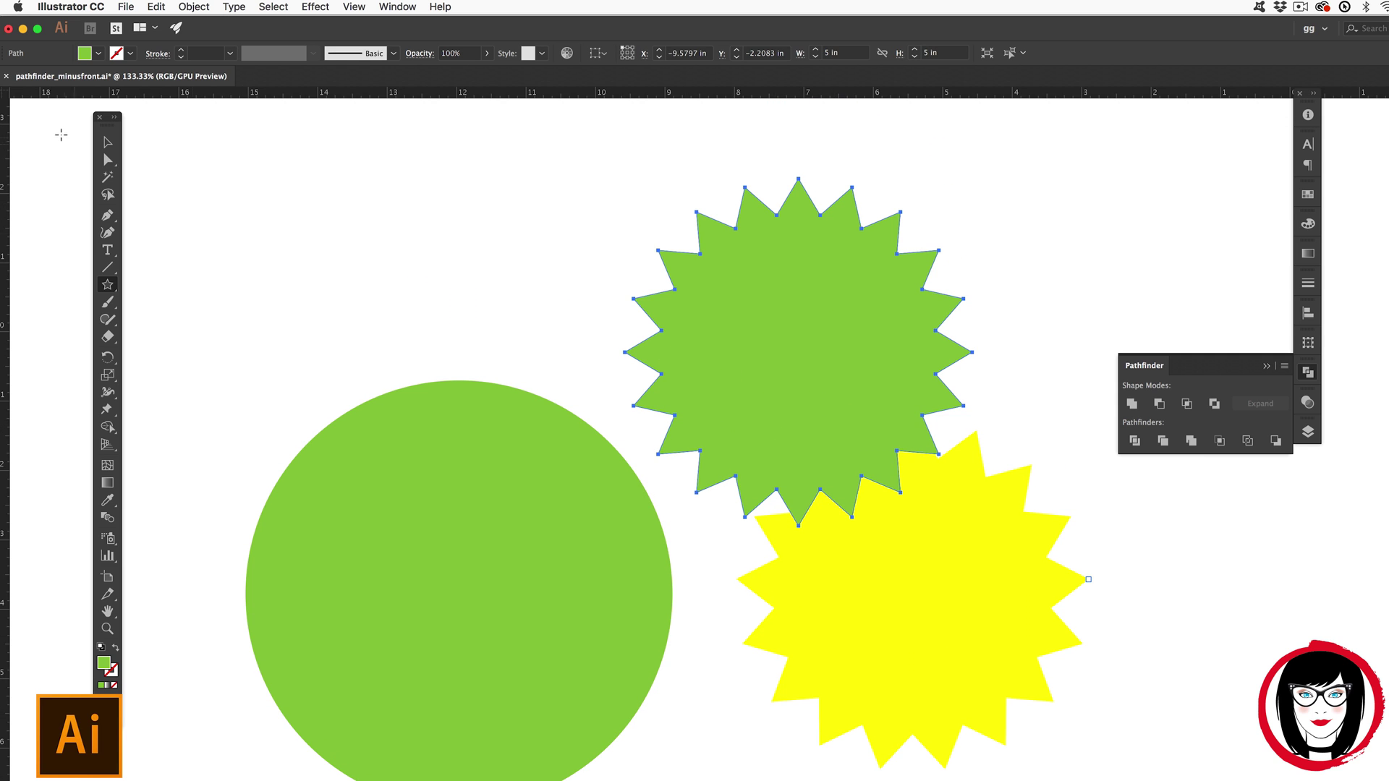
left_click(107, 141)
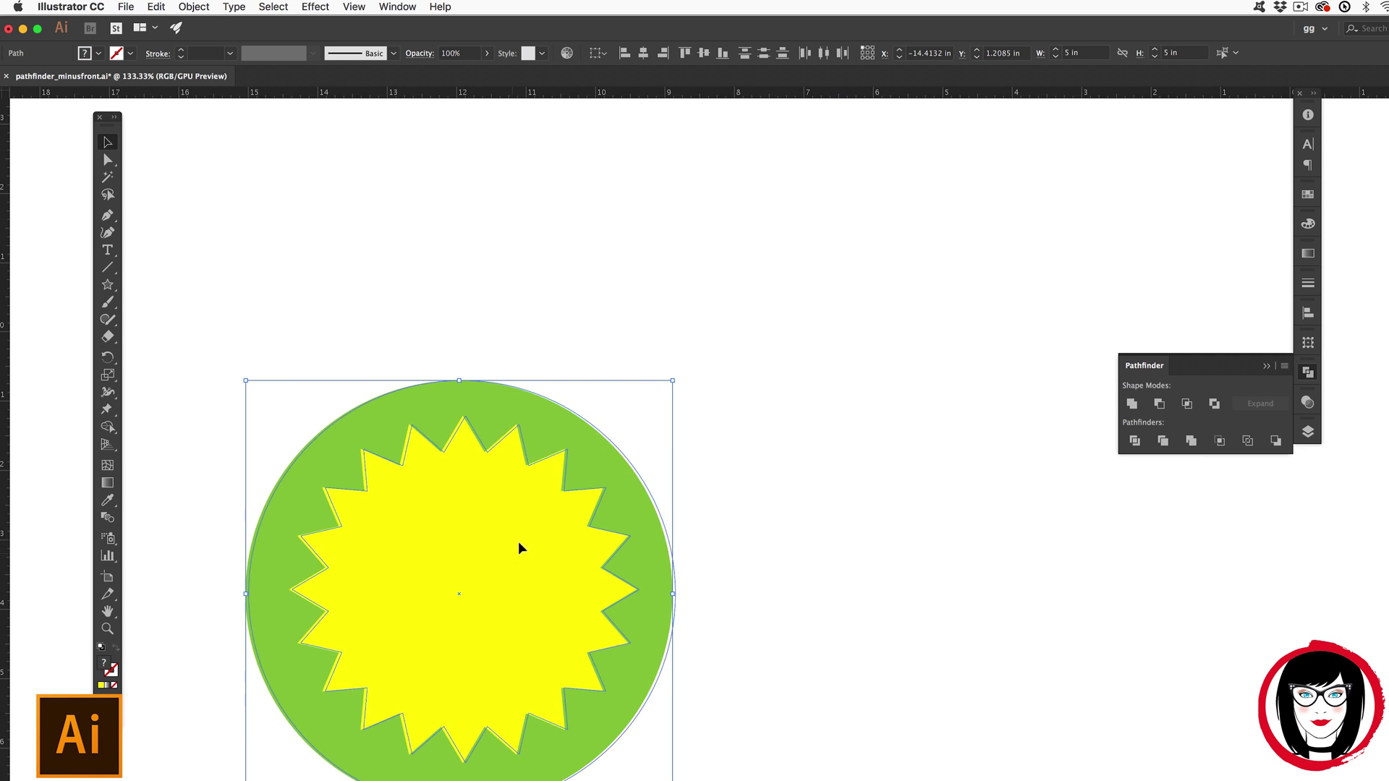
Step: Move the circle and star aside and draw a new green circle at the lower right with the Ellipse tool
left_click_drag(518, 548, 584, 329)
left_click(662, 536)
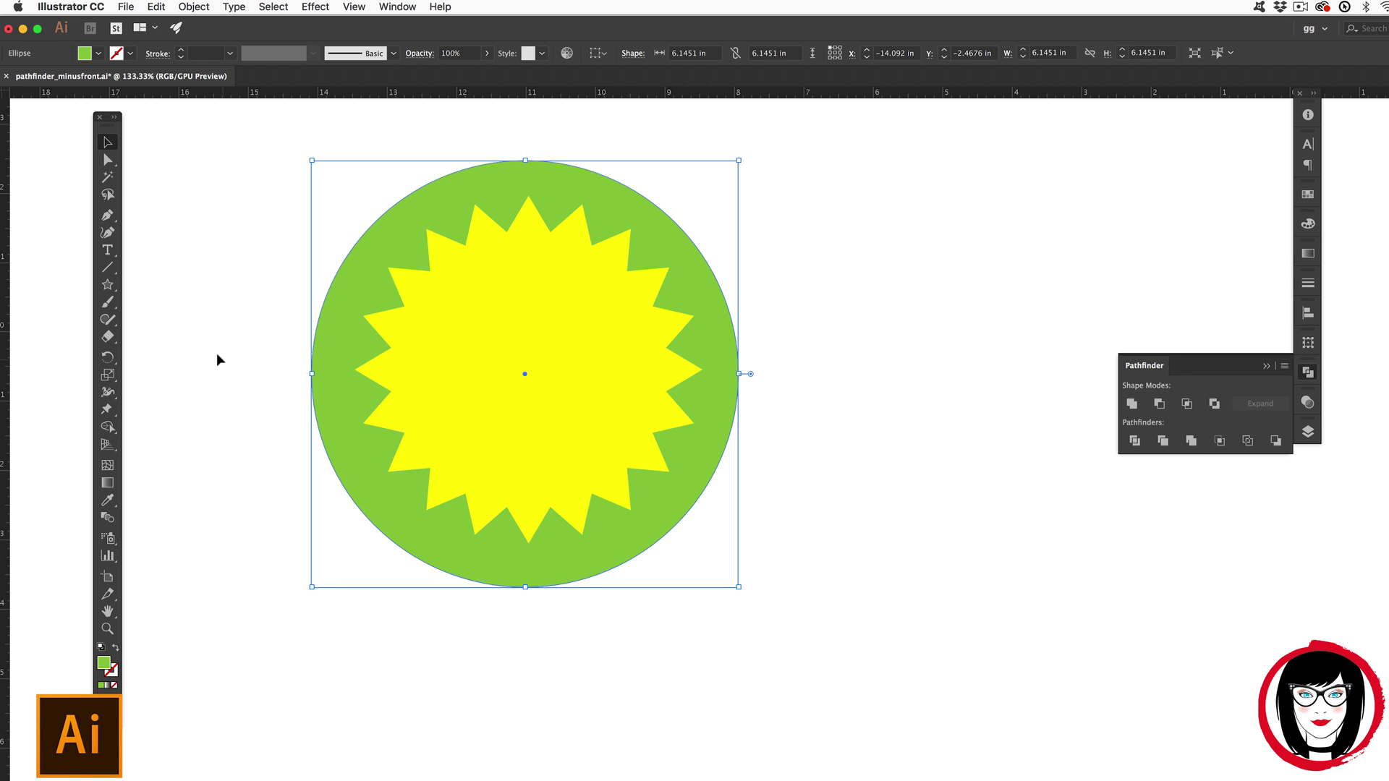
left_click(107, 285)
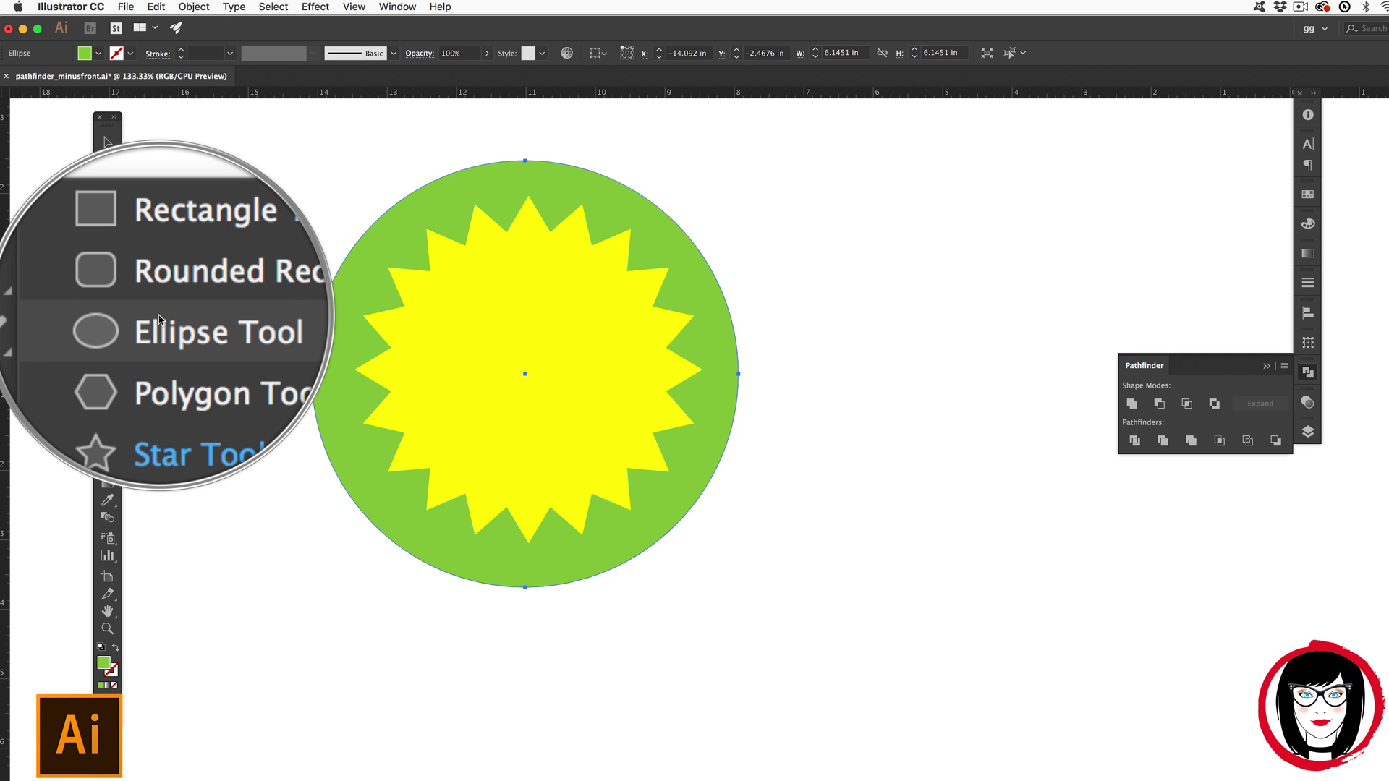
left_click(160, 319)
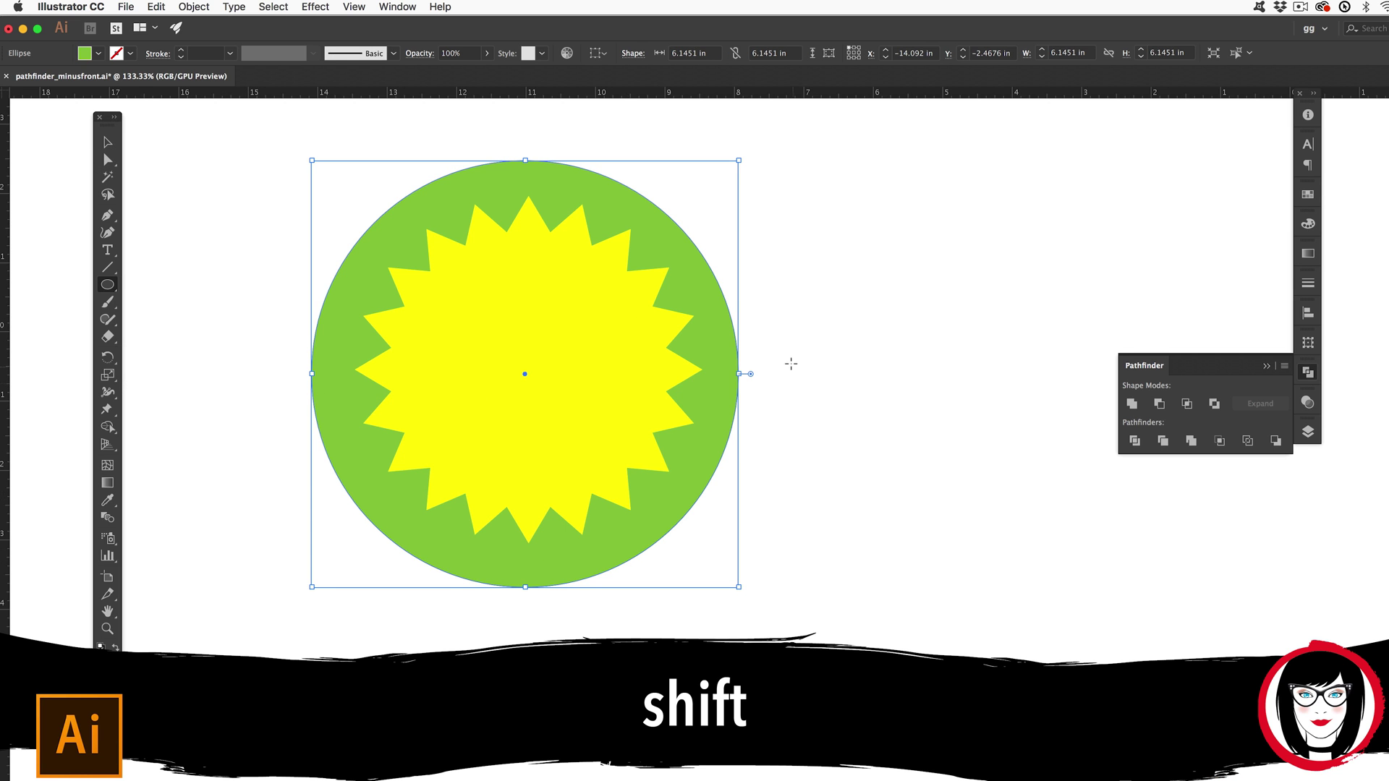
left_click_drag(816, 364, 1246, 651)
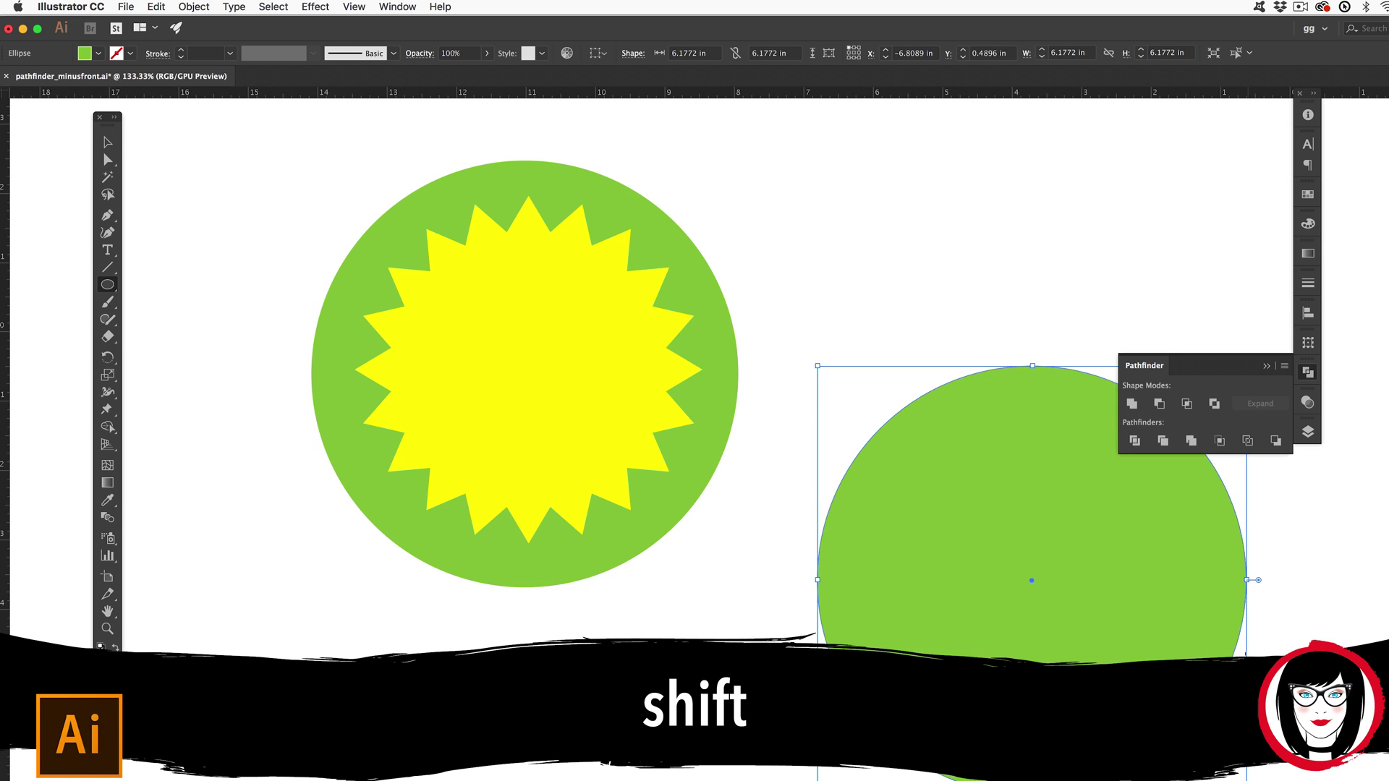
Step: Give the yellow starburst the green circle's fill so it blends into the circle
left_click_drag(852, 629, 380, 384)
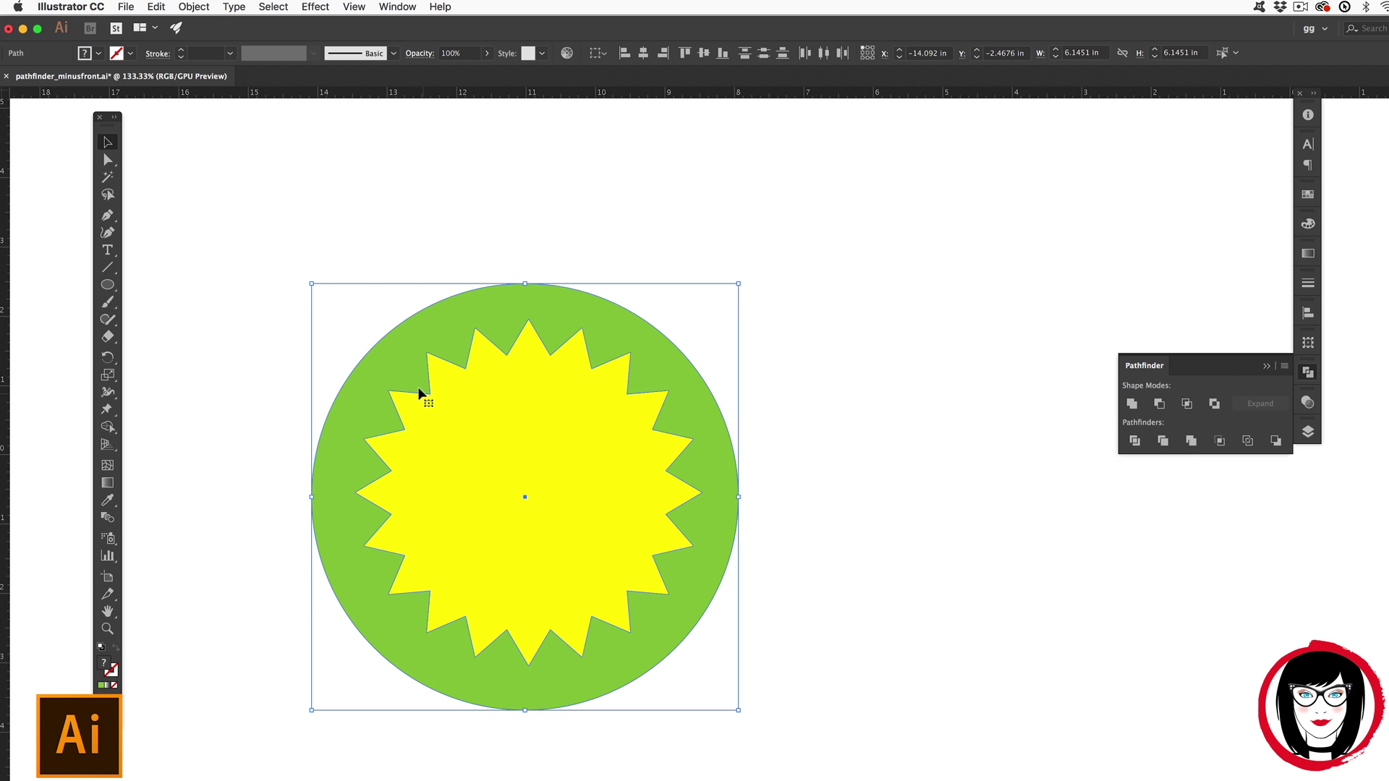
left_click(831, 482)
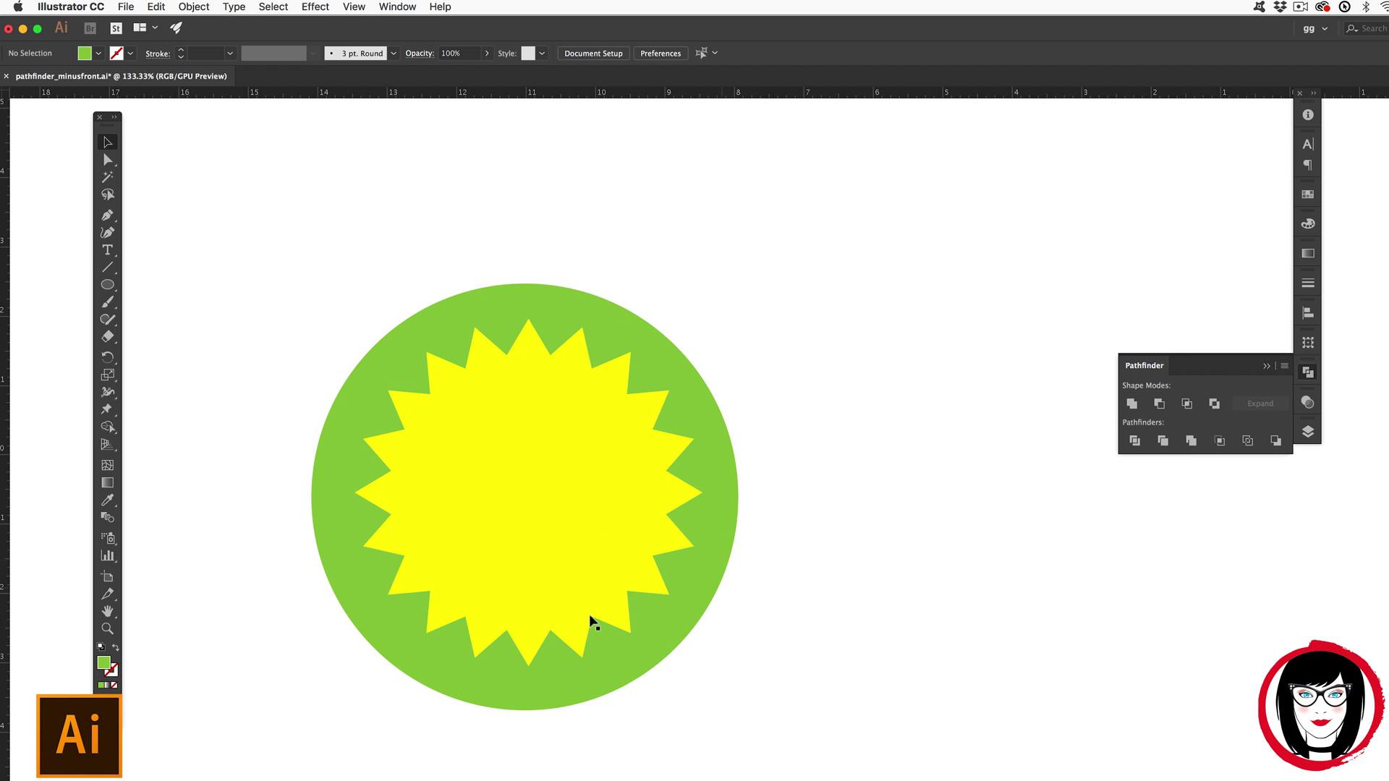
scroll(588, 405, "left", 3)
left_click(578, 395)
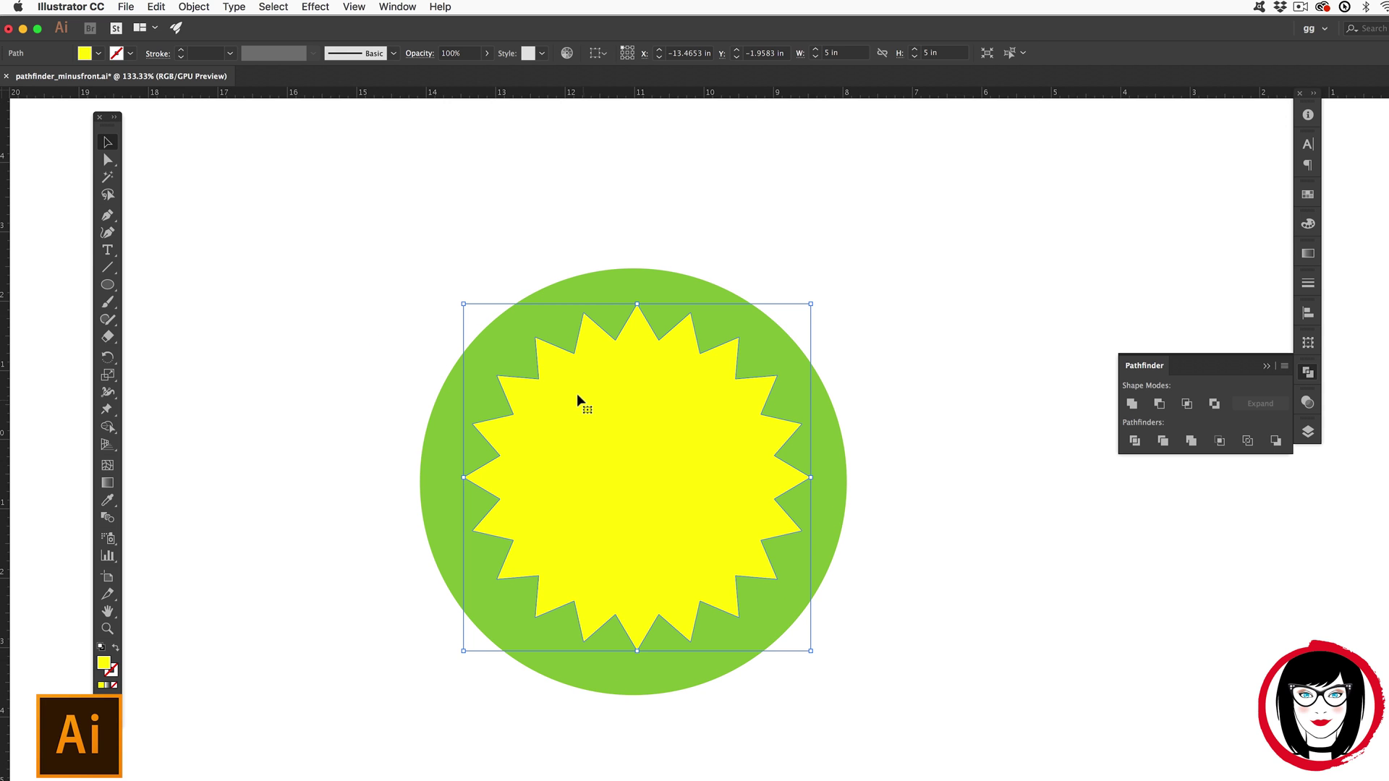
left_click(615, 269)
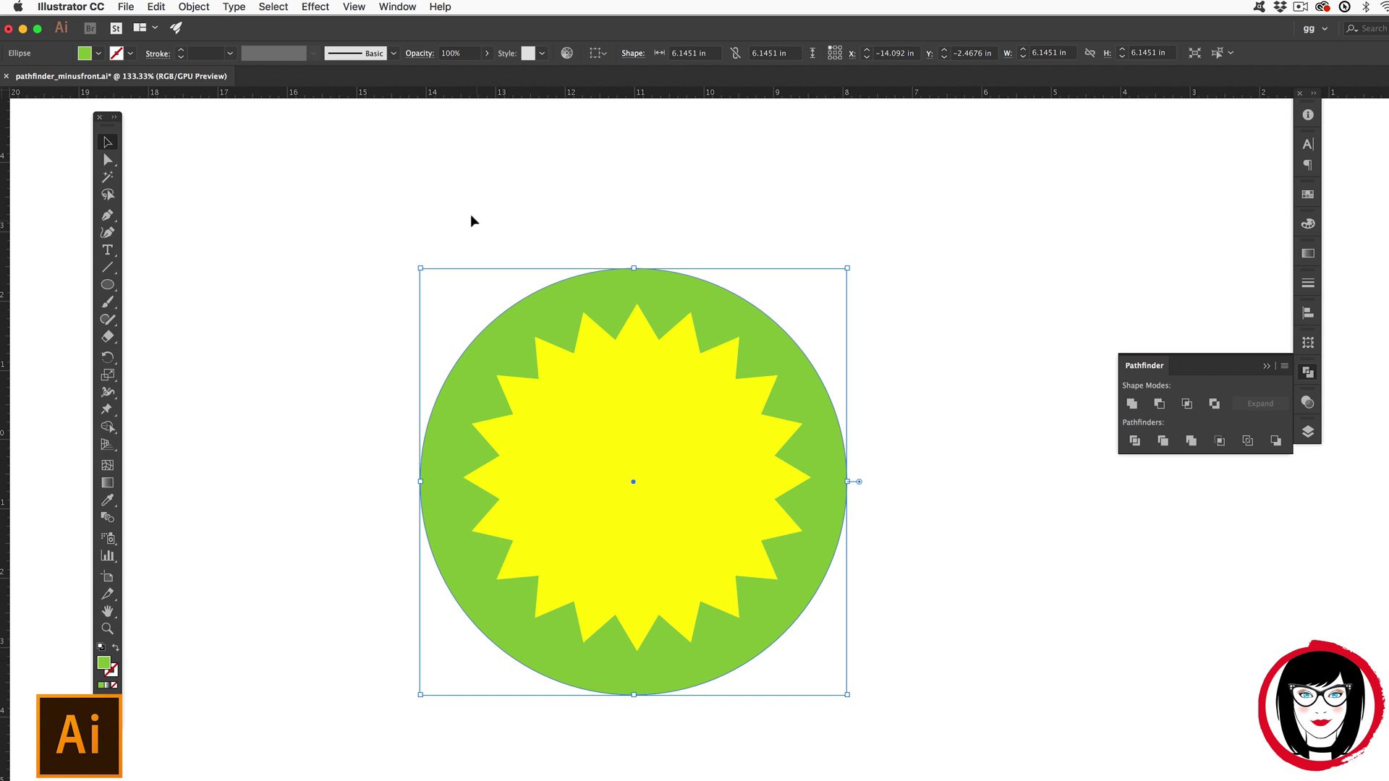
key("super+z")
left_click(410, 227)
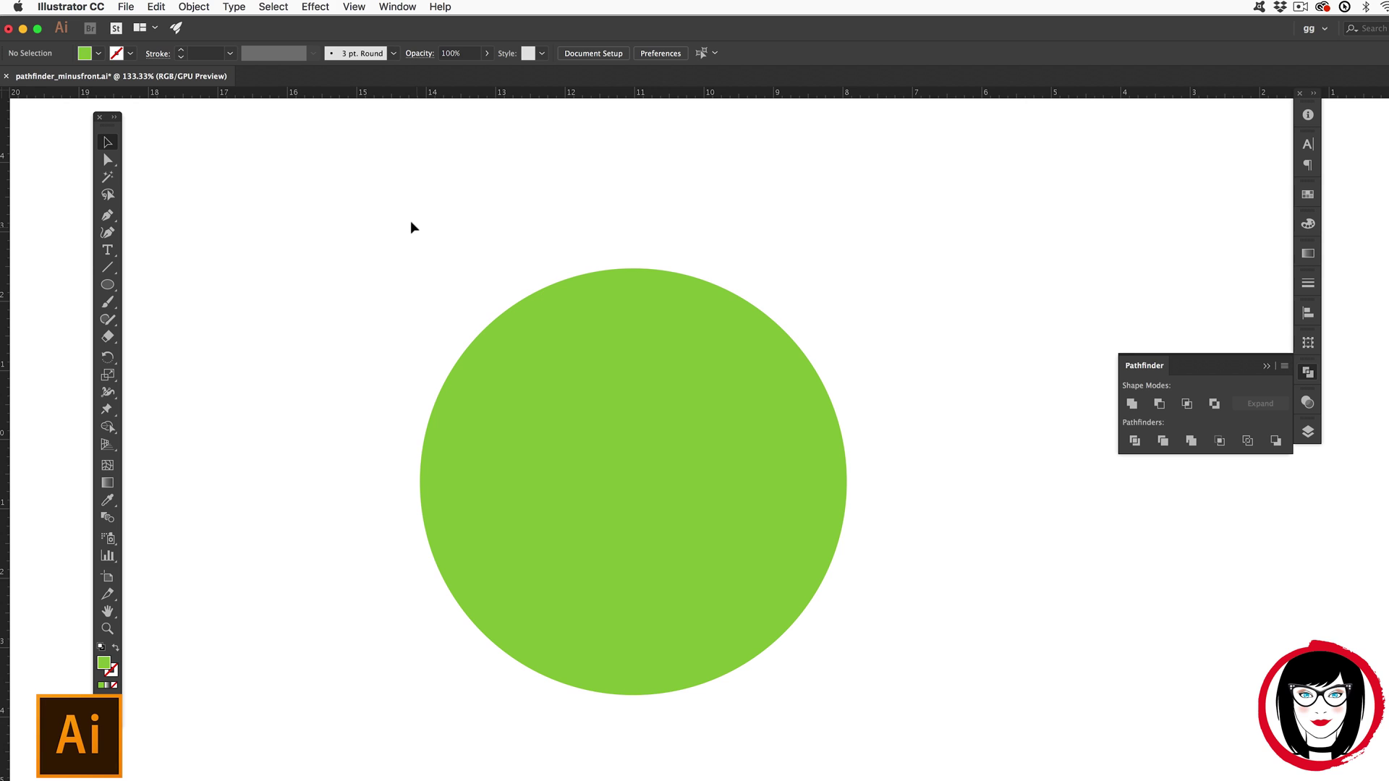
key("super+z")
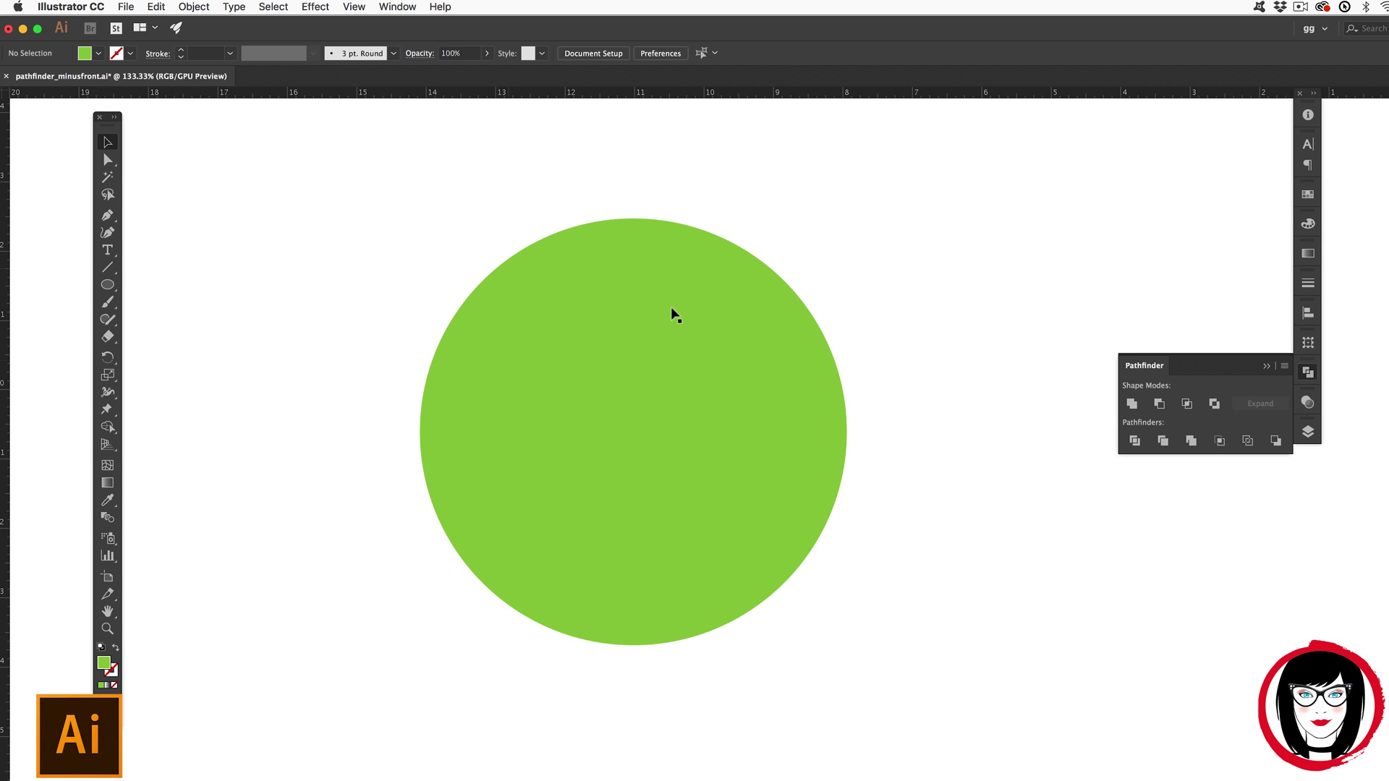
left_click(732, 359)
Step: Try a yellow fill on the starburst from the Fill swatches, then change it to white
left_click(98, 52)
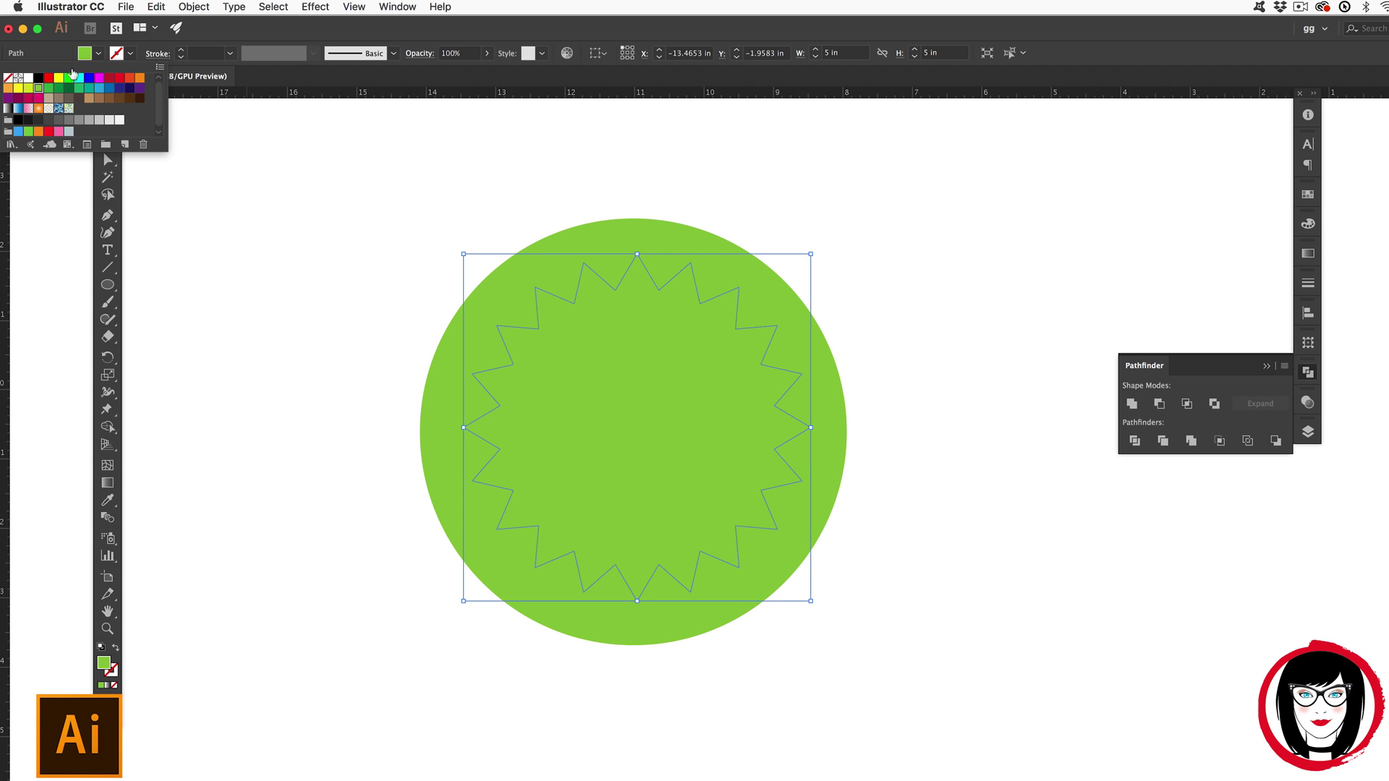
left_click(26, 88)
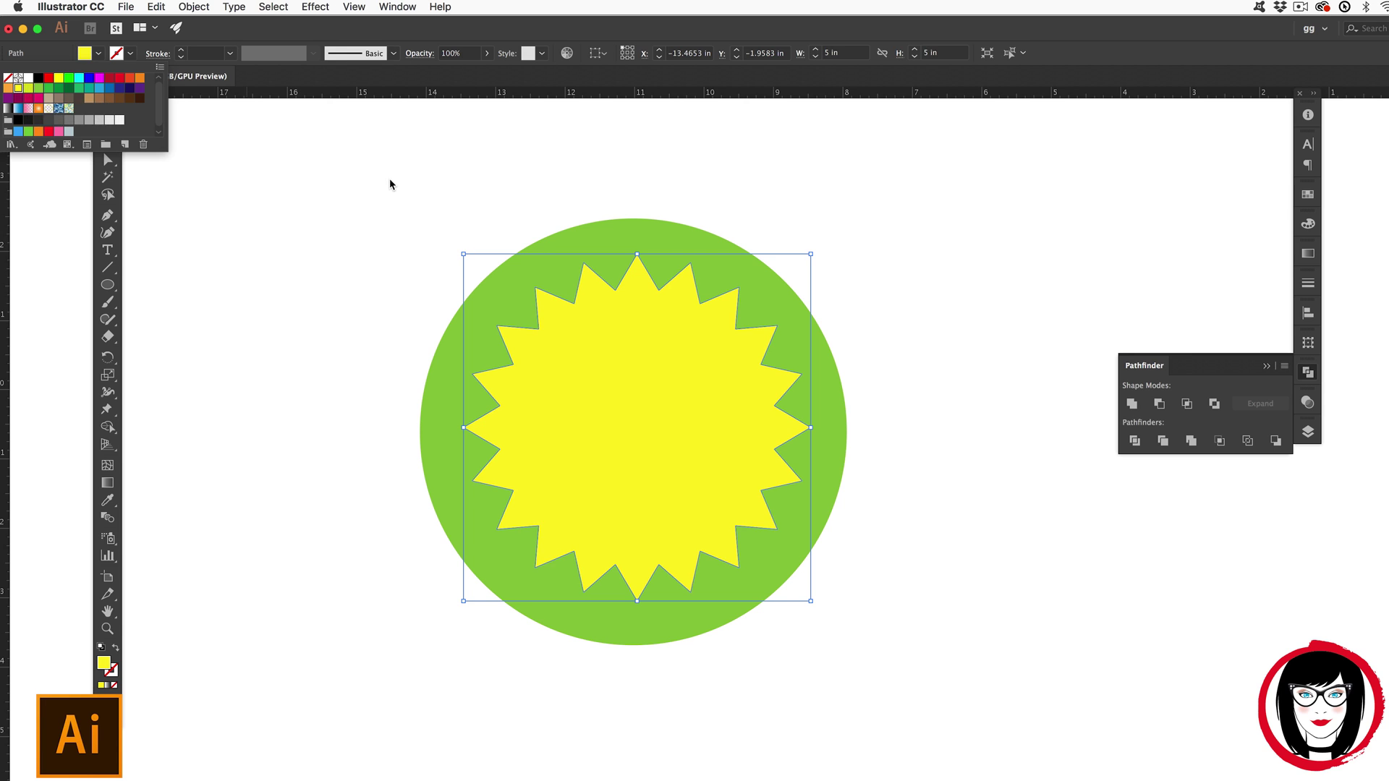
left_click(391, 183)
left_click(649, 362)
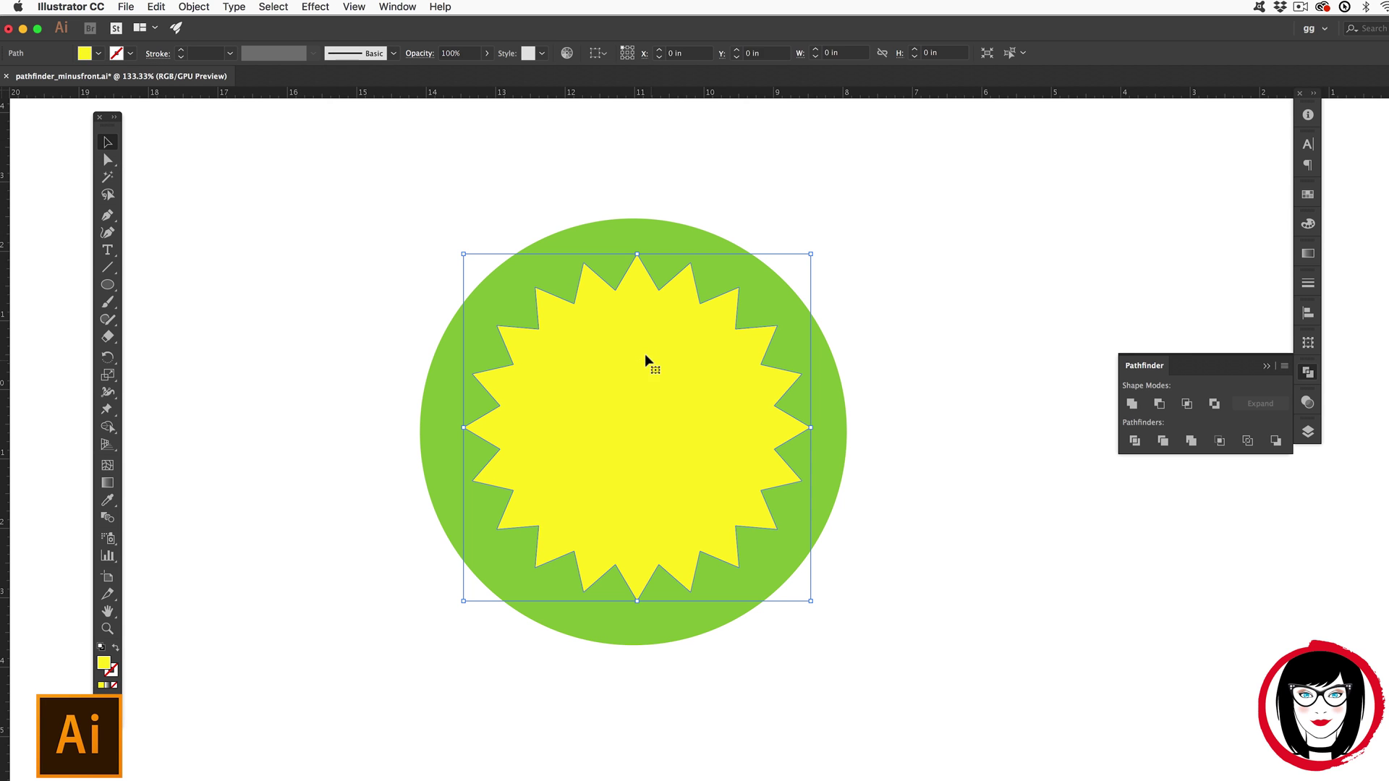
left_click(99, 52)
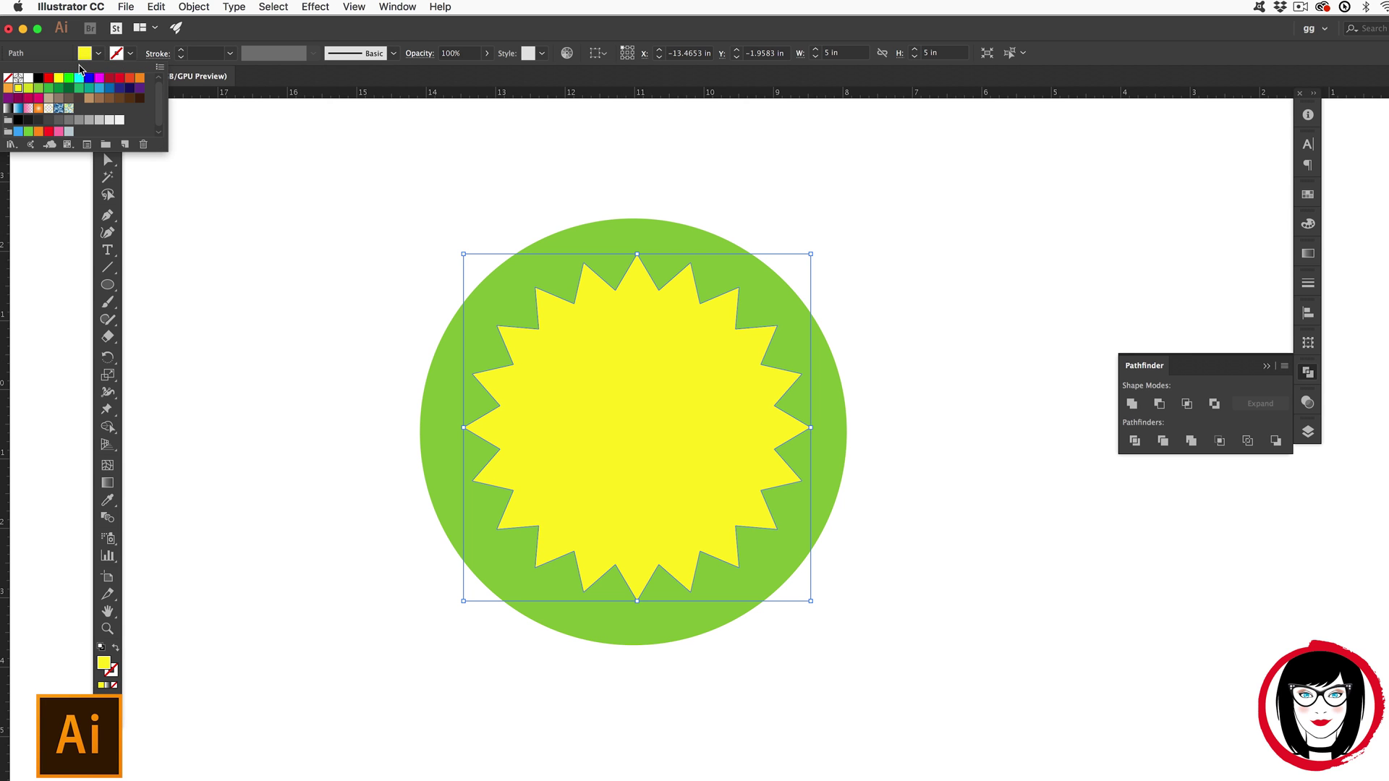
left_click(28, 77)
left_click(324, 187)
left_click(324, 189)
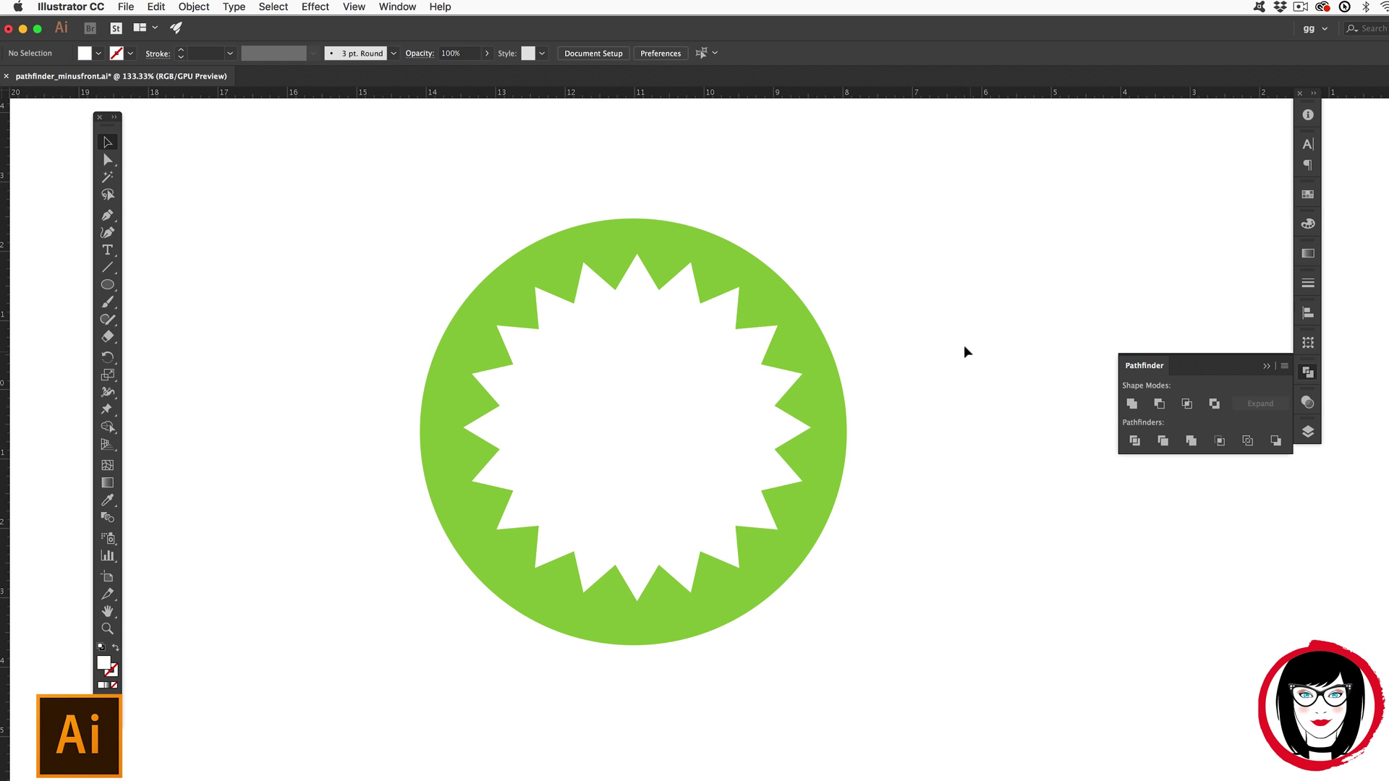
left_click(646, 485)
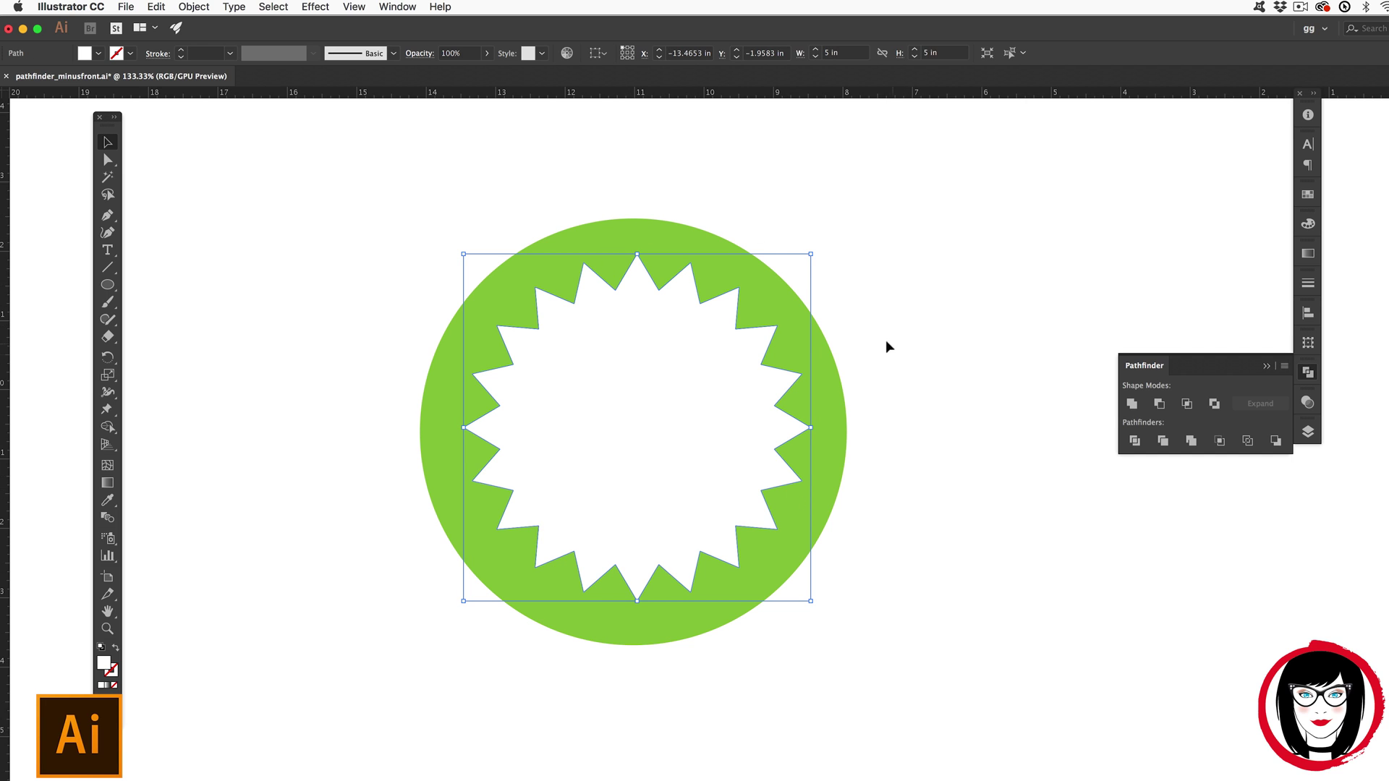
Step: Centre the starburst on the green circle with Horizontal and Vertical Align Center
left_click(860, 411)
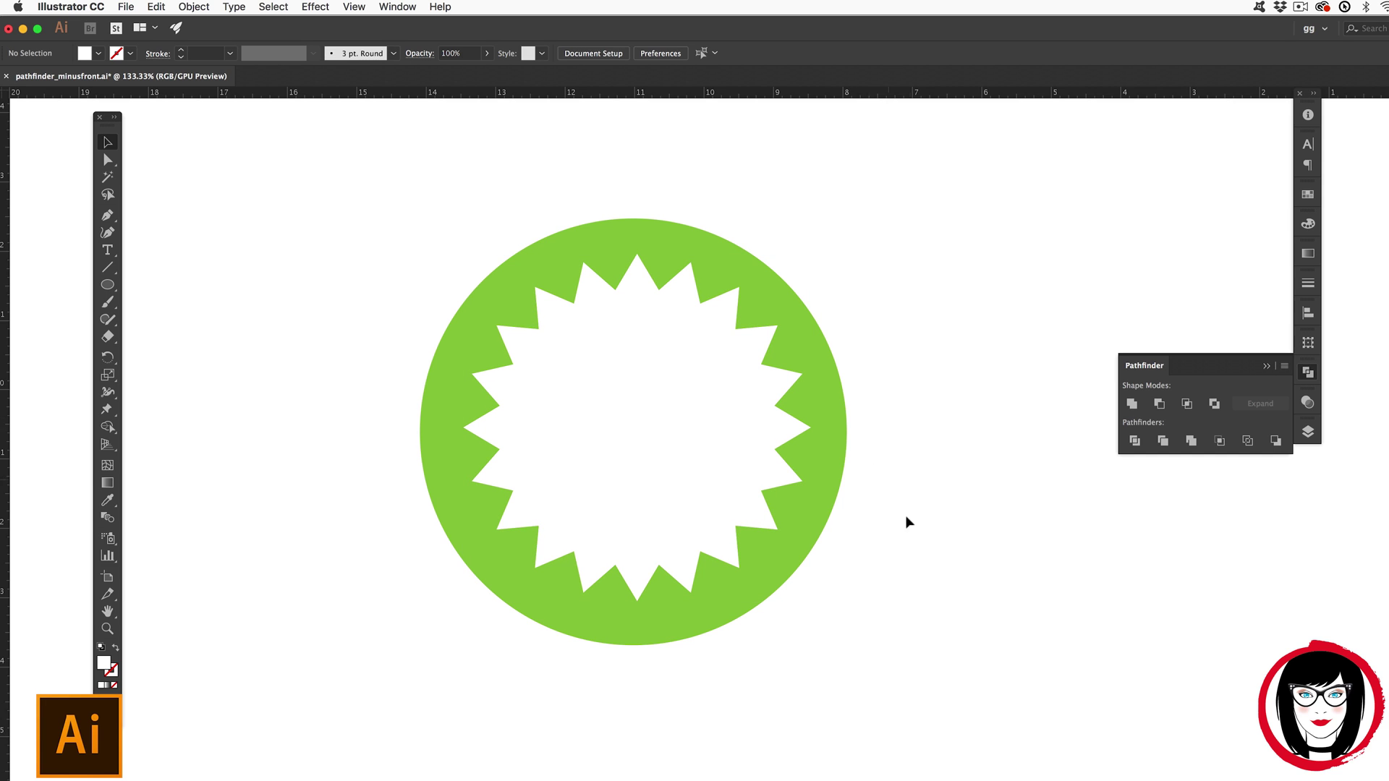
left_click_drag(910, 566, 434, 205)
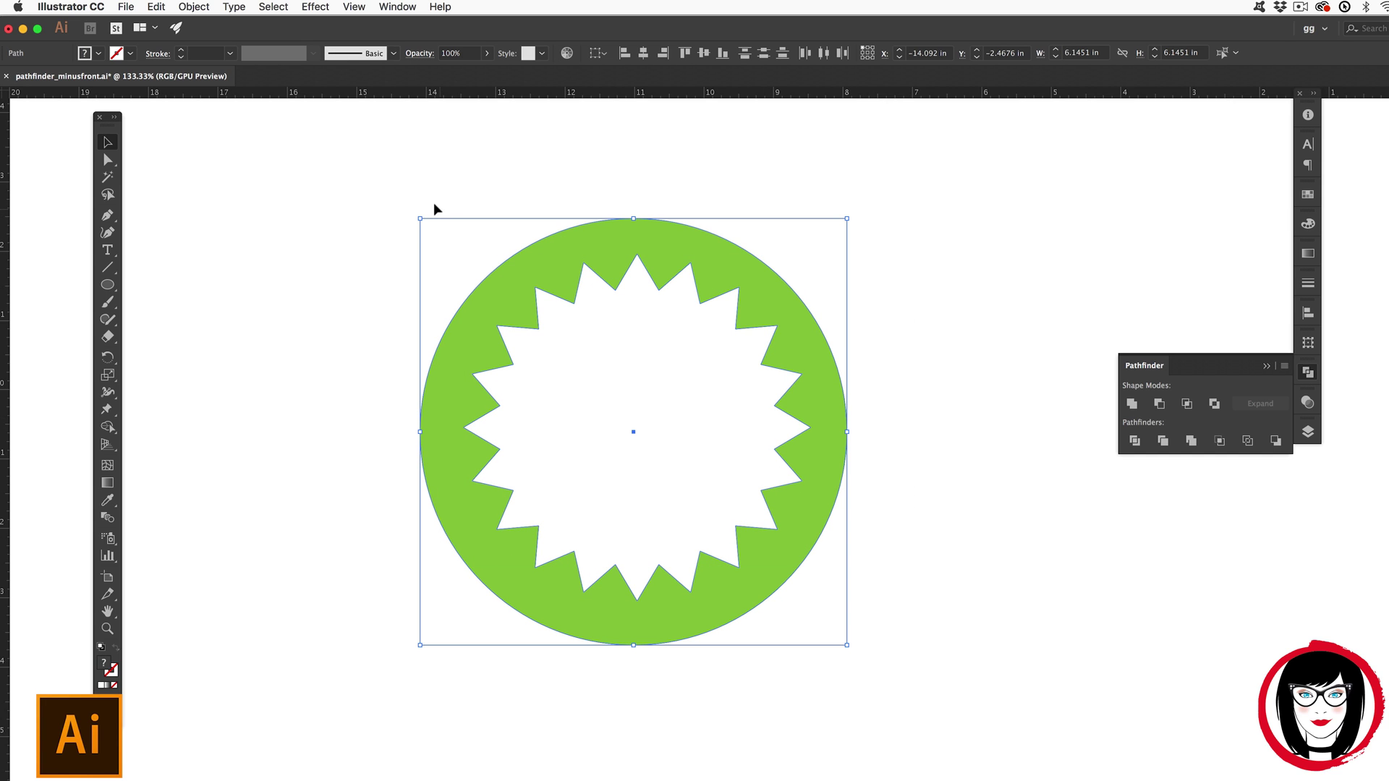
left_click(1308, 312)
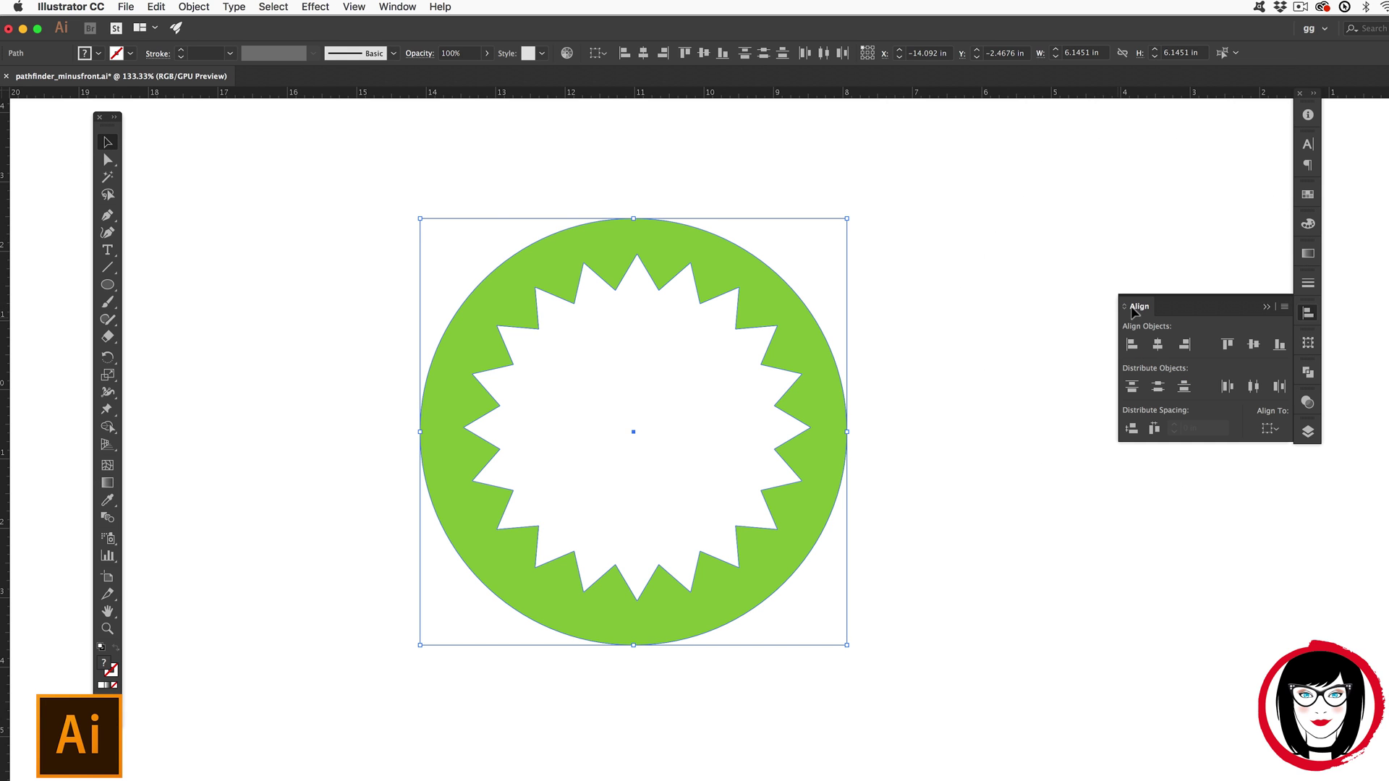
left_click(1159, 347)
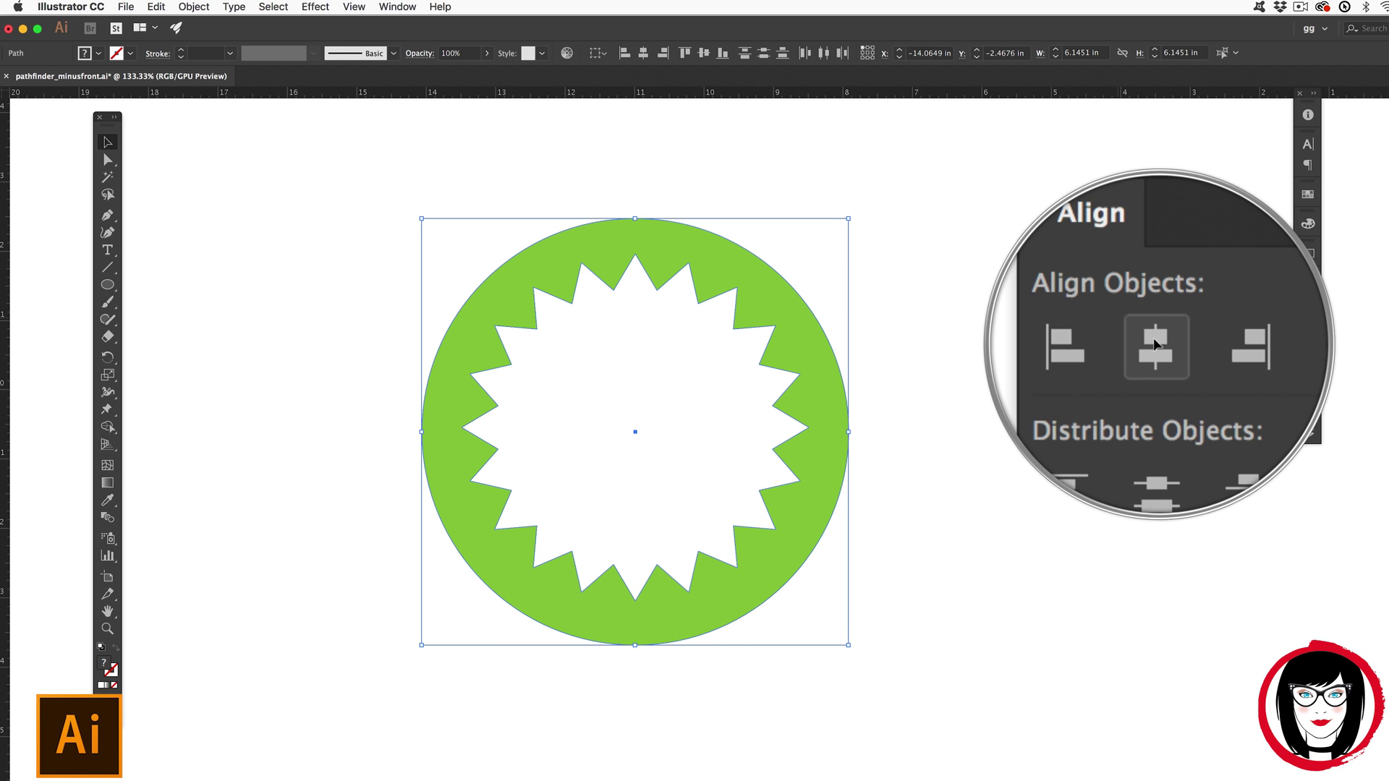
left_click(1005, 470)
left_click_drag(1009, 629, 637, 316)
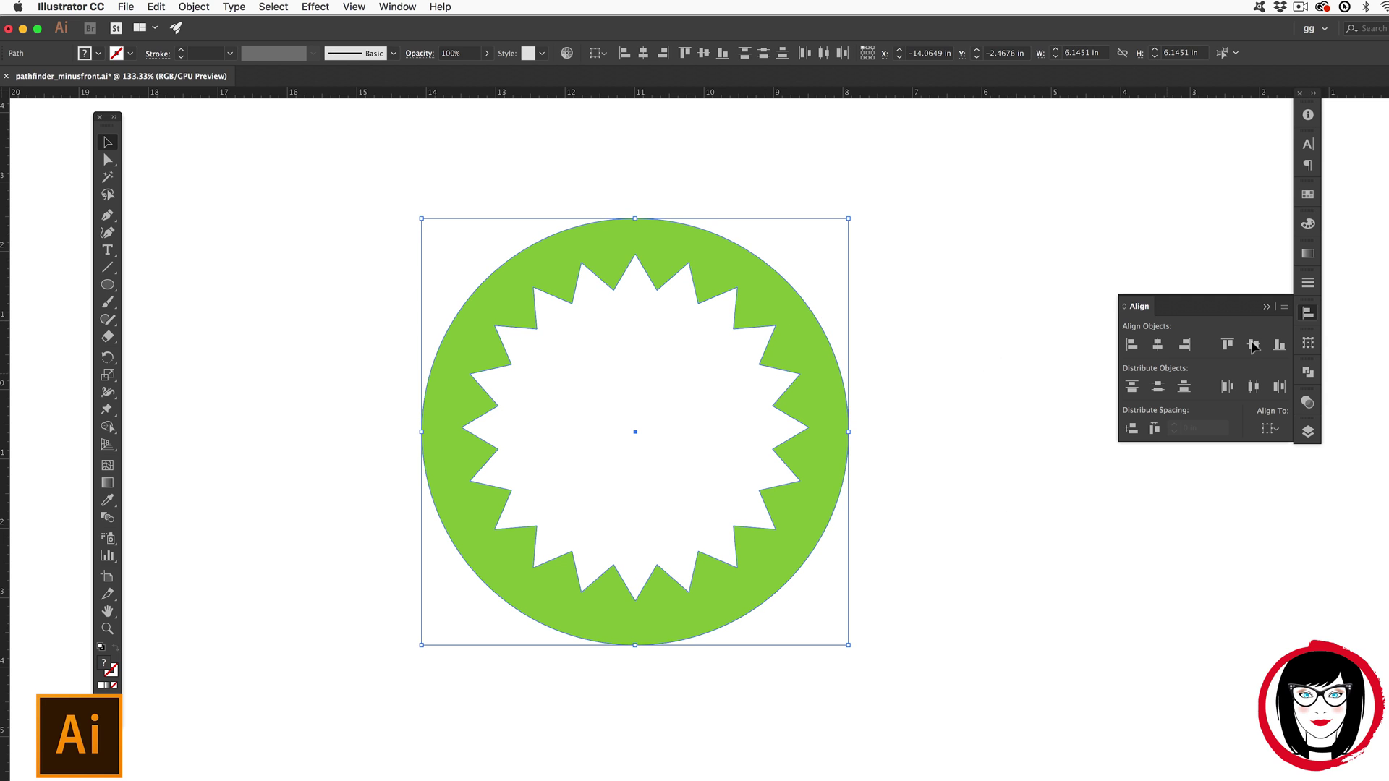
left_click(1254, 348)
left_click(1001, 538)
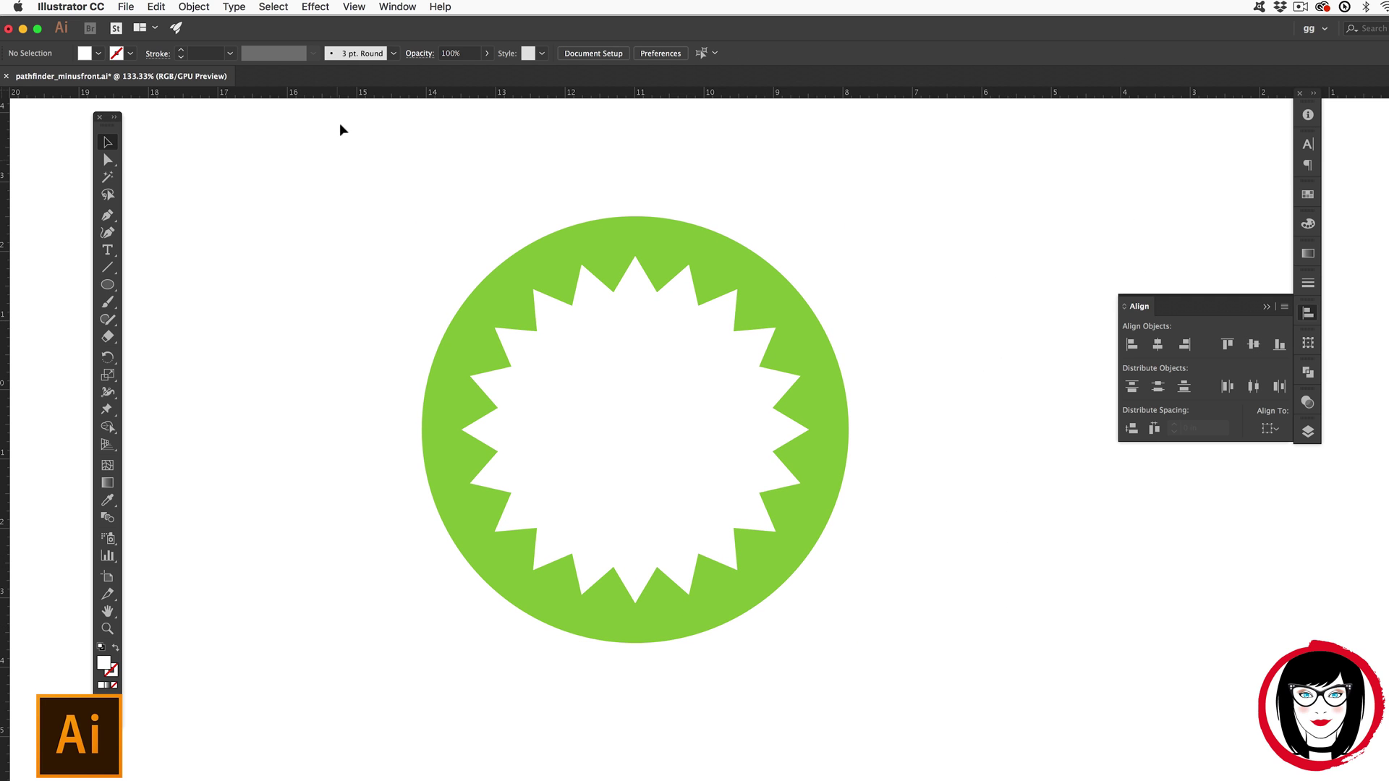
left_click(660, 373)
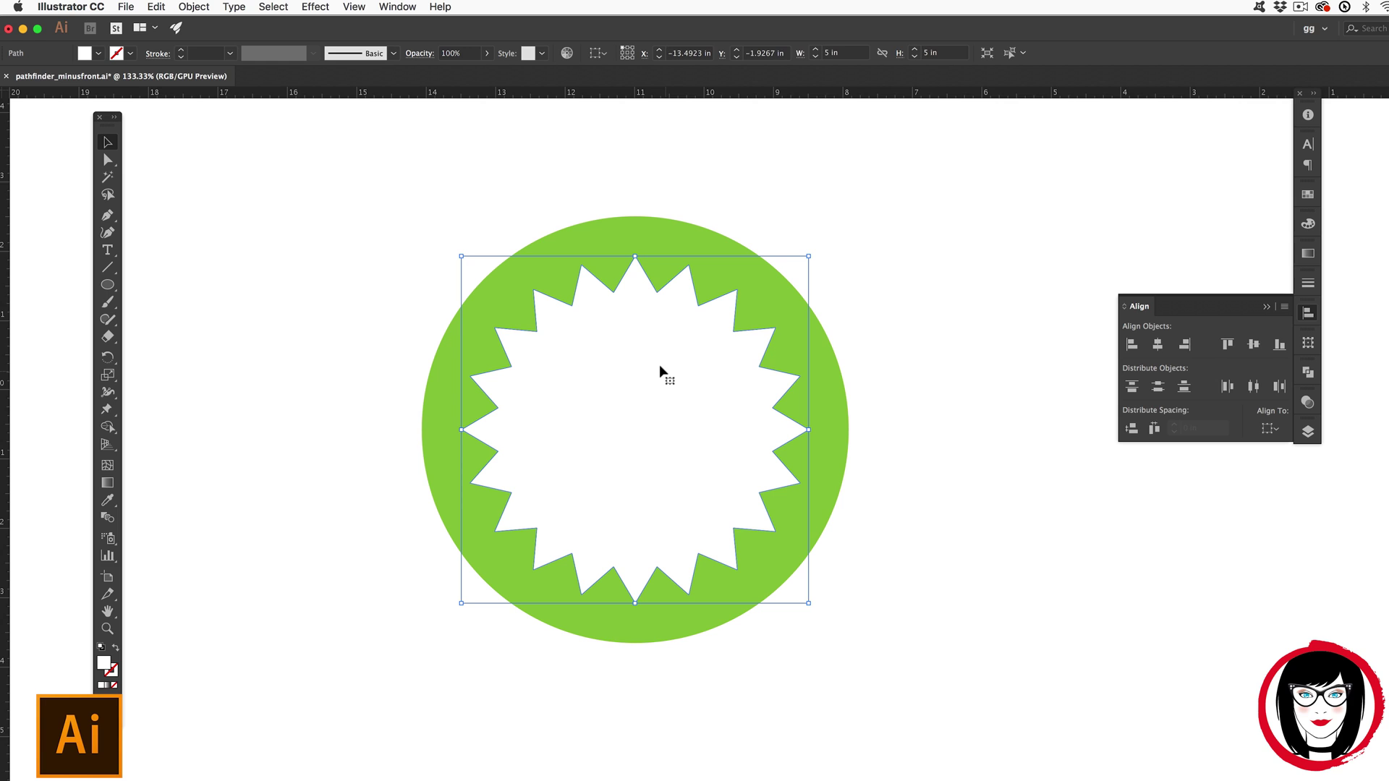
left_click(932, 271)
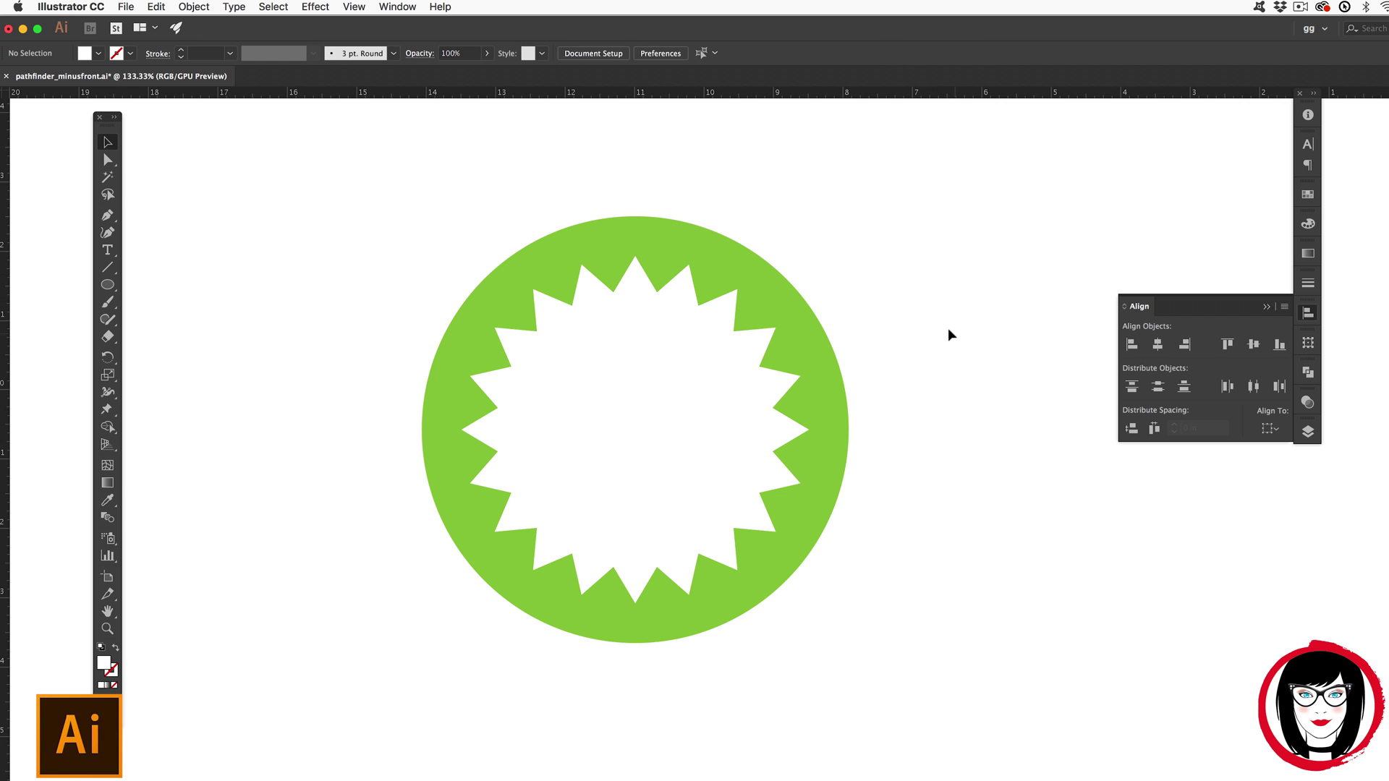
Step: Show the Pathfinder panel, refill the starburst yellow, and select both circle and starburst
left_click_drag(989, 551, 629, 399)
key("super+shift+F9")
left_click(99, 52)
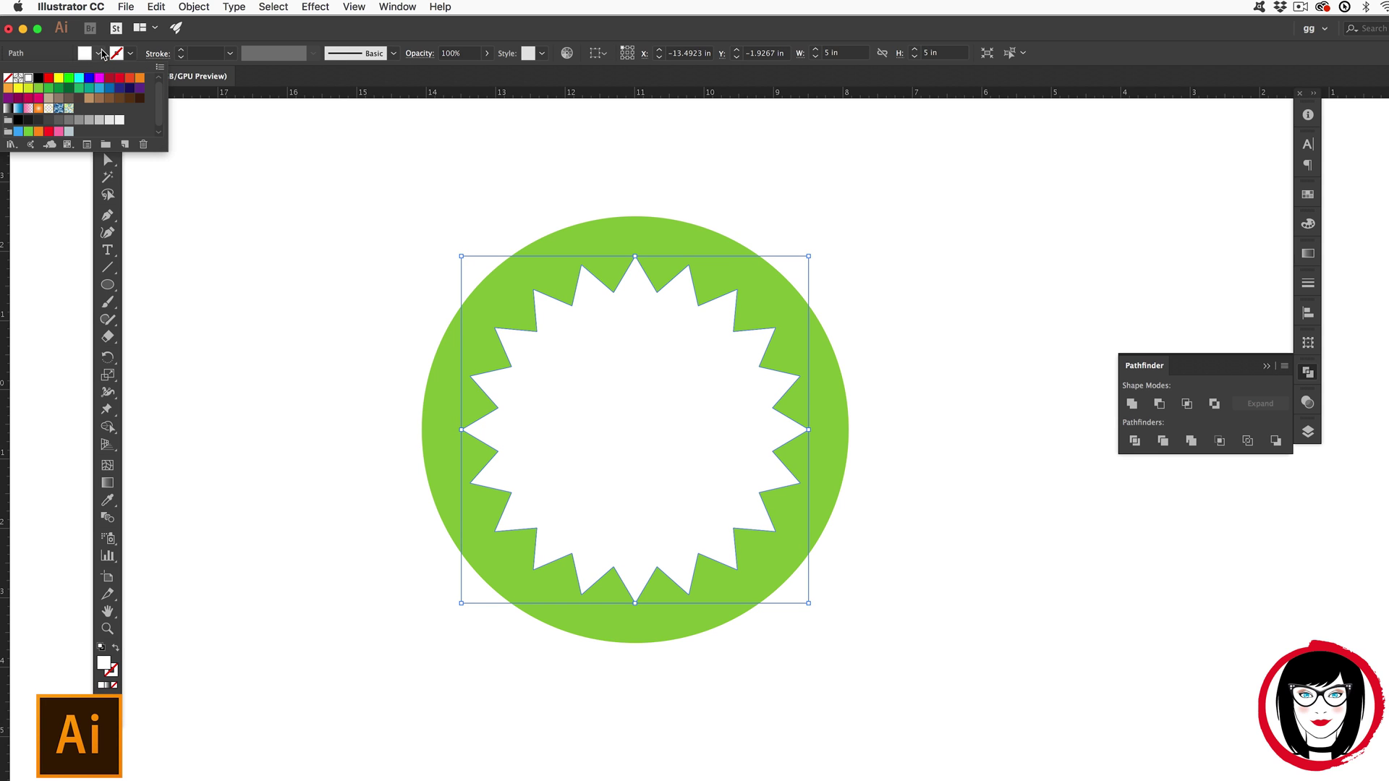
left_click(59, 77)
left_click_drag(922, 573, 397, 167)
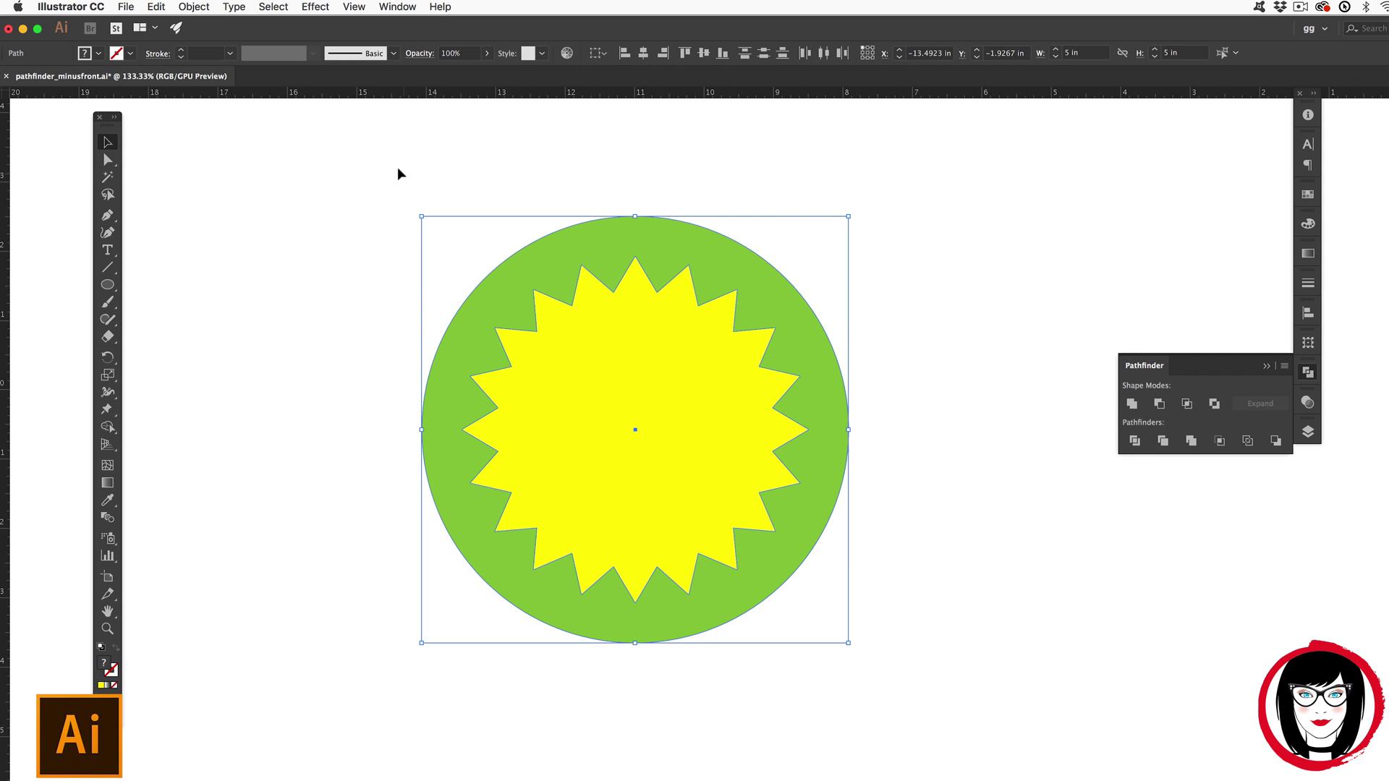
Step: Apply Minus Front to punch the starburst from the circle, checking the paths in Outline view
left_click(1159, 404)
left_click(923, 496)
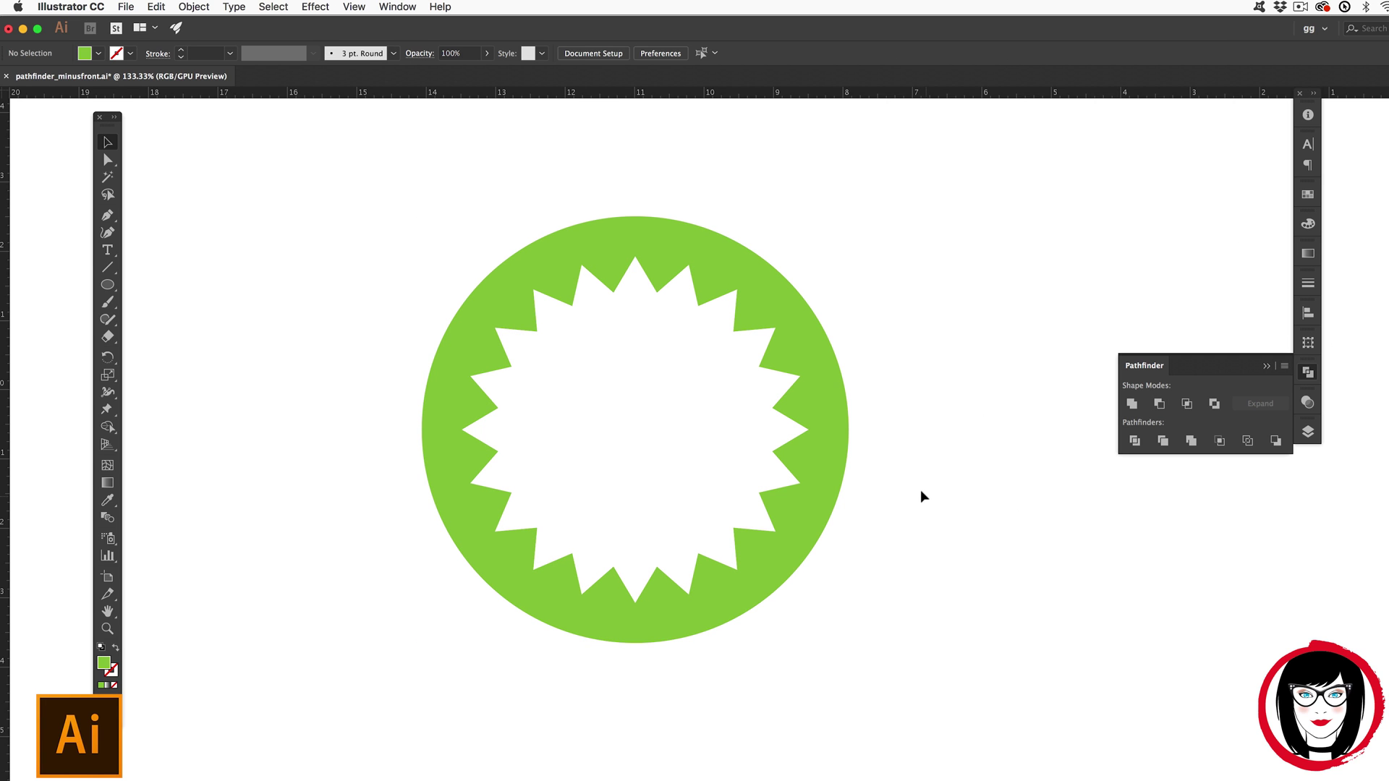
left_click(826, 391)
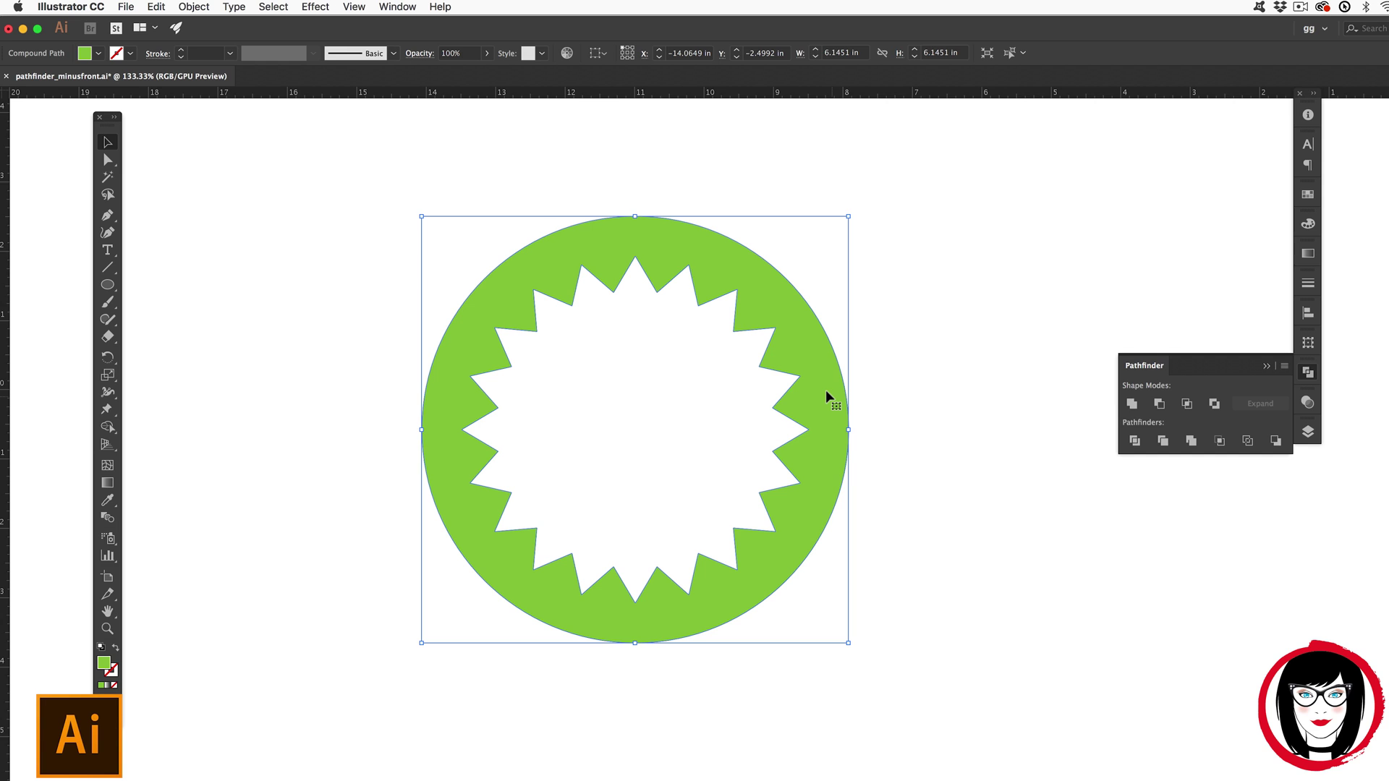
key("super+y")
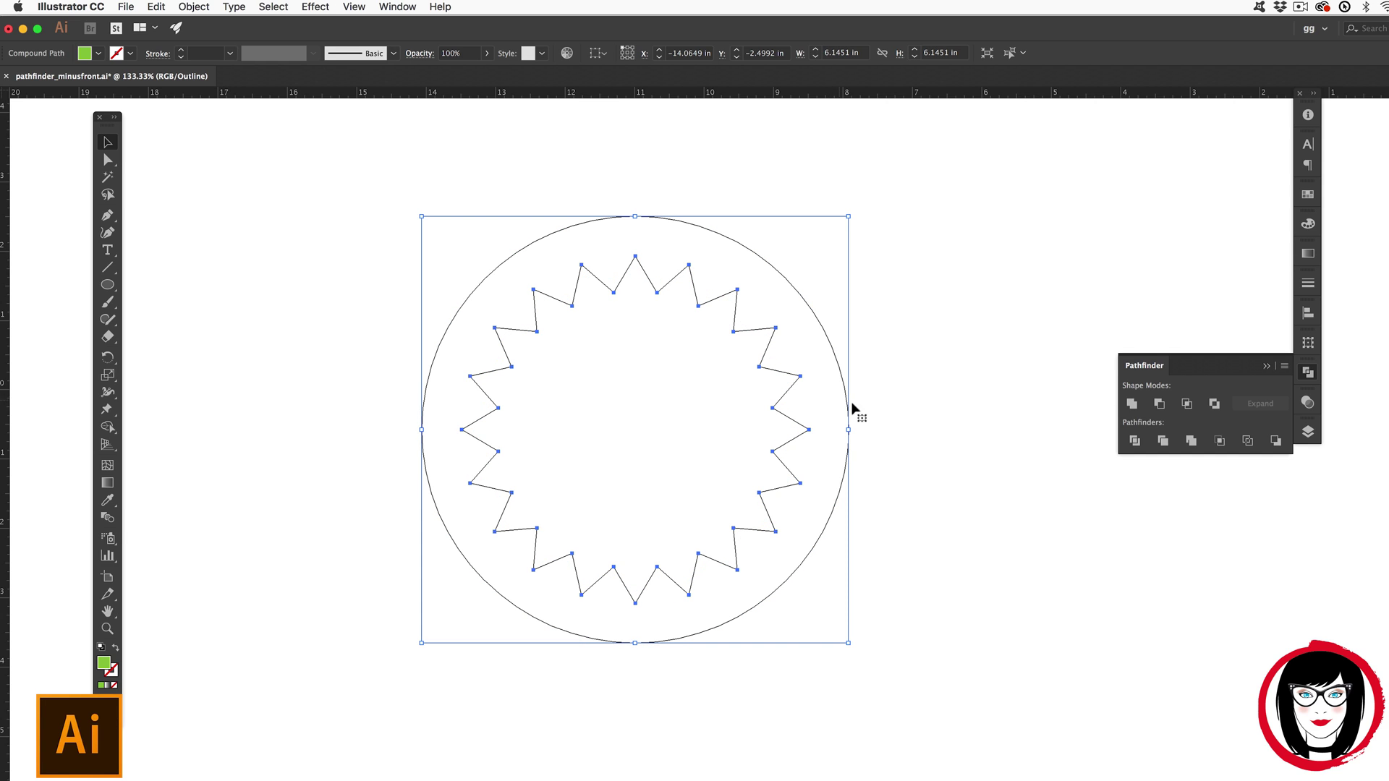
left_click(900, 427)
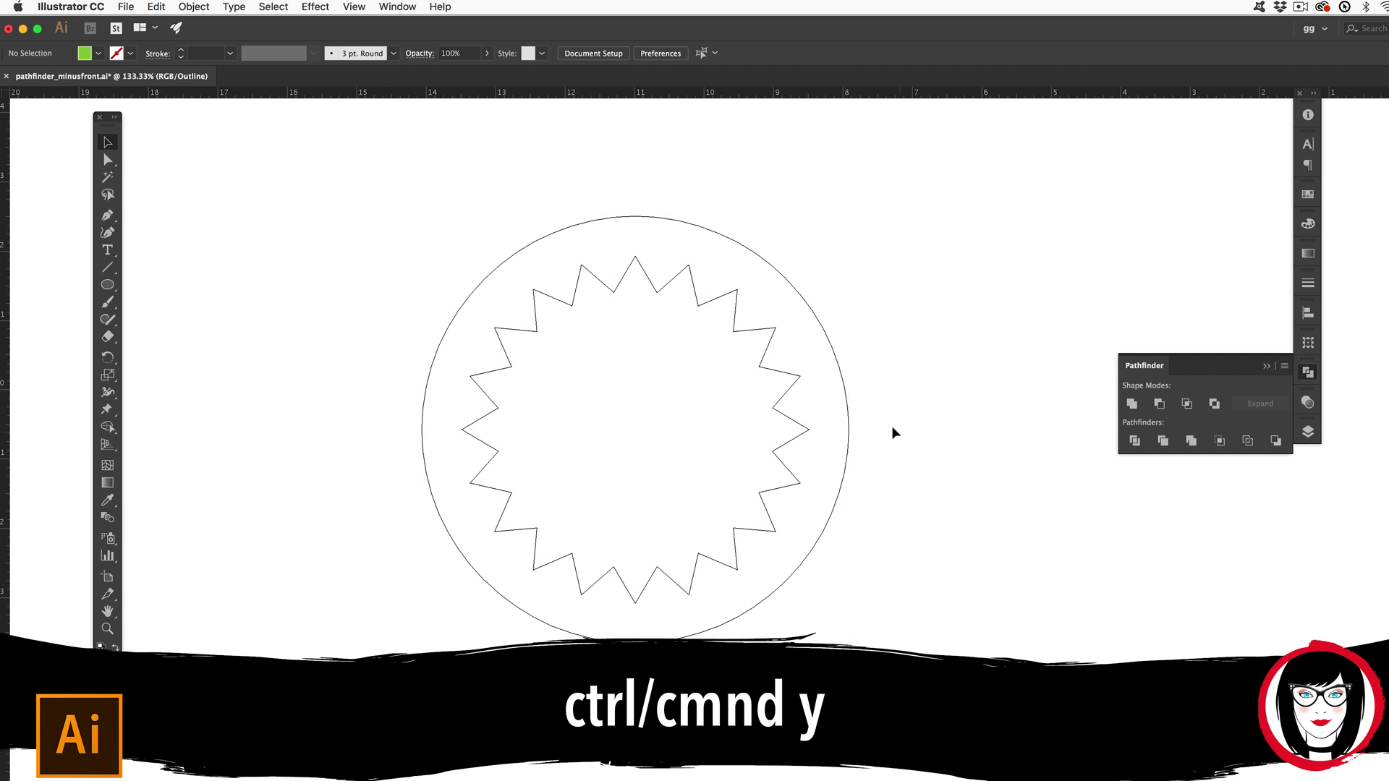
left_click(794, 378)
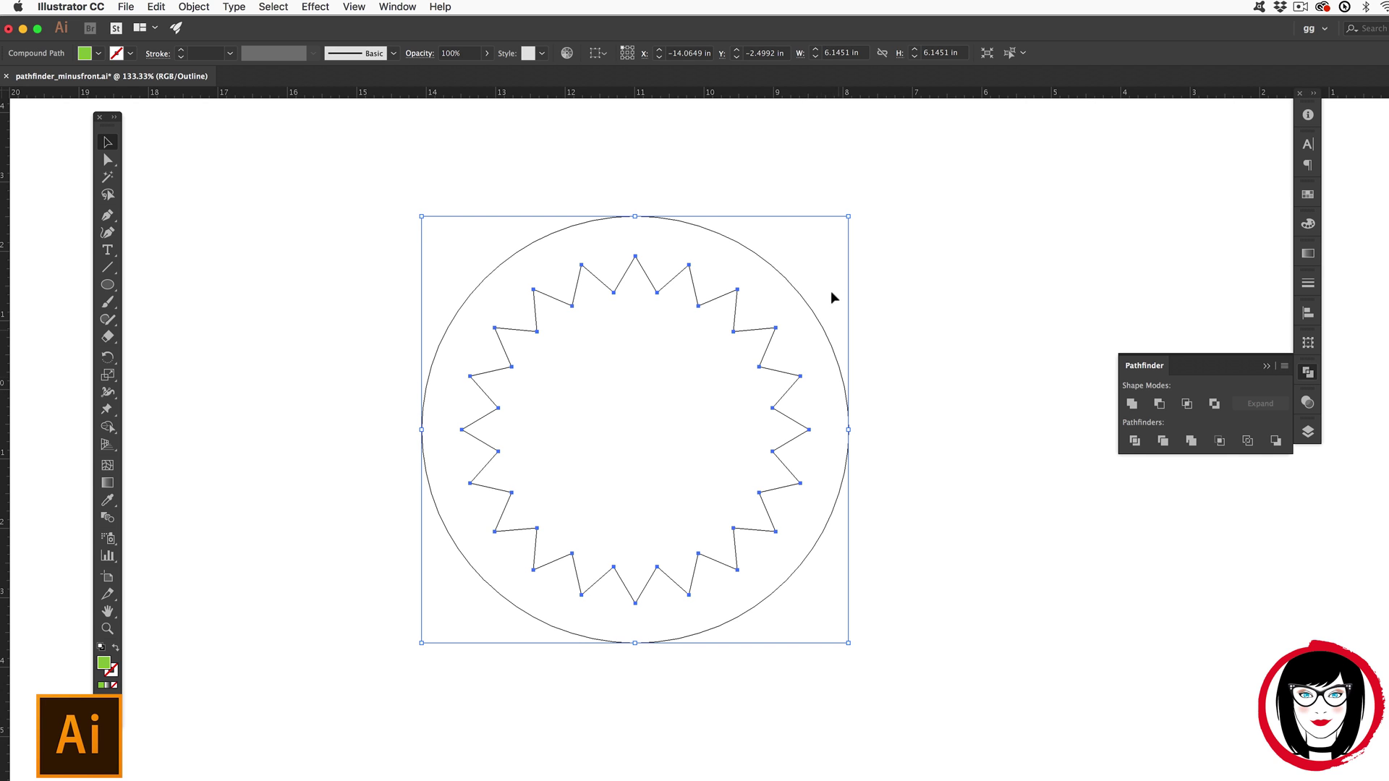
key("super+y")
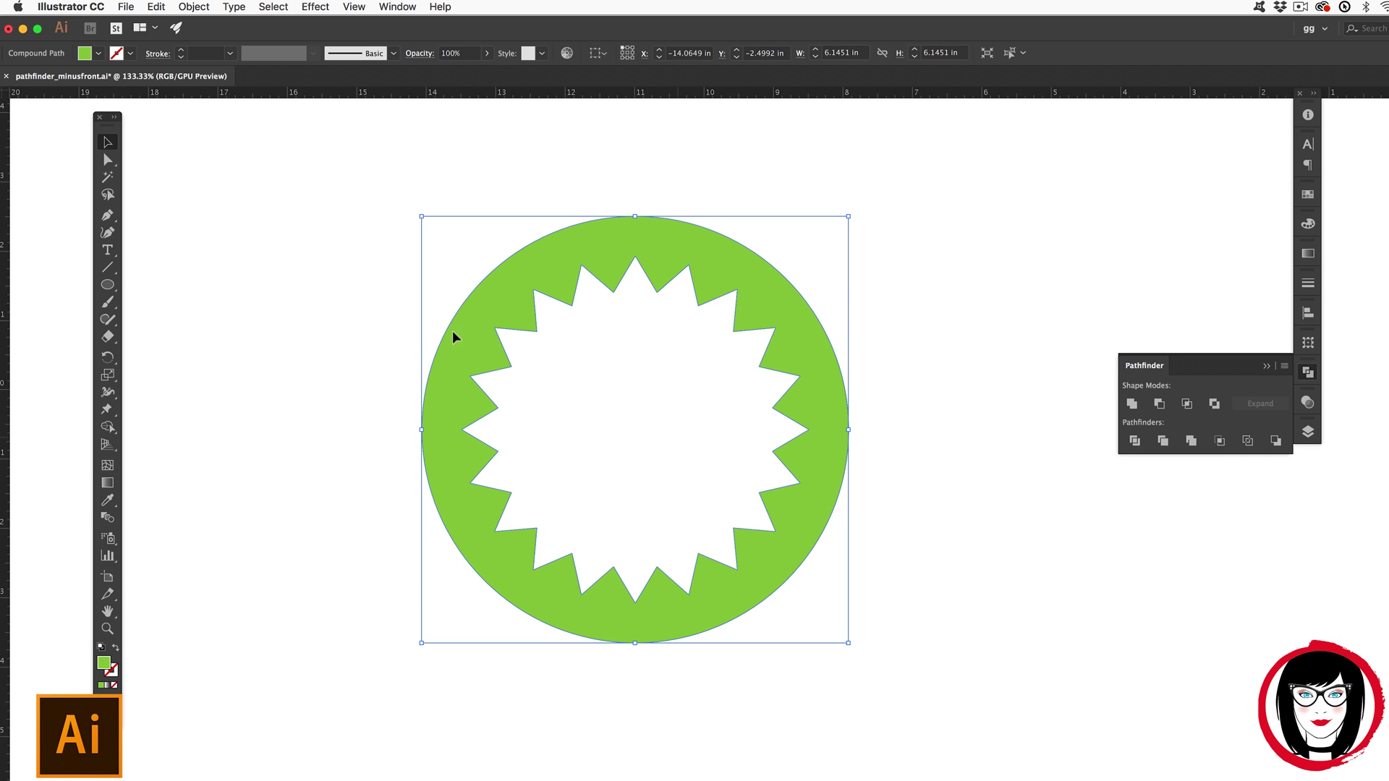
Step: Try red, navy and magenta fills on the ring, settling on crimson red
left_click(98, 53)
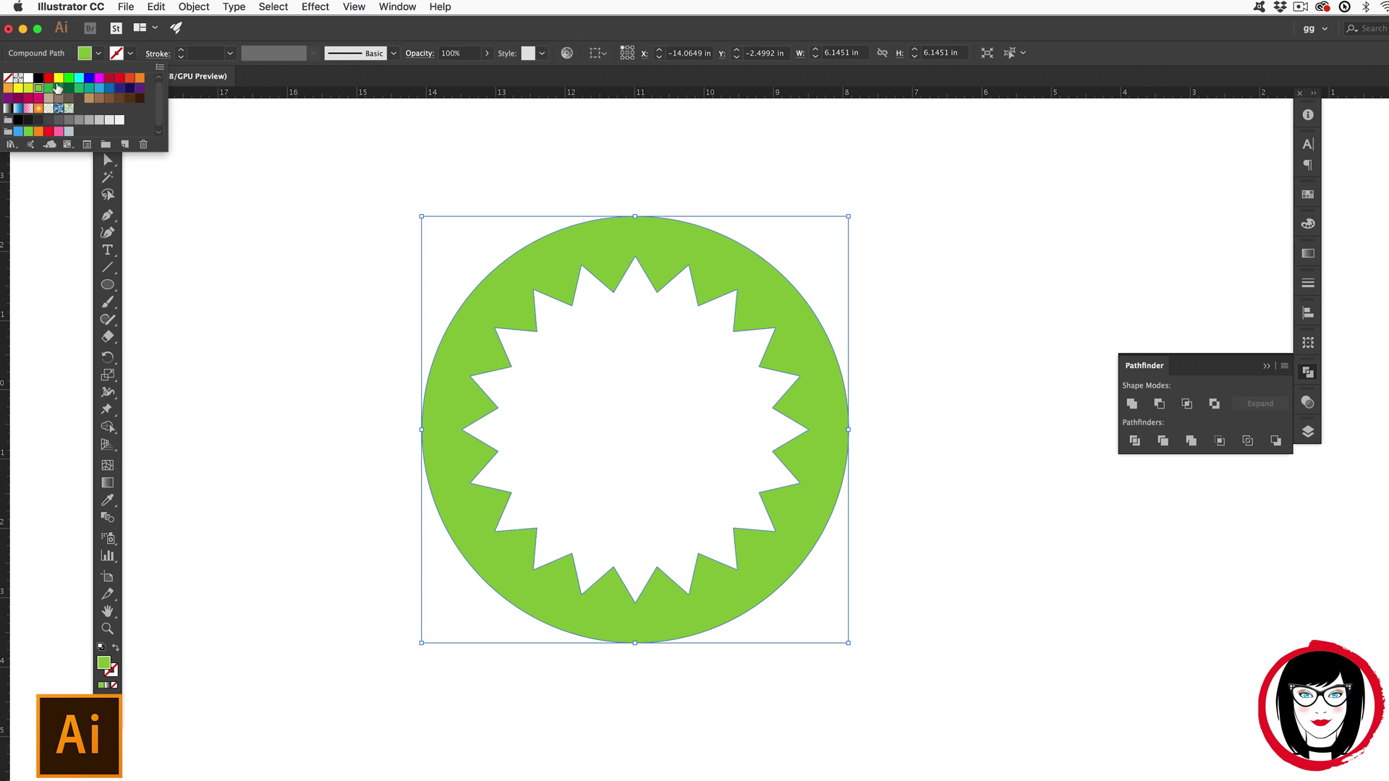
left_click(48, 78)
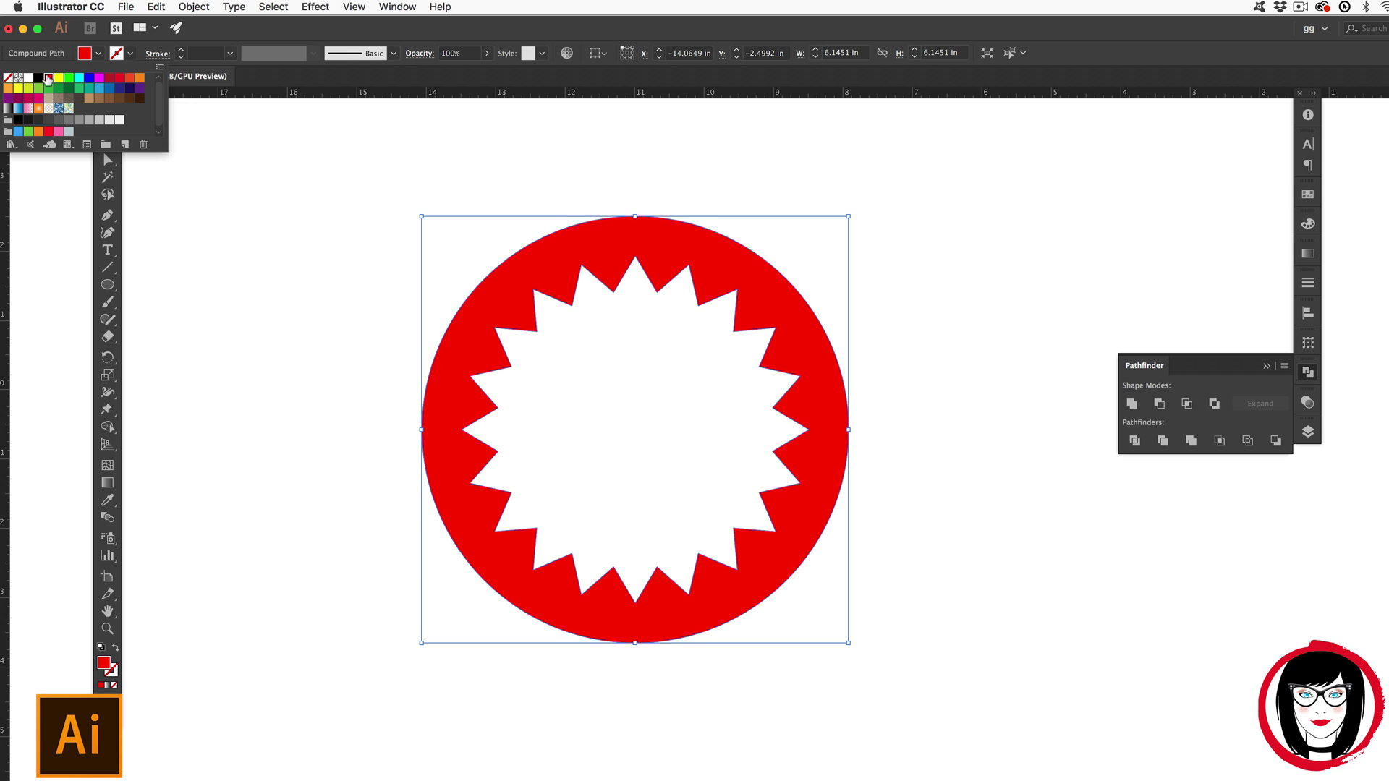
left_click(129, 89)
left_click(99, 77)
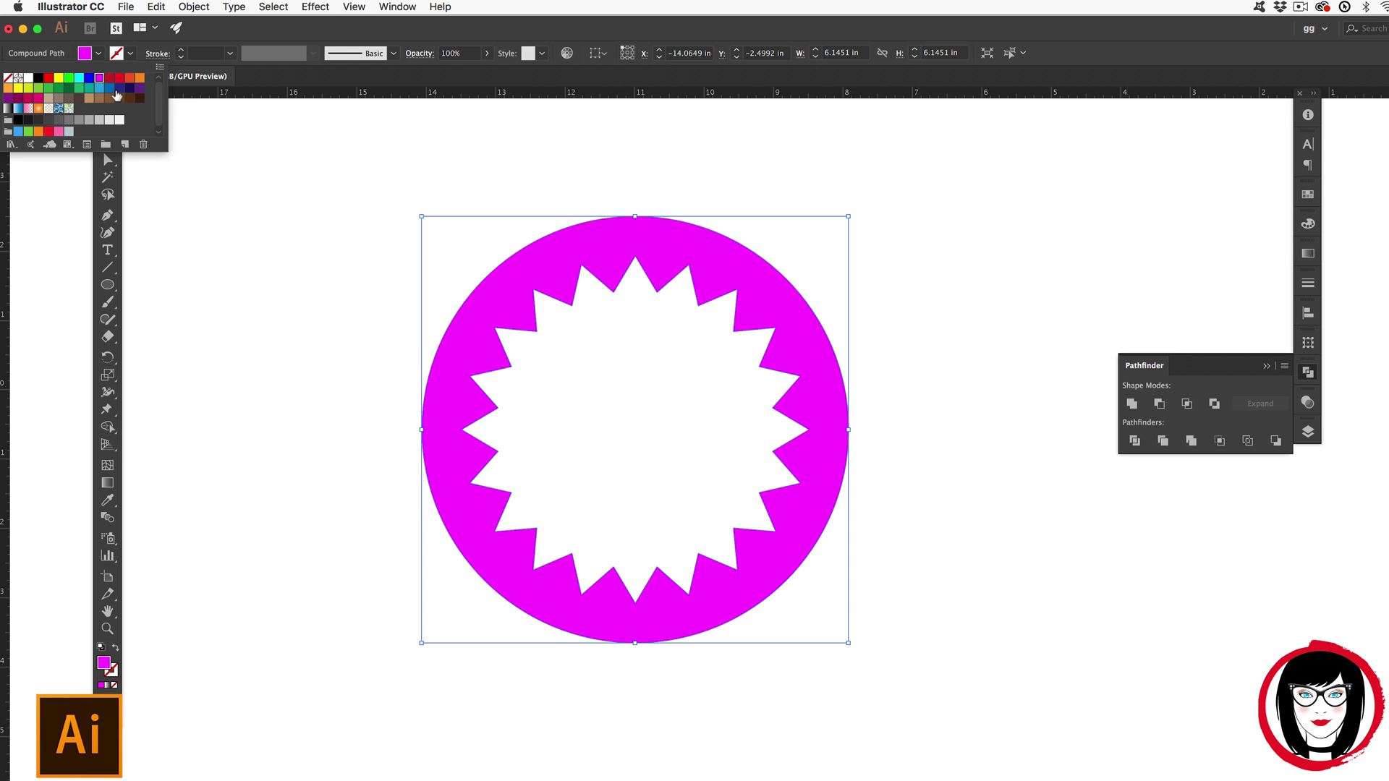
left_click(120, 77)
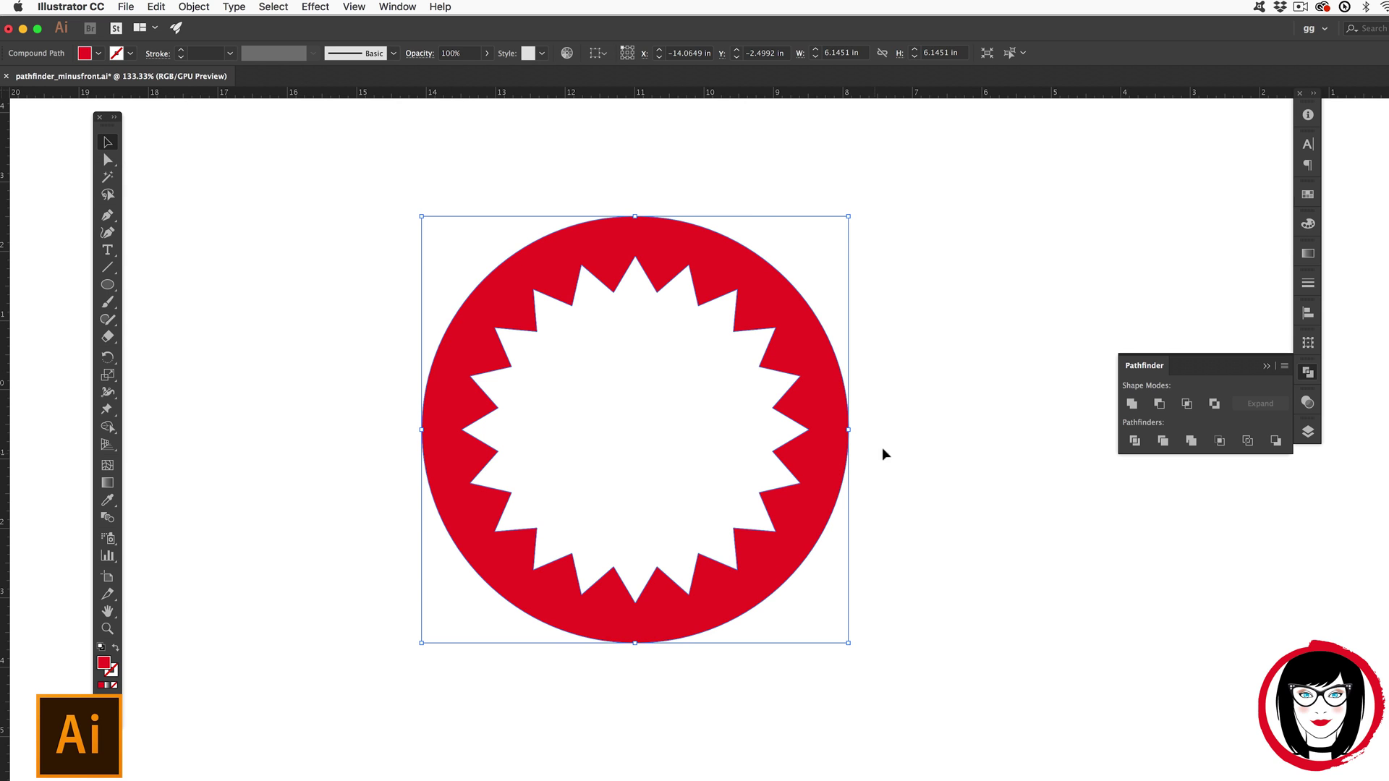
left_click(930, 463)
scroll(930, 463, "right", 15)
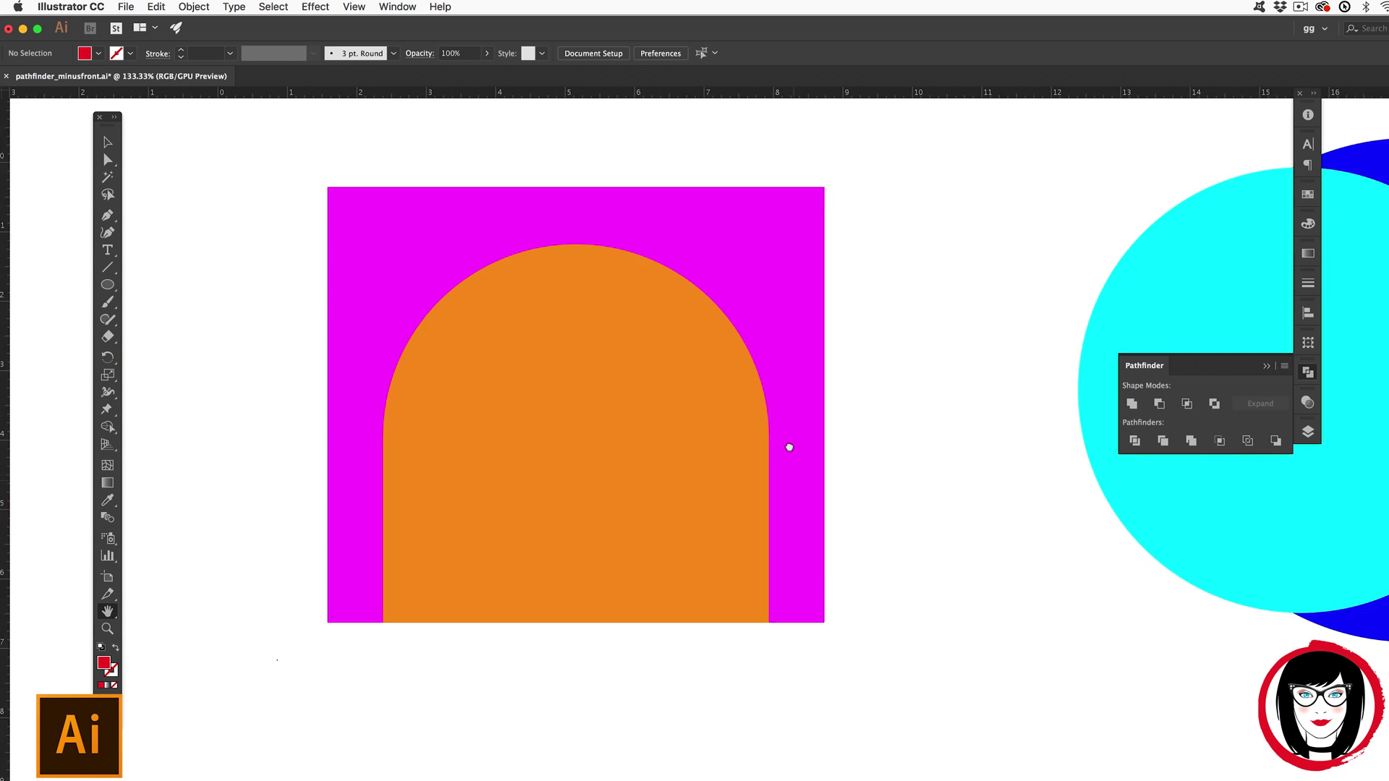
scroll(790, 447, "down", 2)
key("v")
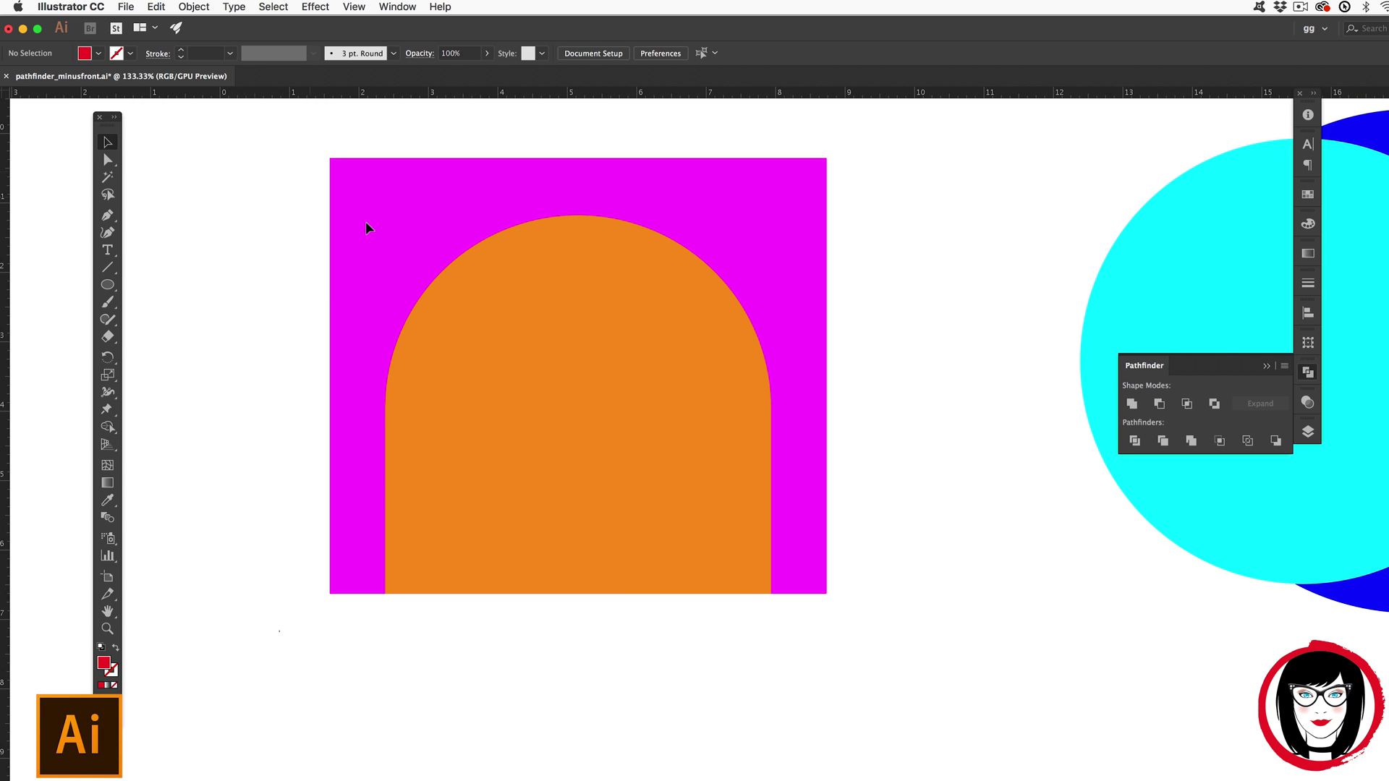
left_click(721, 193)
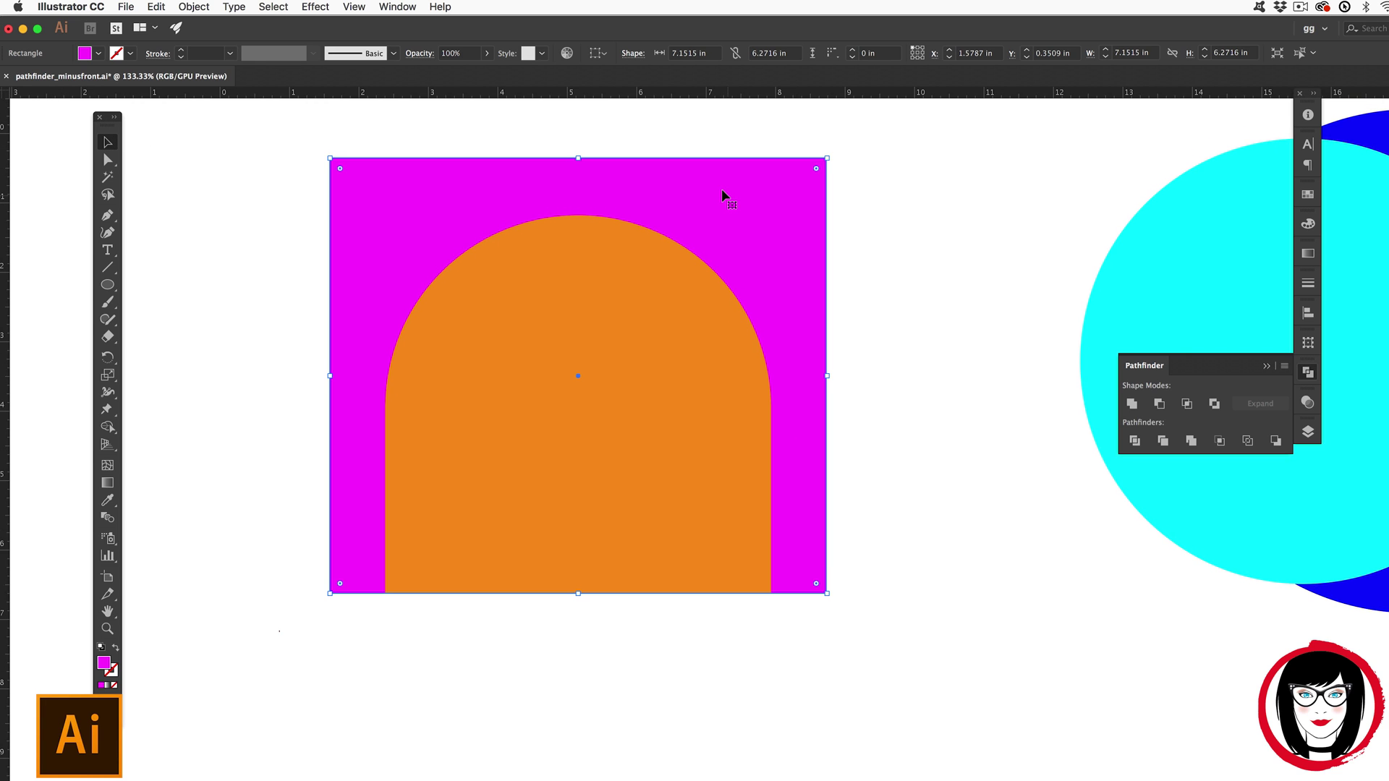
left_click(671, 439)
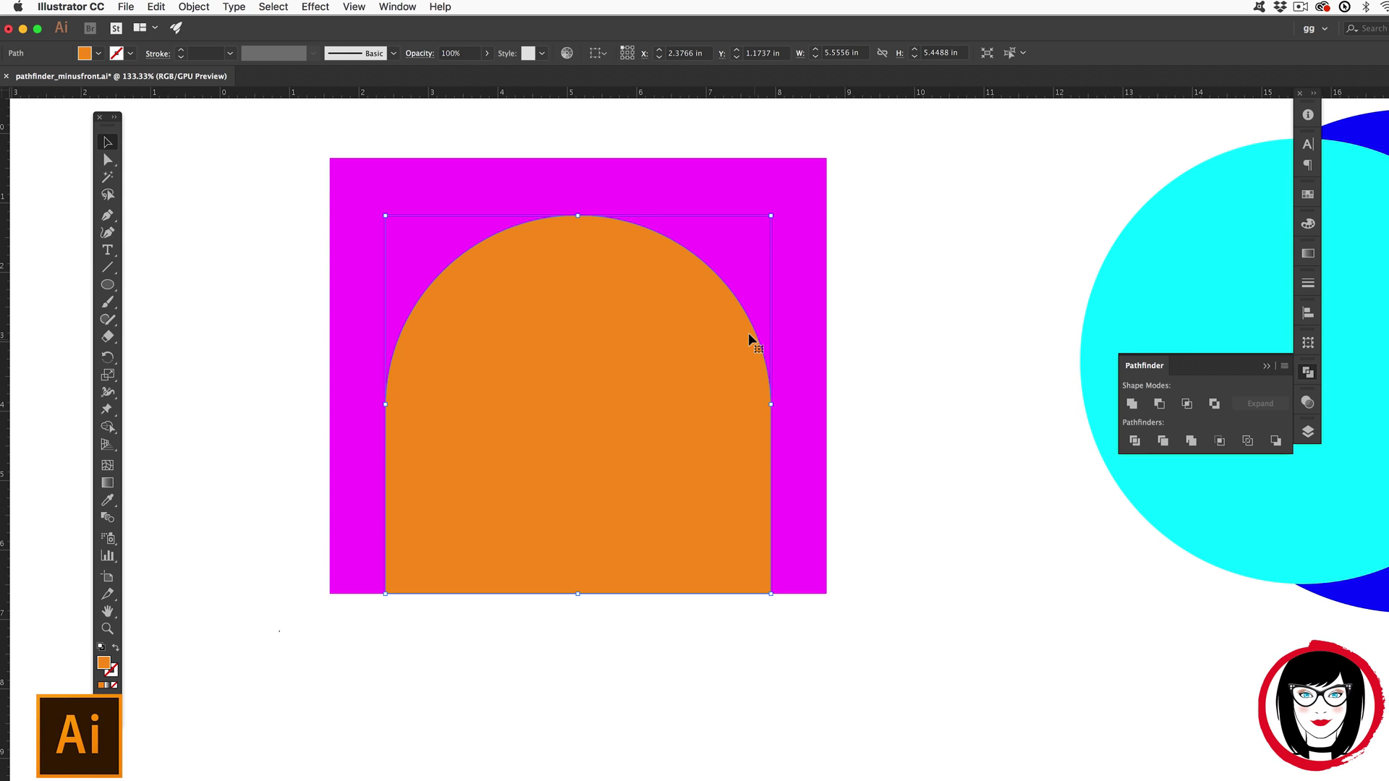
left_click(113, 288)
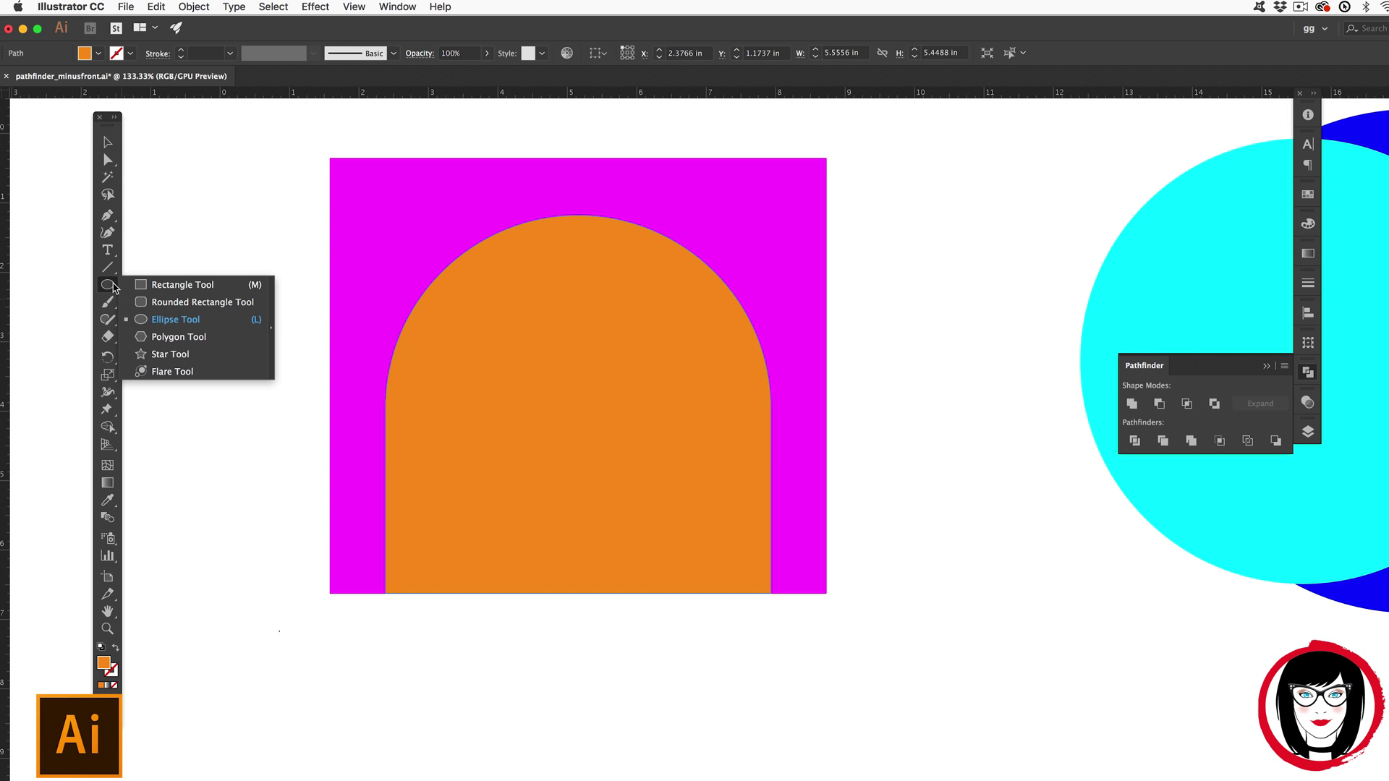
left_click(168, 307)
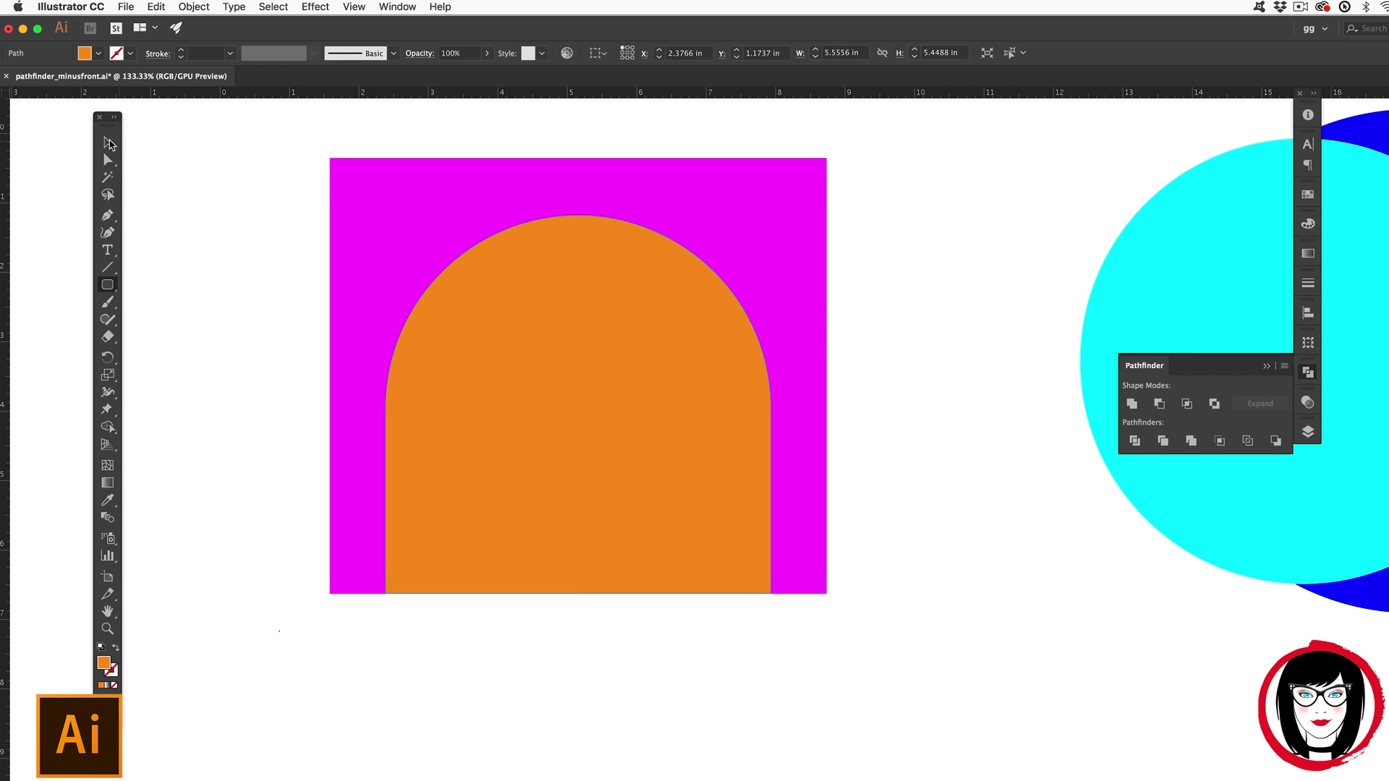
left_click(107, 143)
left_click(745, 226)
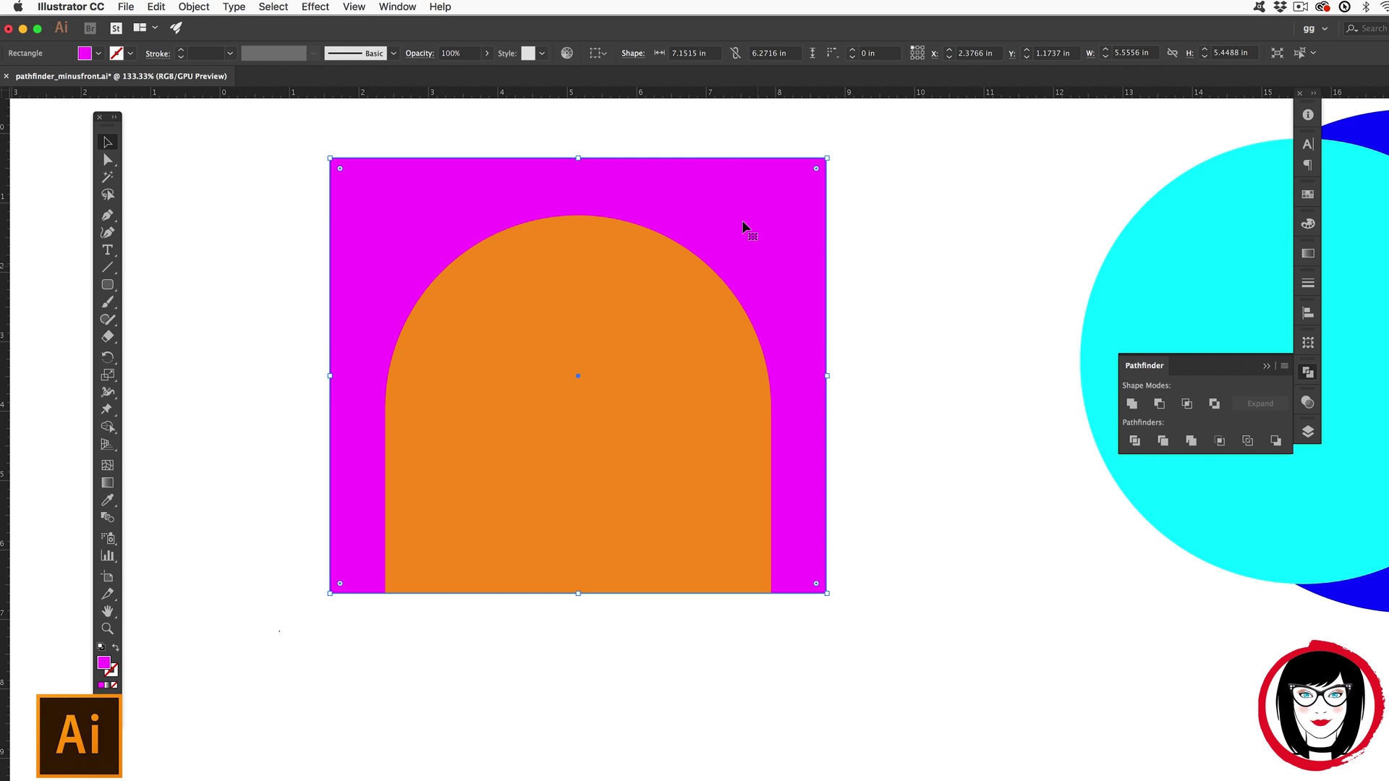
left_click(970, 295)
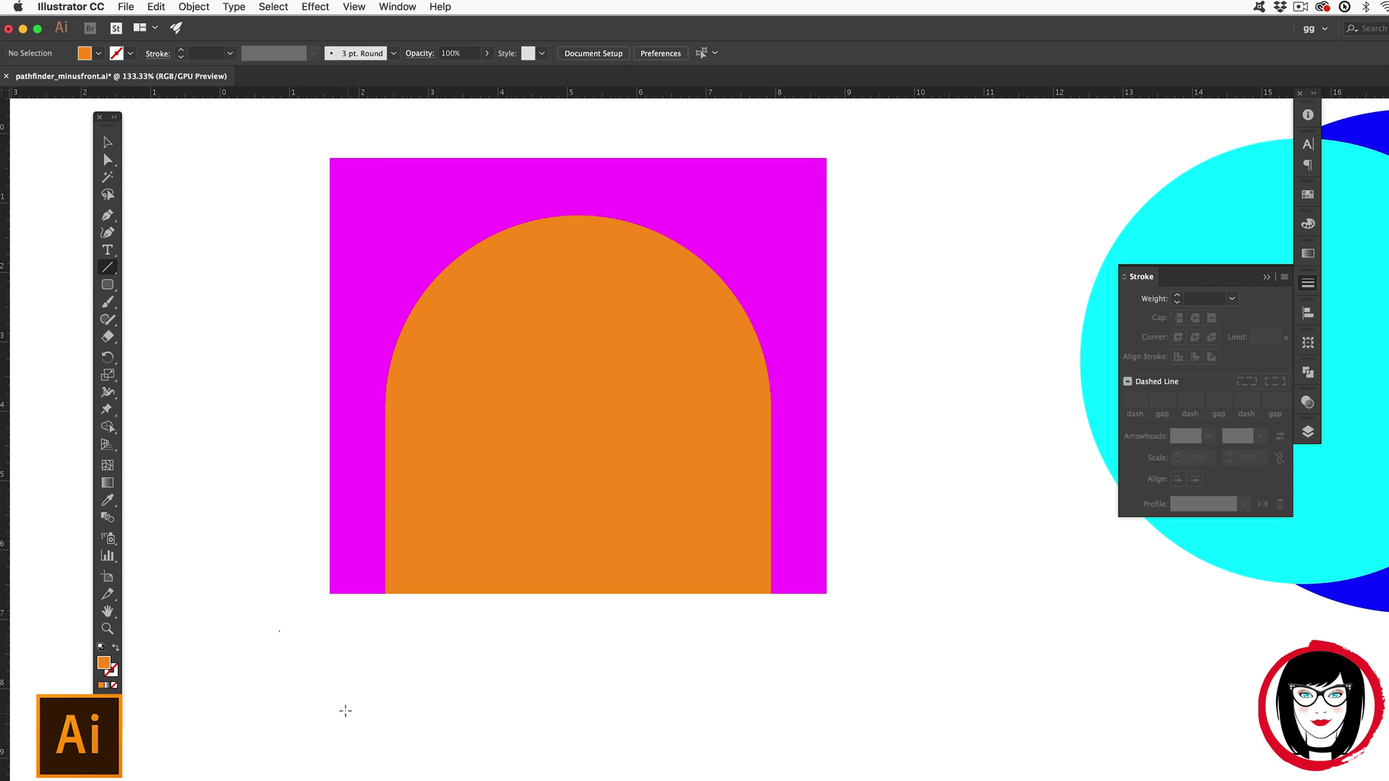
Step: Draw a 30 pt red line below the arch and give it round caps
left_click_drag(345, 710, 845, 713)
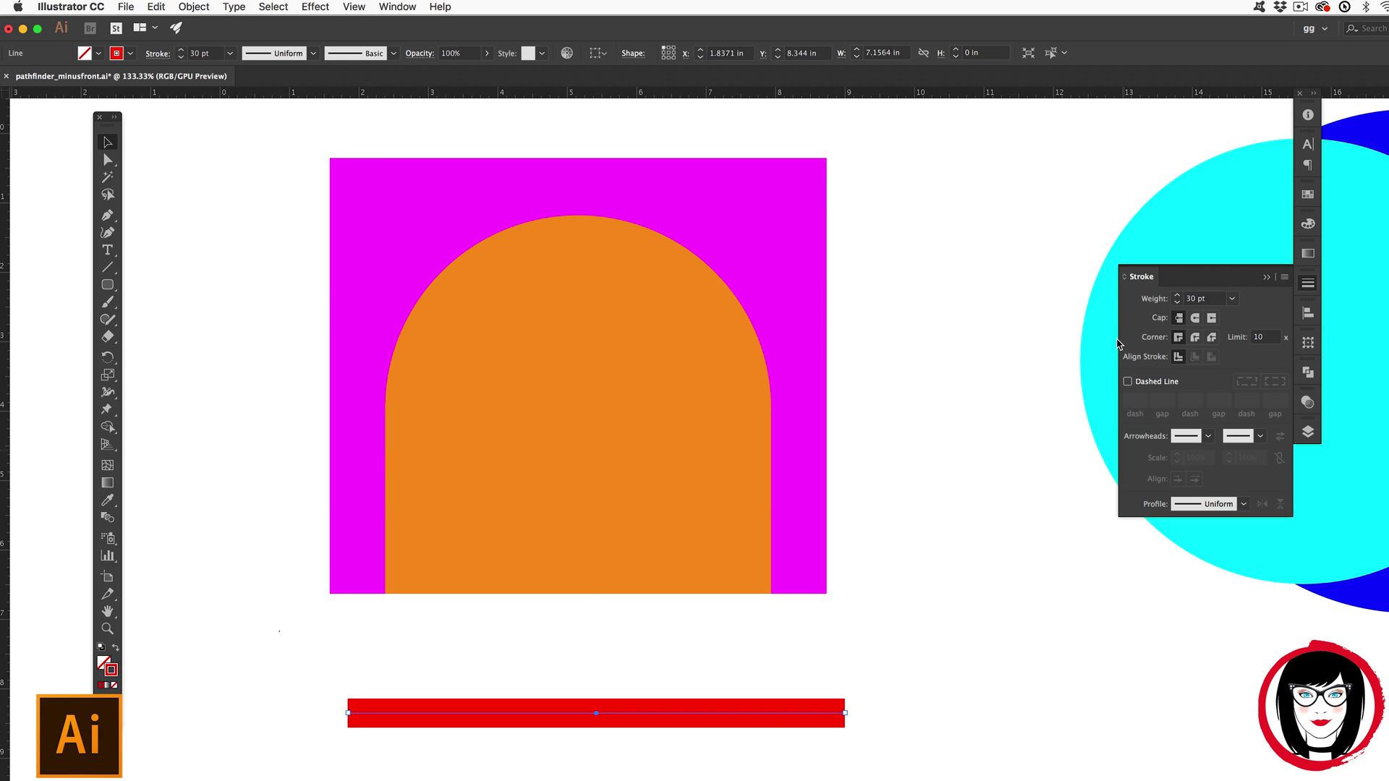
left_click(1195, 319)
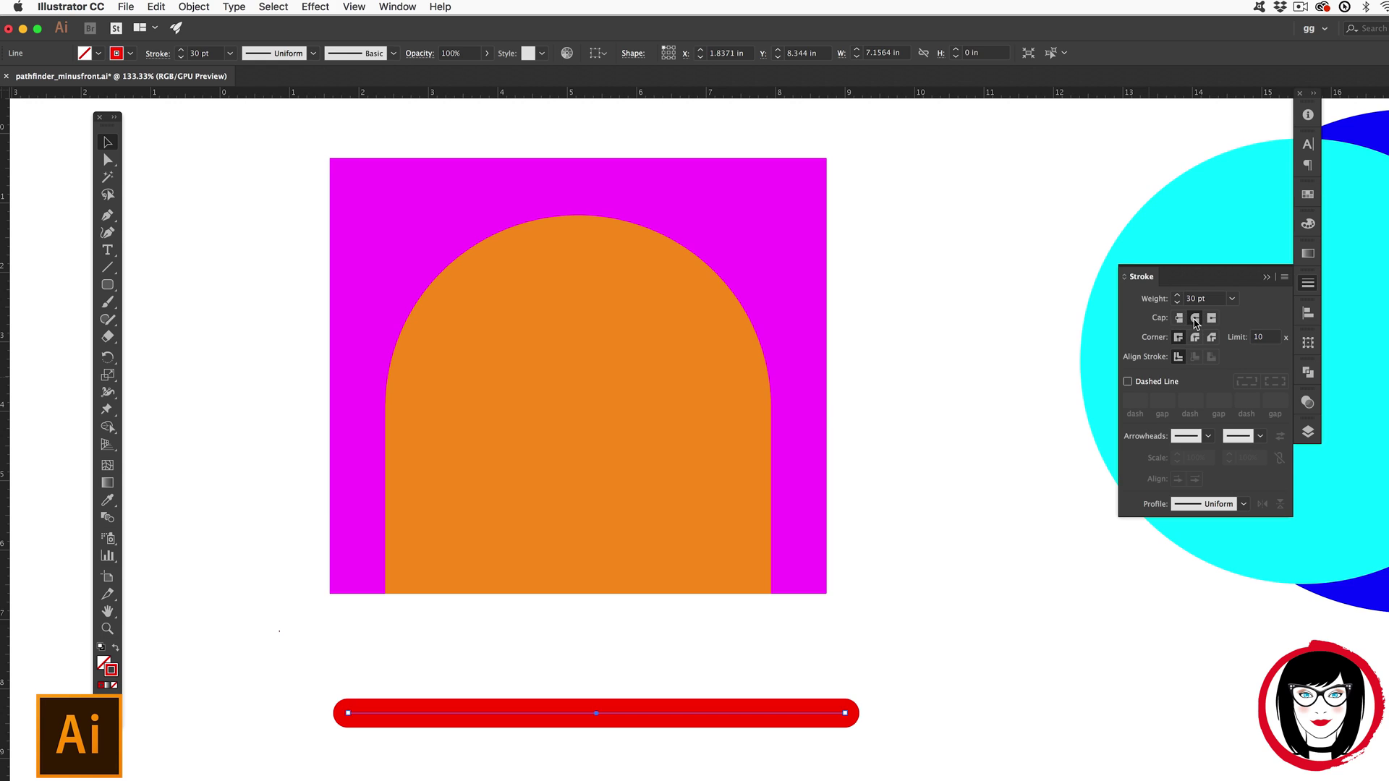
left_click(796, 735)
Step: Select the red line and delete it
left_click(843, 712)
left_click_drag(877, 757, 699, 677)
key("Delete")
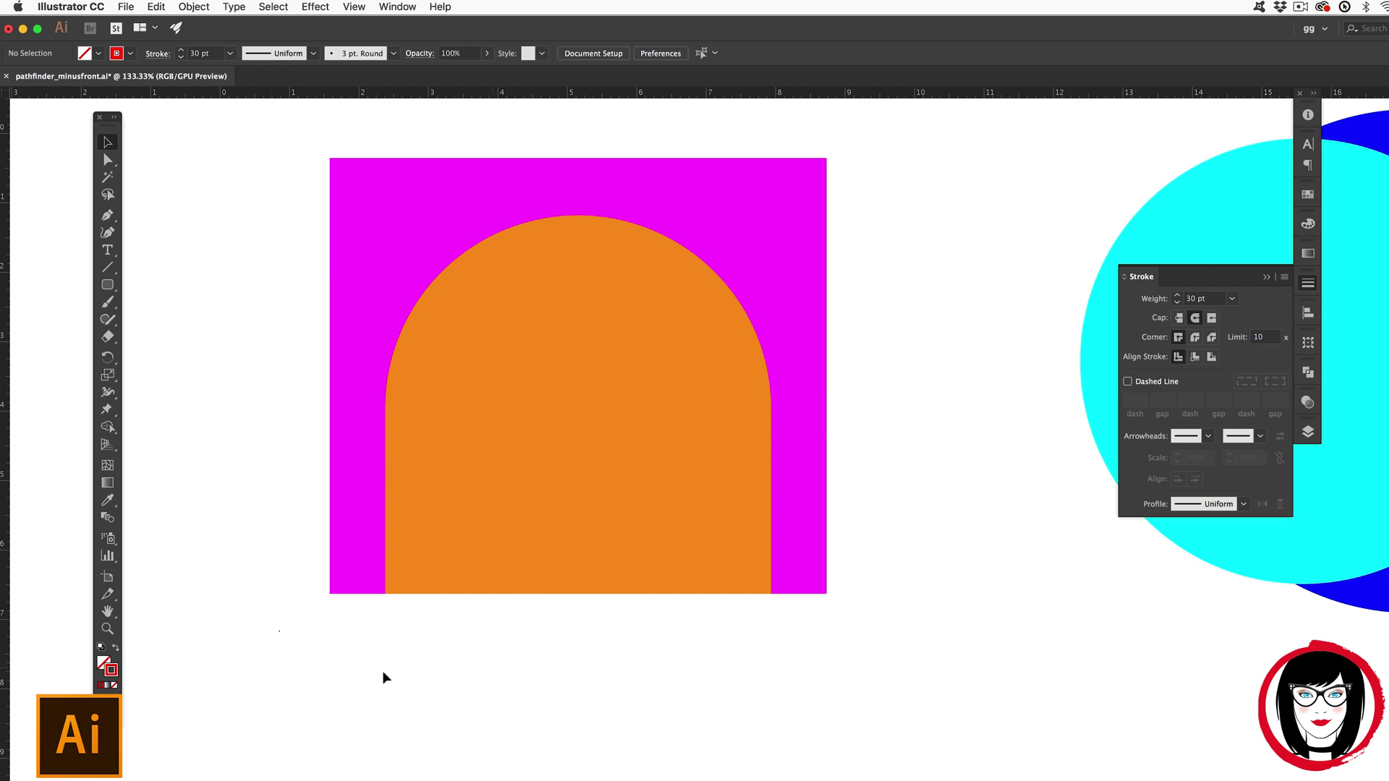
left_click(107, 611)
scroll(887, 463, "up", 2)
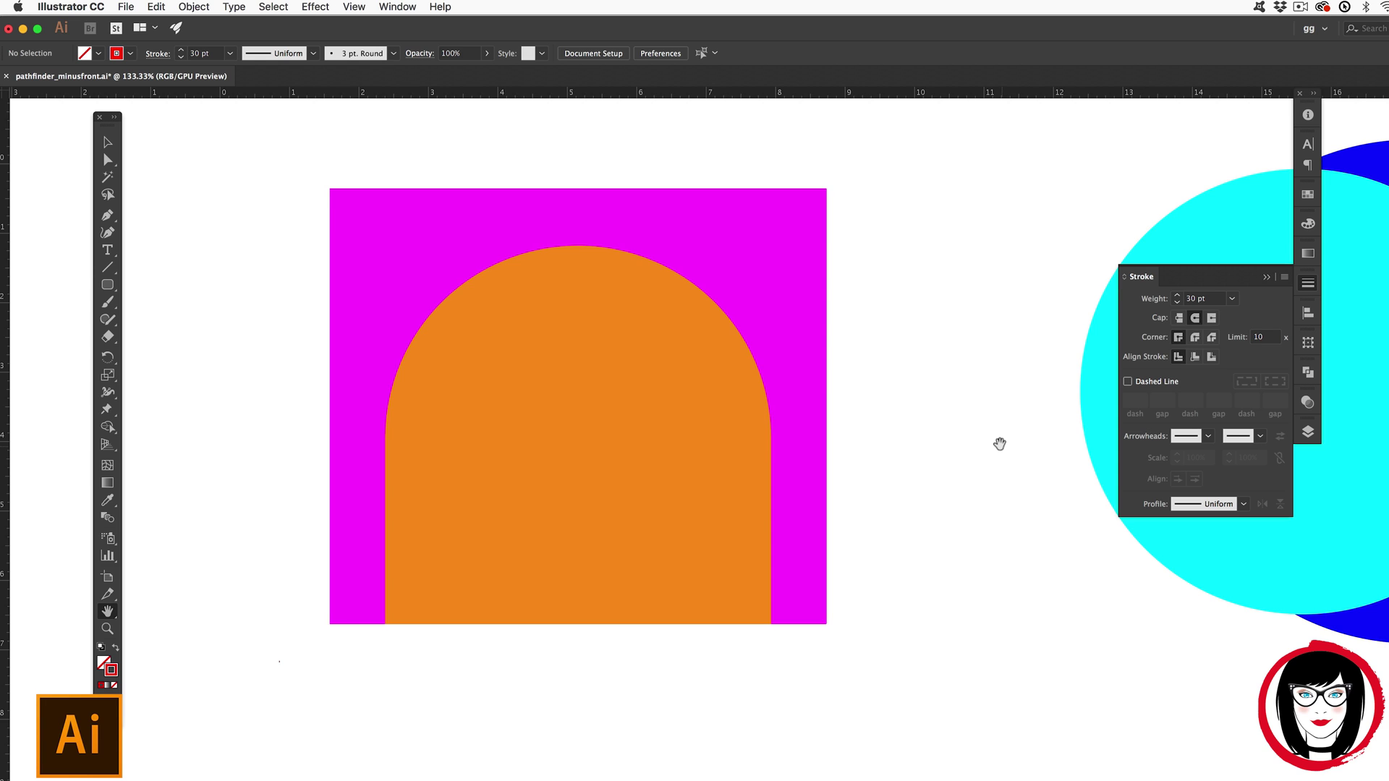
Step: Bring the cyan and blue circles into view and fill the cyan circle white
left_click_drag(1007, 306, 374, 351)
key("l")
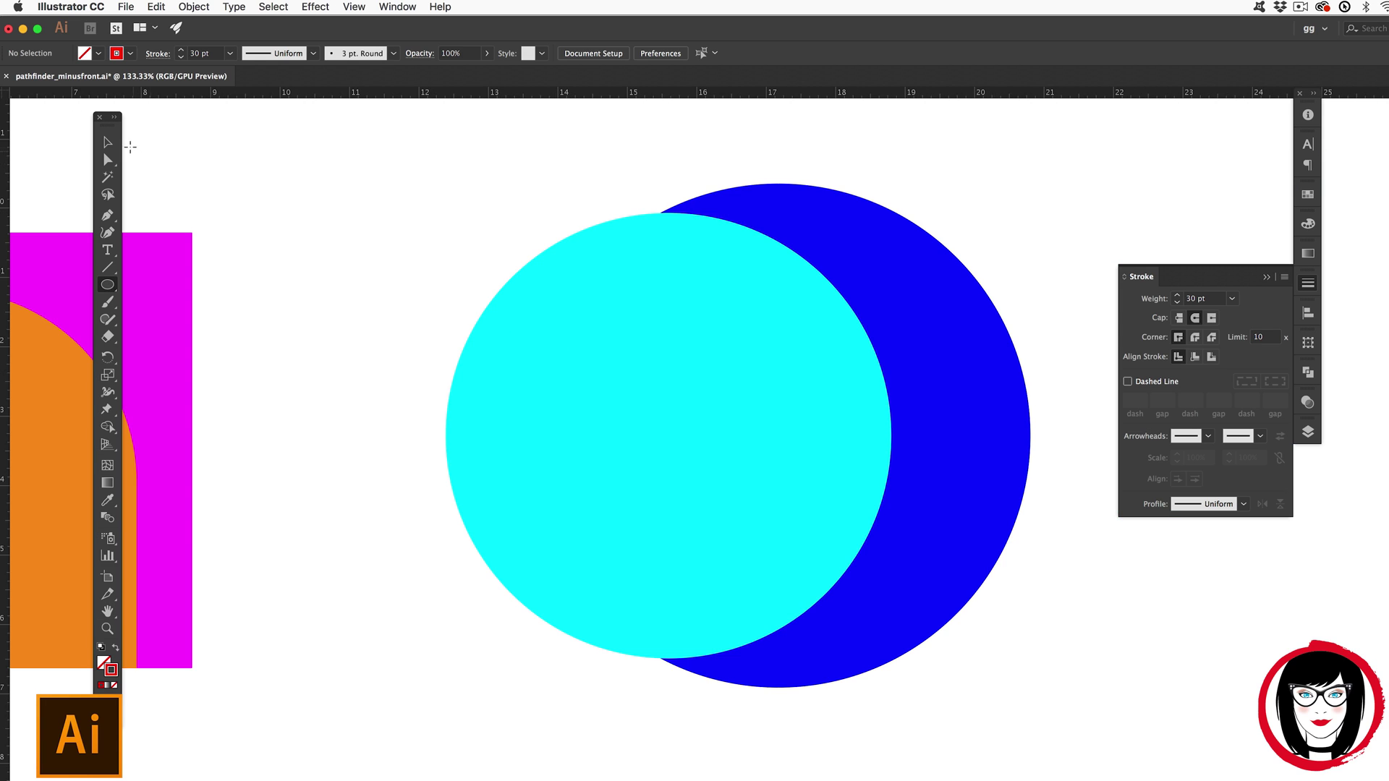
key("v")
left_click(707, 408)
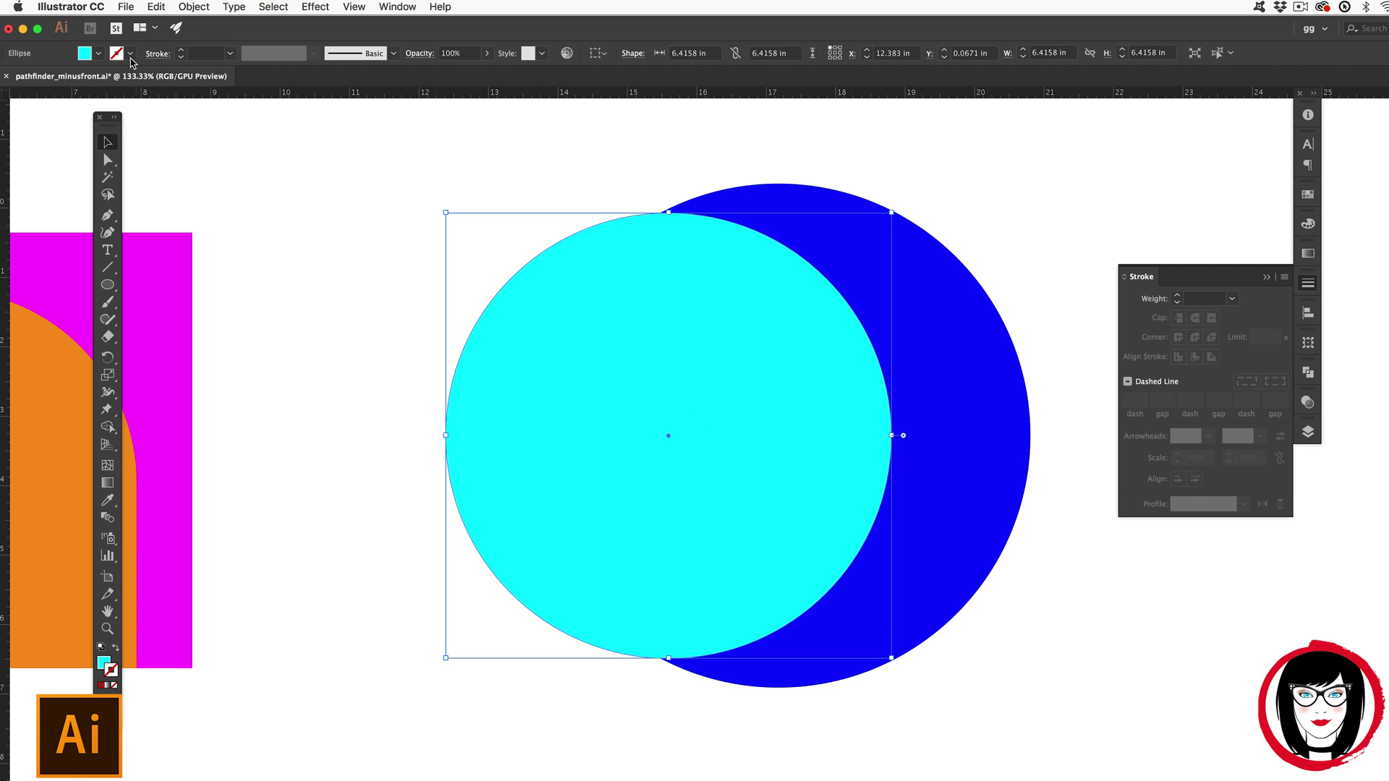
left_click(97, 52)
left_click(29, 78)
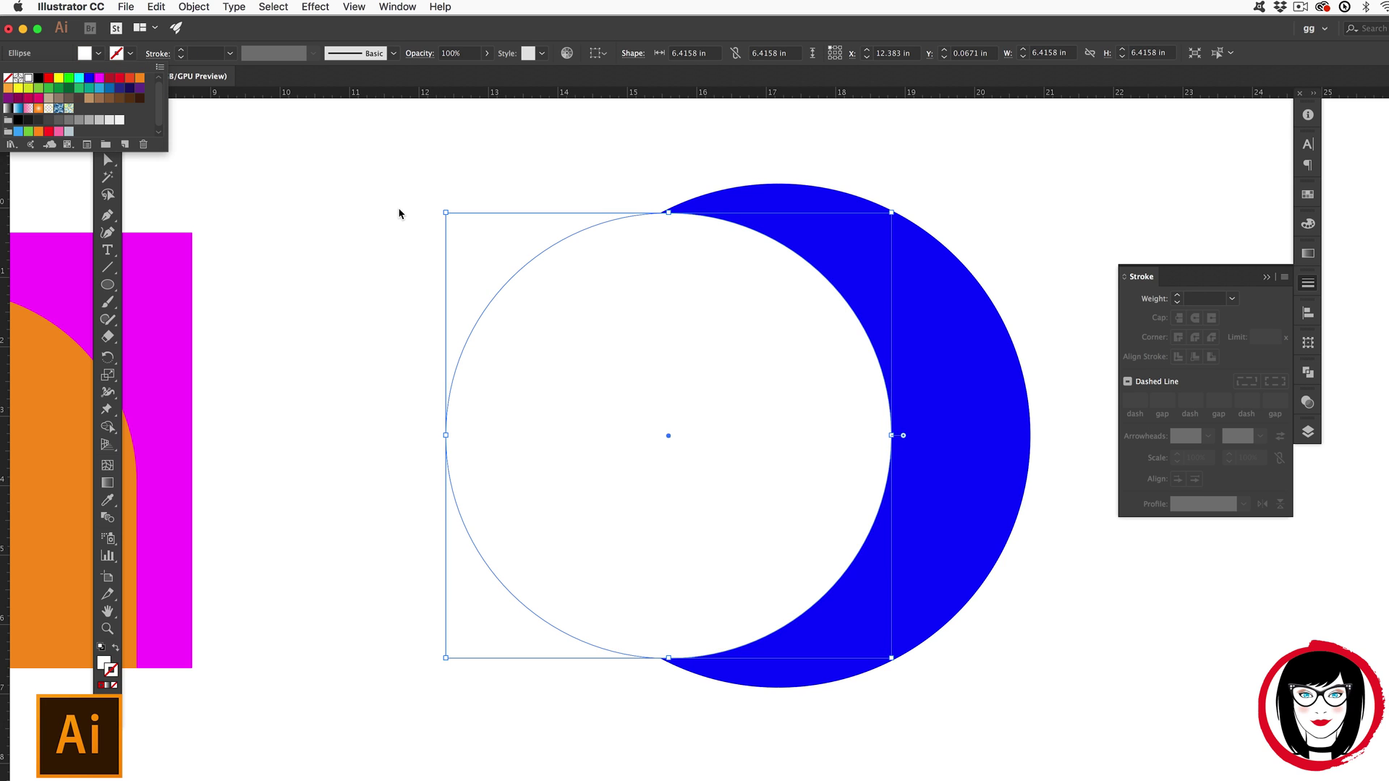
left_click(399, 213)
Step: Nudge the white circle over the blue circle to adjust the crescent's thickness
key("super+shift+a")
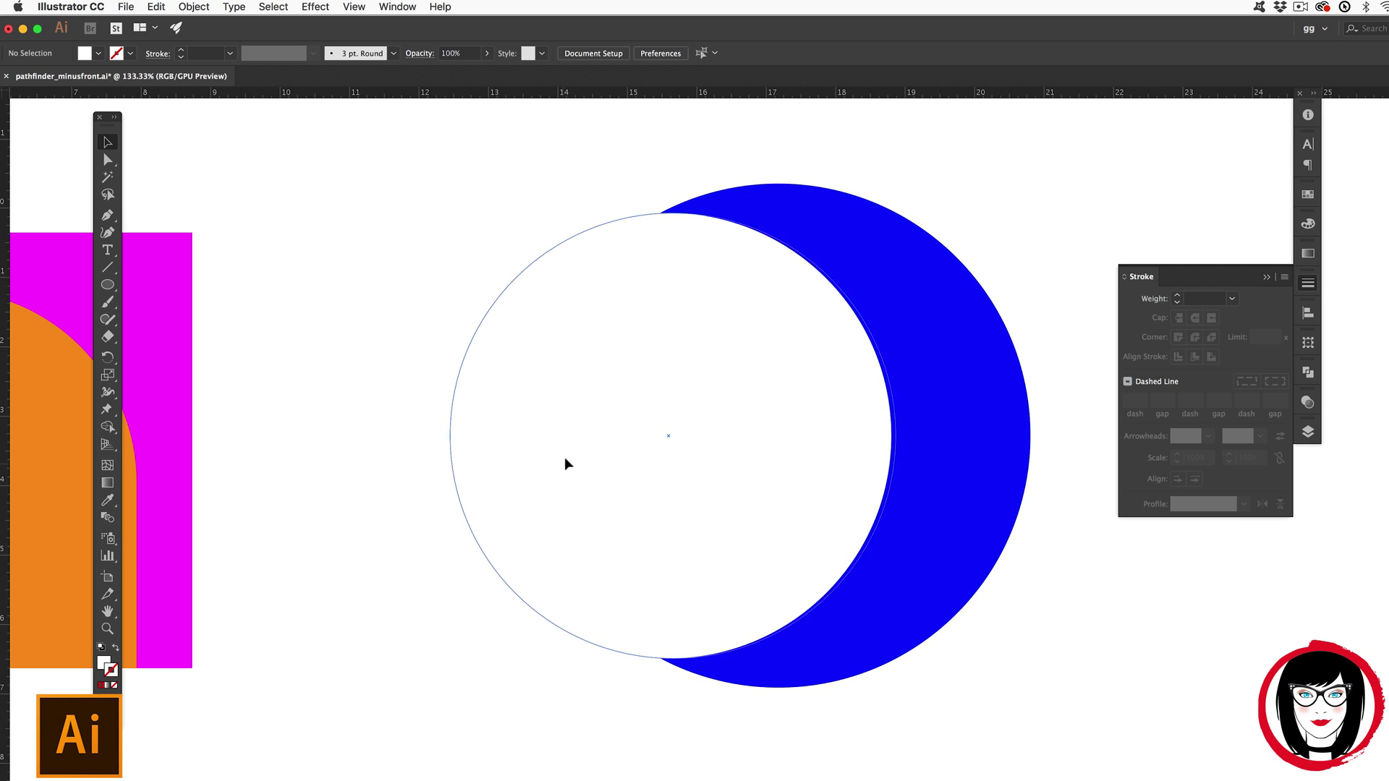
left_click_drag(565, 459, 599, 454)
left_click(1078, 691)
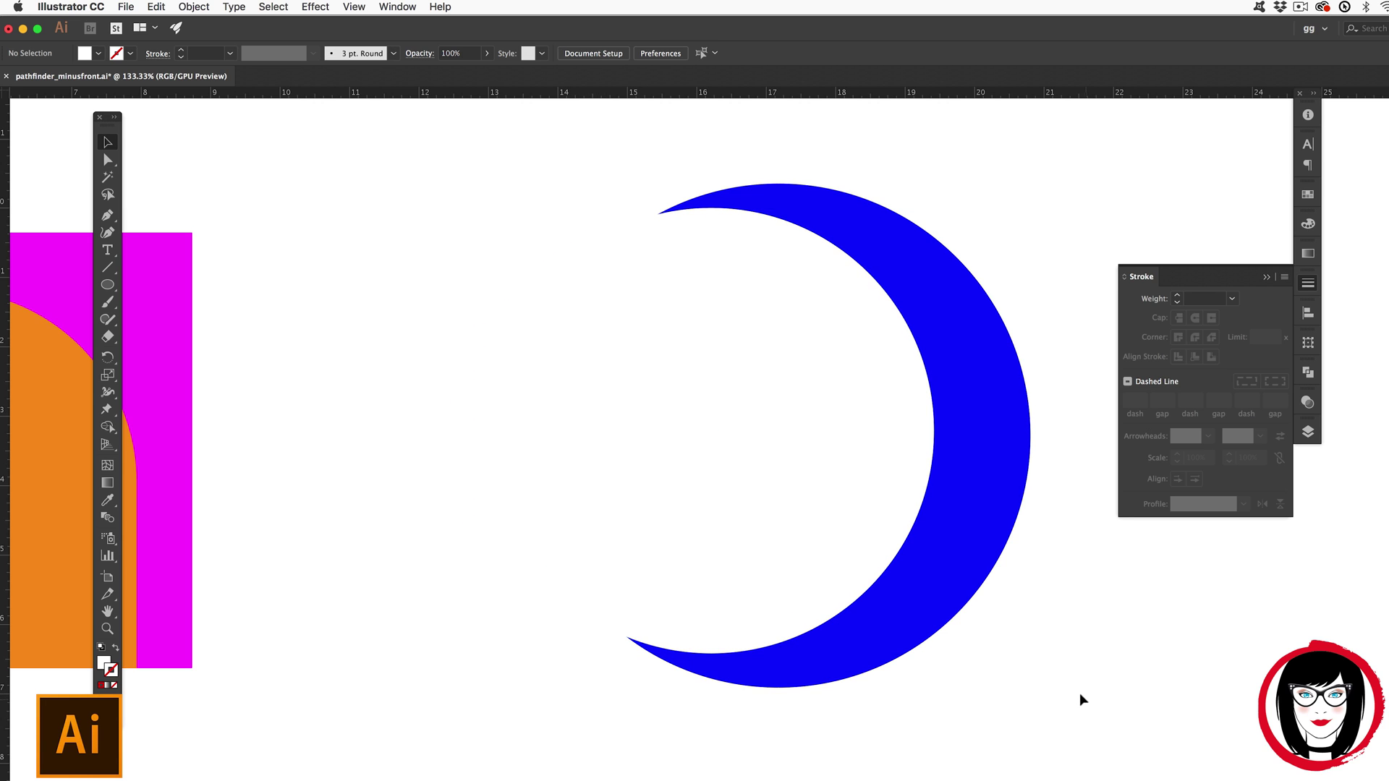
left_click(881, 514)
left_click(1061, 572)
left_click_drag(629, 513, 610, 511)
left_click(1140, 654)
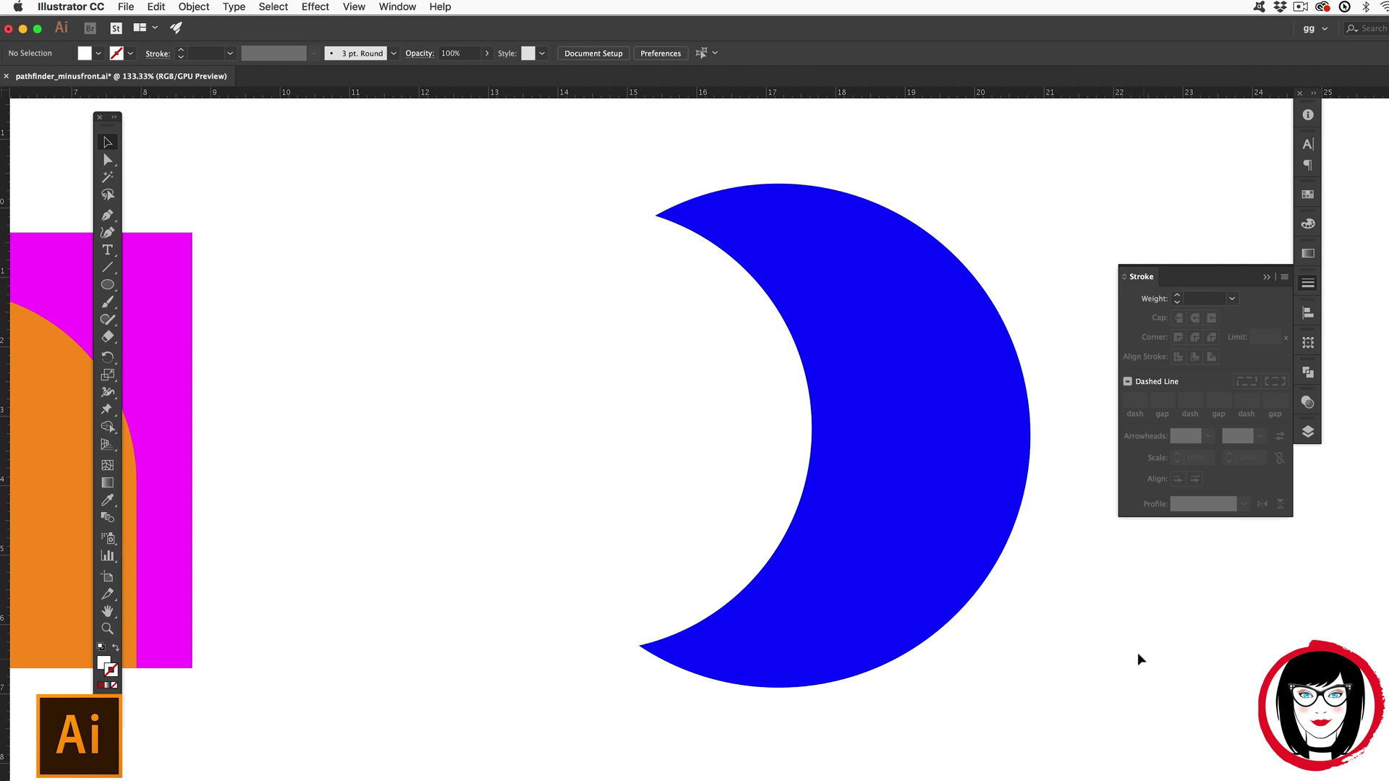
key("super+z")
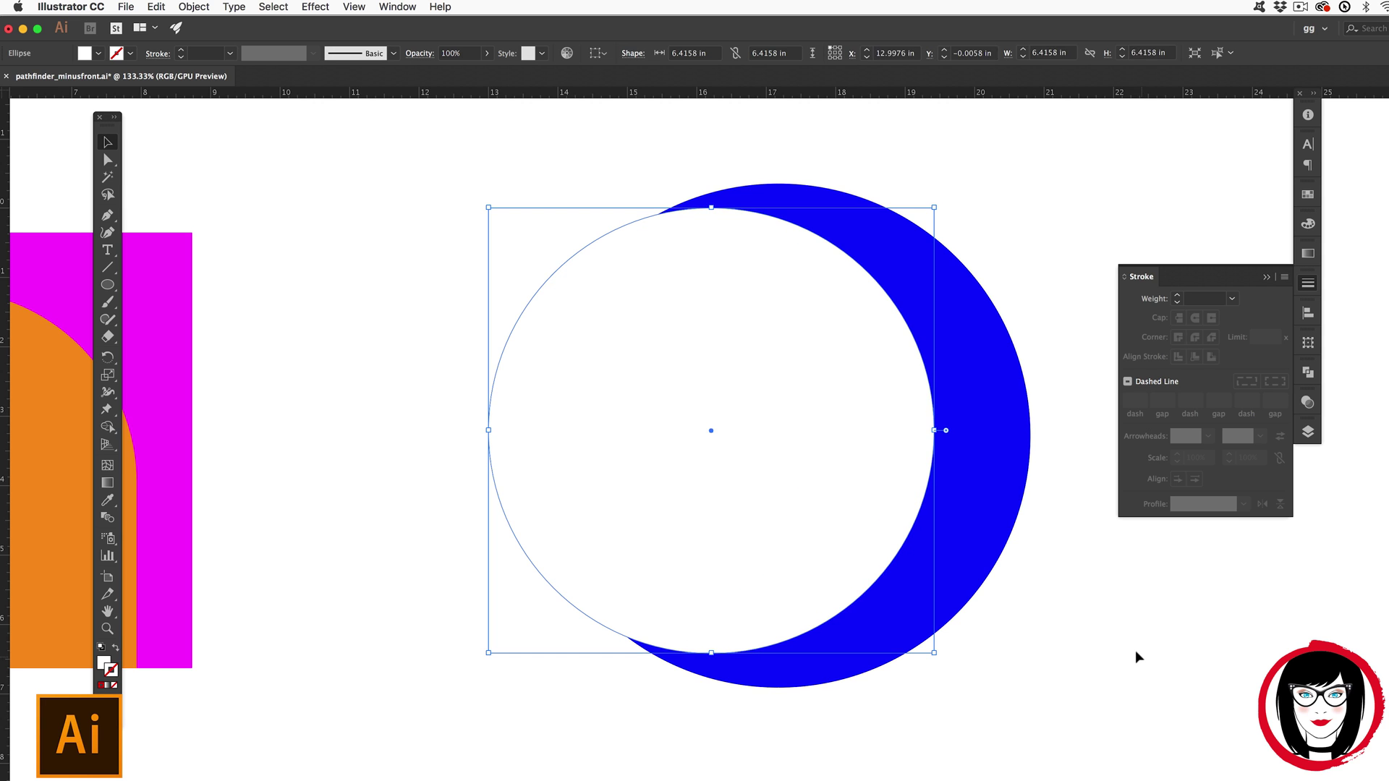
Step: Select both circles and apply Minus Front to leave a blue crescent
left_click_drag(1126, 689, 622, 394)
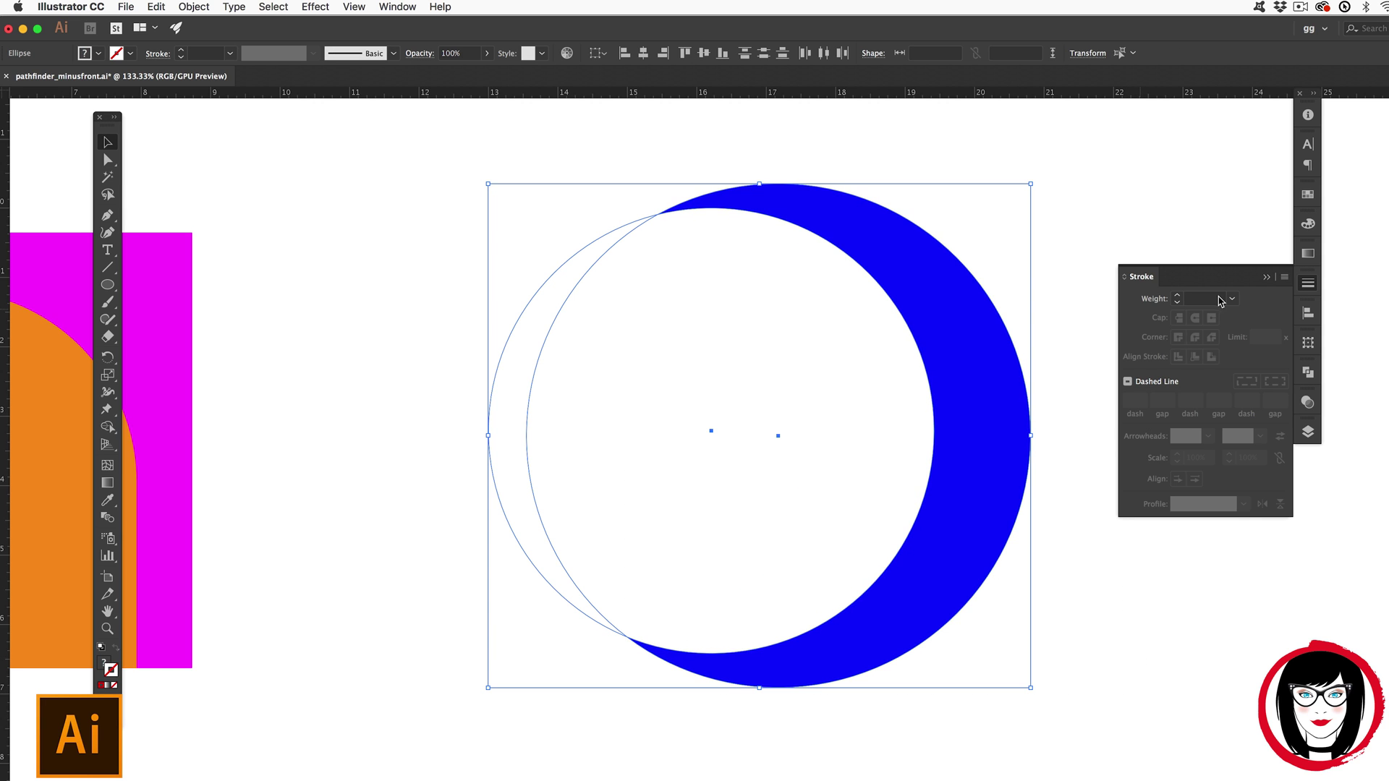
left_click(1308, 372)
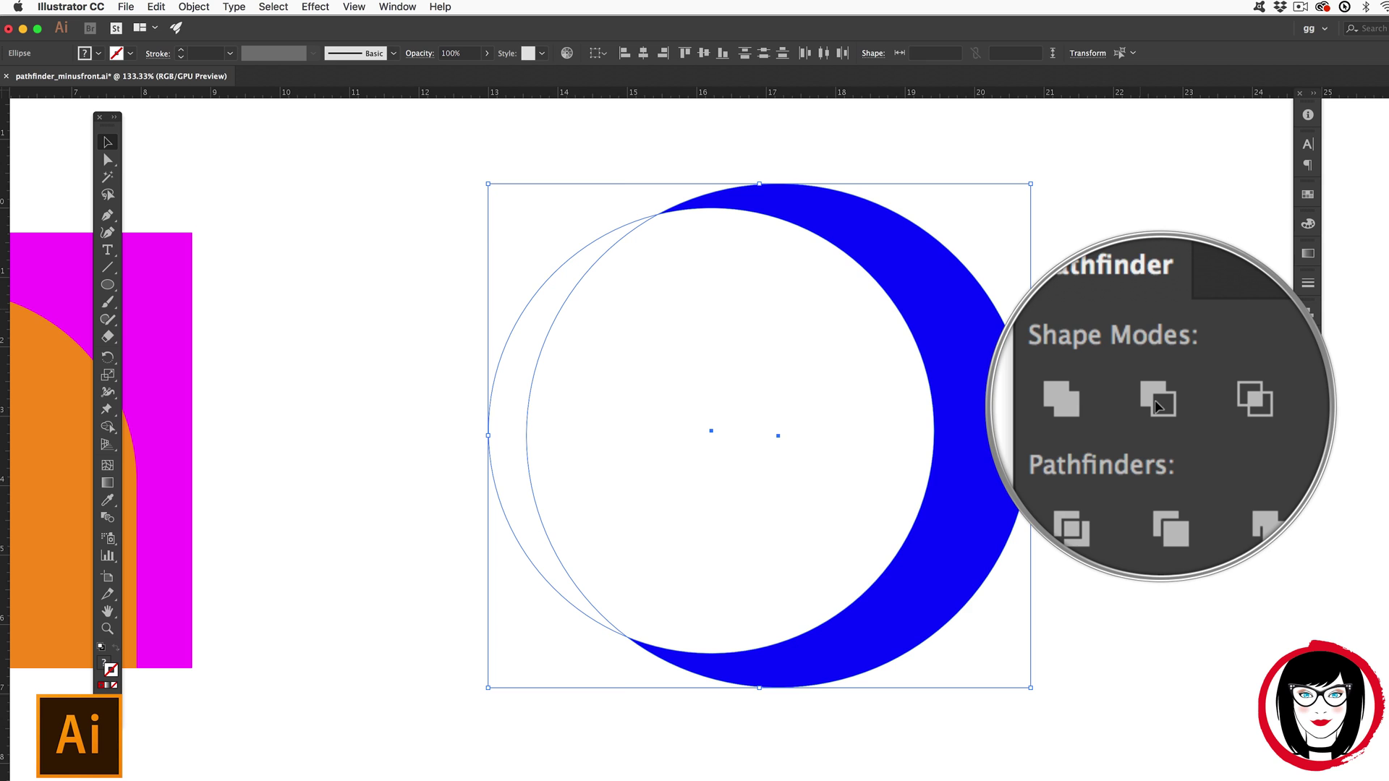
left_click(1158, 406)
left_click(1227, 593)
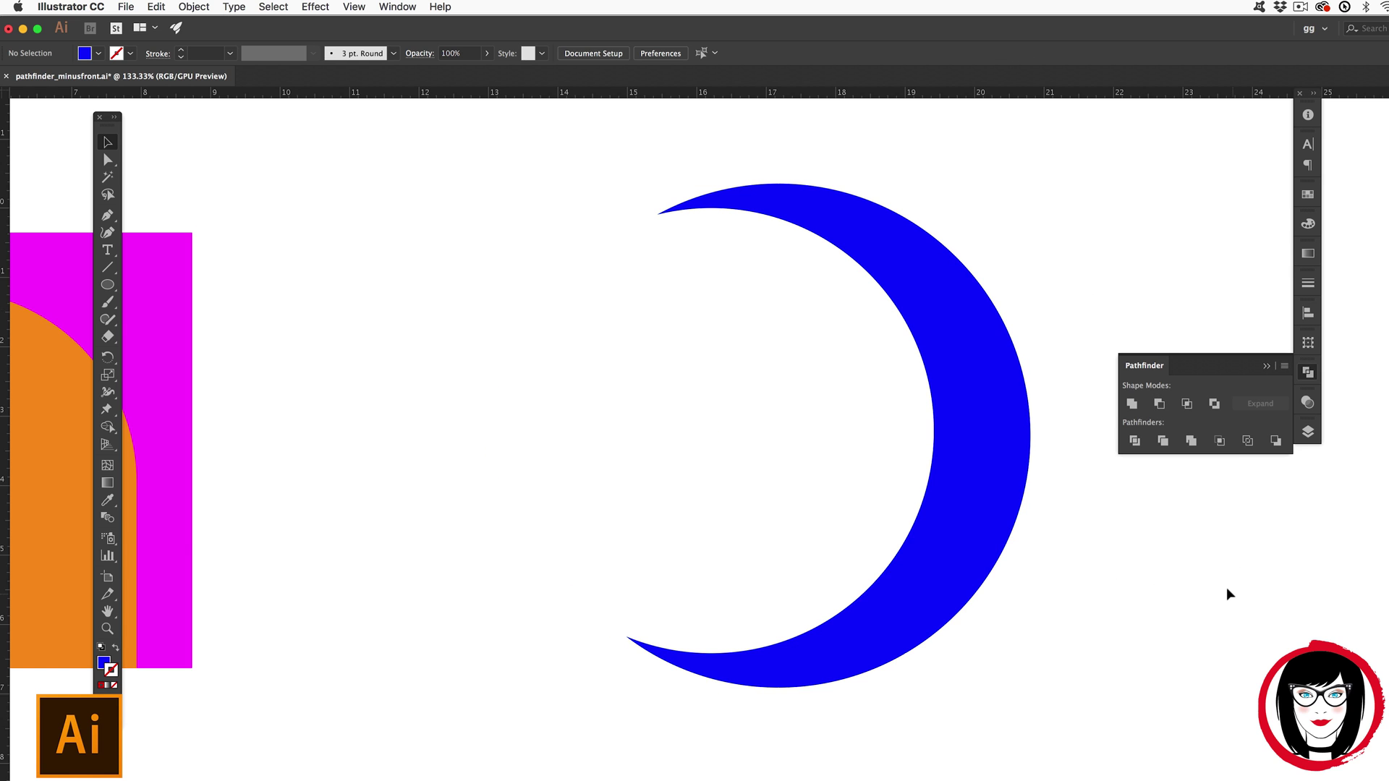
left_click(107, 611)
left_click_drag(202, 635, 871, 484)
key("super+minus")
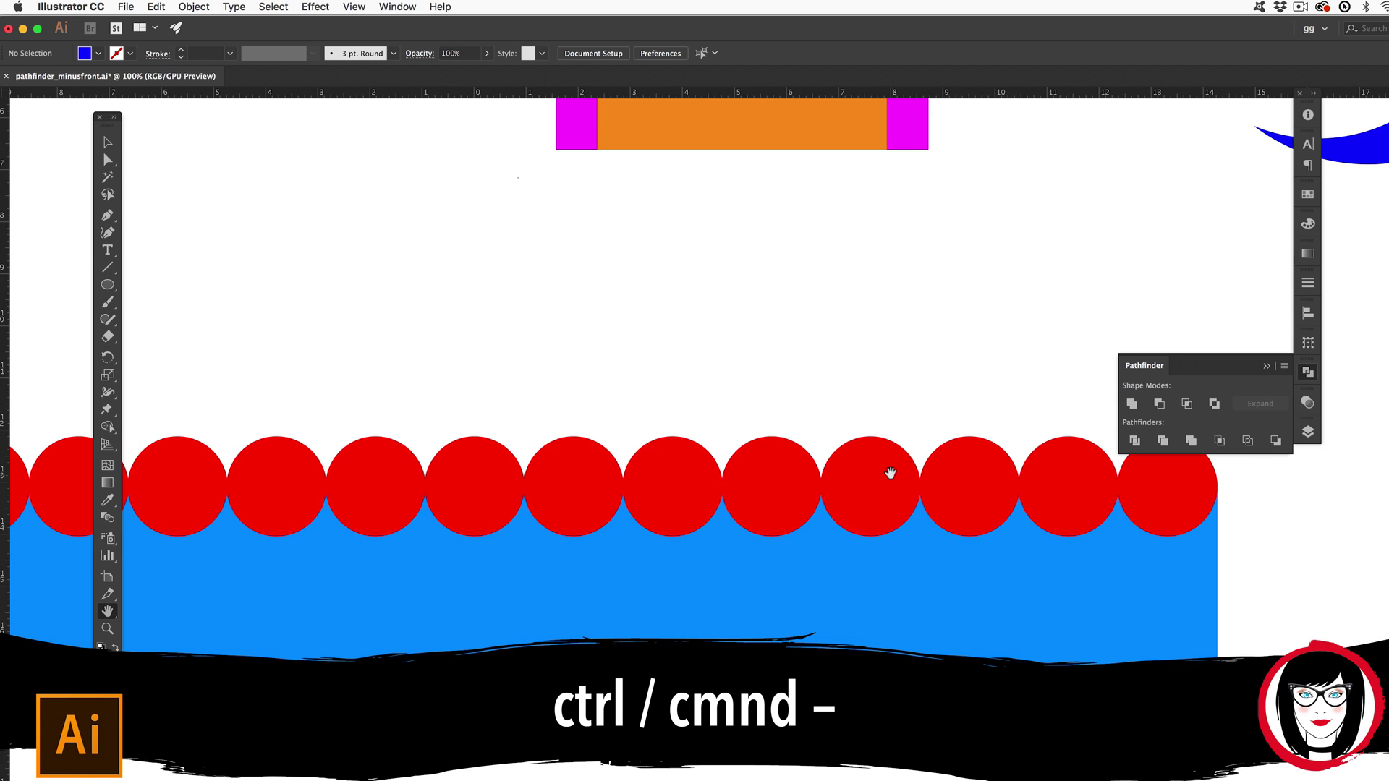
key("super+minus")
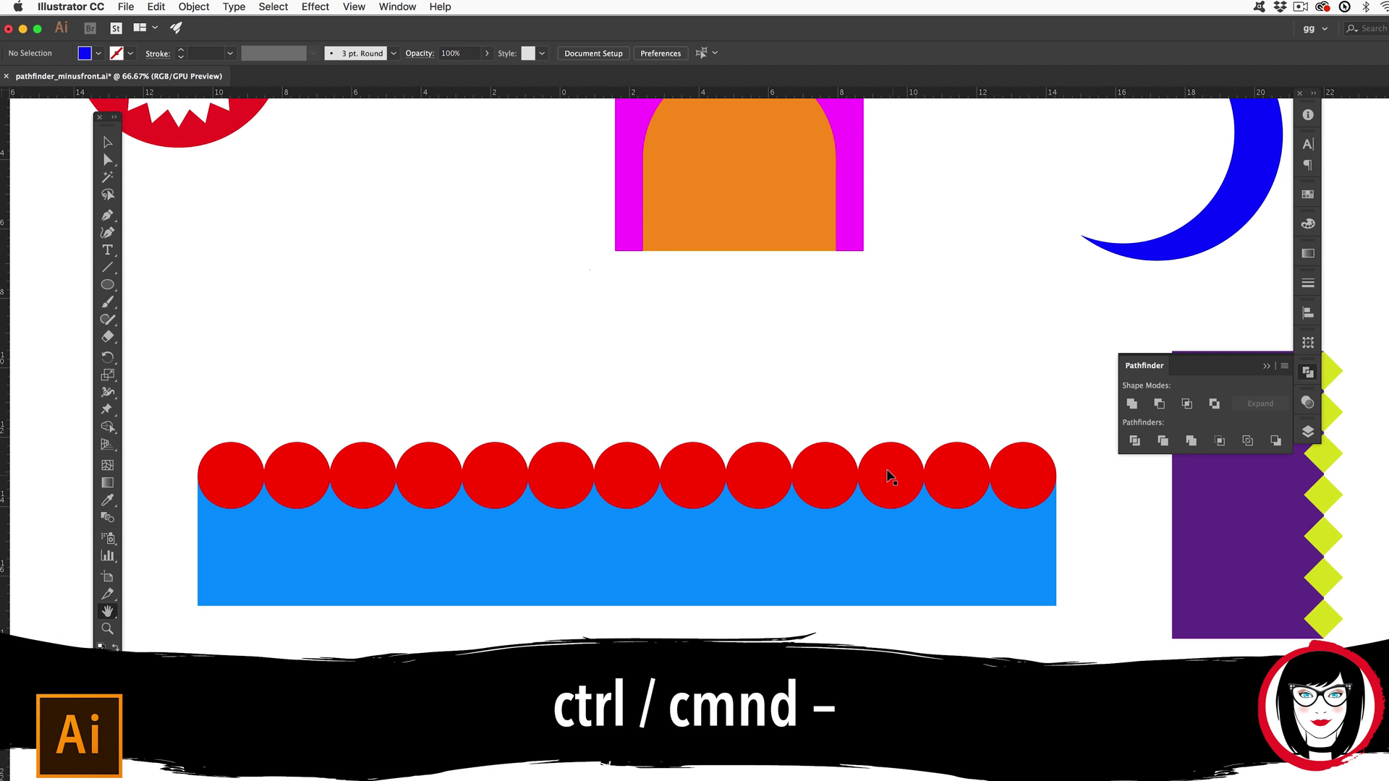
left_click_drag(890, 332, 850, 335)
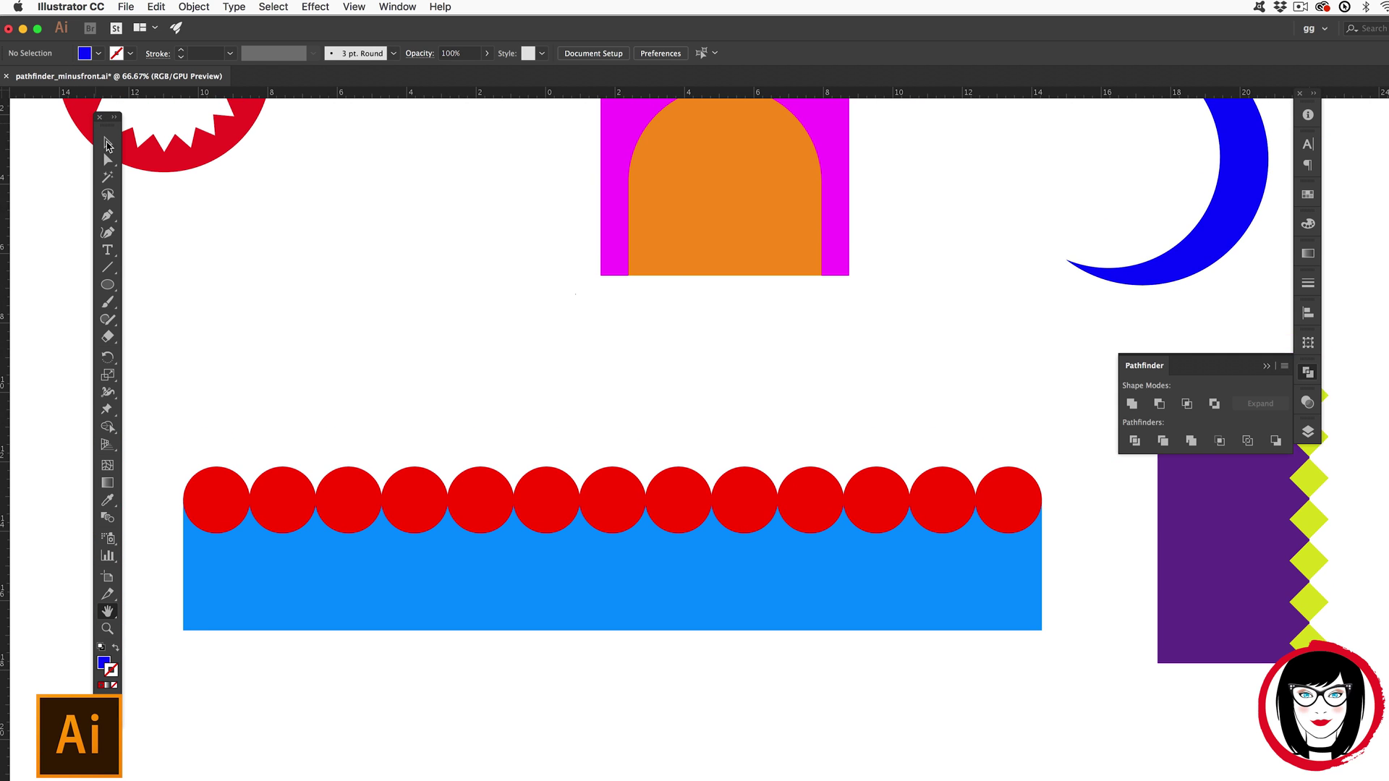
left_click(108, 143)
left_click(1014, 520)
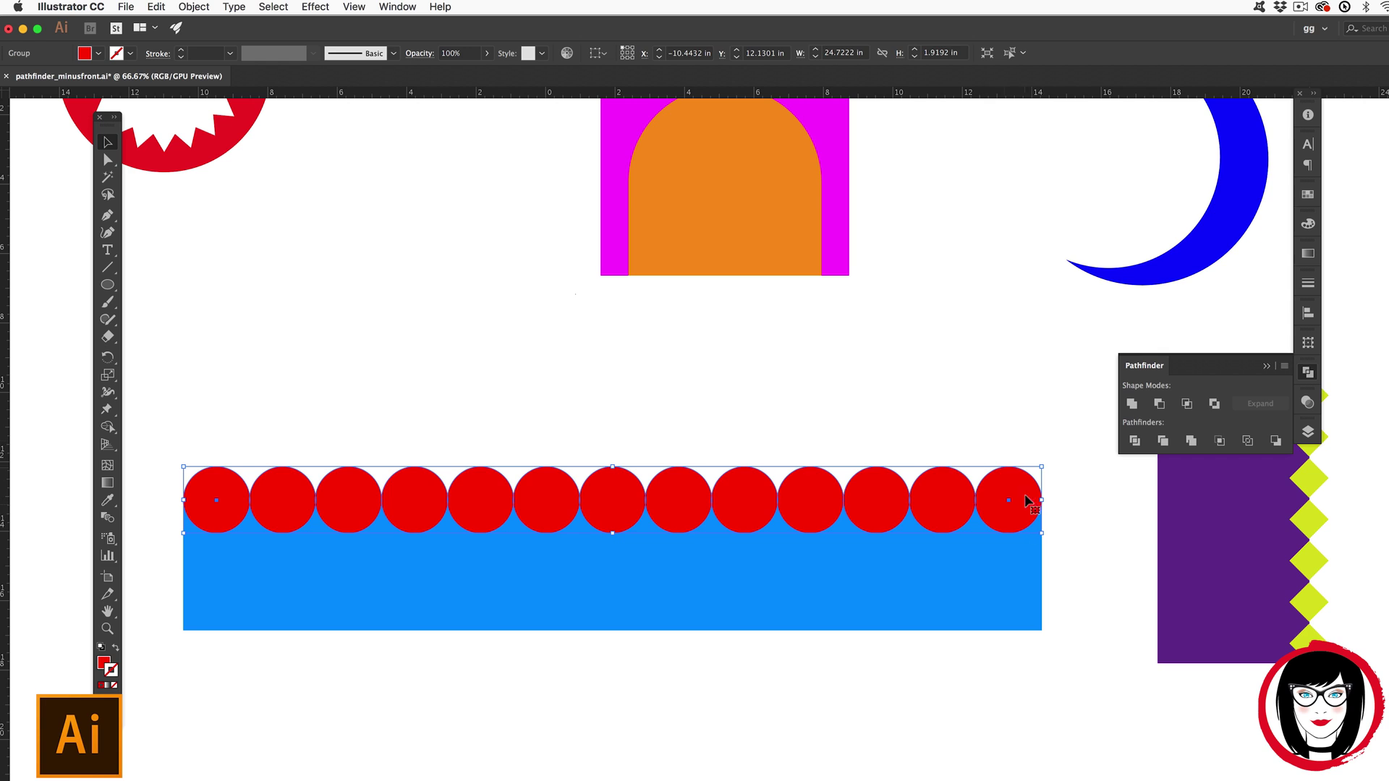
left_click(1048, 530)
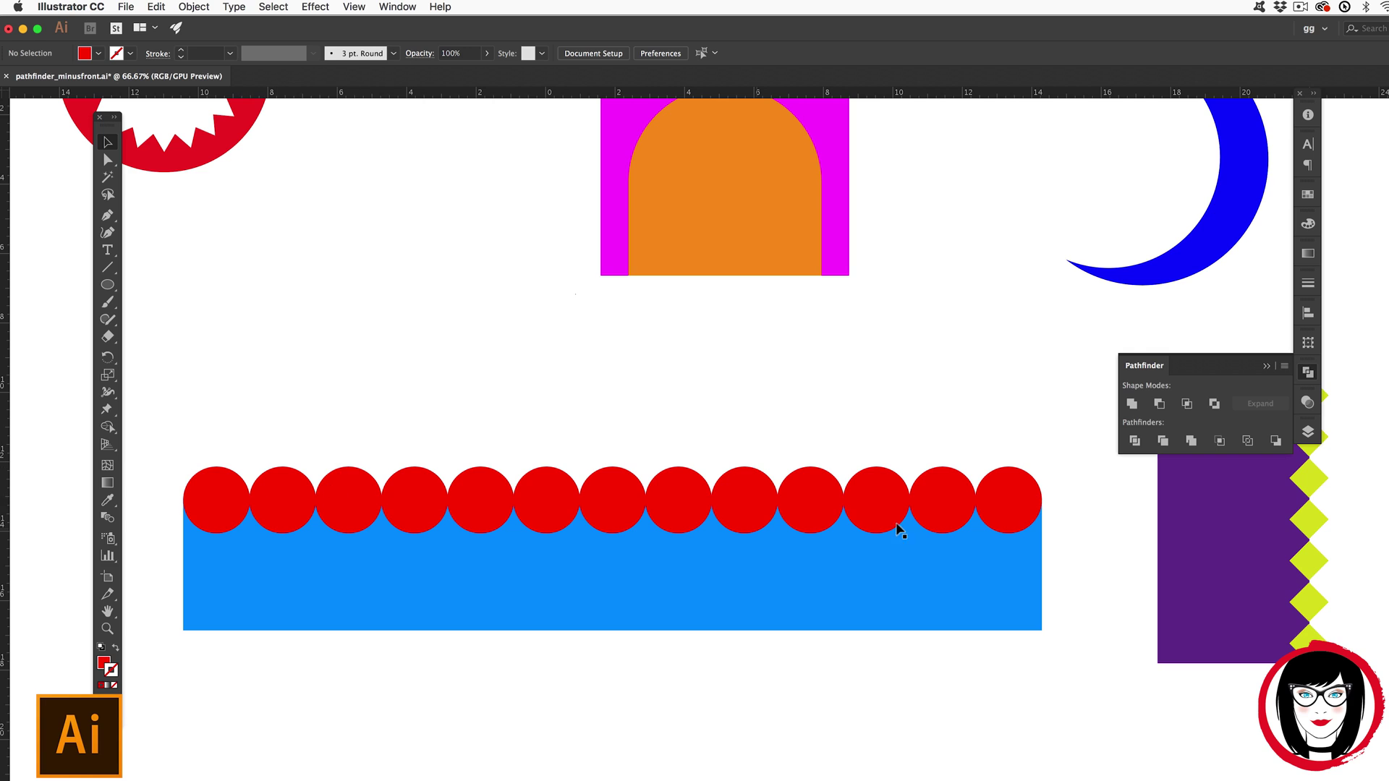
left_click(850, 506)
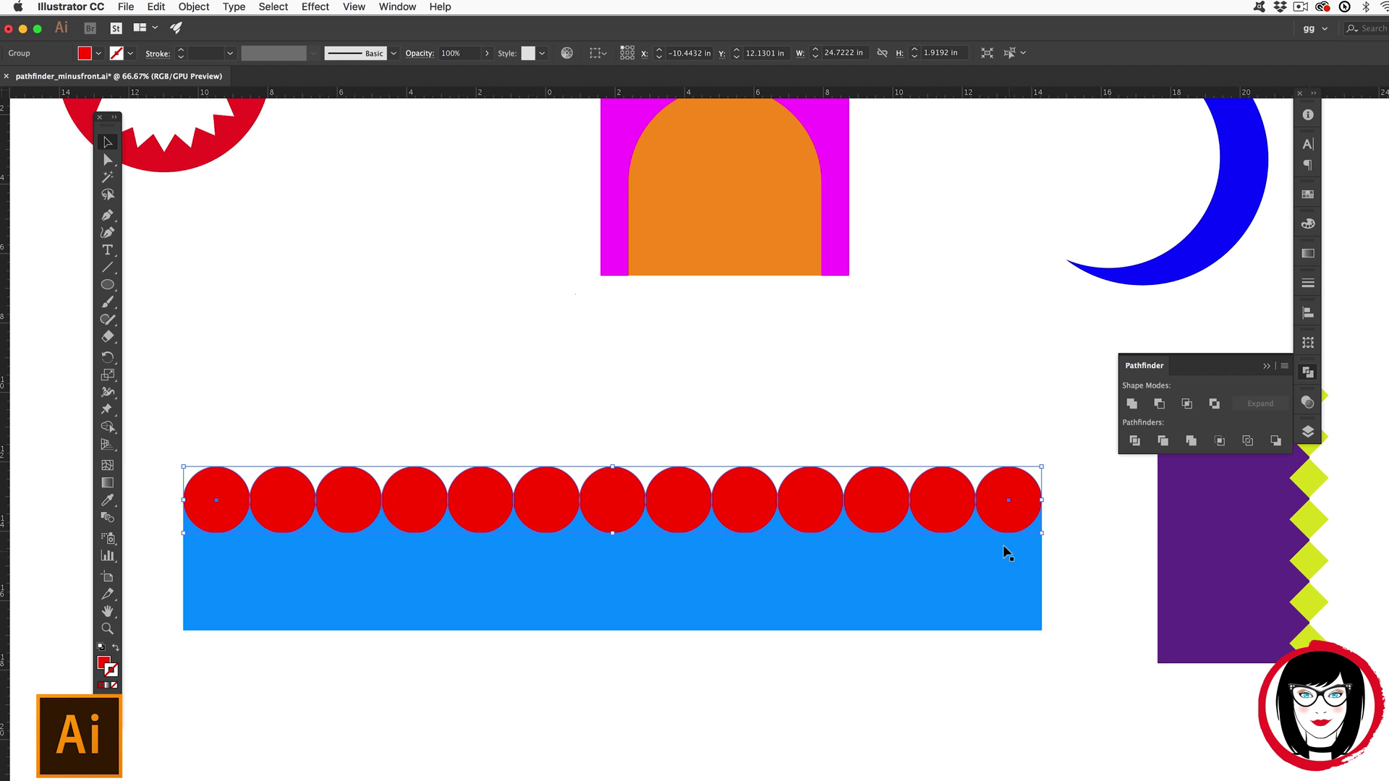
Step: Delete the old red circles and draw a new blue rectangle across the lower canvas
key("Delete")
key("m")
left_click_drag(172, 564, 1013, 709)
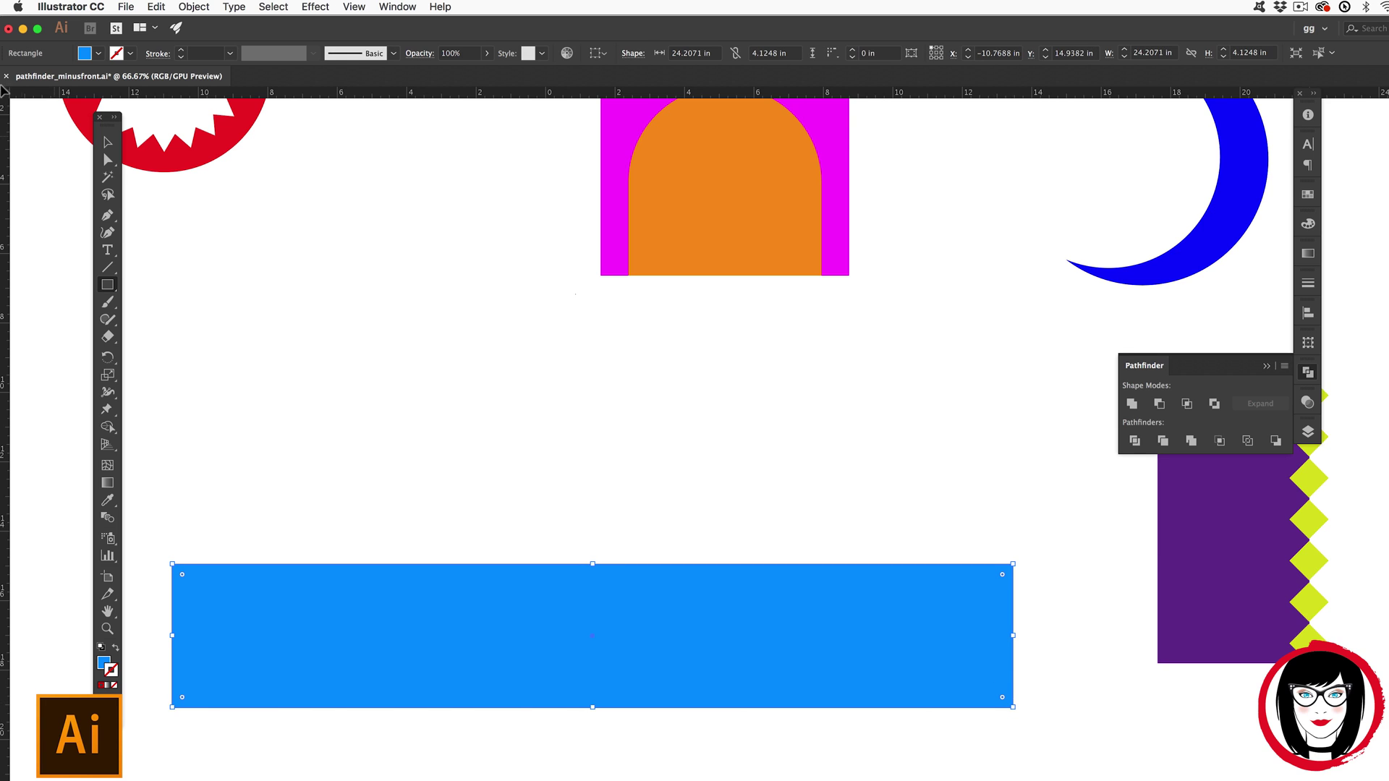
key("v")
left_click(193, 340)
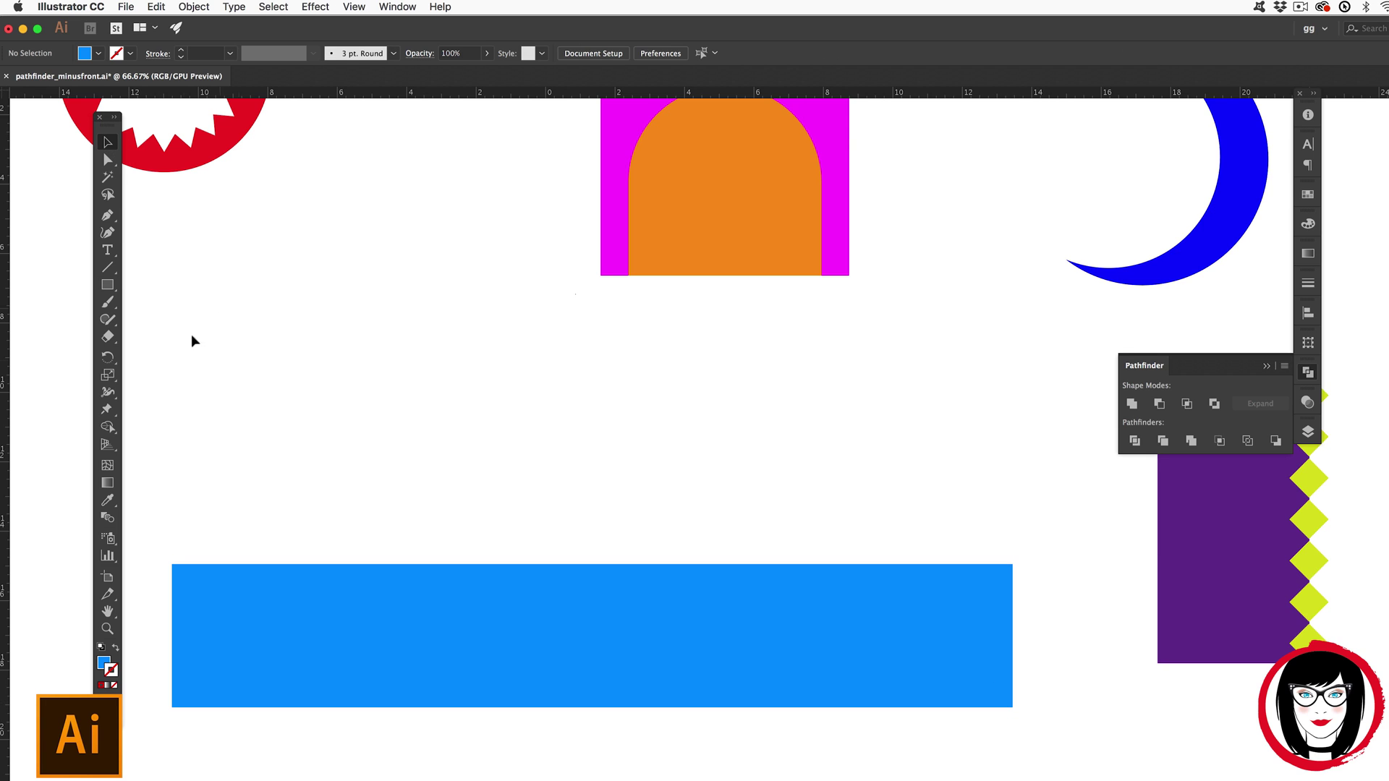
Step: Draw a perfect red circle just above the blue rectangle
left_click(99, 53)
left_click(44, 77)
left_click_drag(107, 284, 189, 324)
key("shift")
left_click_drag(202, 485, 267, 522)
Step: Move the blue rectangle up under the circle and zoom in on their corner in Outline view
left_click(107, 142)
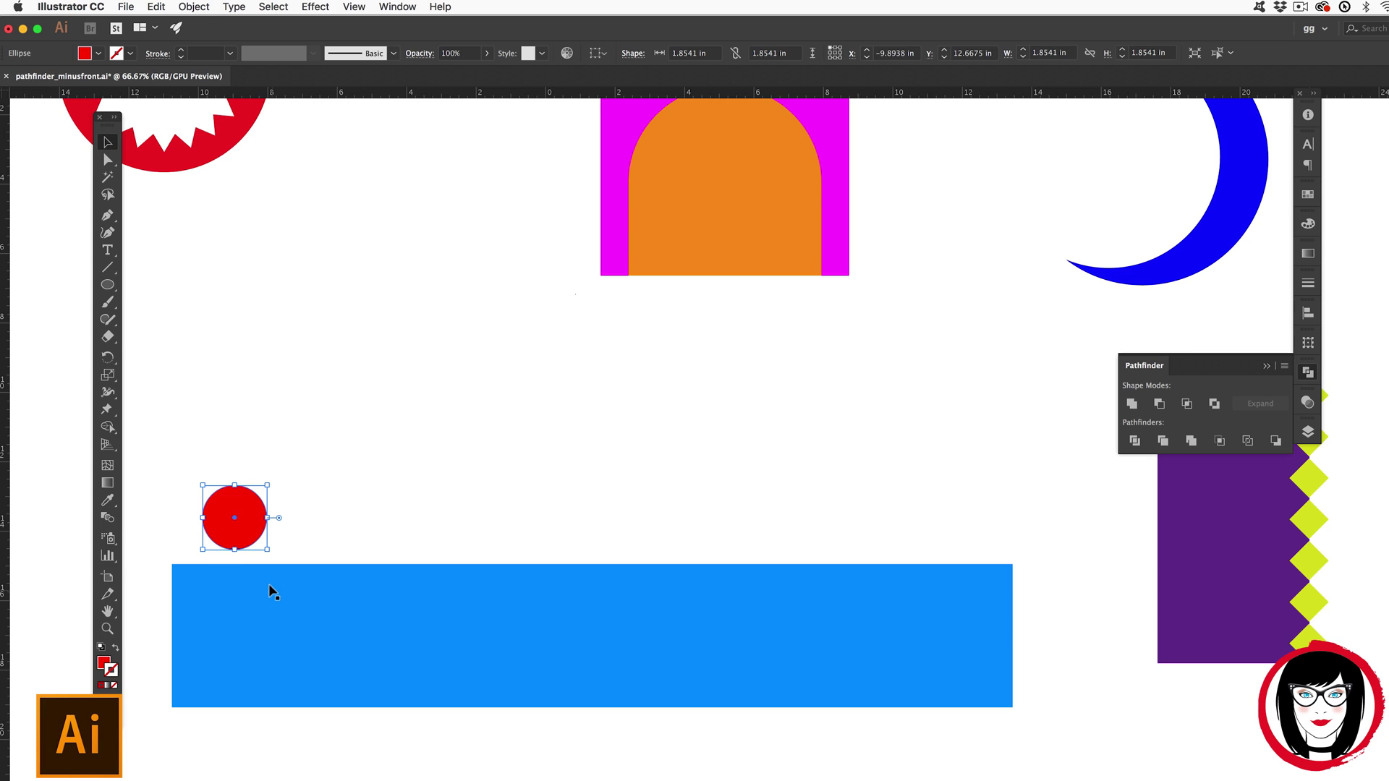
left_click_drag(270, 589, 277, 539)
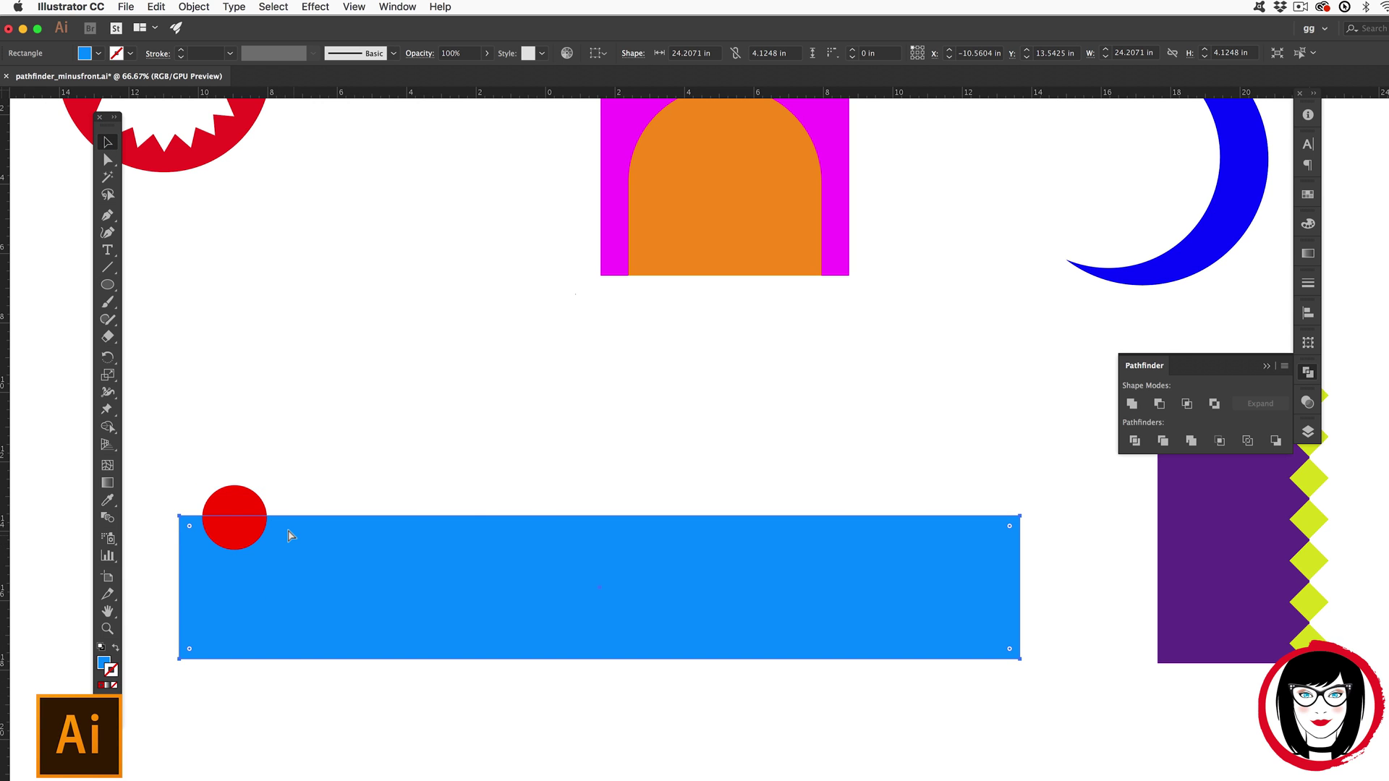
key("super+y")
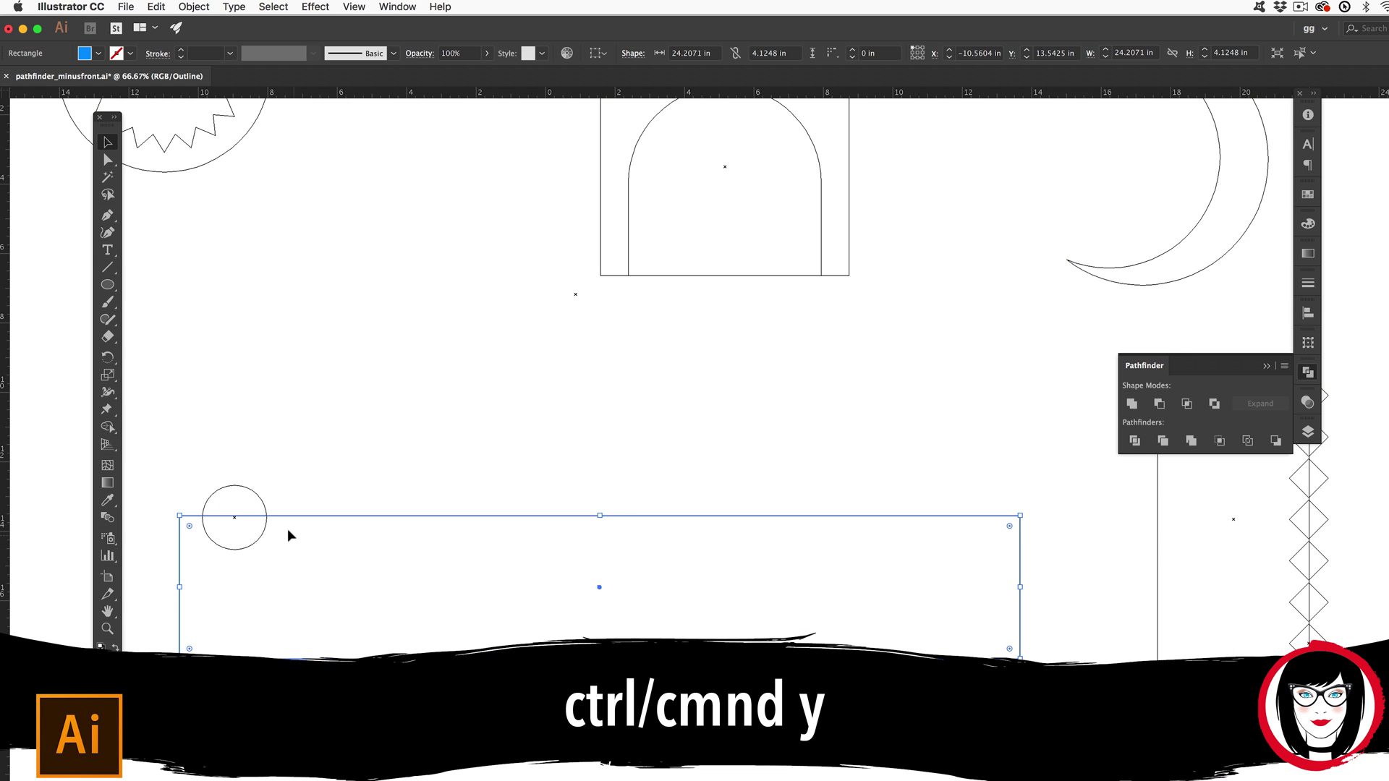
key("z")
left_click_drag(172, 460, 327, 572)
key("h")
left_click_drag(534, 628, 456, 495)
Step: Centre the red circle on the rectangle's top edge, nudging it slightly right
left_click(108, 143)
left_click(511, 331)
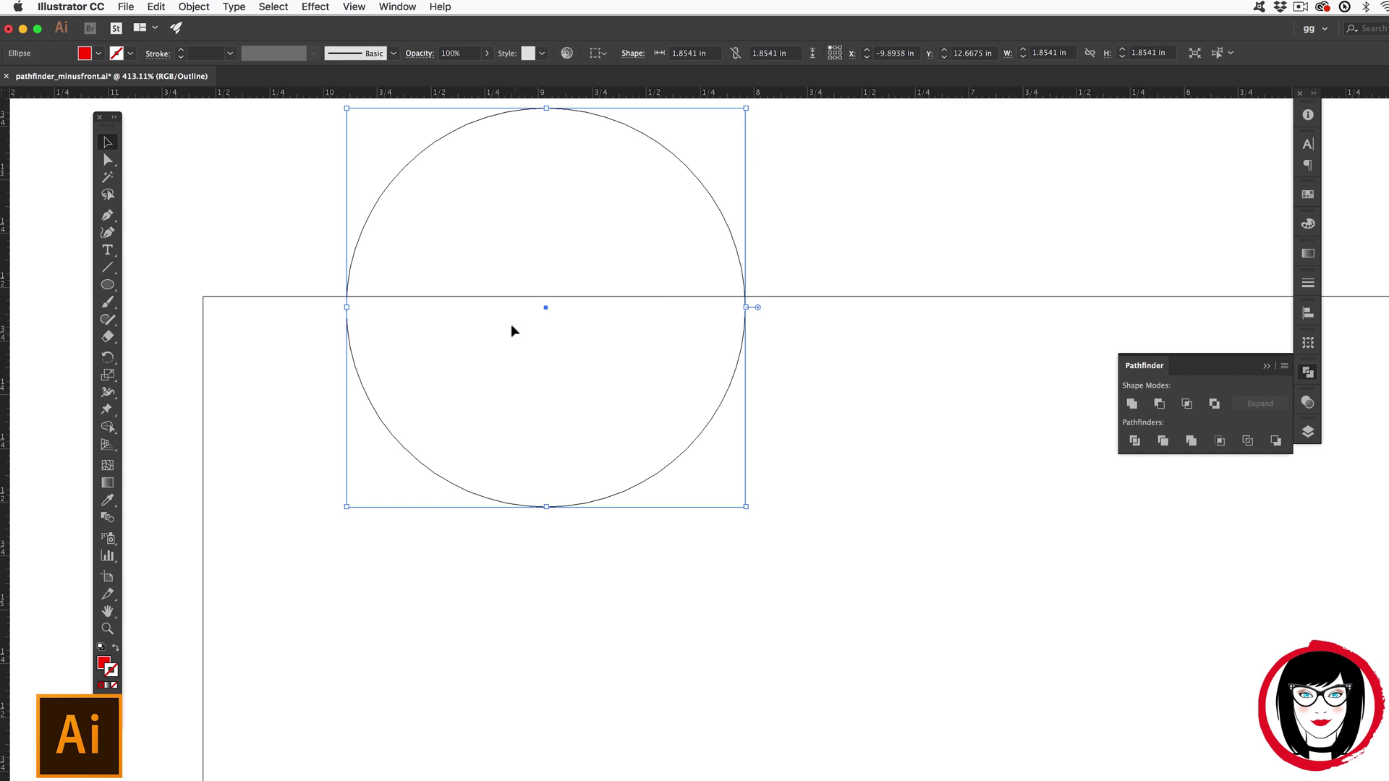
left_click(543, 310)
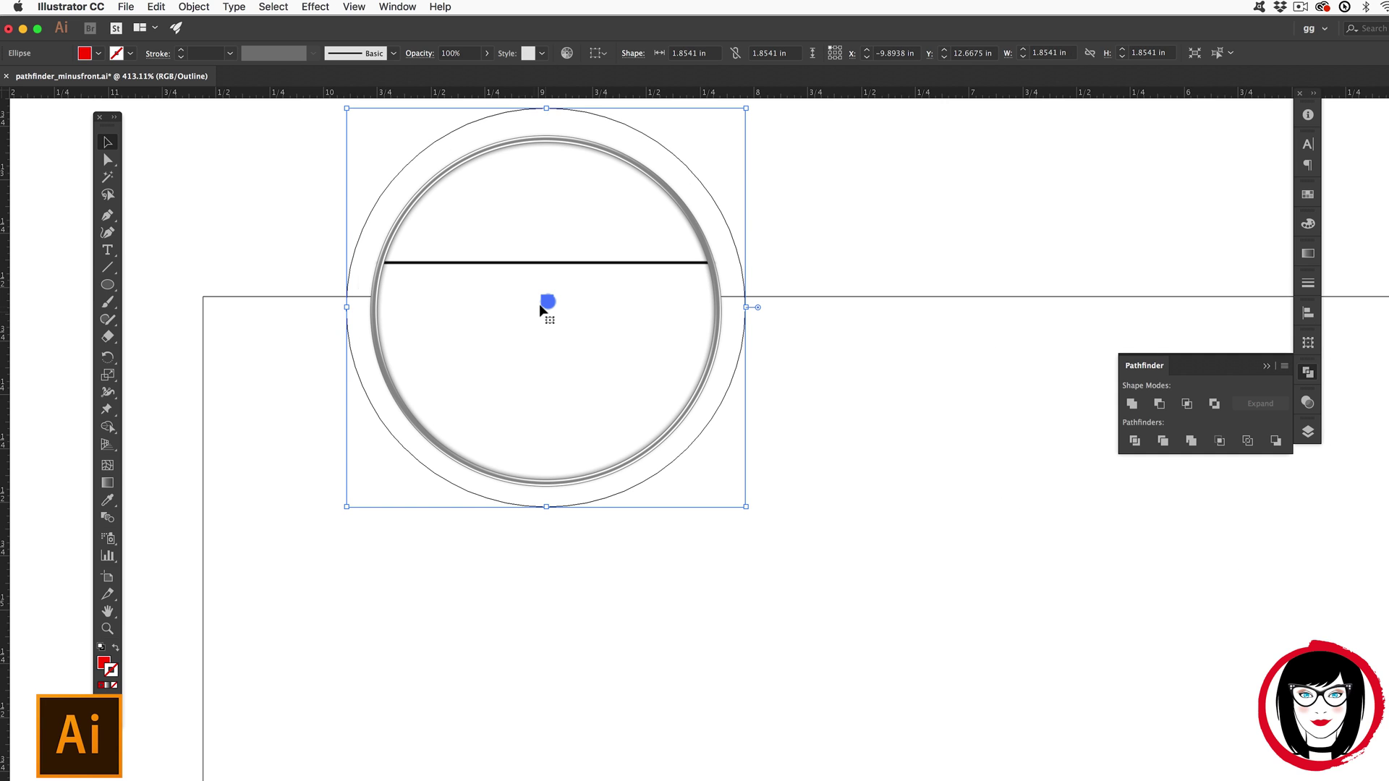
left_click(370, 249)
left_click_drag(773, 219, 397, 295)
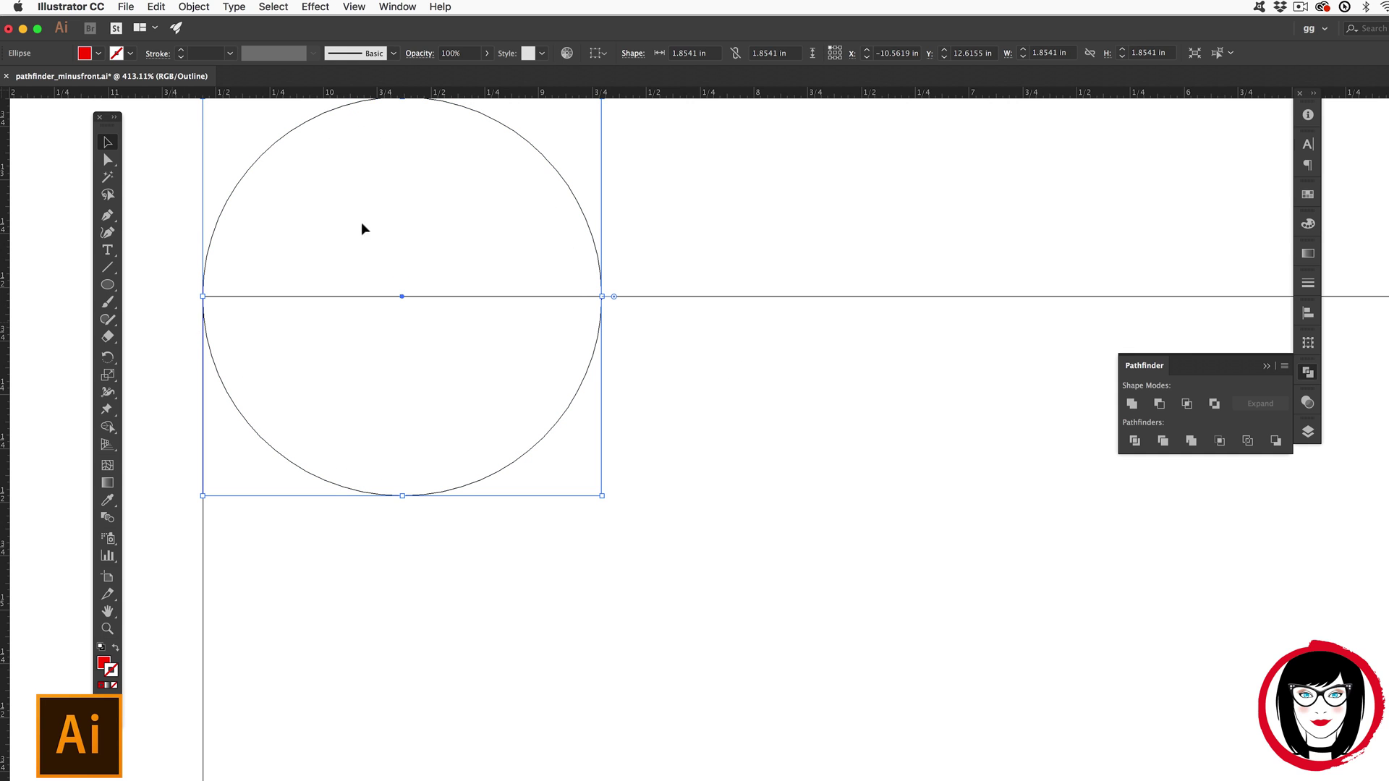
key("shift+Right")
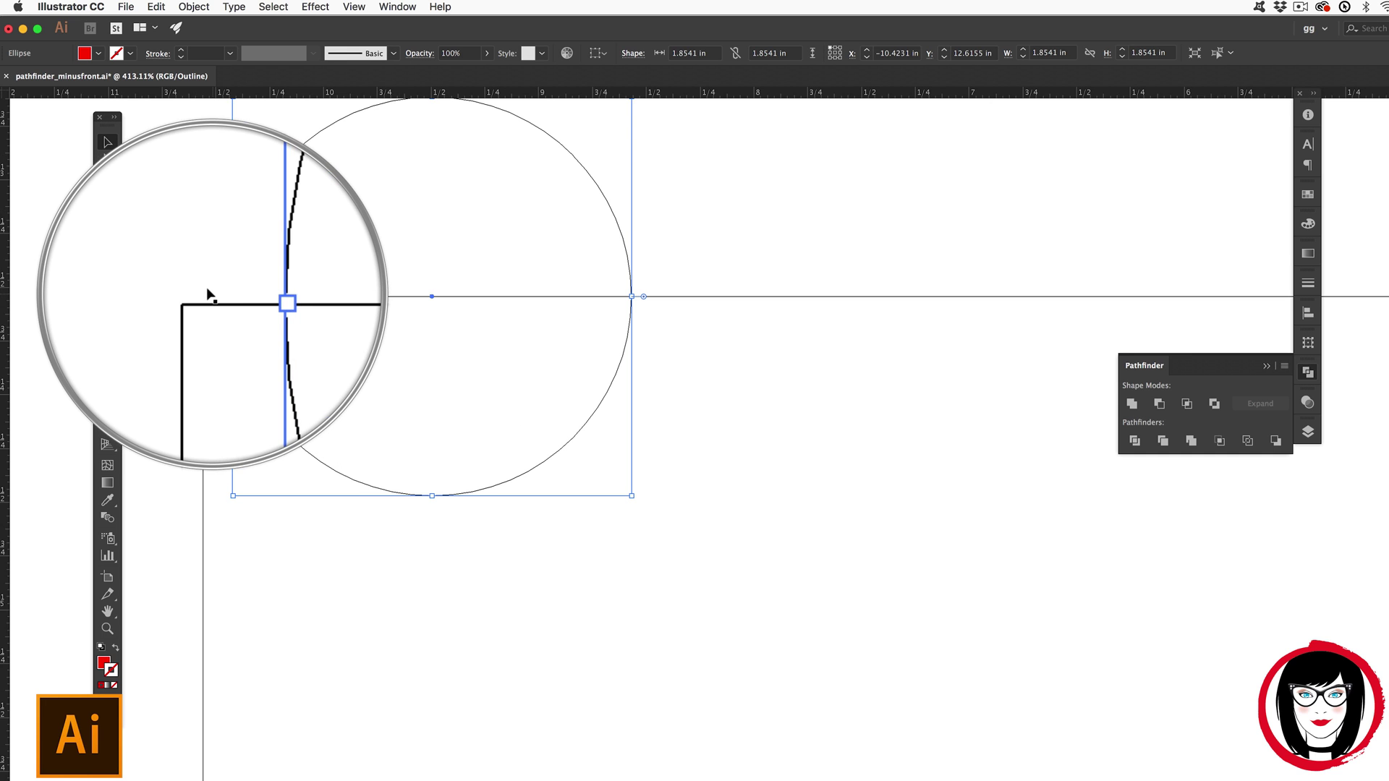
left_click(273, 262)
Step: Make the circle flush with the rectangle's left edge using Horizontal Align Left
left_click_drag(175, 223, 298, 413)
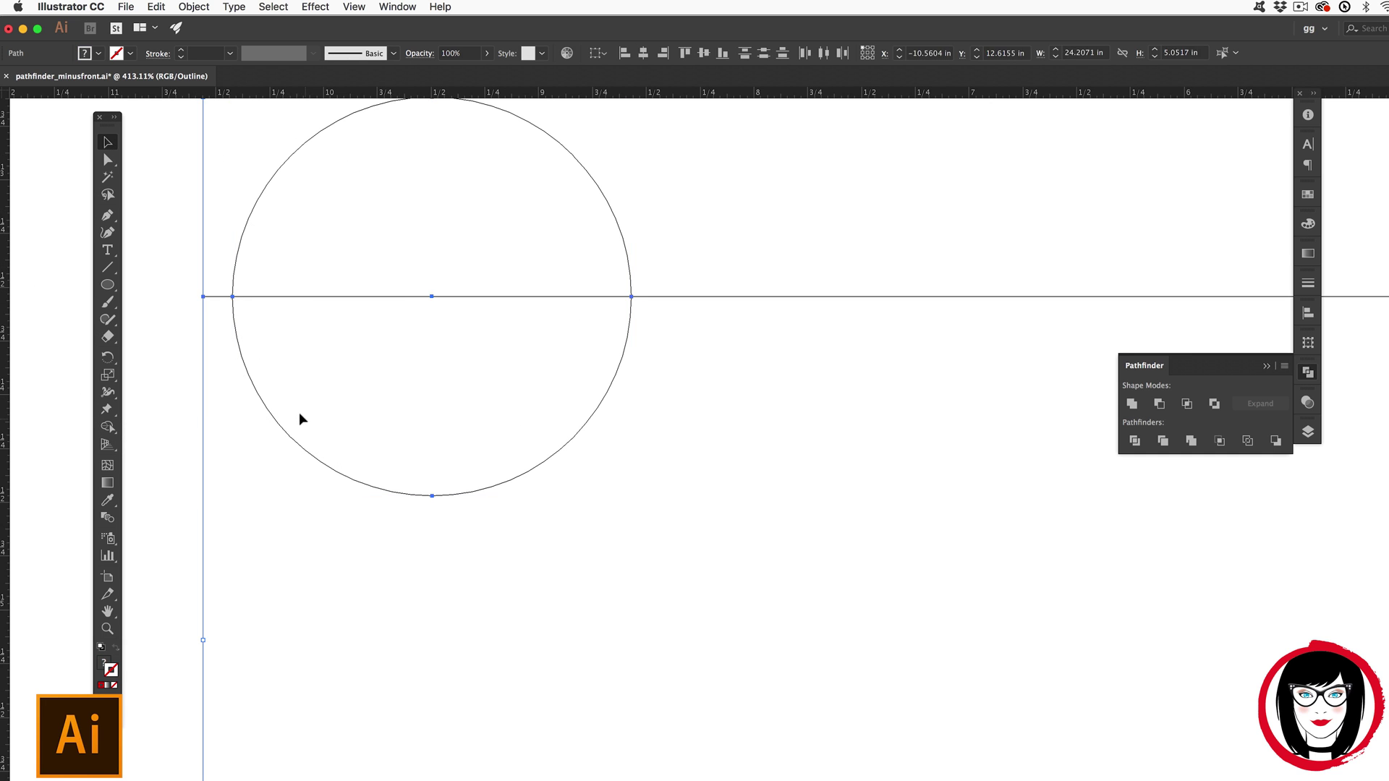
left_click(1309, 315)
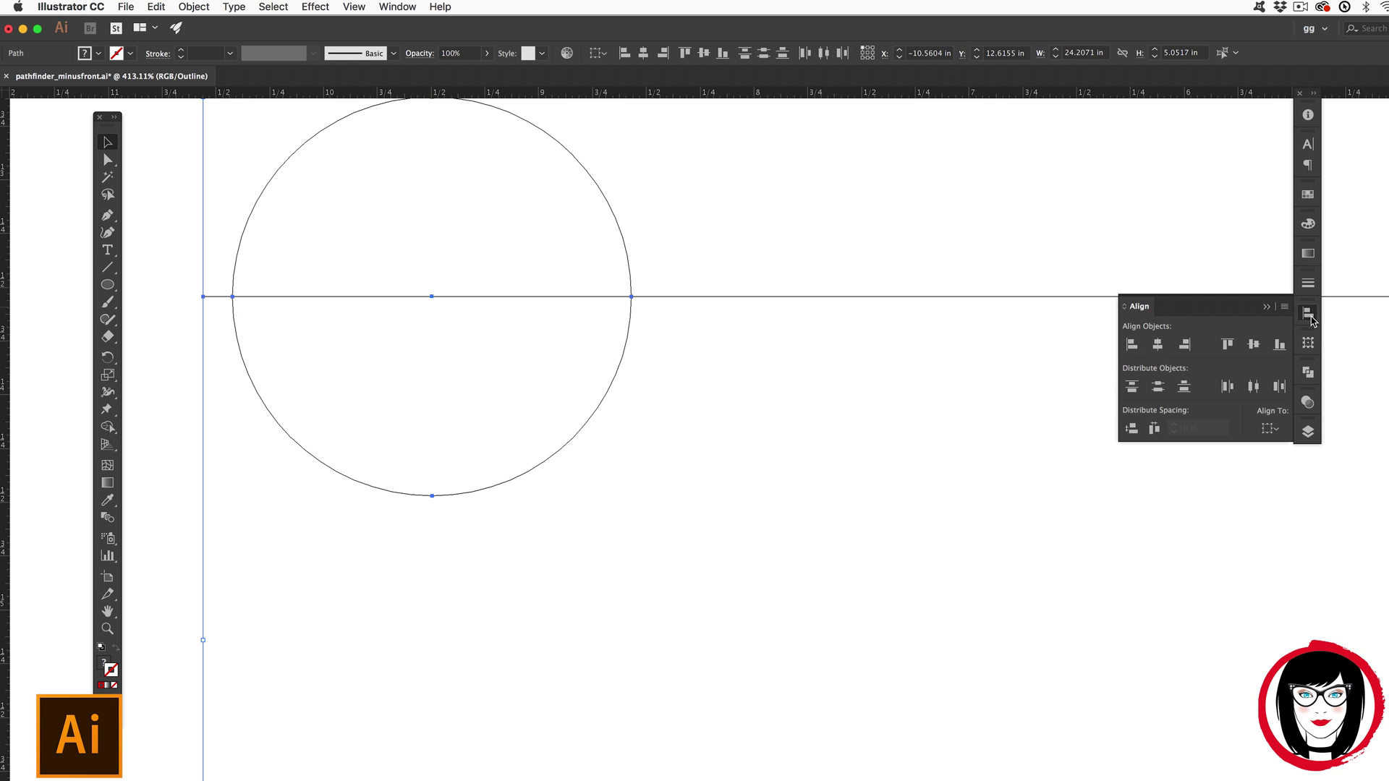
left_click(1132, 345)
left_click(748, 257)
key("super+minus")
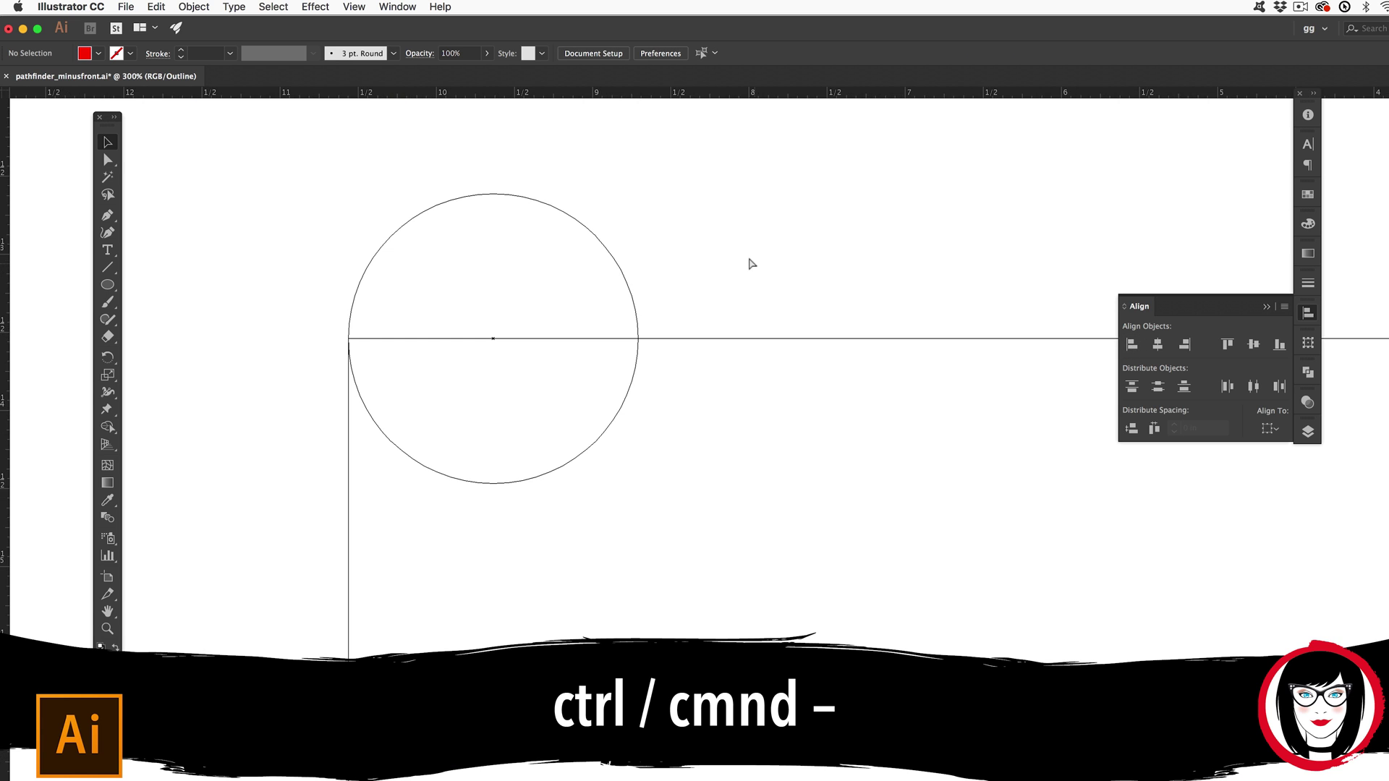
key("super+minus")
key("super+minus")
key("super+minus")
Step: Return to full-colour preview and frame the whole blue rectangle
left_click(107, 611)
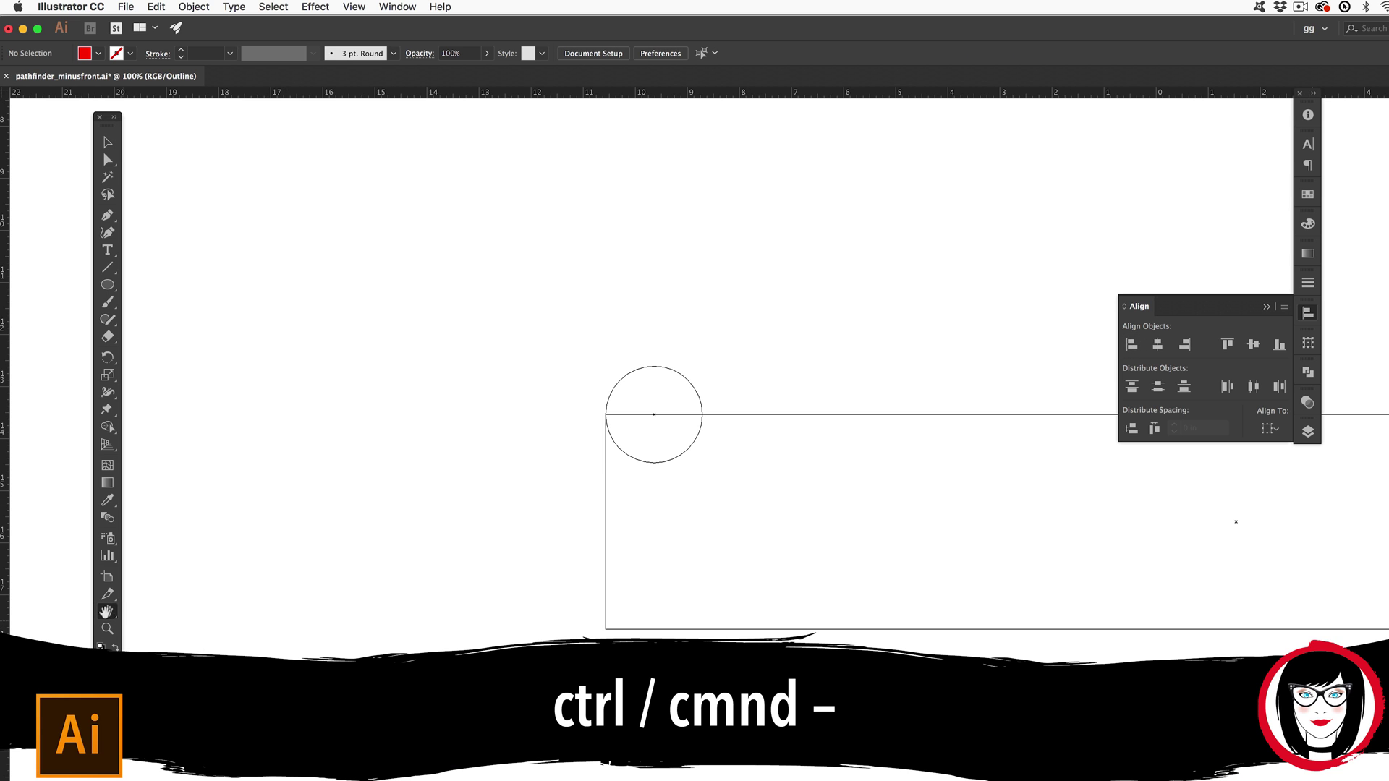
left_click_drag(1195, 530, 731, 607)
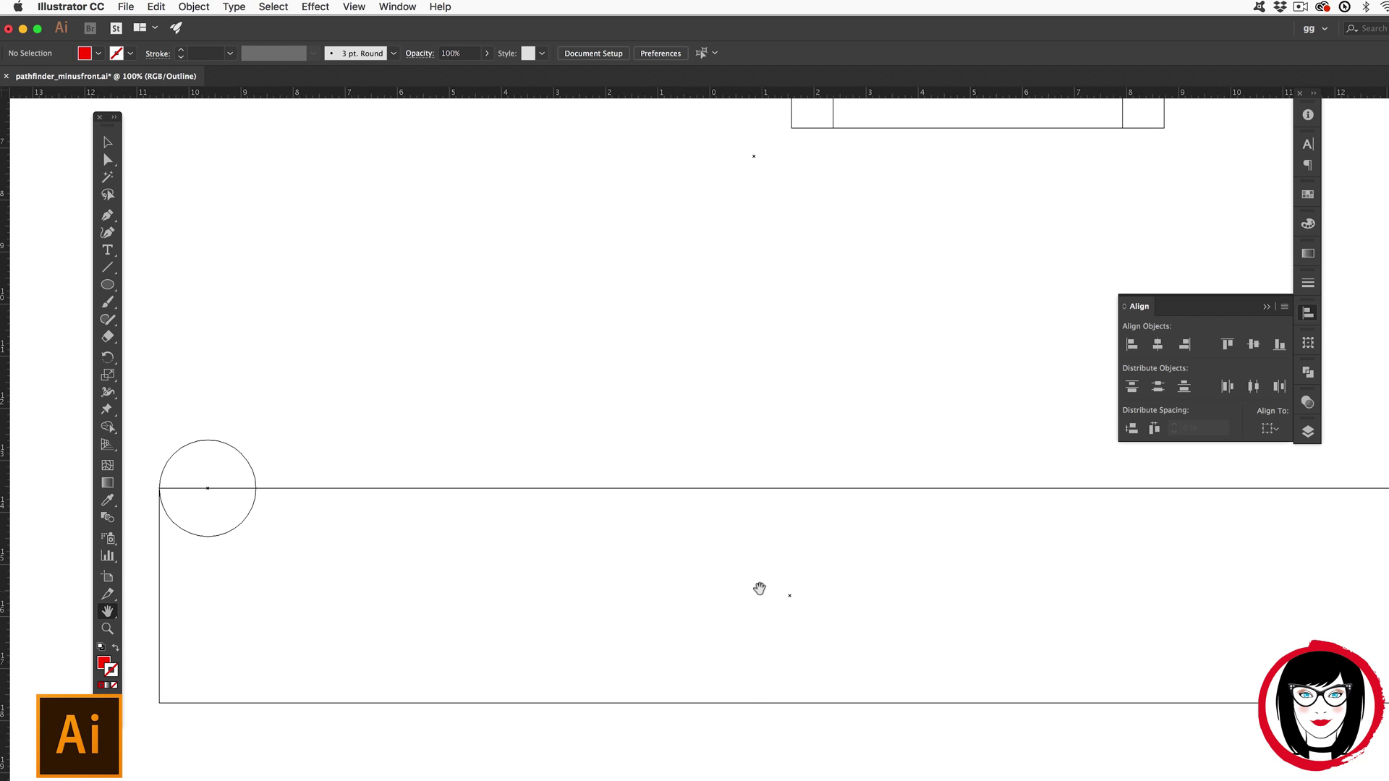
scroll(922, 617, "up", 1)
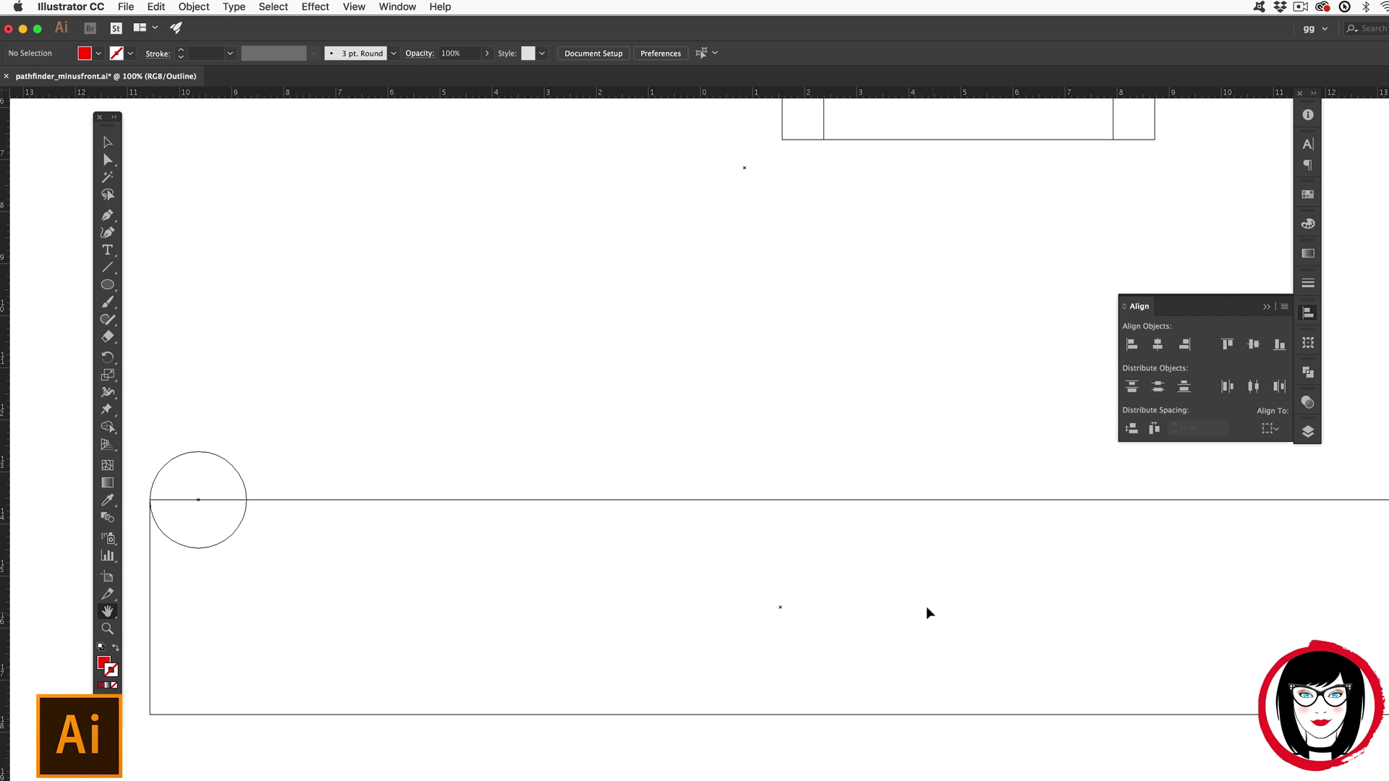
key("super+y")
key("super+minus")
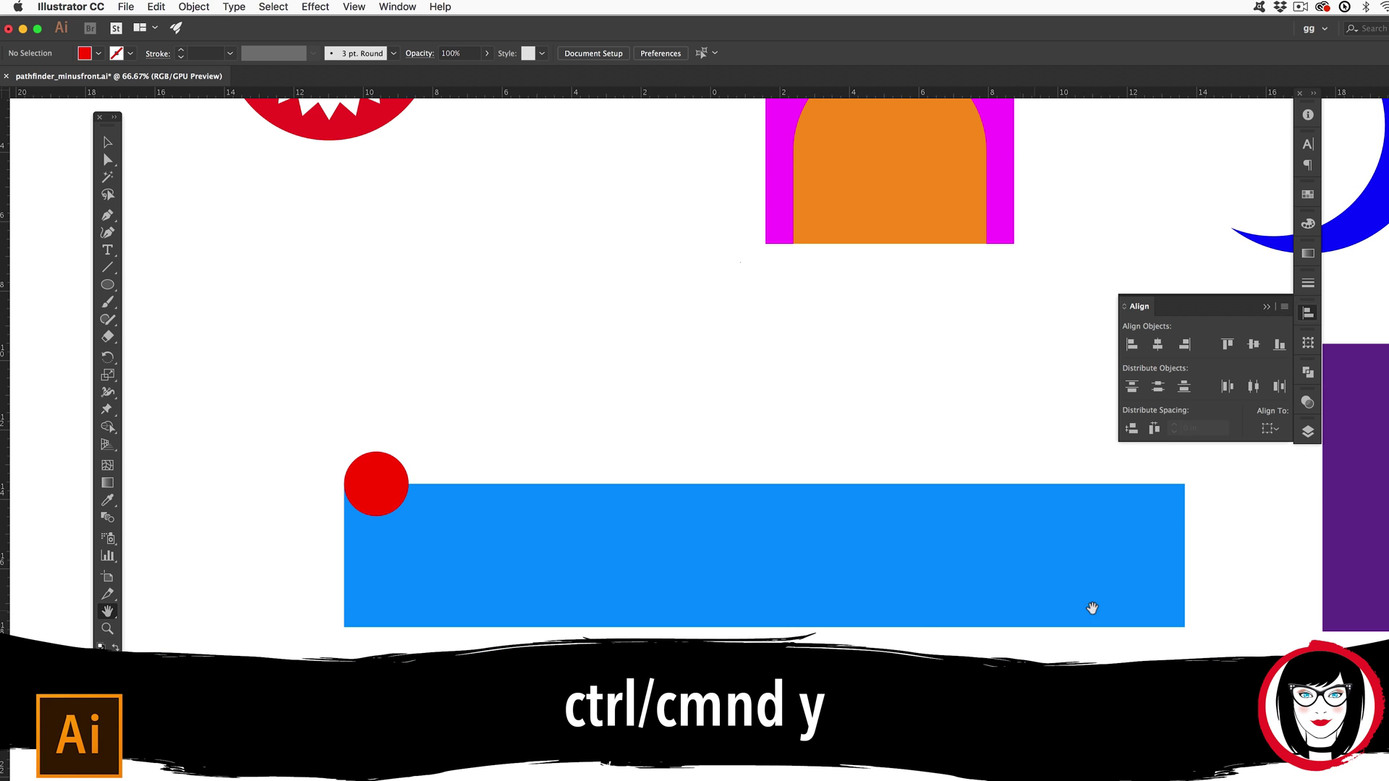
left_click_drag(1138, 546, 1072, 583)
Step: Copy the red circle along the top edge to the rectangle's right end
key("v")
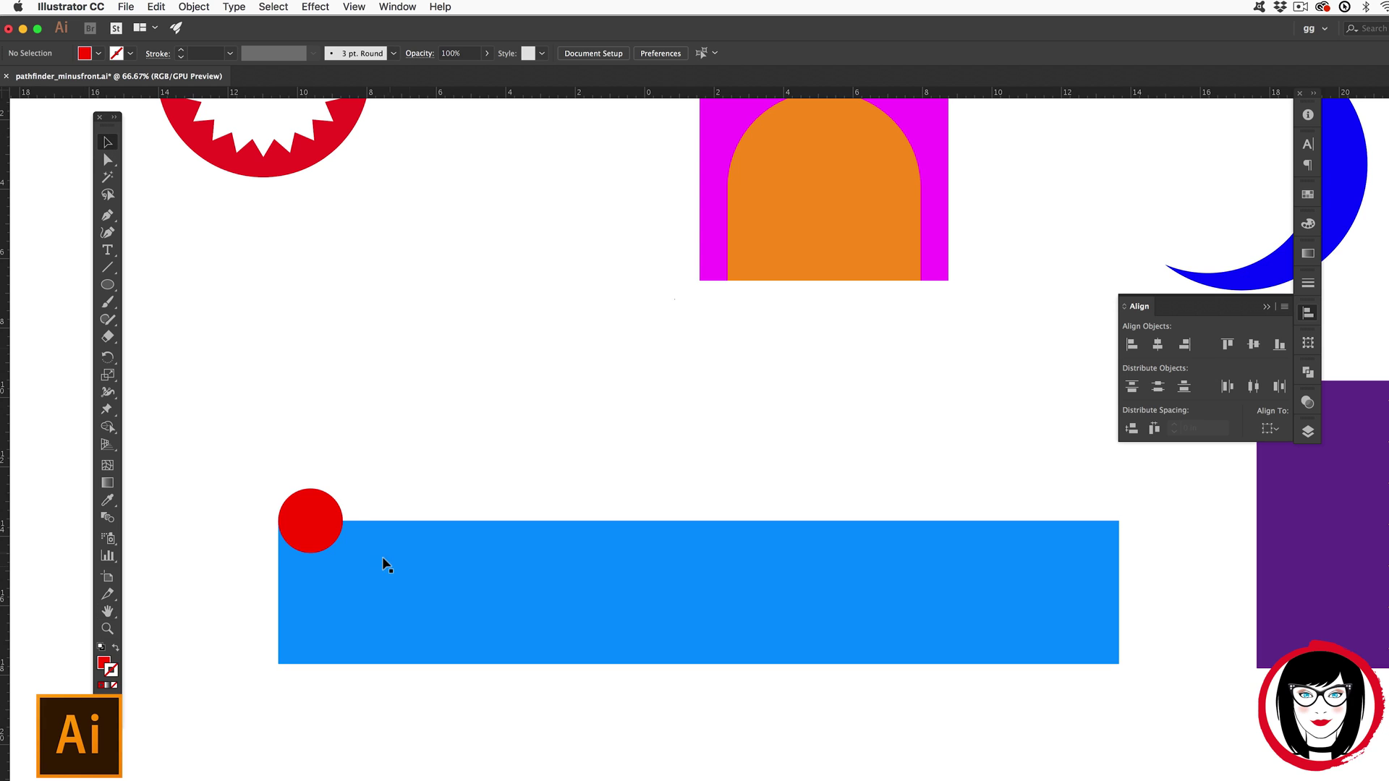
left_click(319, 517)
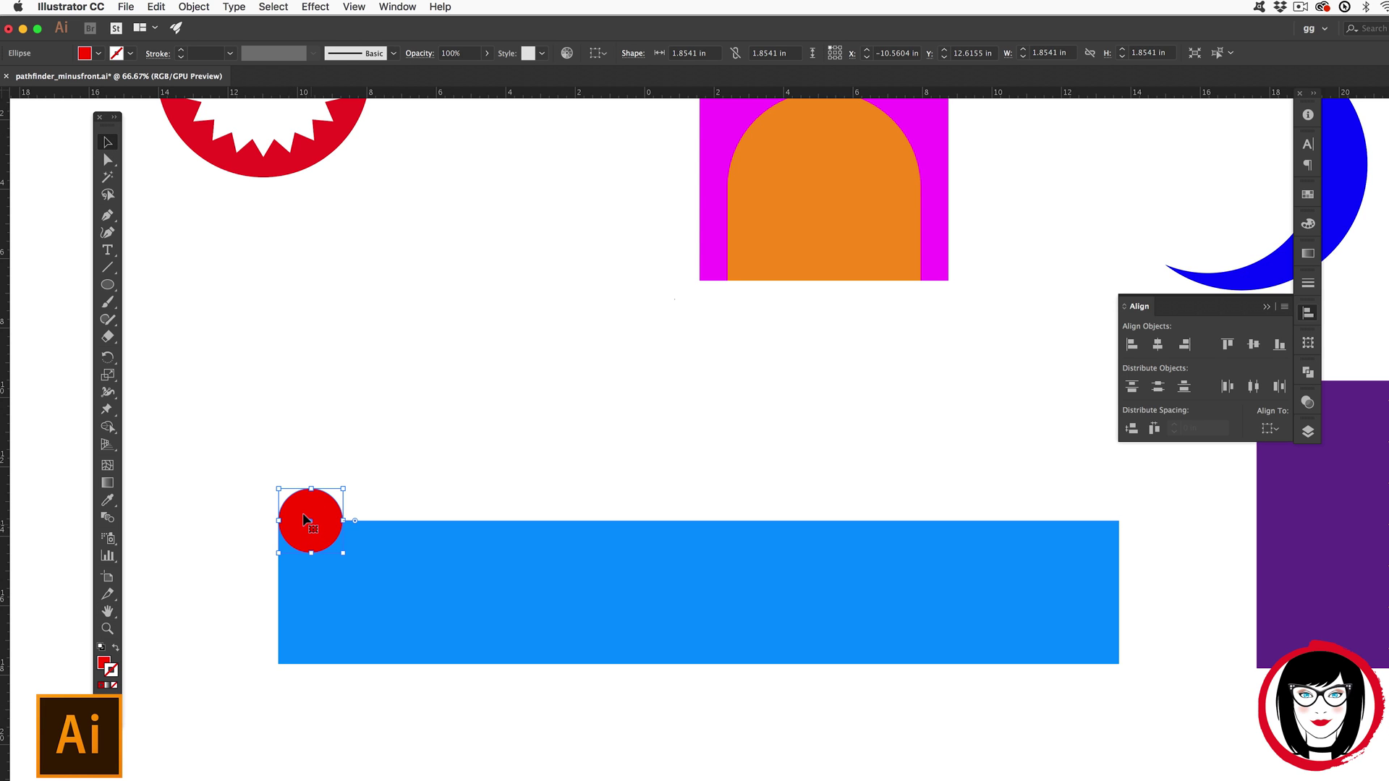
left_click_drag(304, 515, 406, 519)
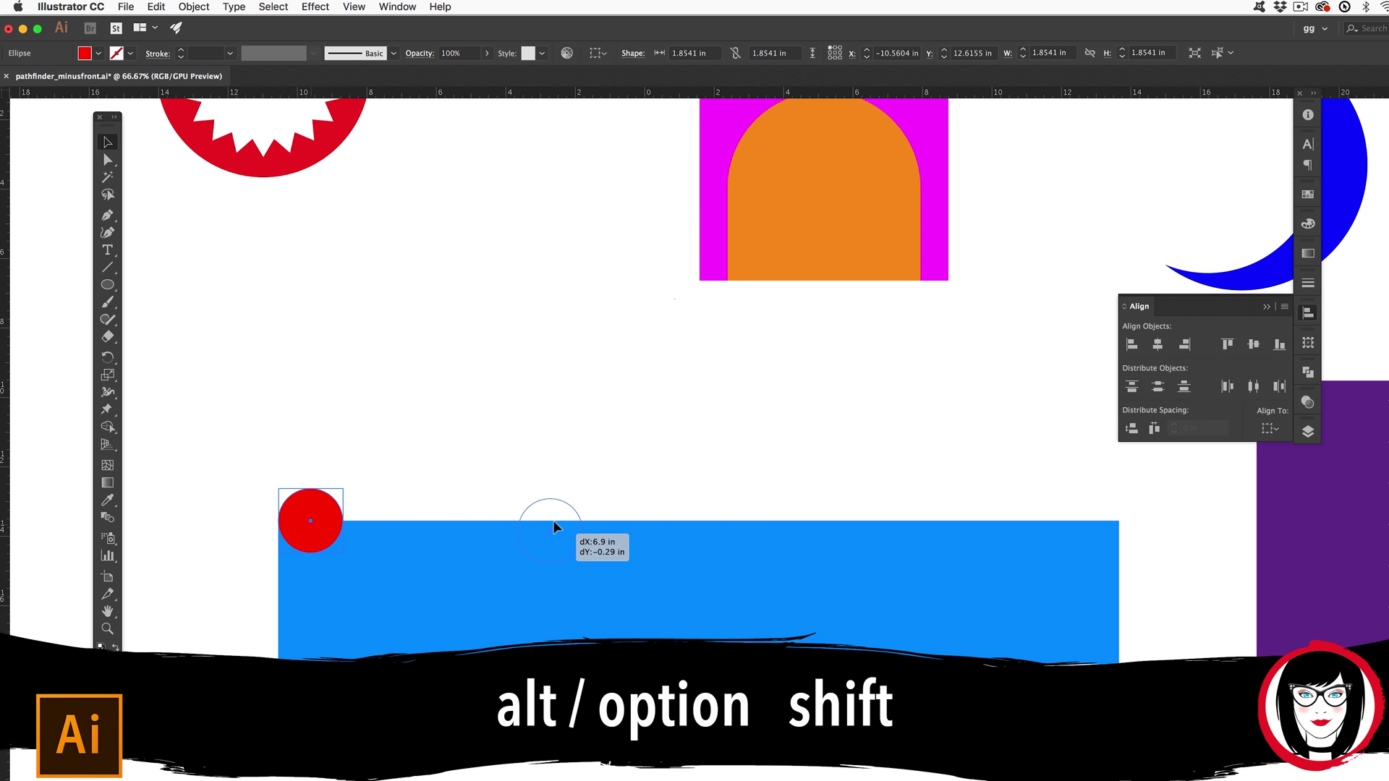
left_click_drag(554, 526, 1118, 522)
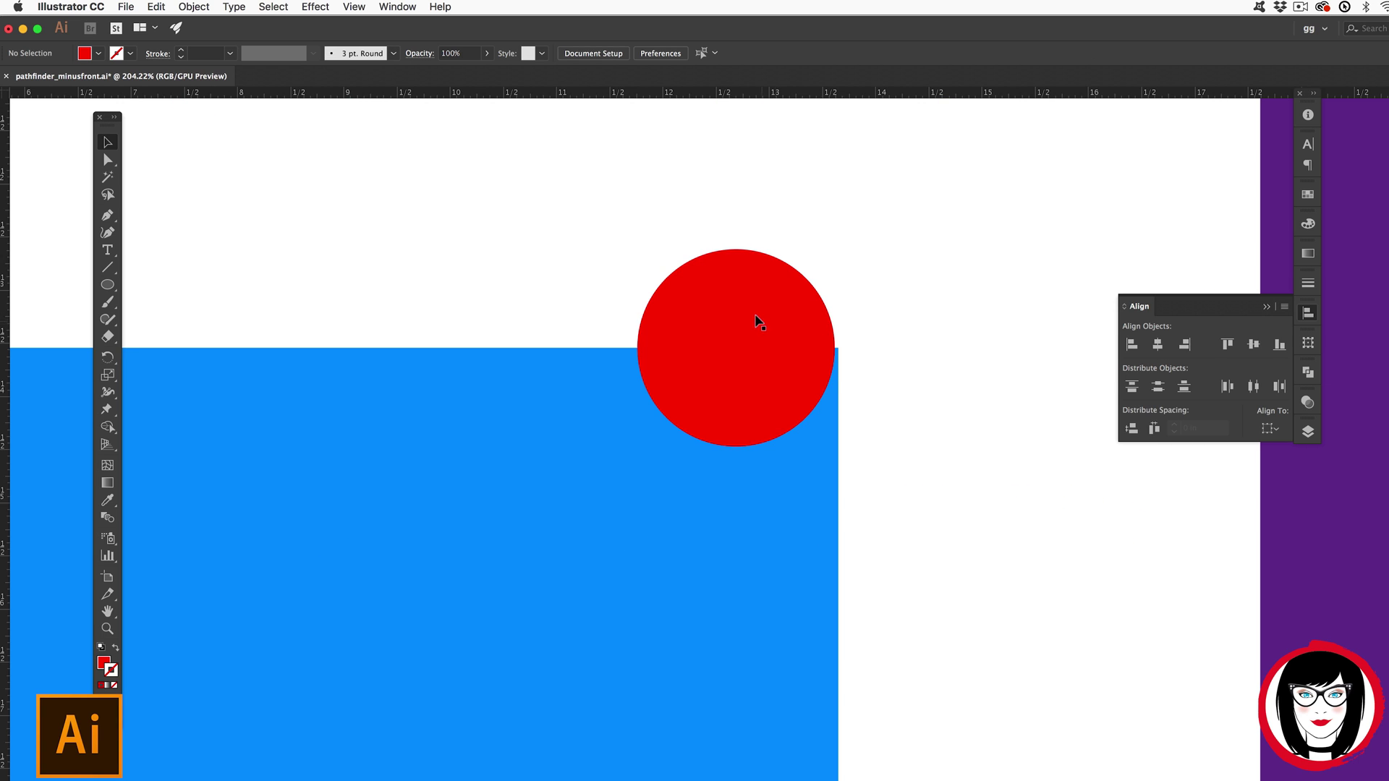
left_click_drag(753, 316, 672, 316)
left_click(959, 375)
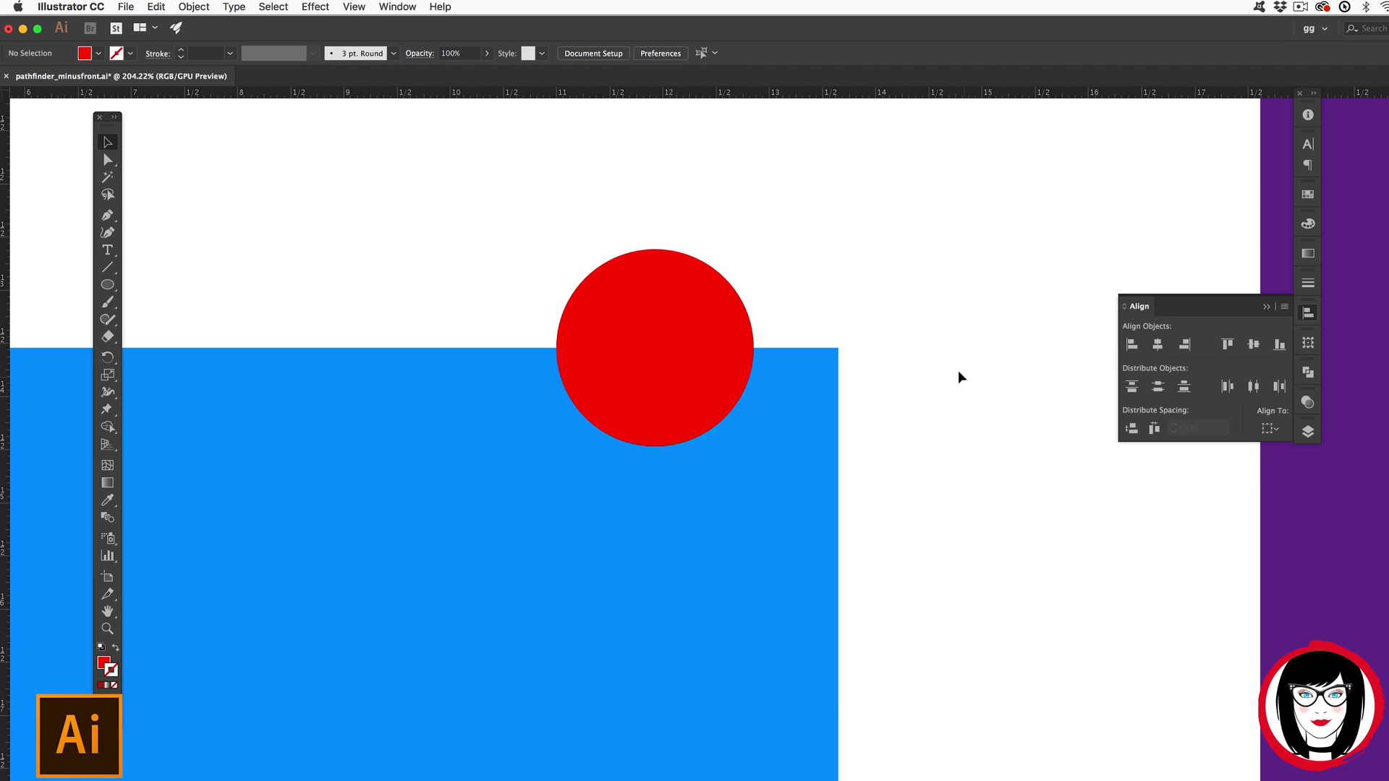
key("super+z")
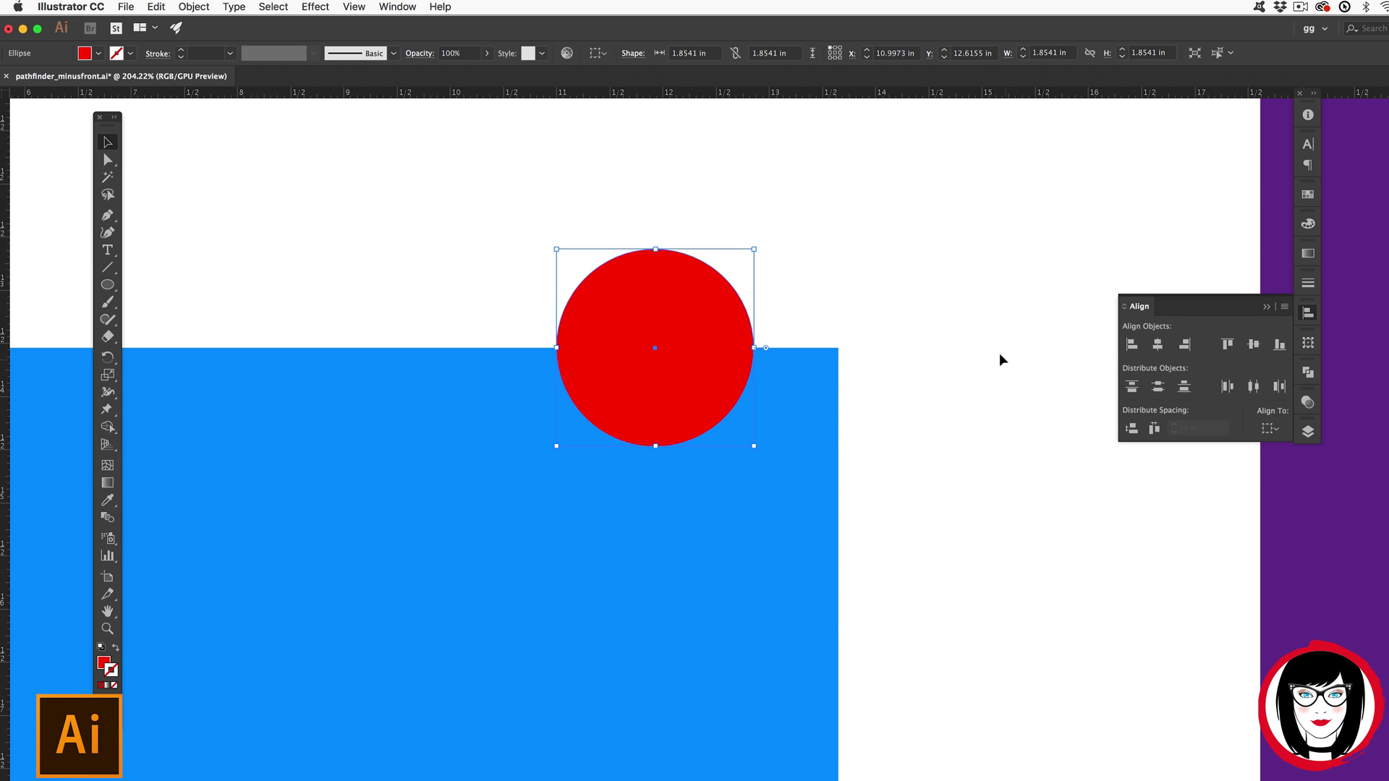
Step: Make the copied circle flush with the rectangle's right edge using Horizontal Align Right
key("super+y")
left_click(649, 367)
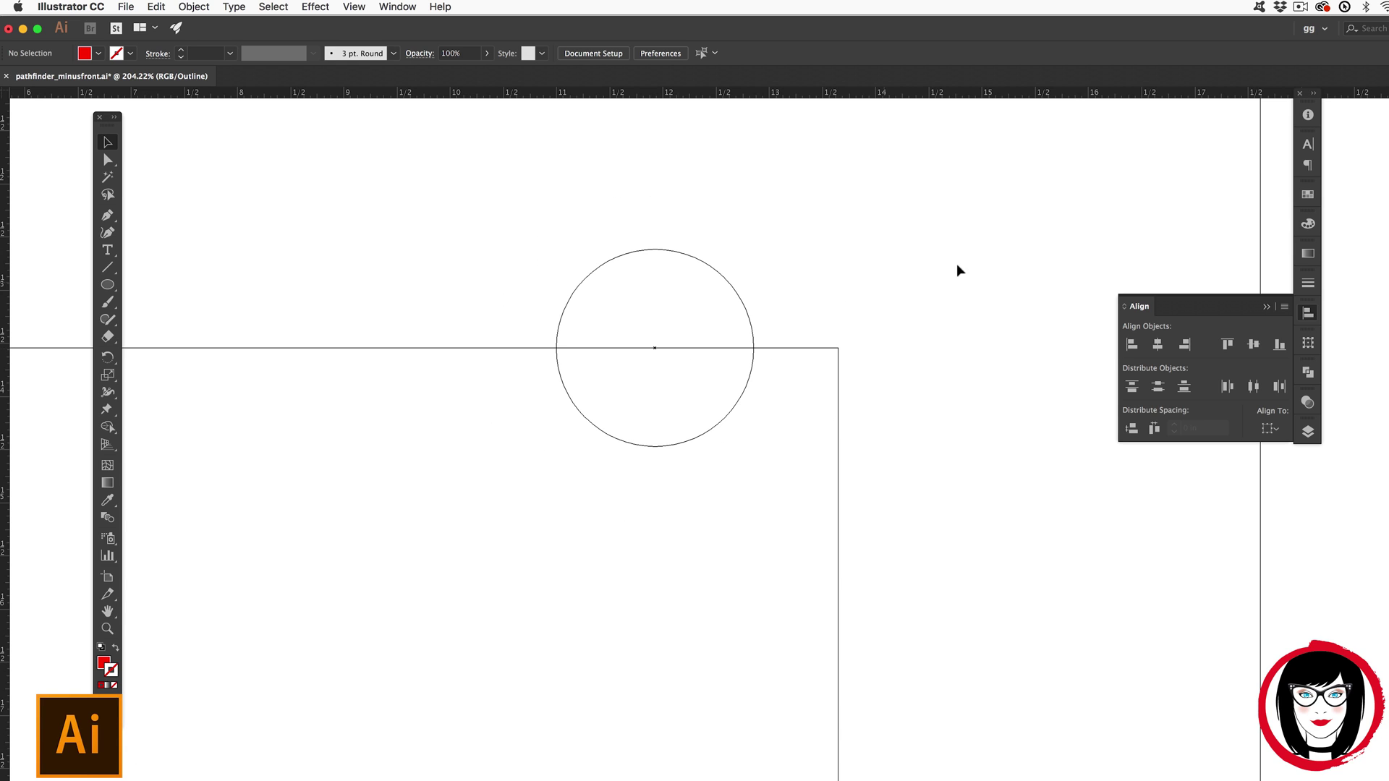
left_click_drag(533, 214, 703, 393)
left_click_drag(918, 481, 605, 224)
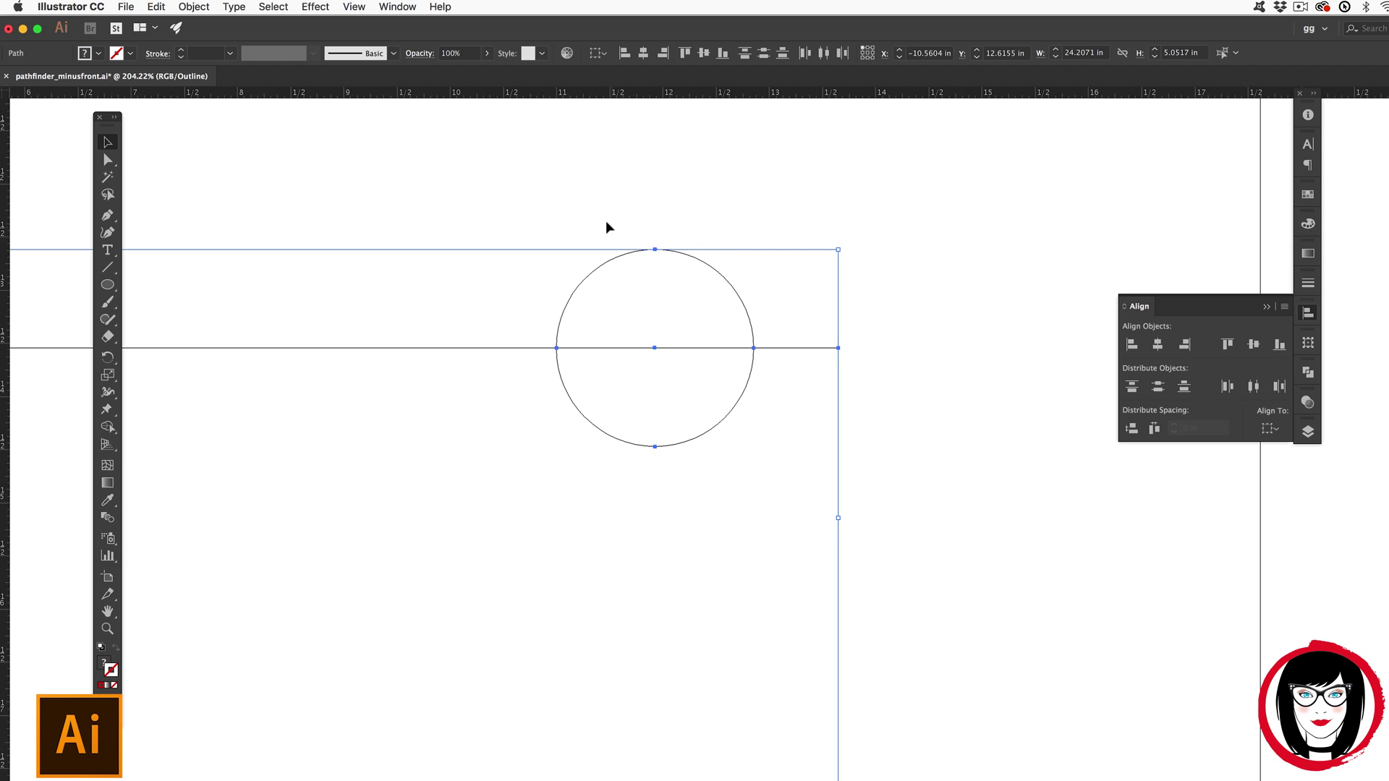
left_click(1184, 344)
left_click(970, 354)
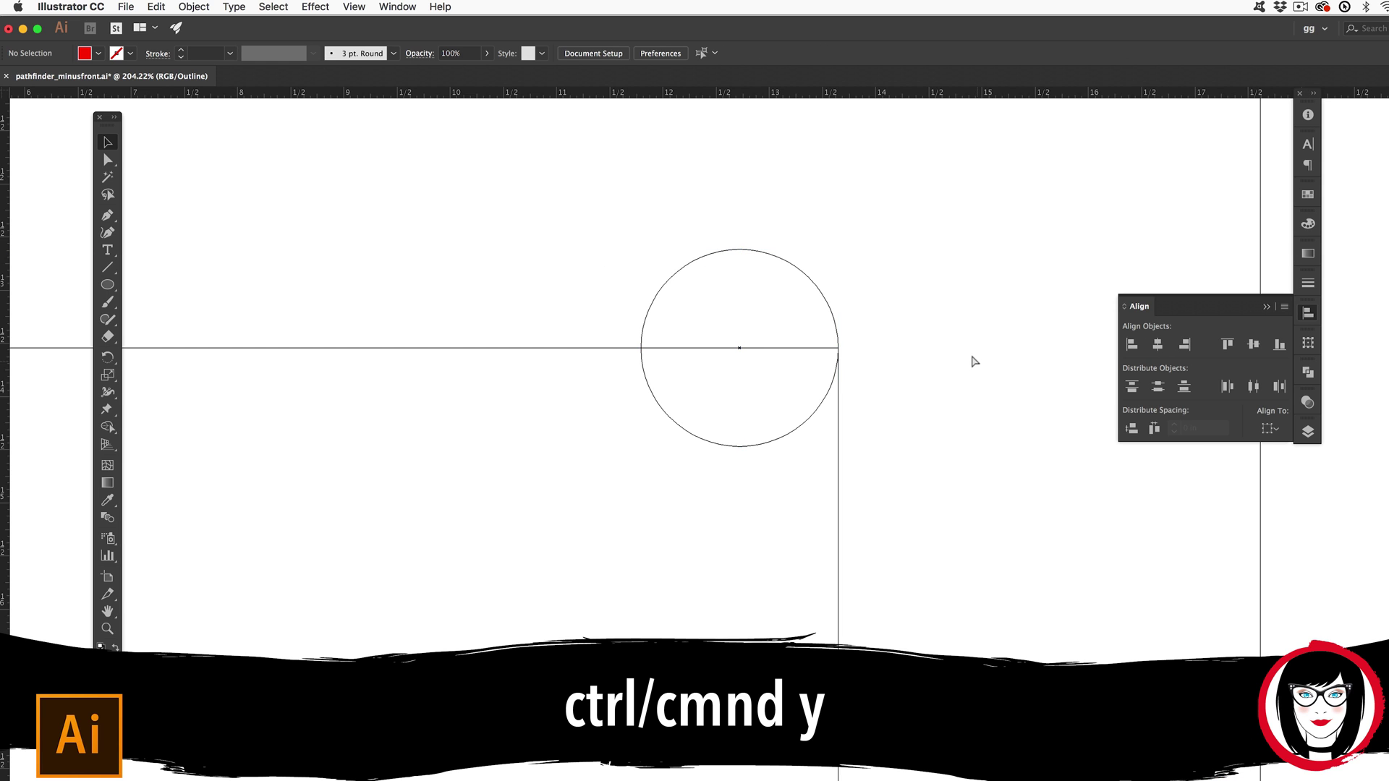
key("super+y")
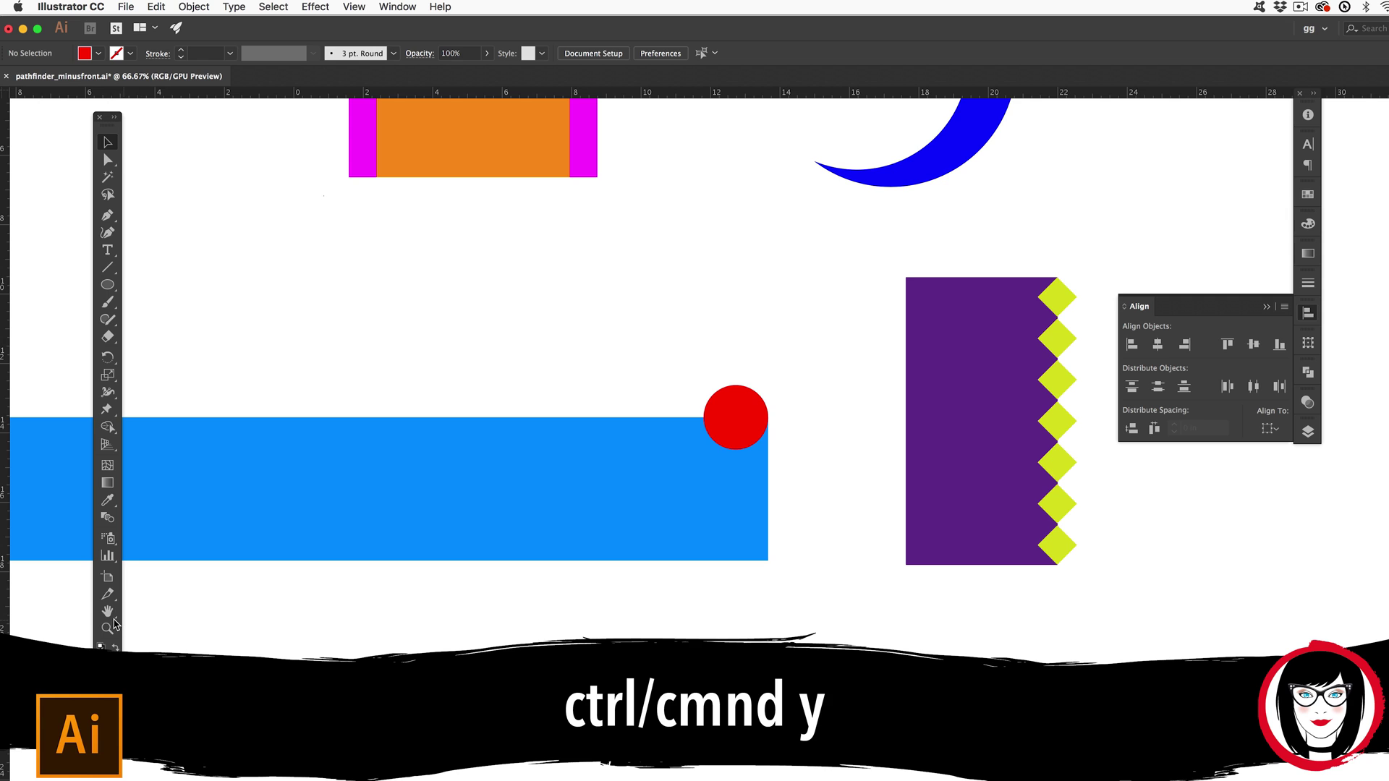
Step: Select both the left and right red circles
key("h")
left_click_drag(363, 505, 640, 513)
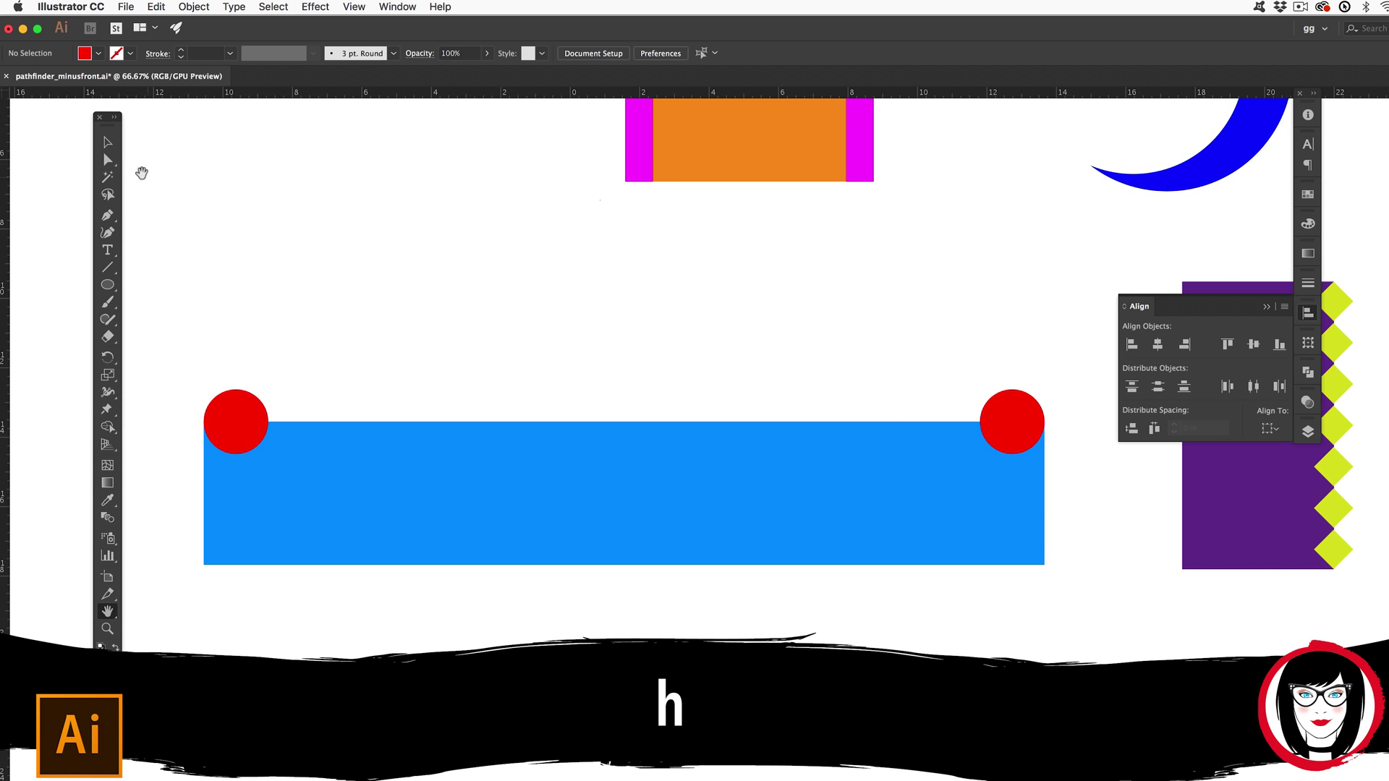
left_click(107, 142)
key("v")
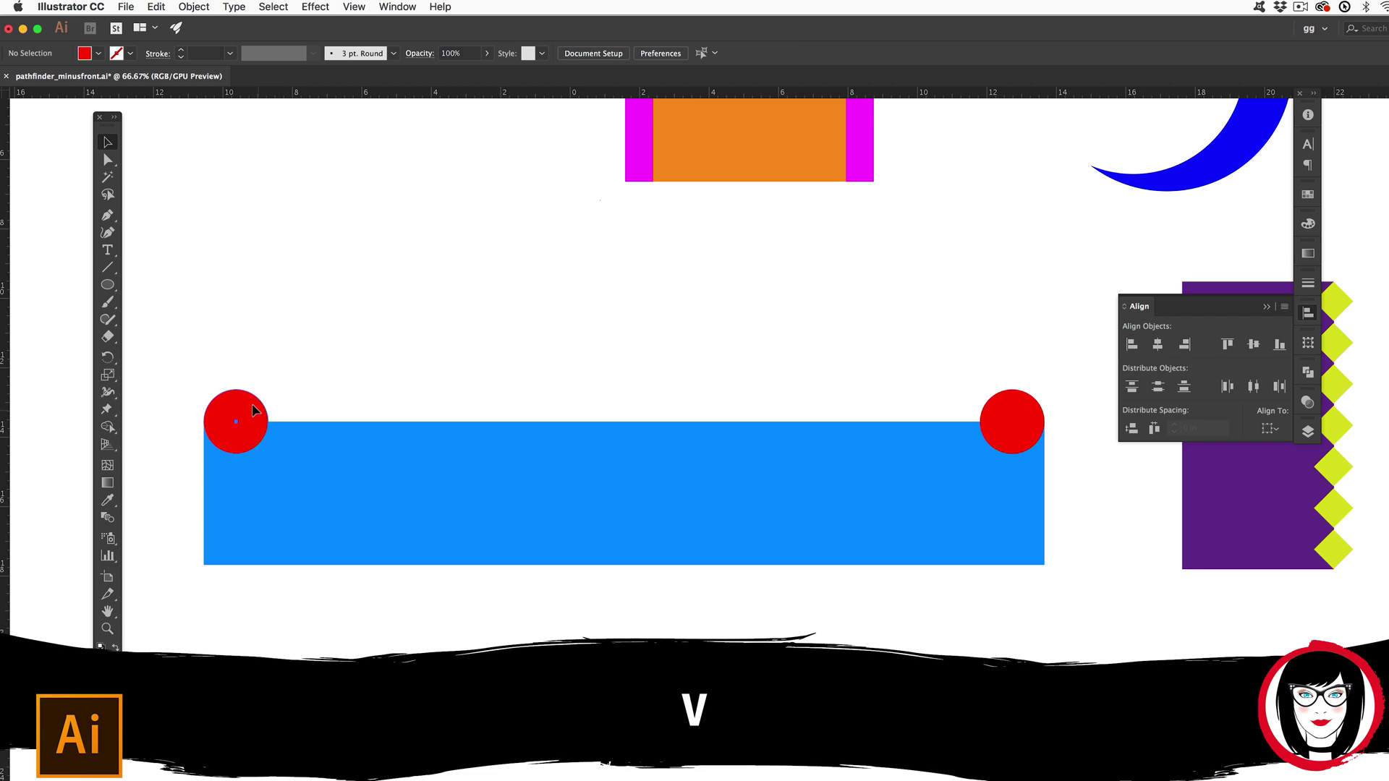
left_click(253, 411)
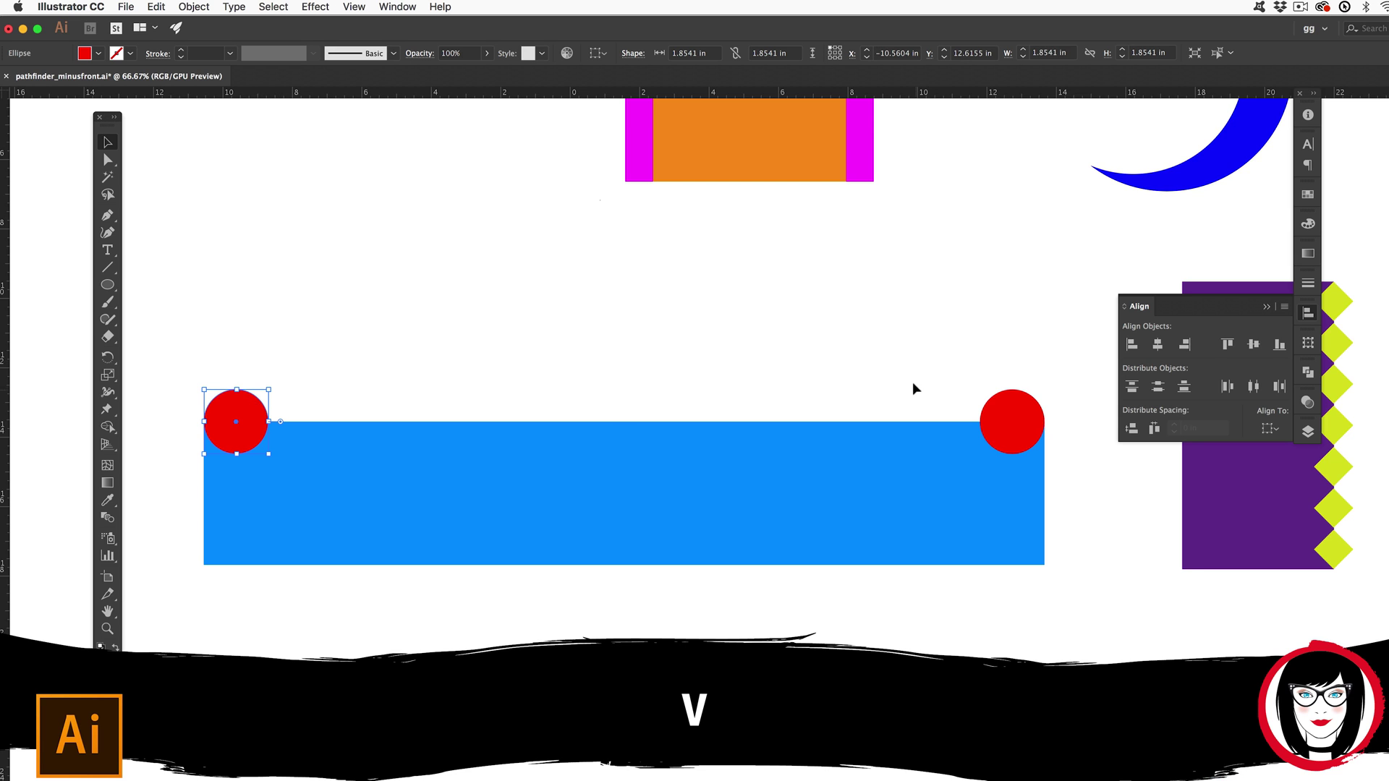
left_click(1005, 421, "shift")
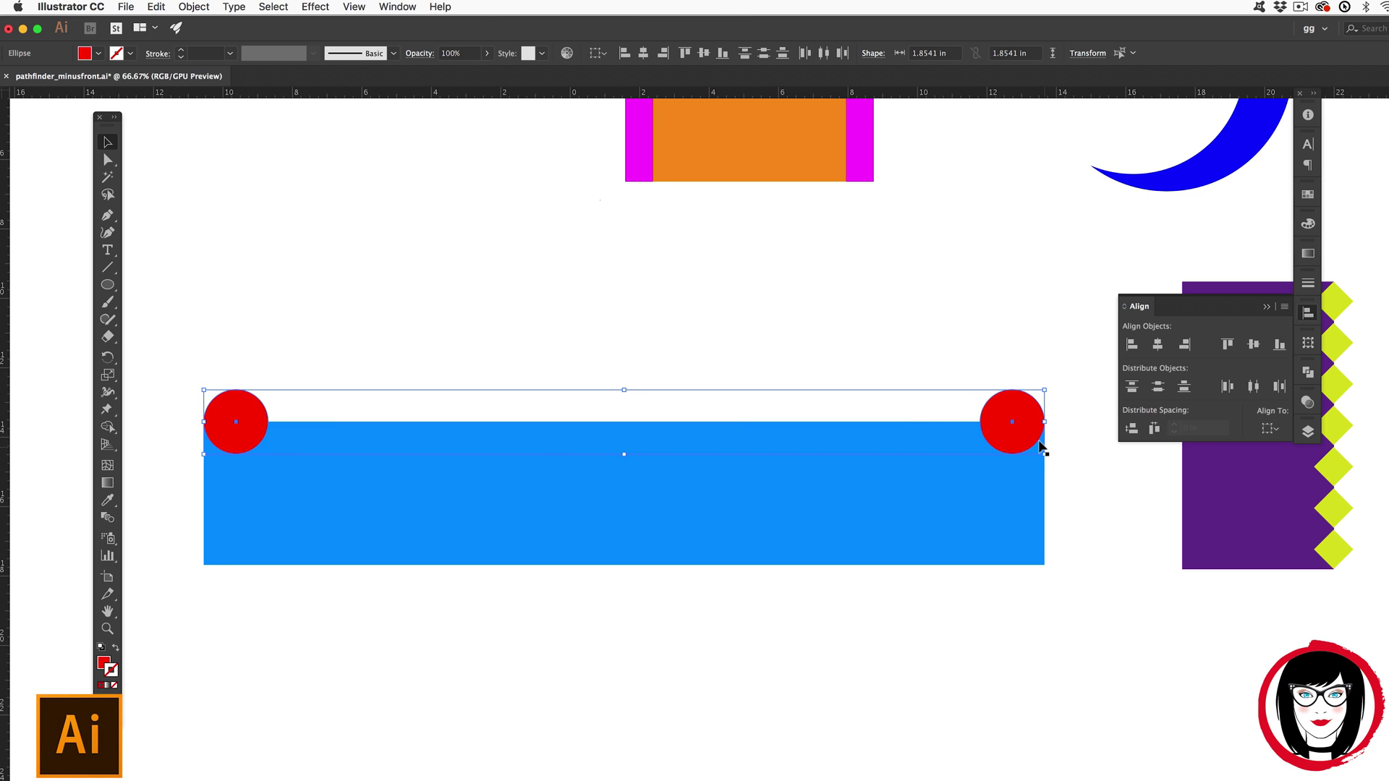
Step: Make a 13-circle blend between them with Object > Blend > Make, then select it with the rectangle
left_click(156, 6)
mouse_move(174, 4)
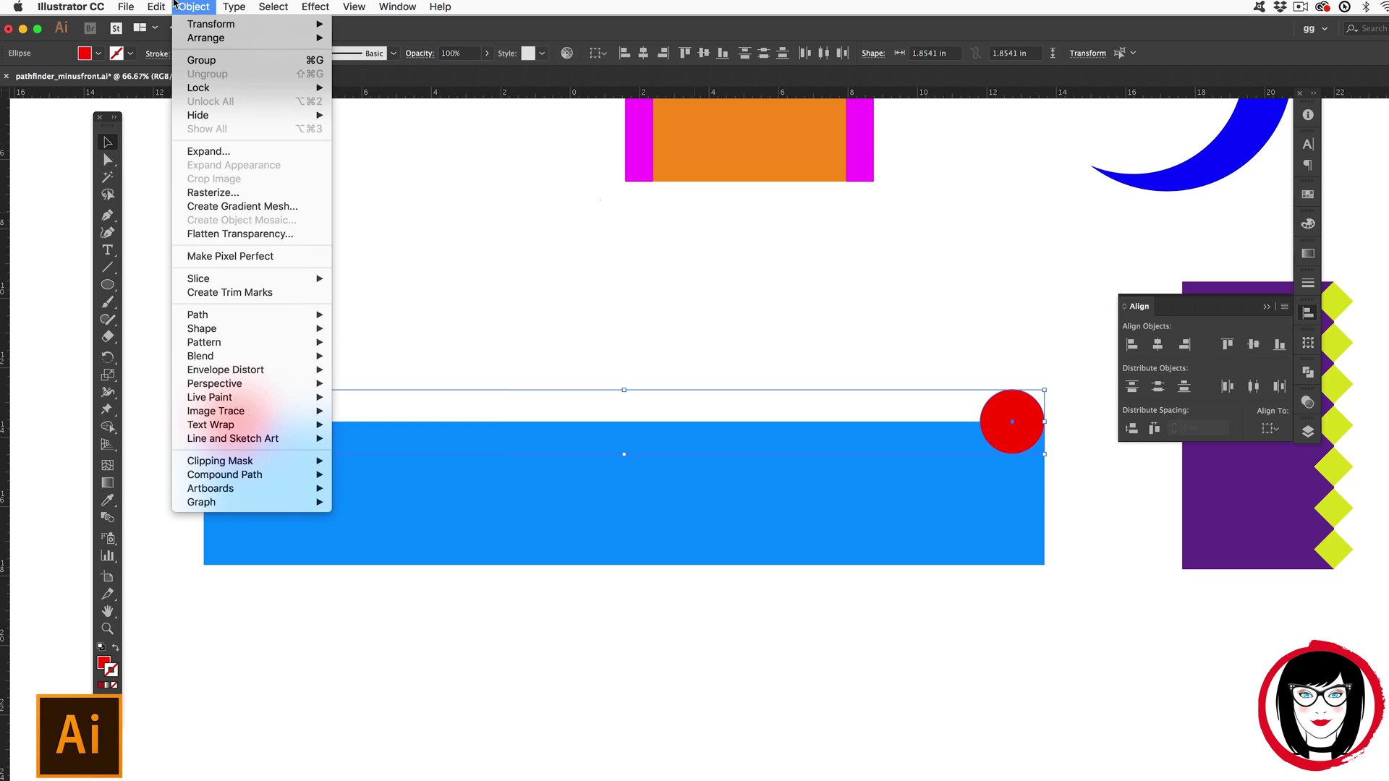
mouse_move(217, 356)
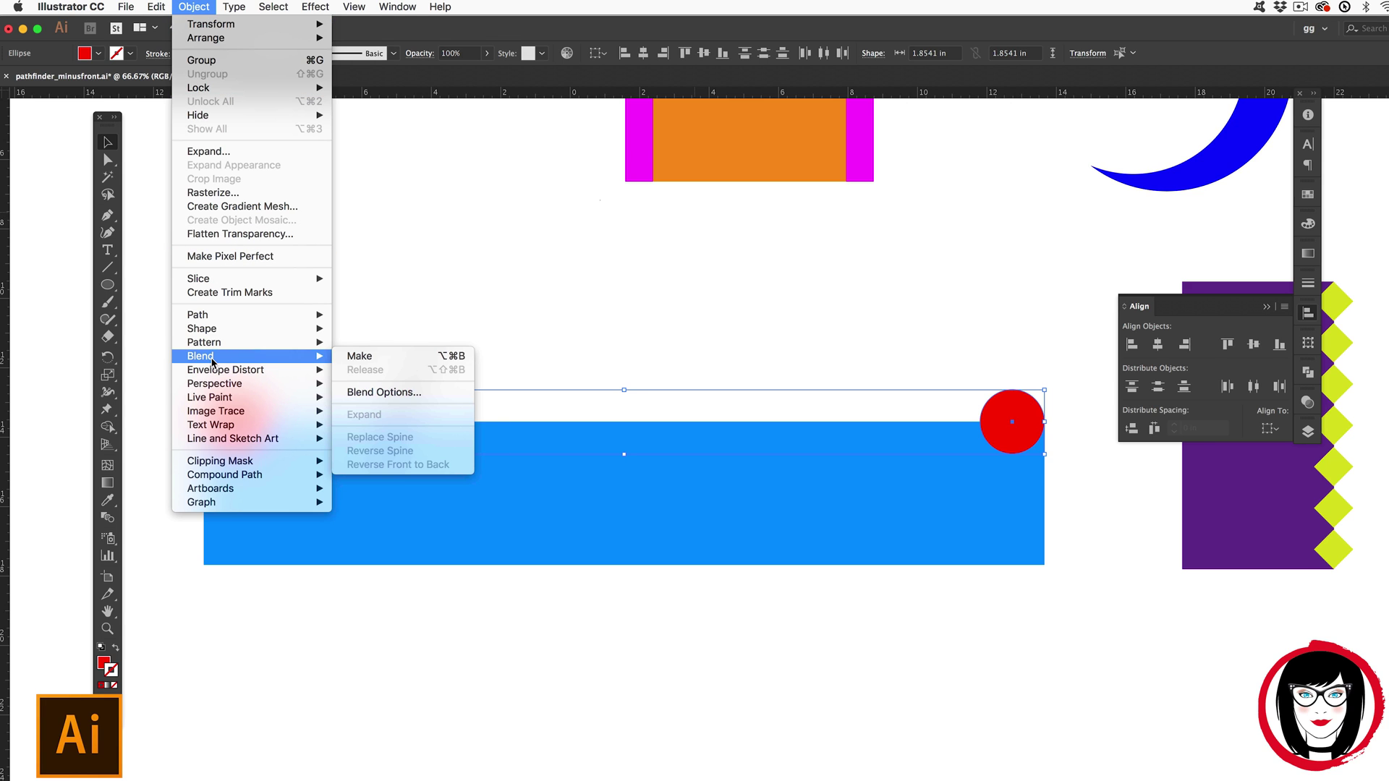
left_click(377, 359)
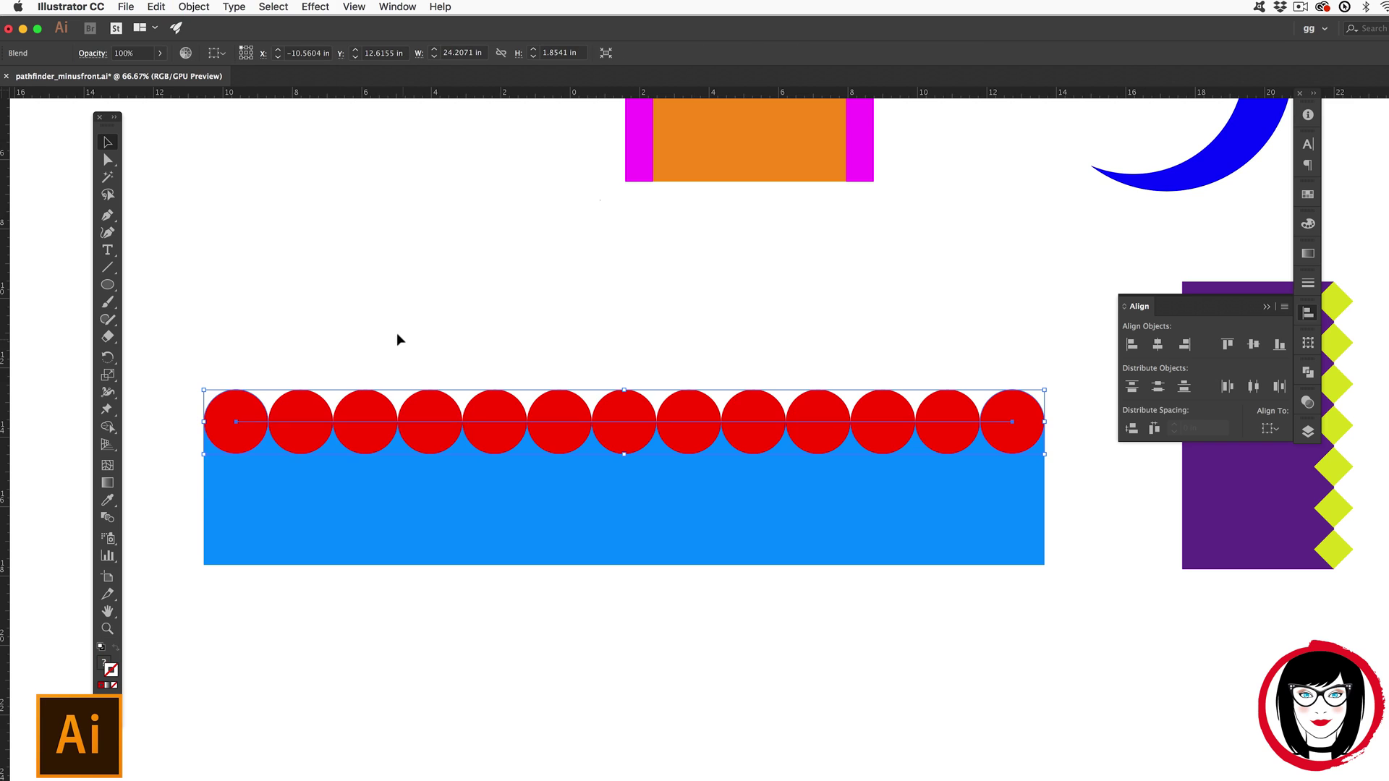
left_click(396, 332)
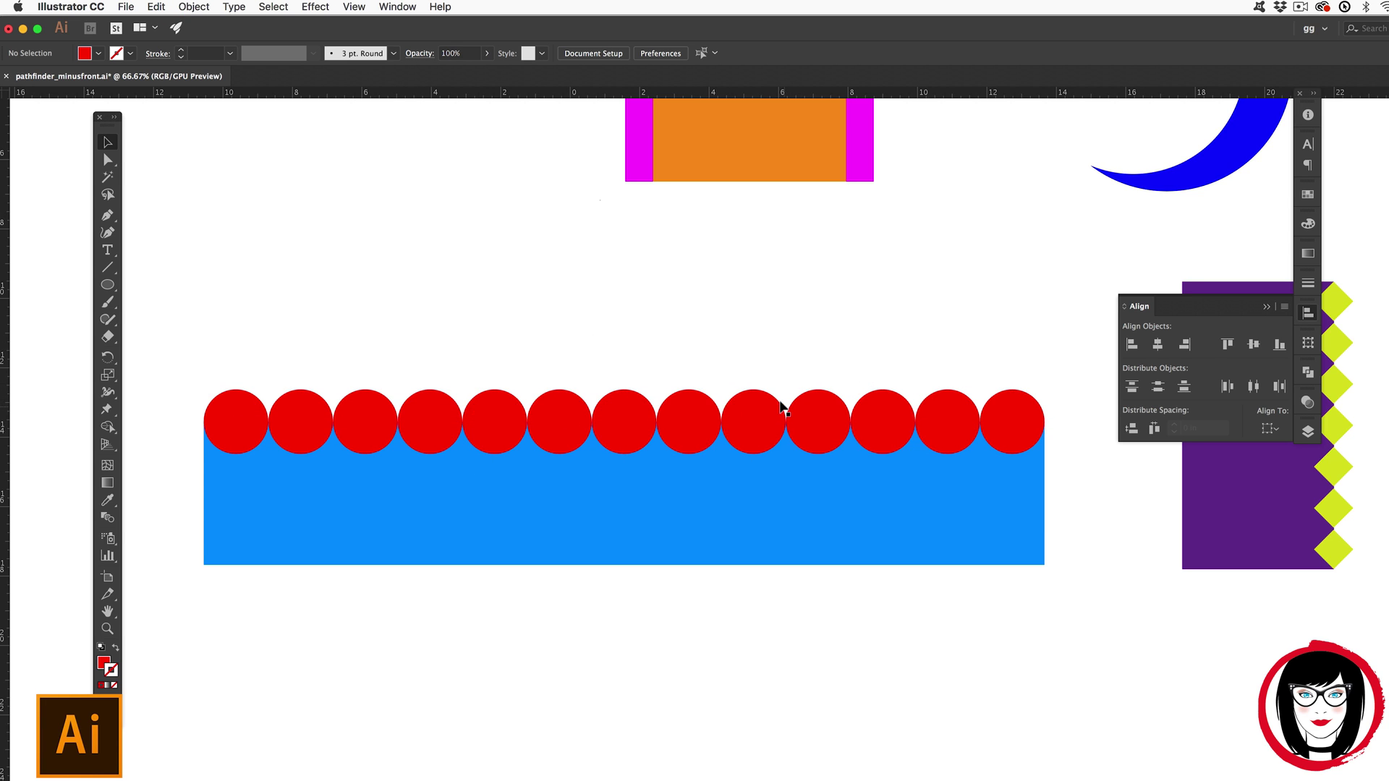
left_click(445, 422)
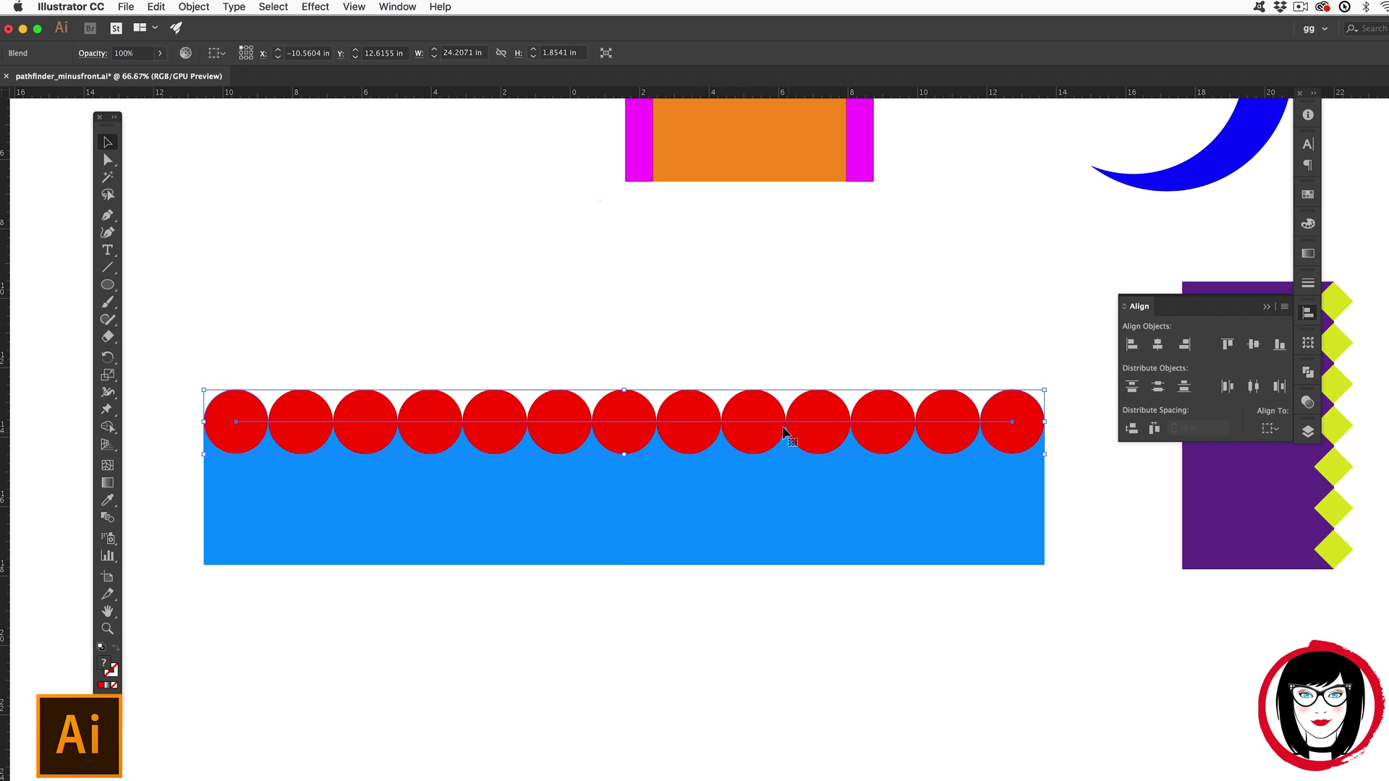
left_click(785, 434, "shift")
Step: Show the Pathfinder panel and briefly check the artwork in Outline view
left_click(1310, 378)
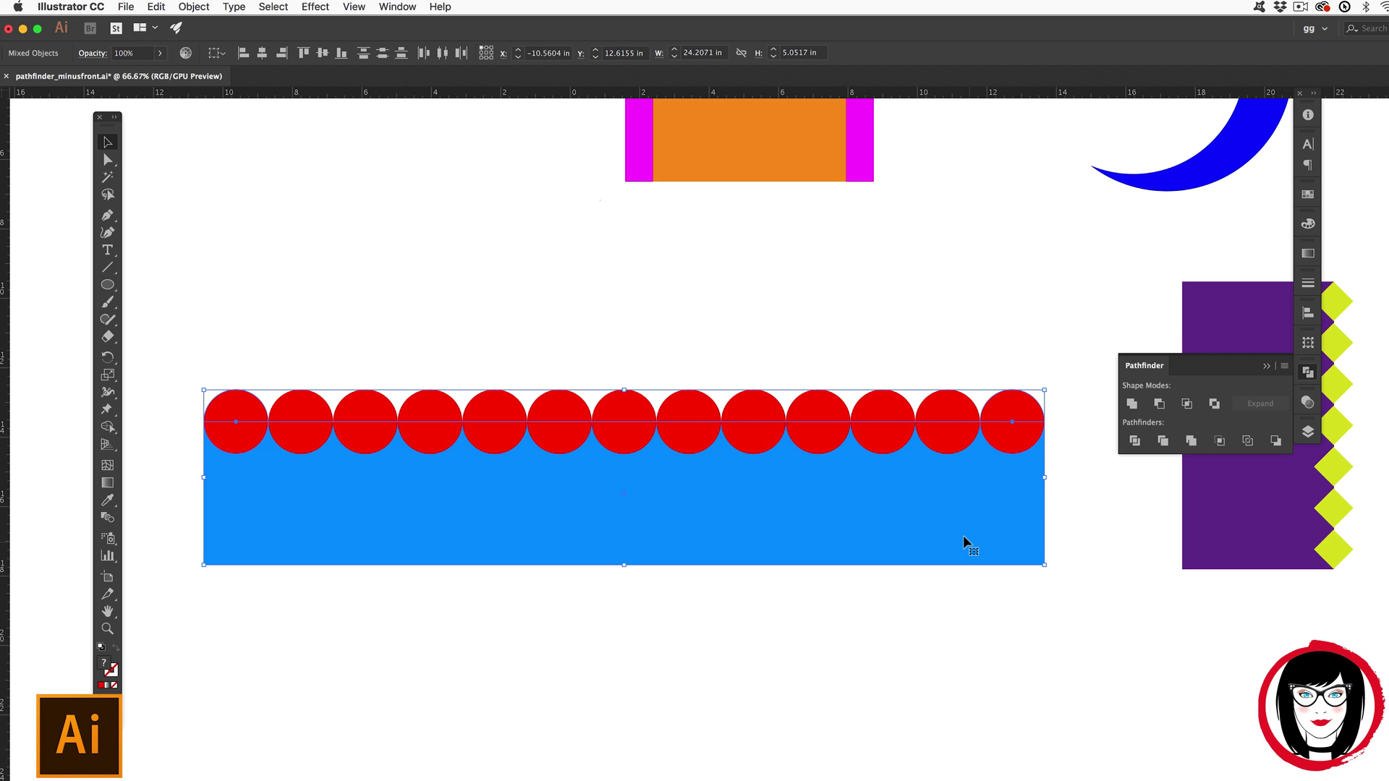
key("super+y")
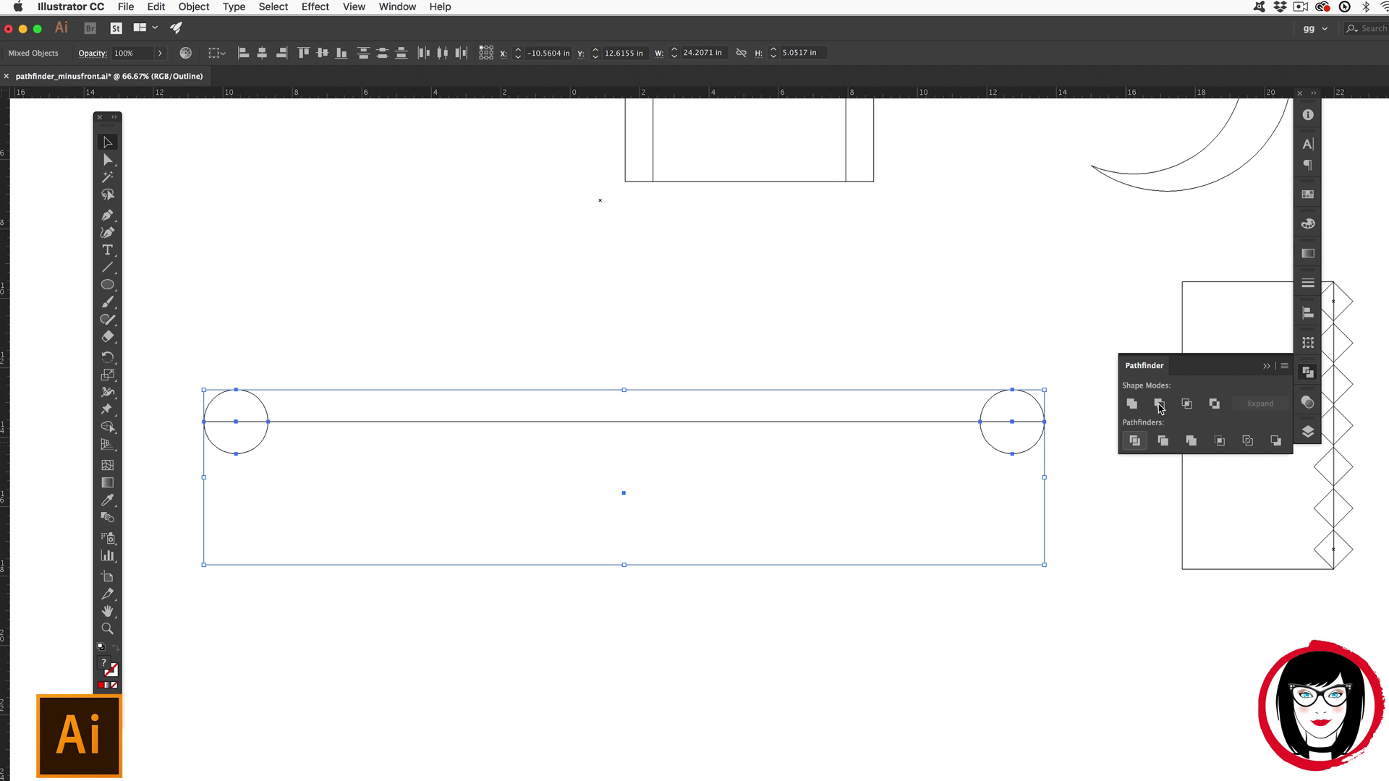
key("super+y")
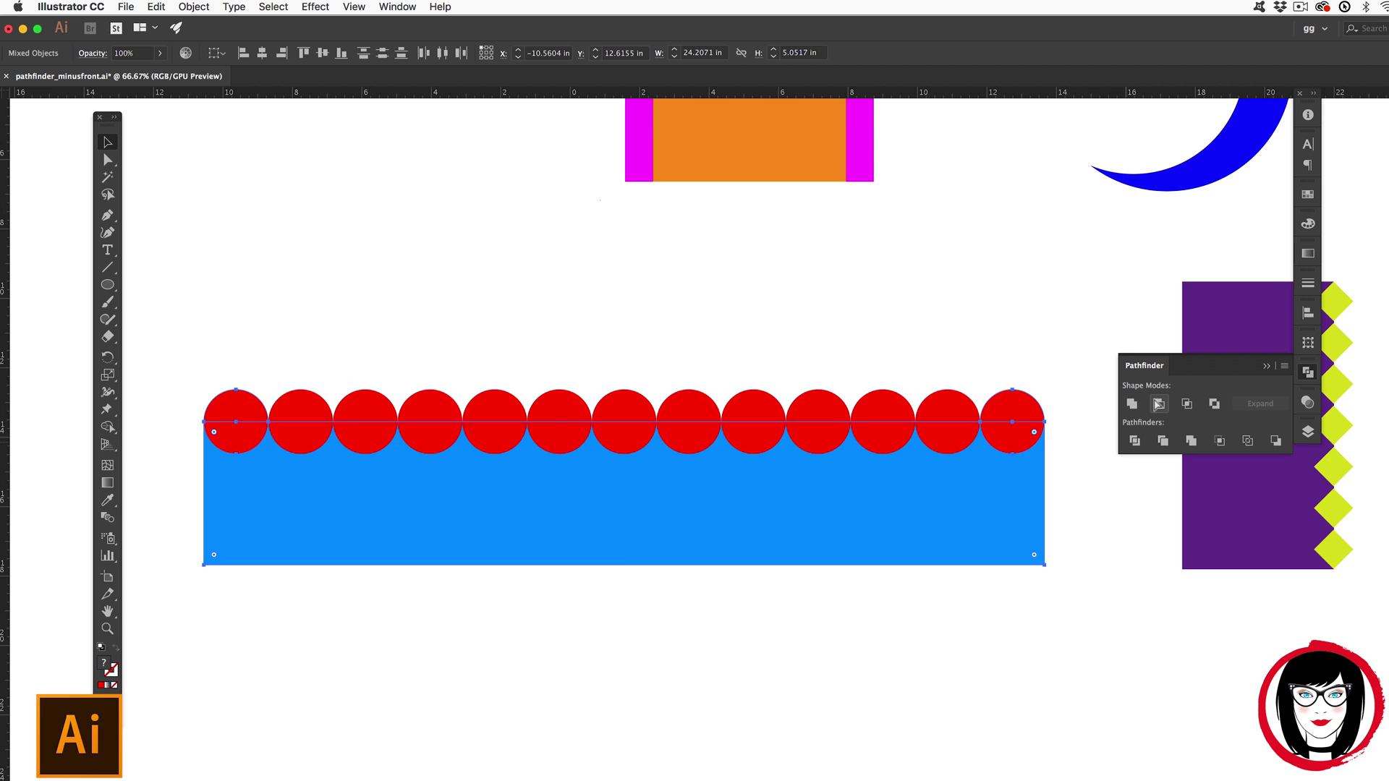
Step: Expand the red circle blend into 13 separate circles and verify them in Outline view
key("super+shift+a")
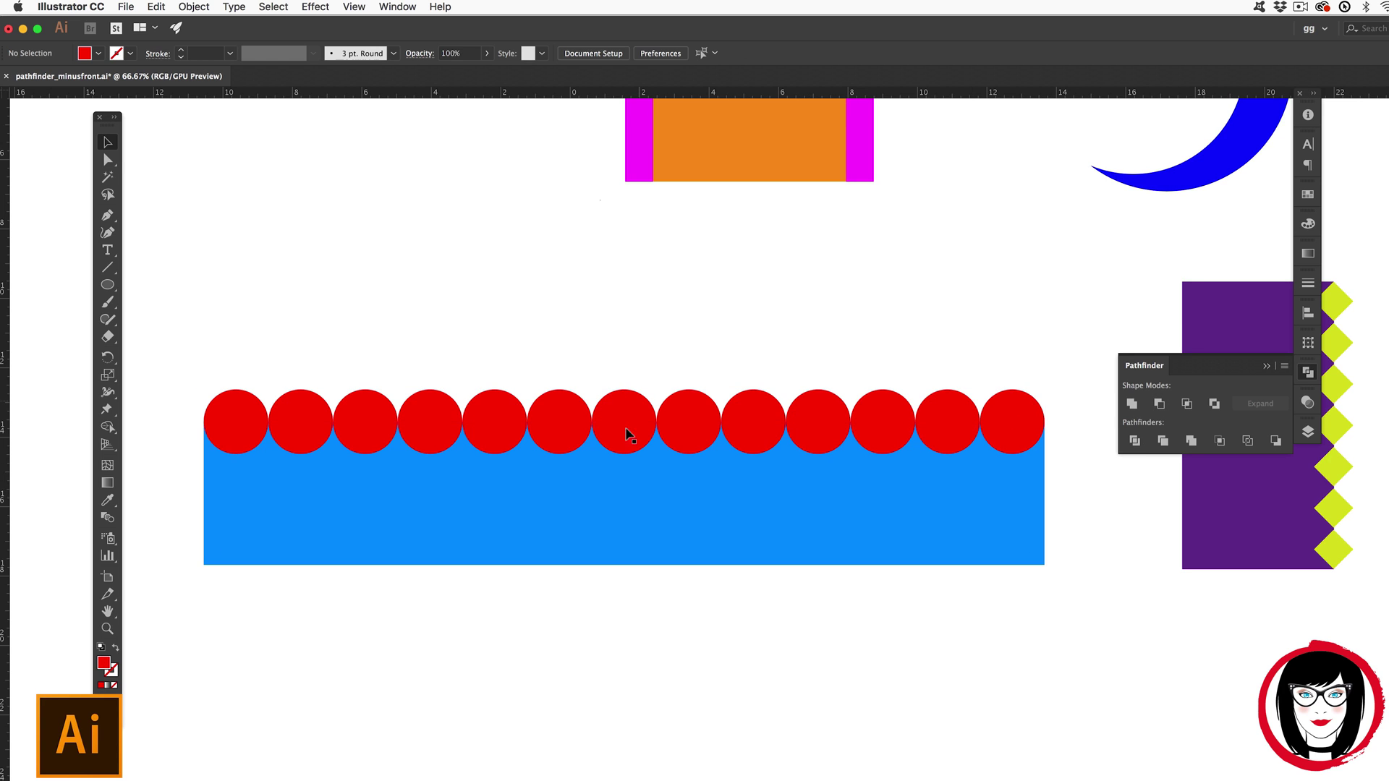
left_click(611, 445)
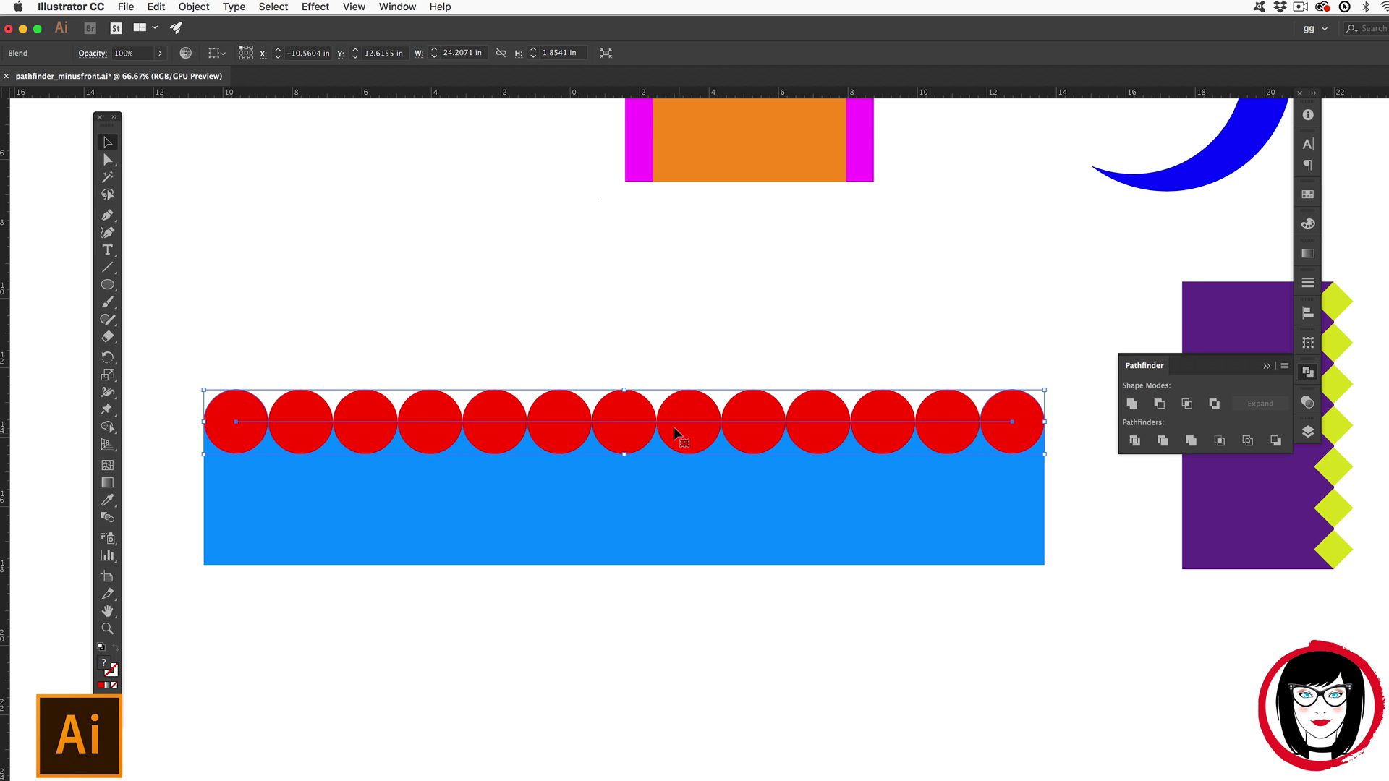
left_click(193, 7)
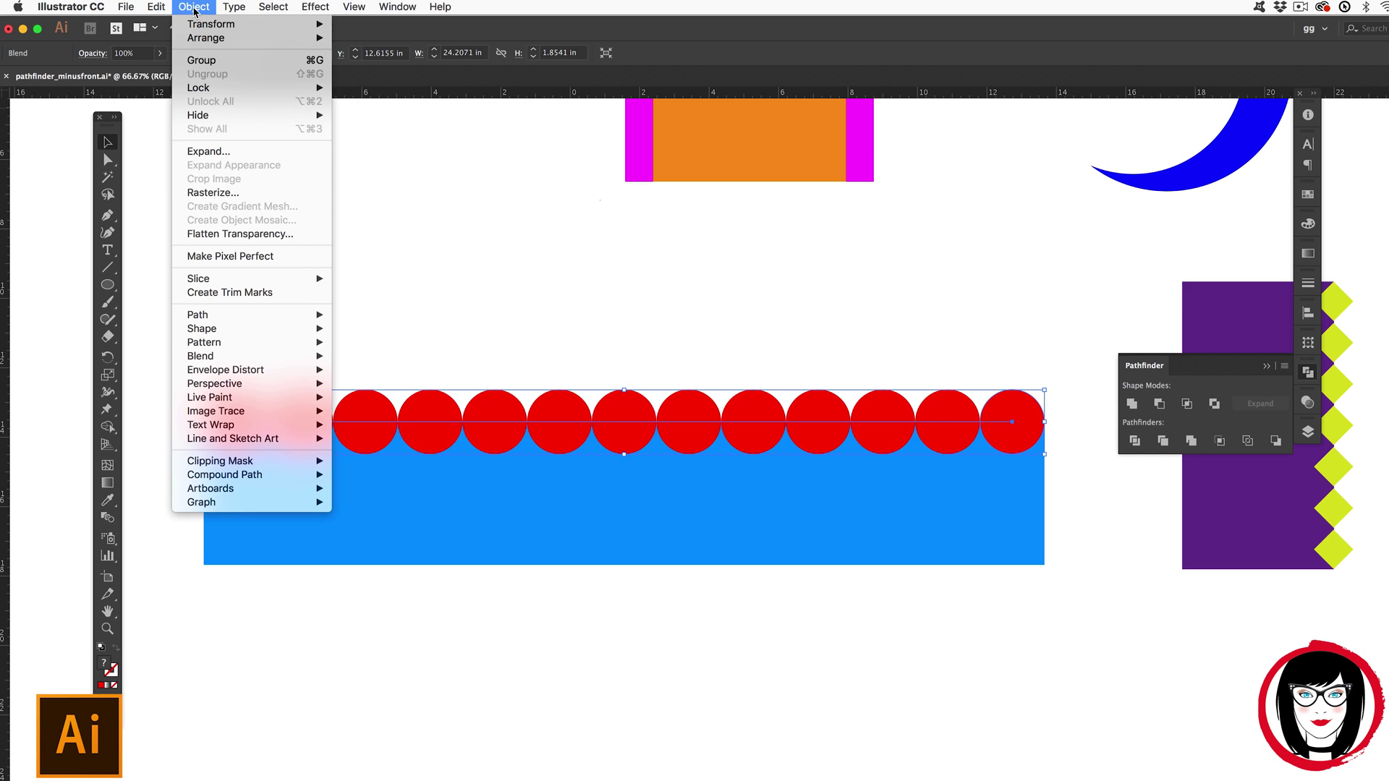
mouse_move(212, 357)
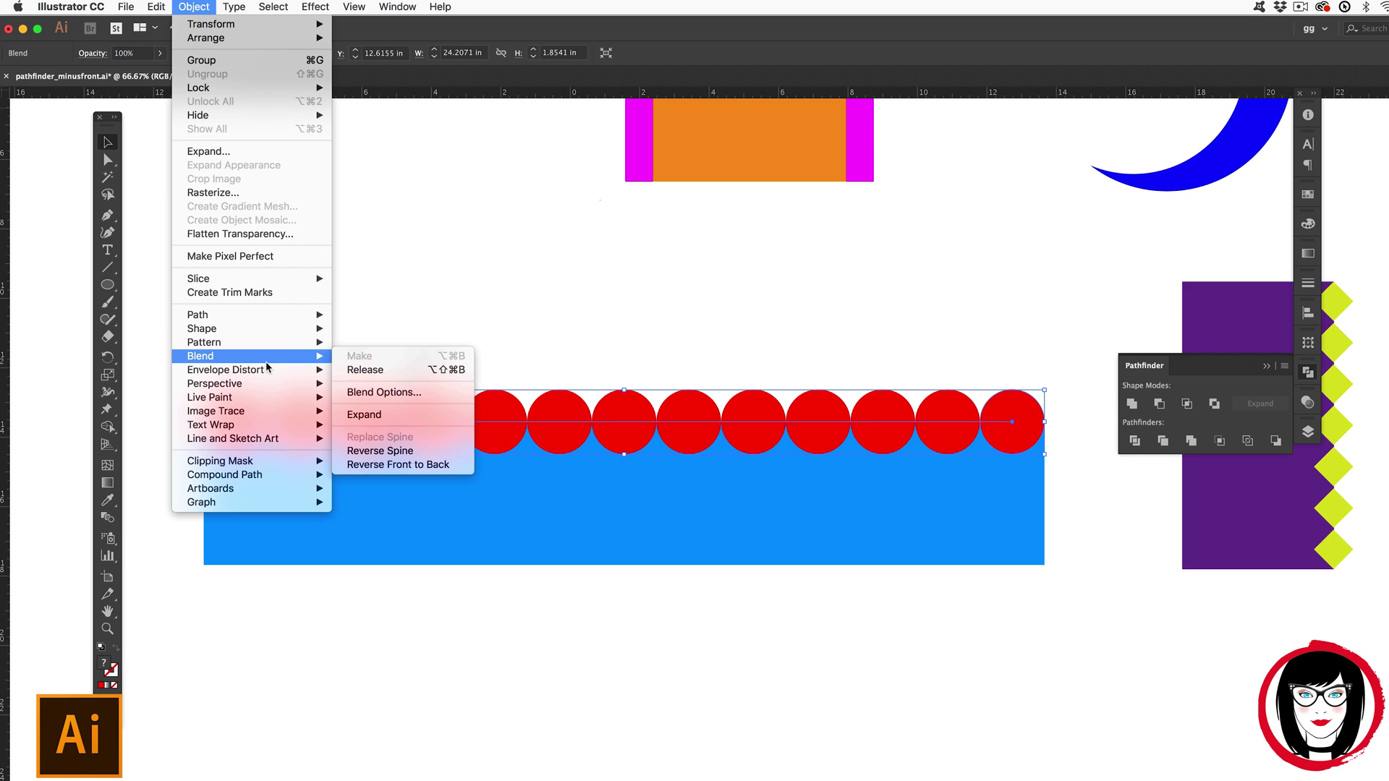
left_click(386, 421)
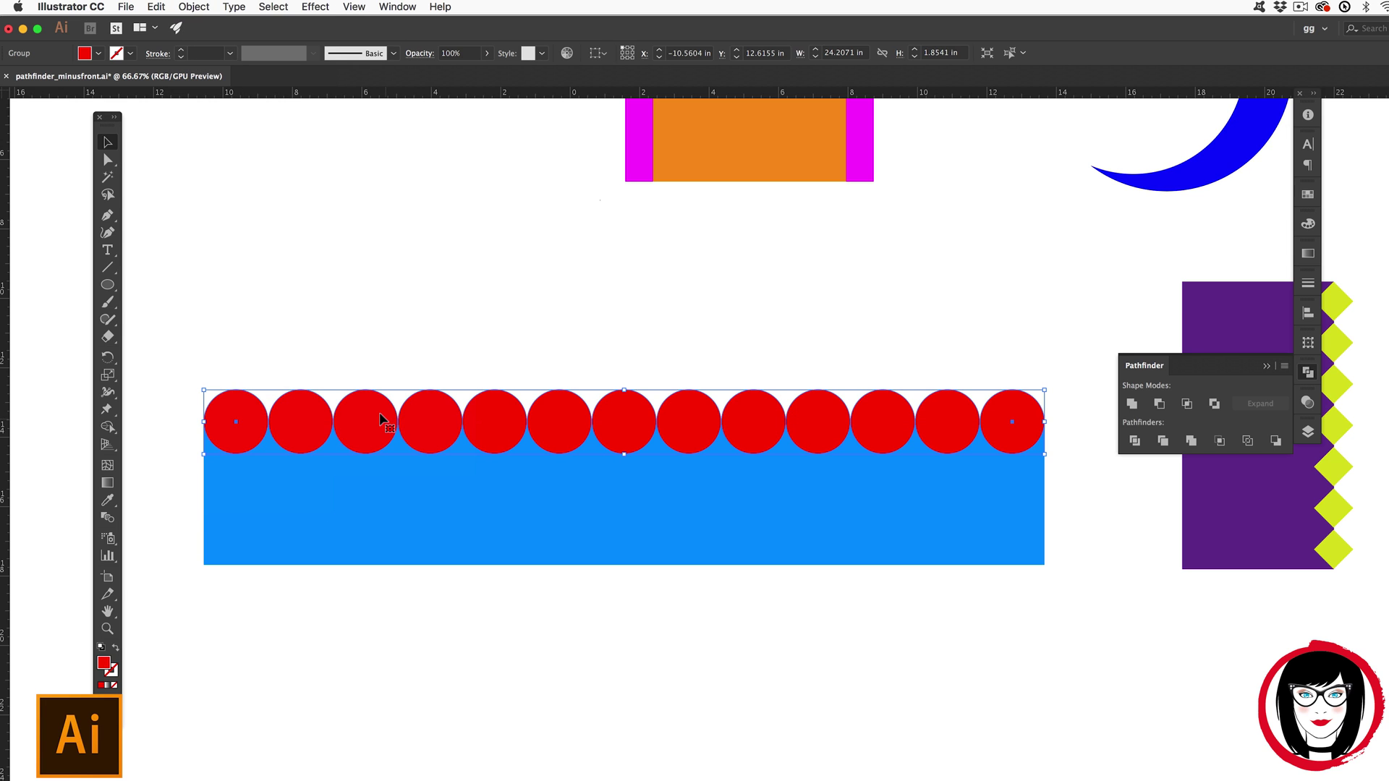
key("super+y")
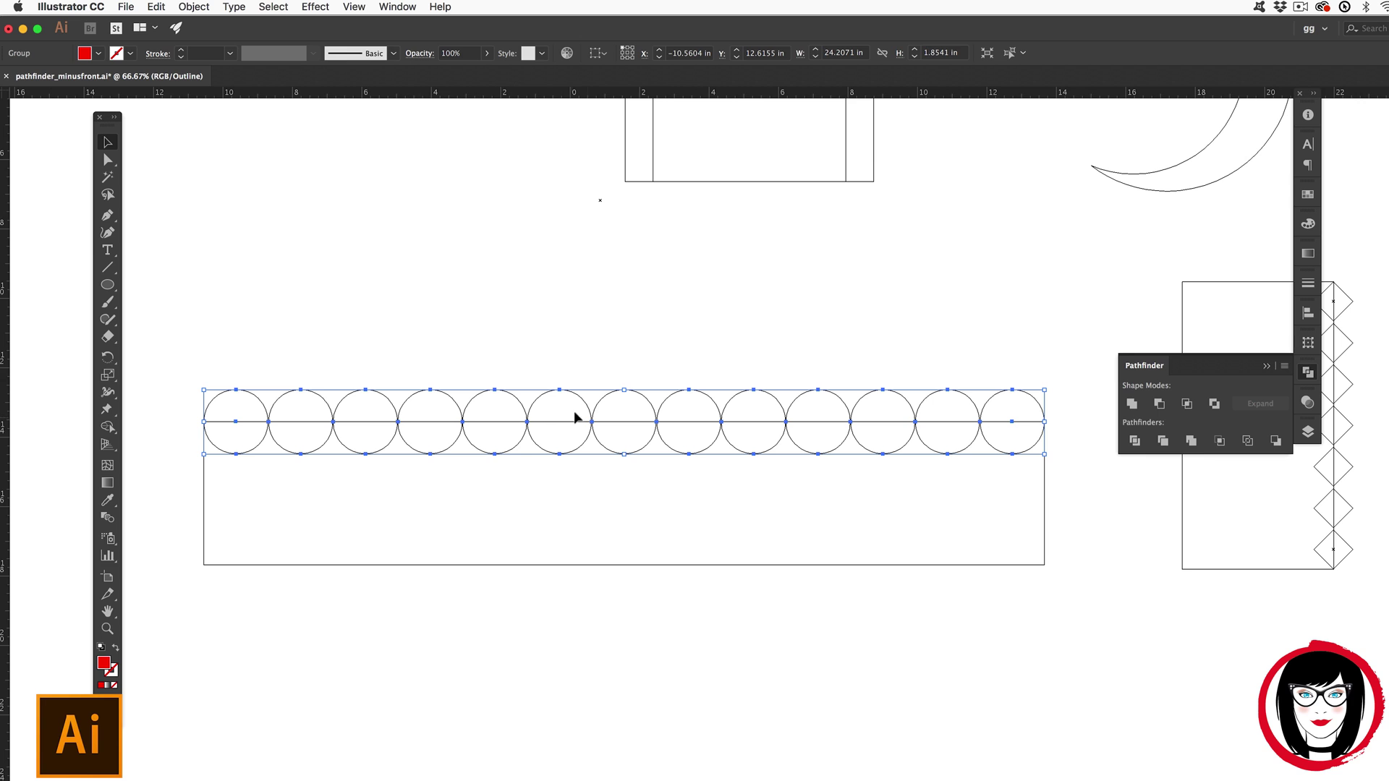
key("super+y")
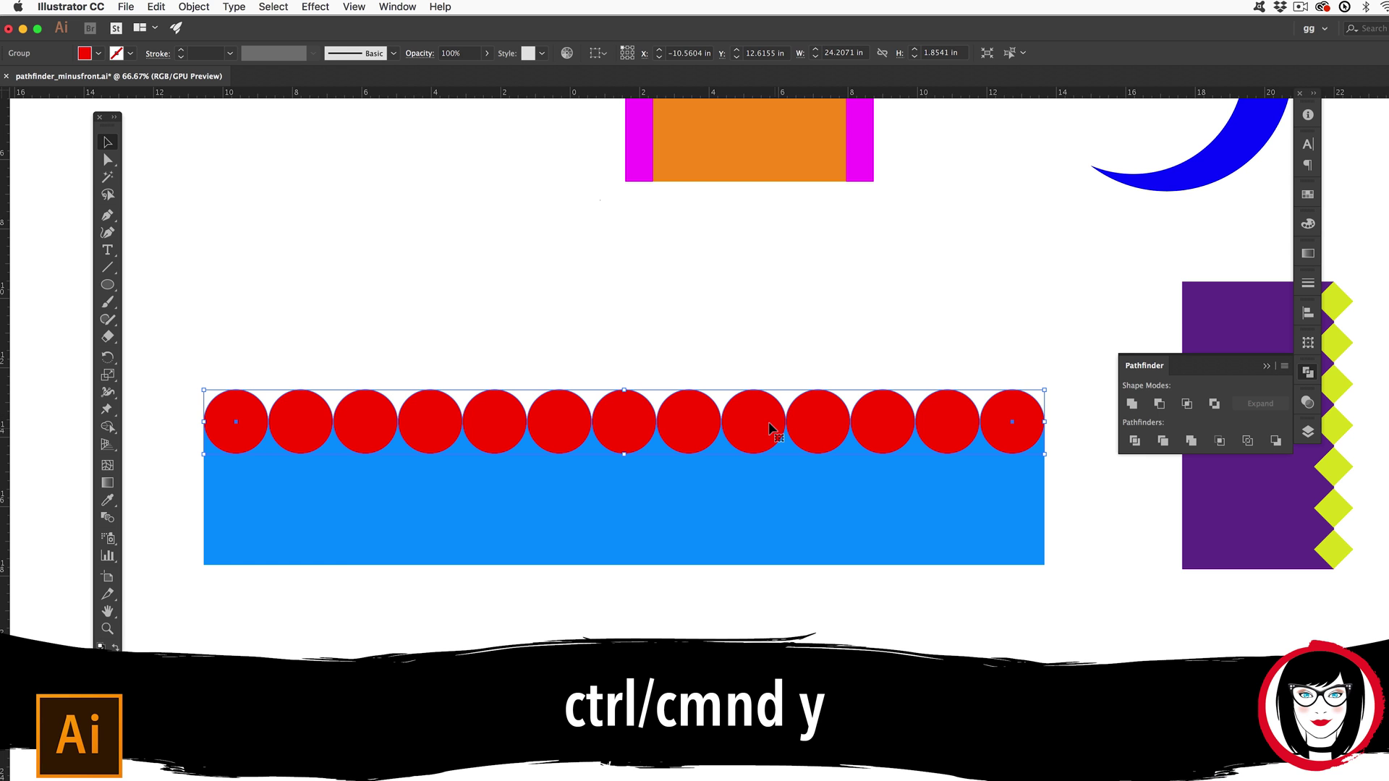
Step: Subtract the red circles from the blue rectangle with Minus Front, then zoom in on the scallops
left_click(373, 544, "shift")
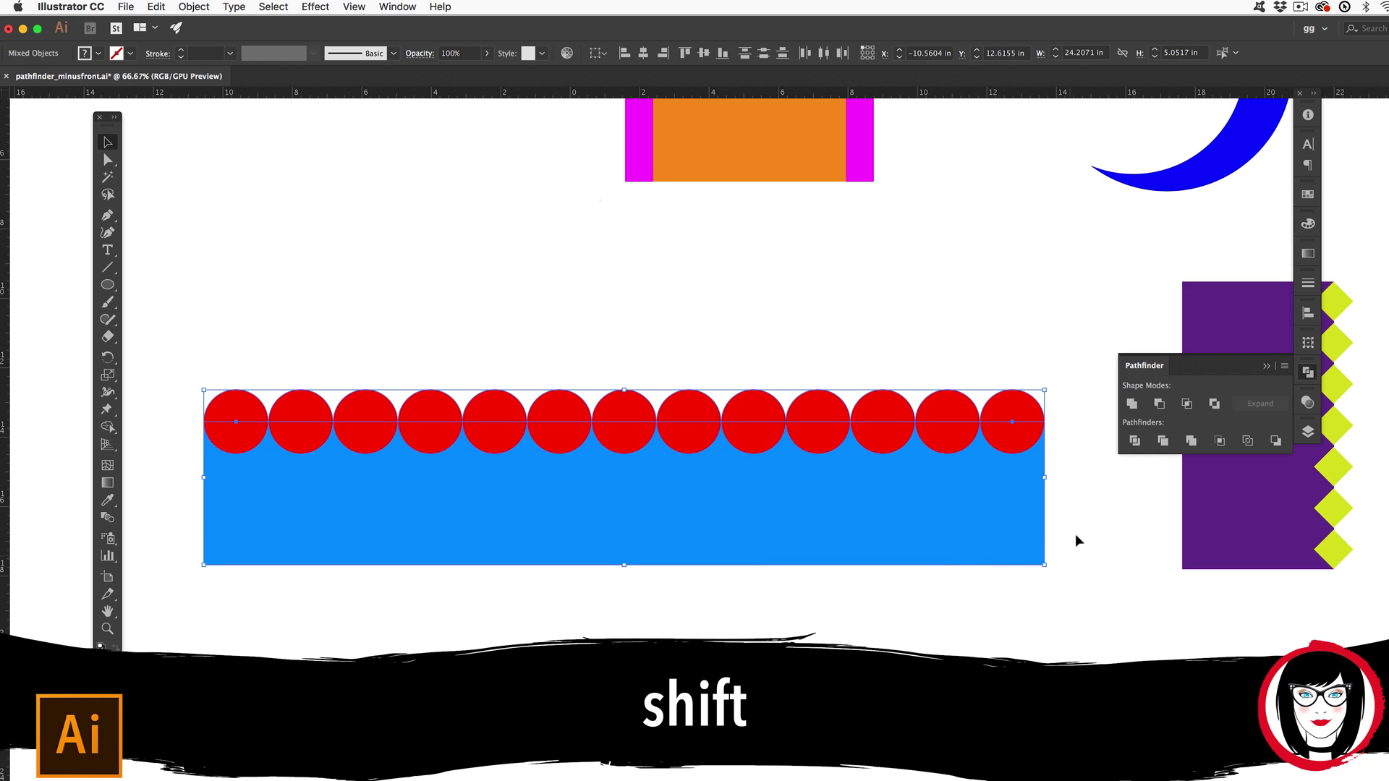
left_click(1159, 405)
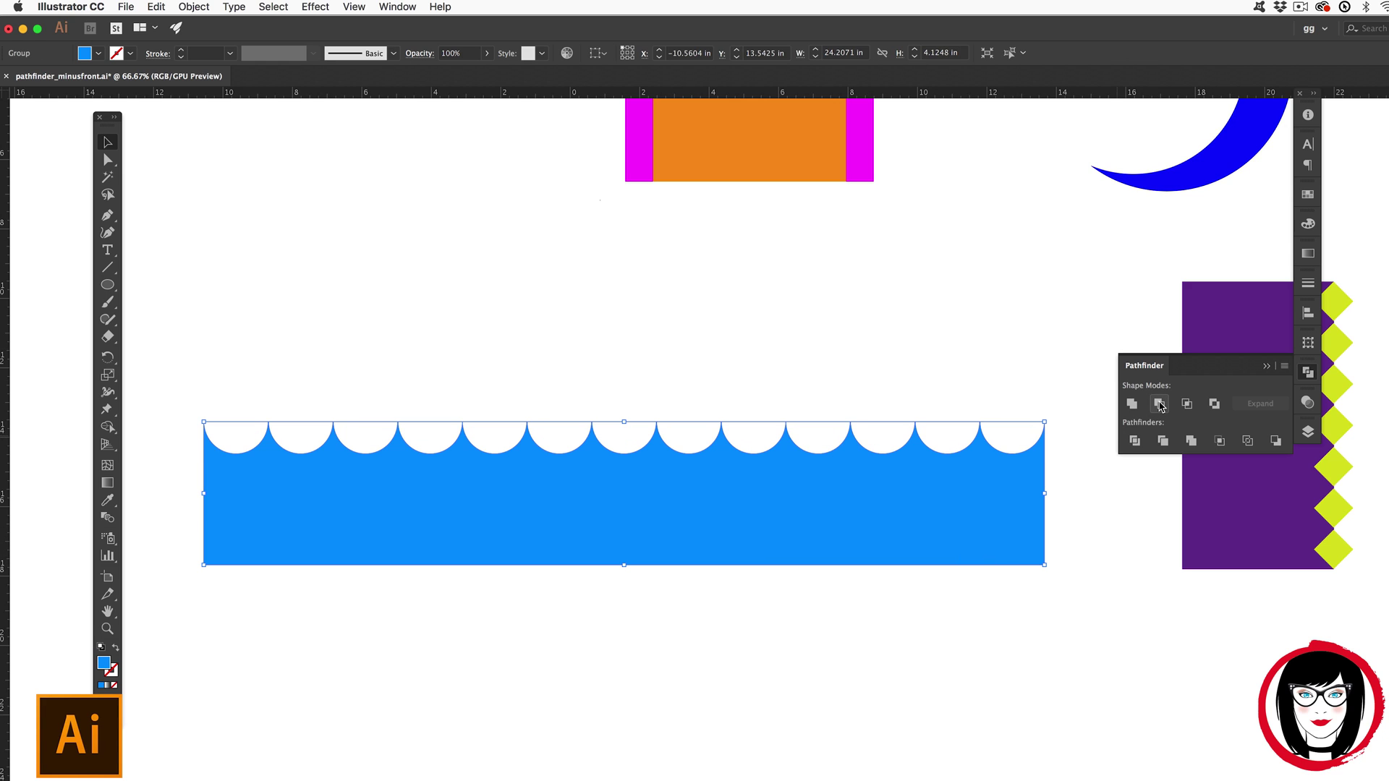
left_click(865, 357)
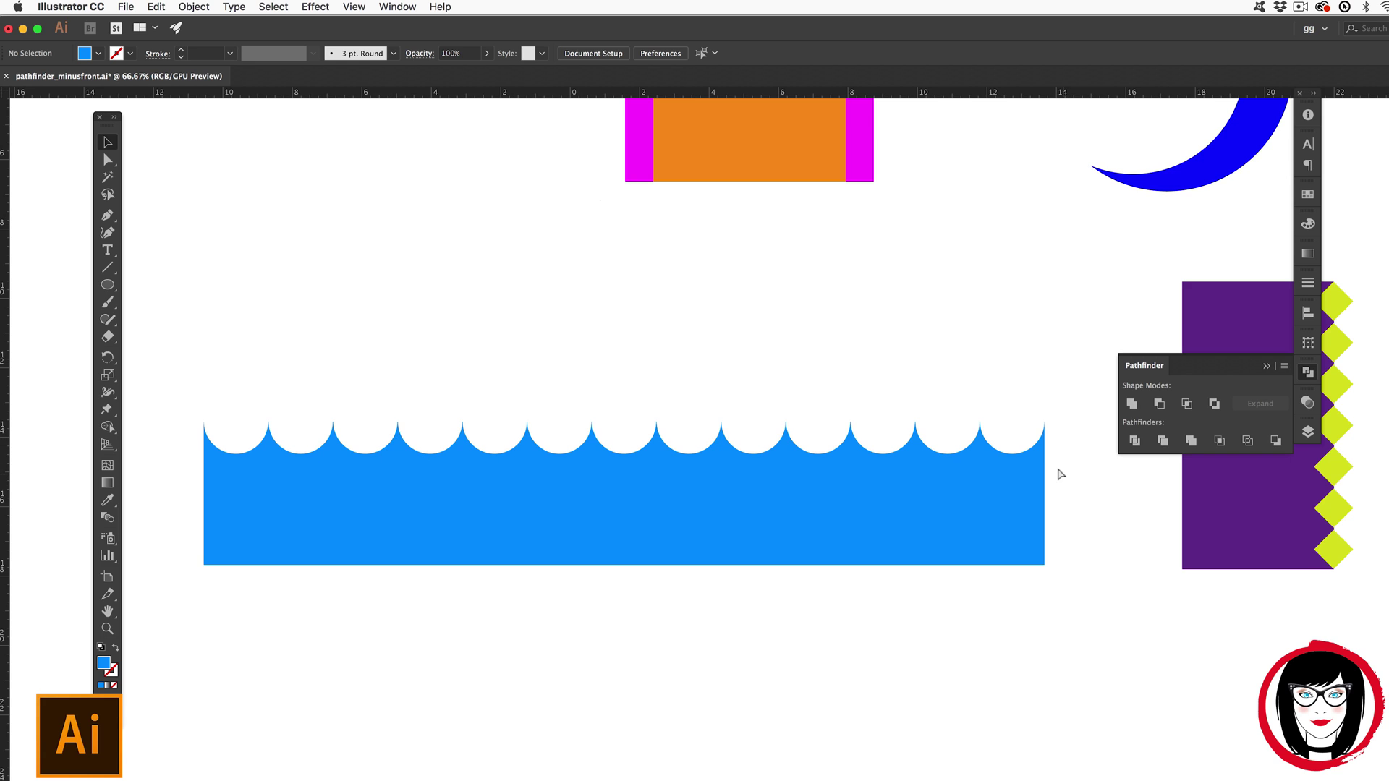
key("super+equal")
key("super+equal")
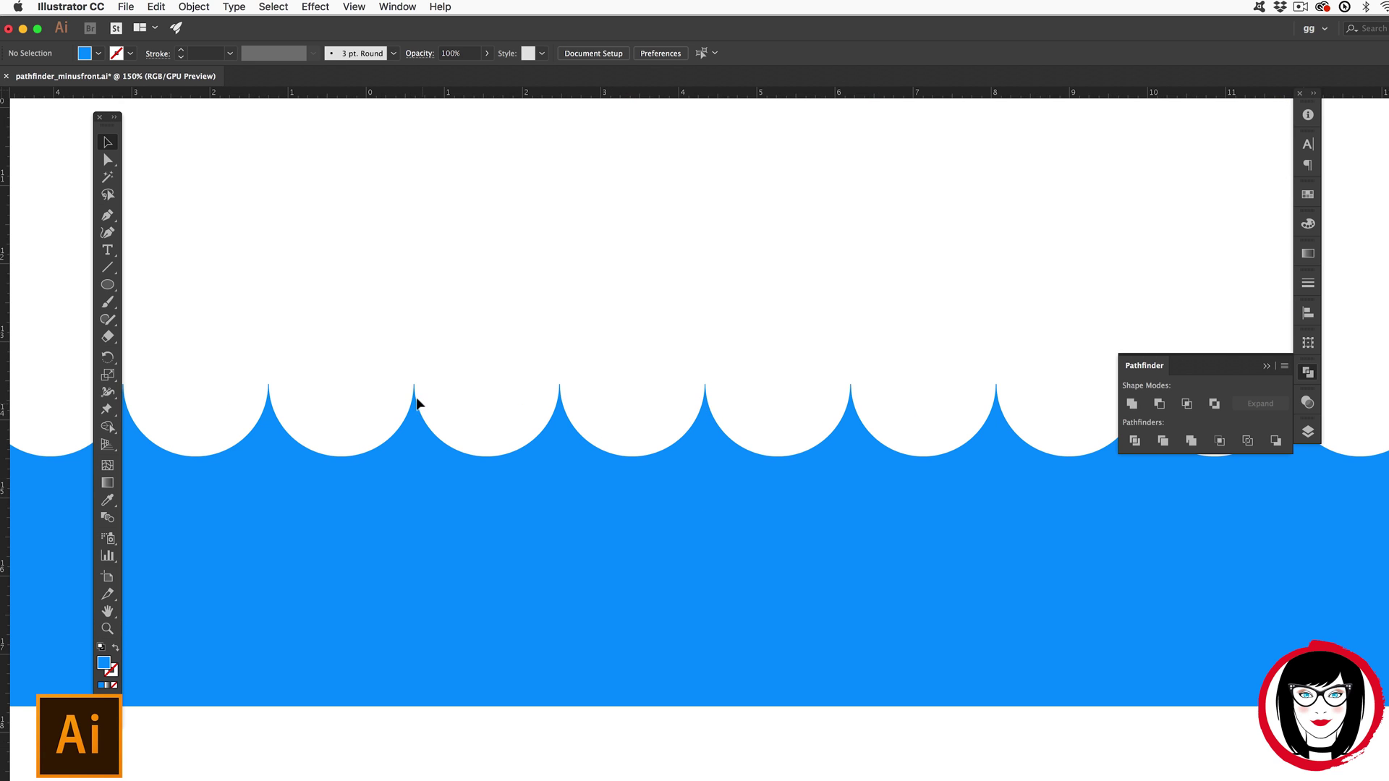
key("super+equal")
key("super+equal")
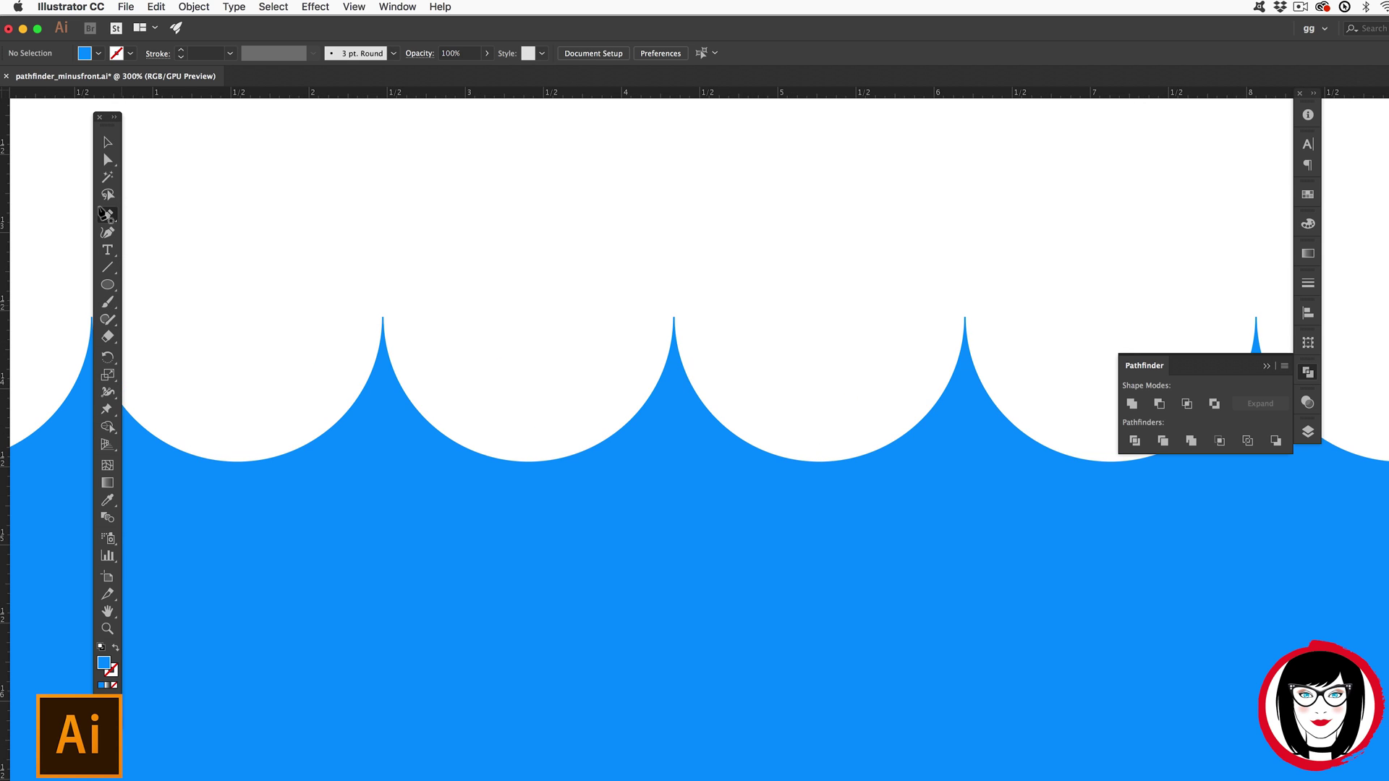
left_click(106, 215)
left_click(374, 140)
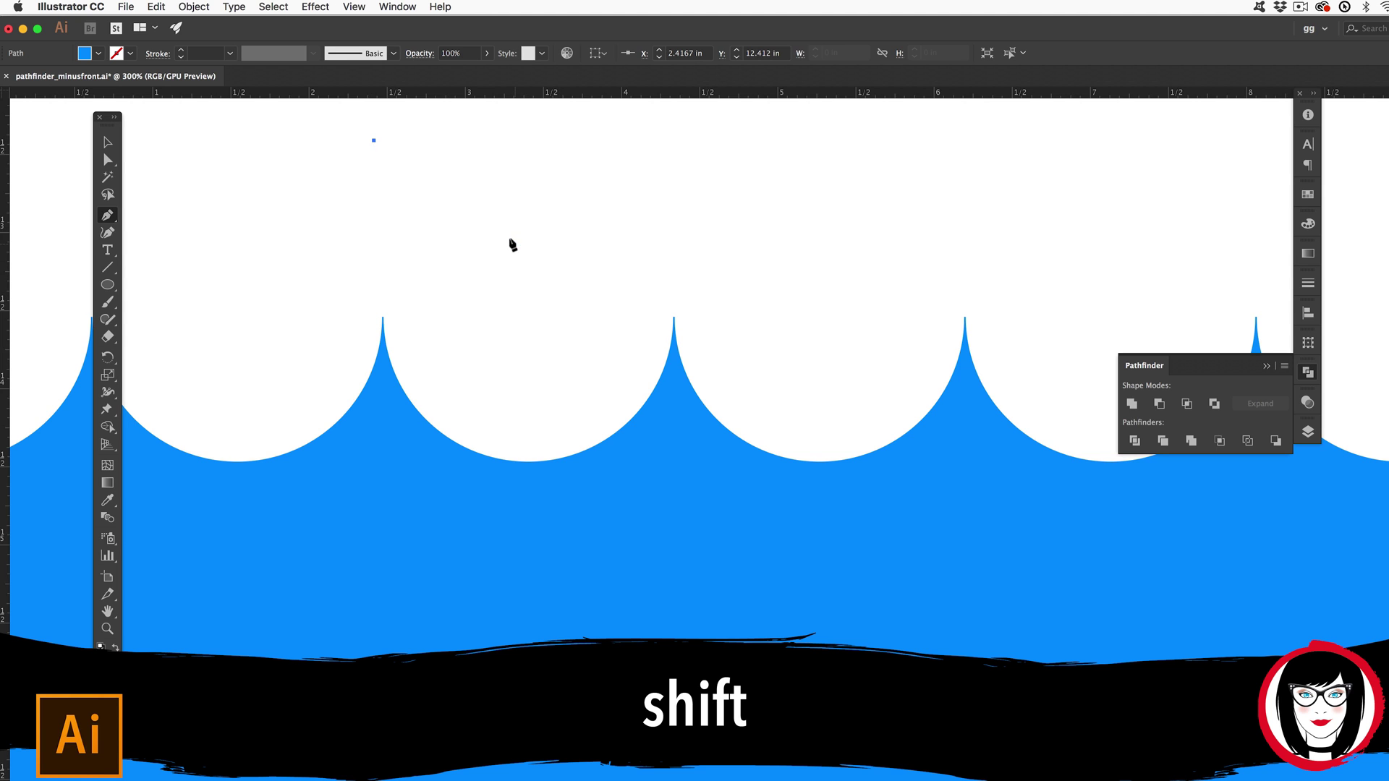
left_click_drag(514, 243, 657, 212)
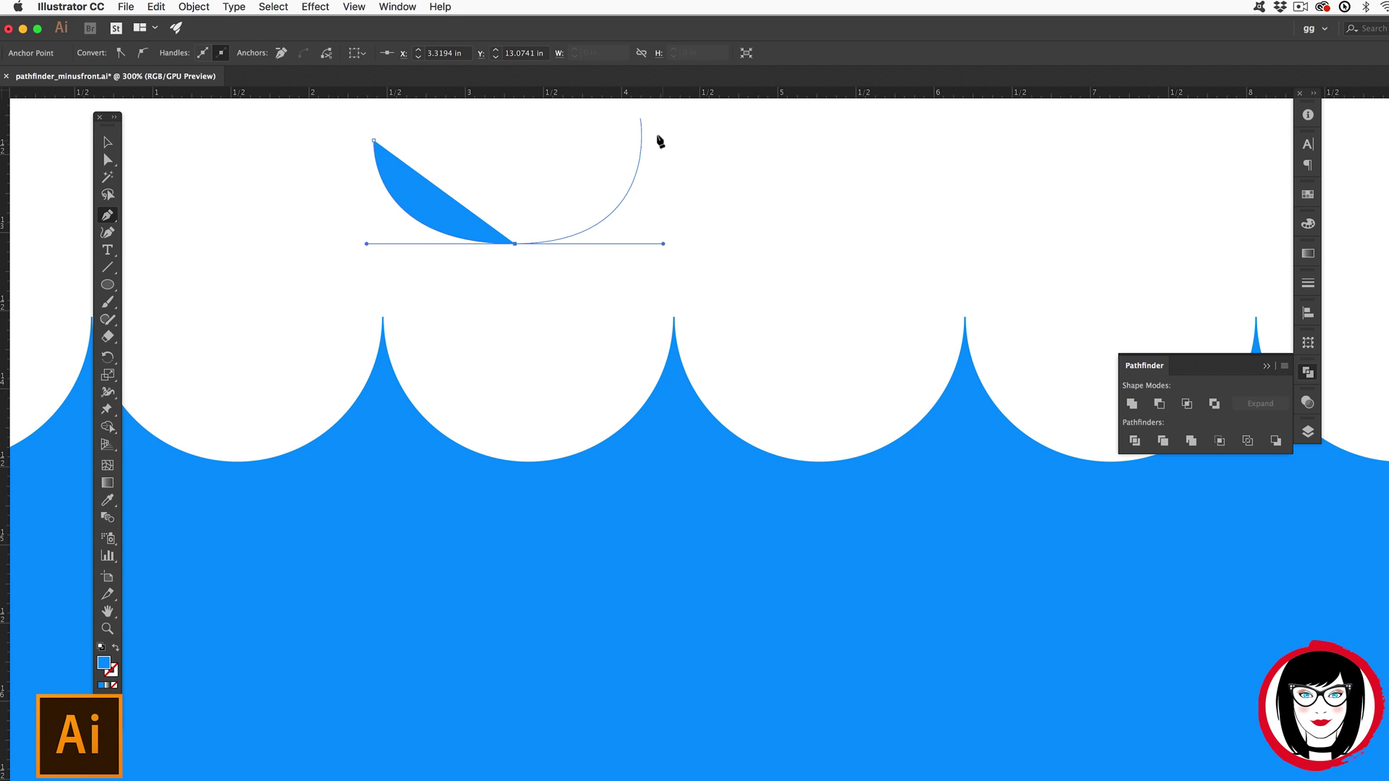
left_click(660, 140)
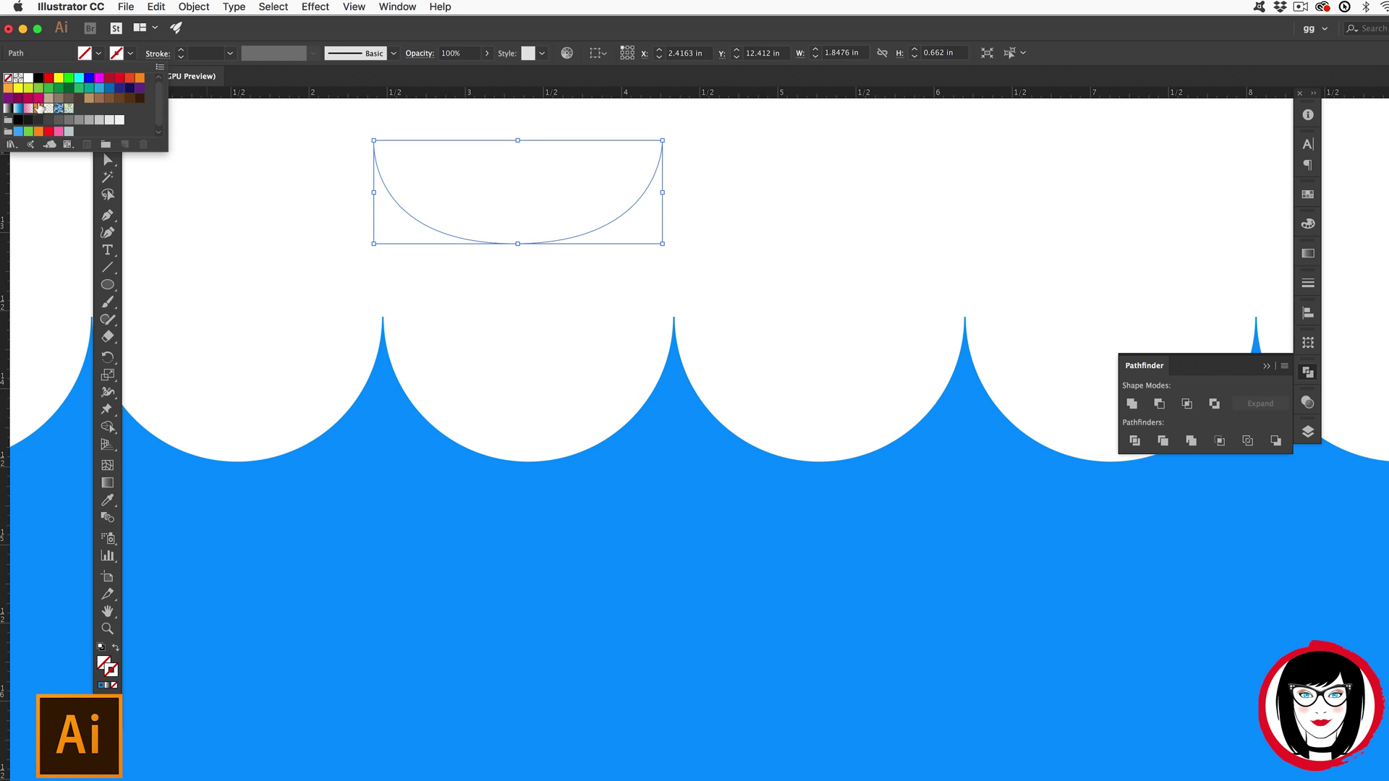
left_click(108, 88)
key("Escape")
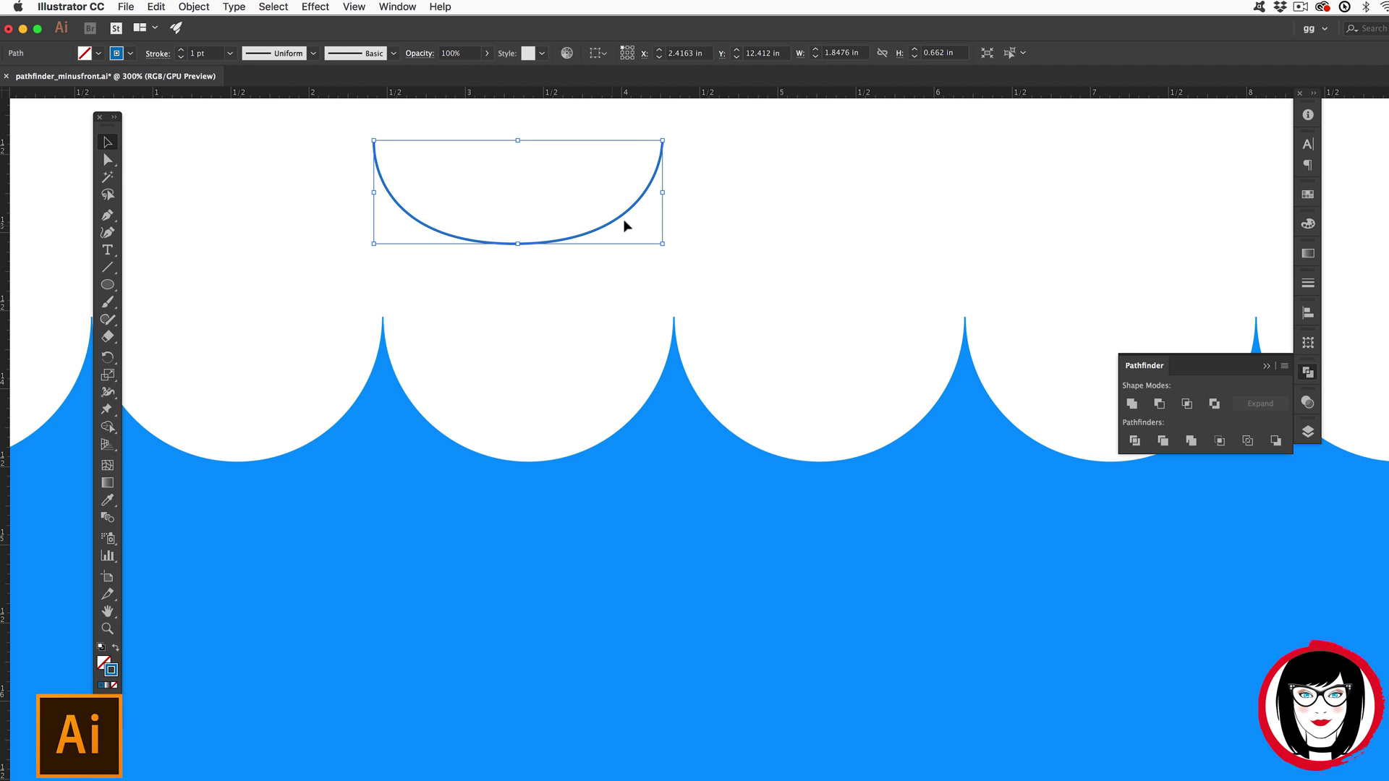
left_click(776, 248)
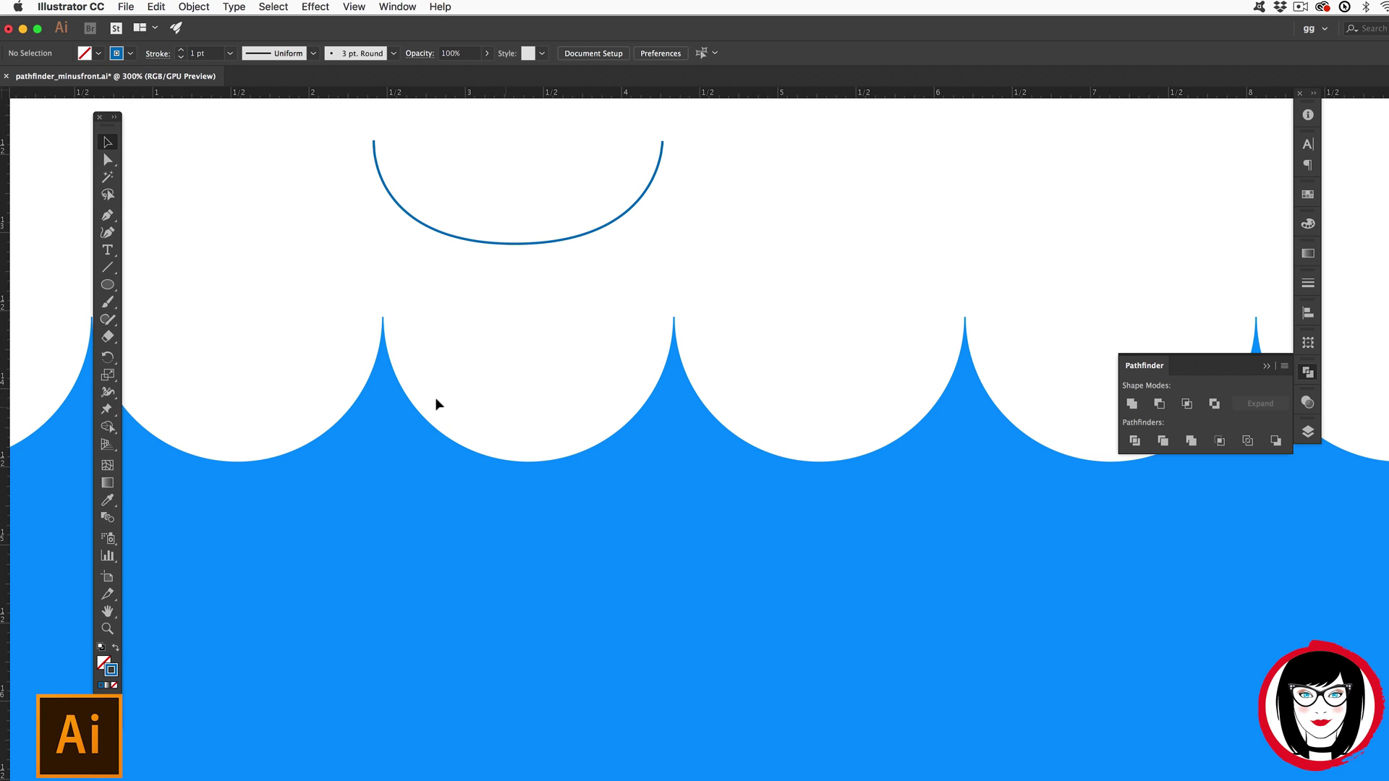
left_click(619, 230)
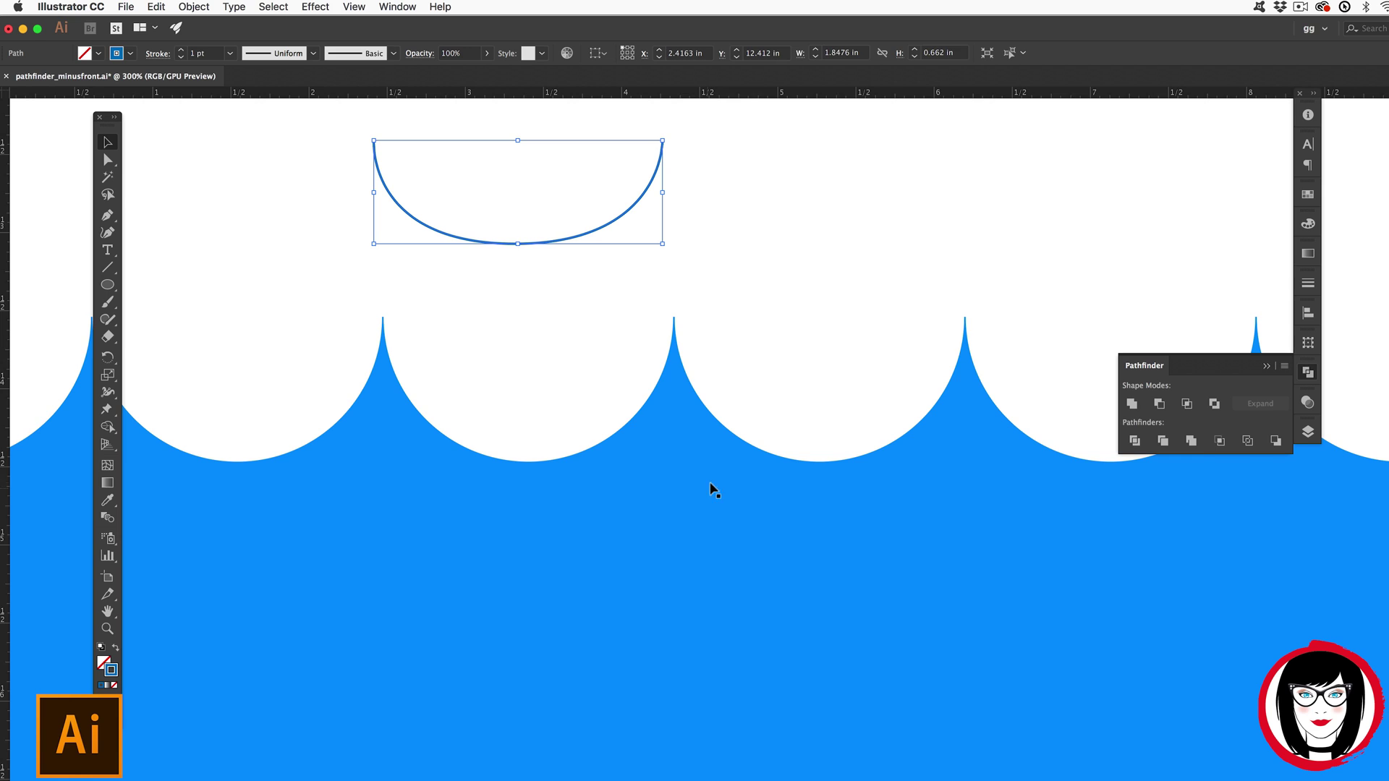
left_click(753, 293)
left_click_drag(753, 293, 445, 170)
key("Delete")
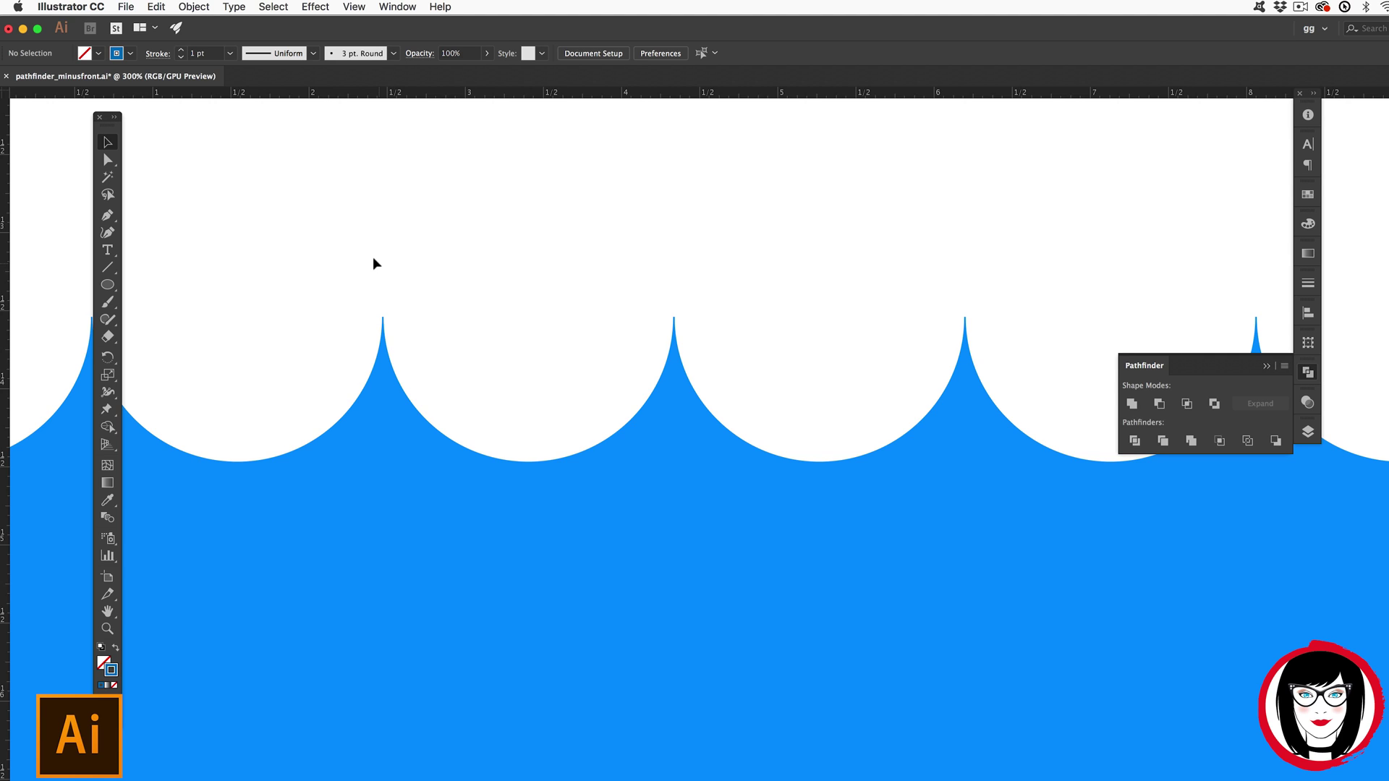
Step: Navigate to the purple rectangle and select the yellow diamonds on its right edge
key("super+minus")
key("super+minus")
key("super+minus")
key("super+minus")
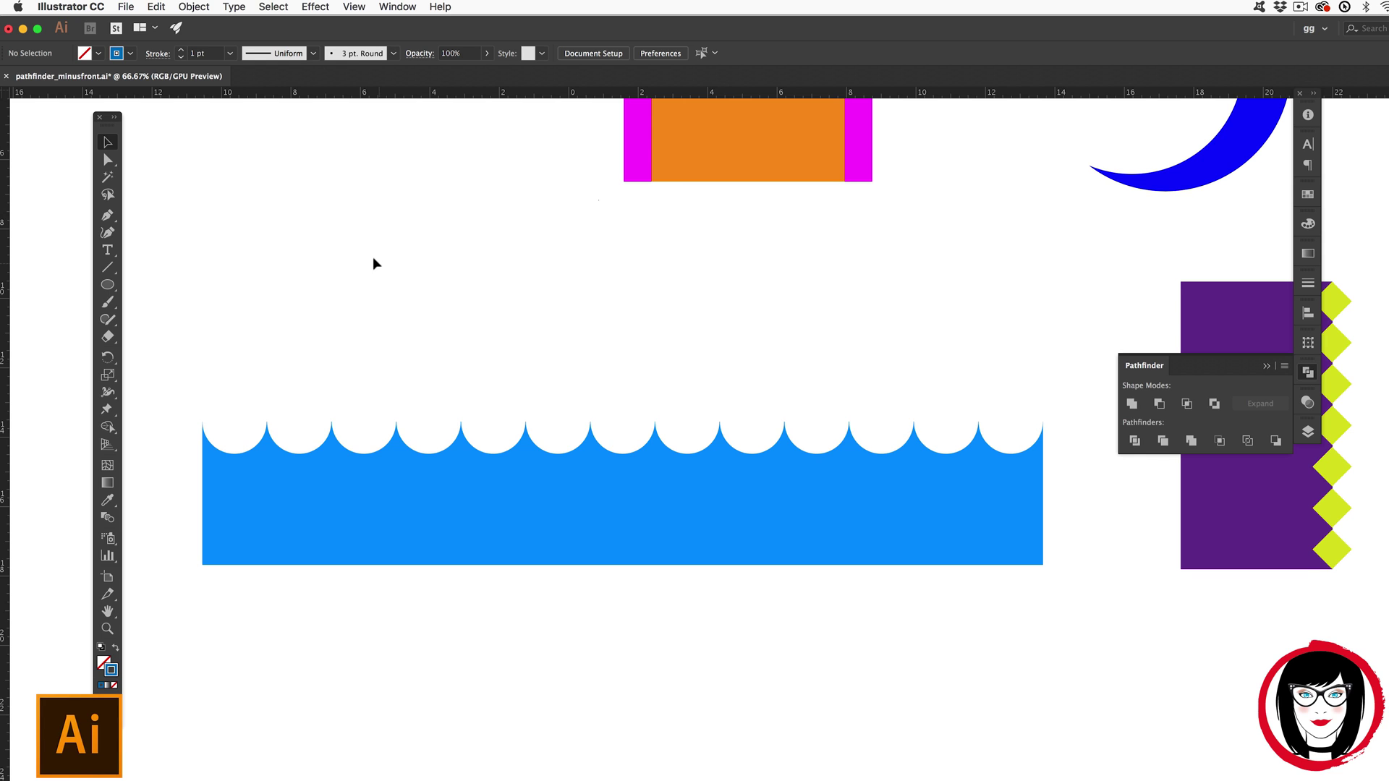
key("h")
left_click_drag(804, 477, 379, 507)
left_click_drag(788, 454, 573, 407)
key("super+equal")
key("super+equal")
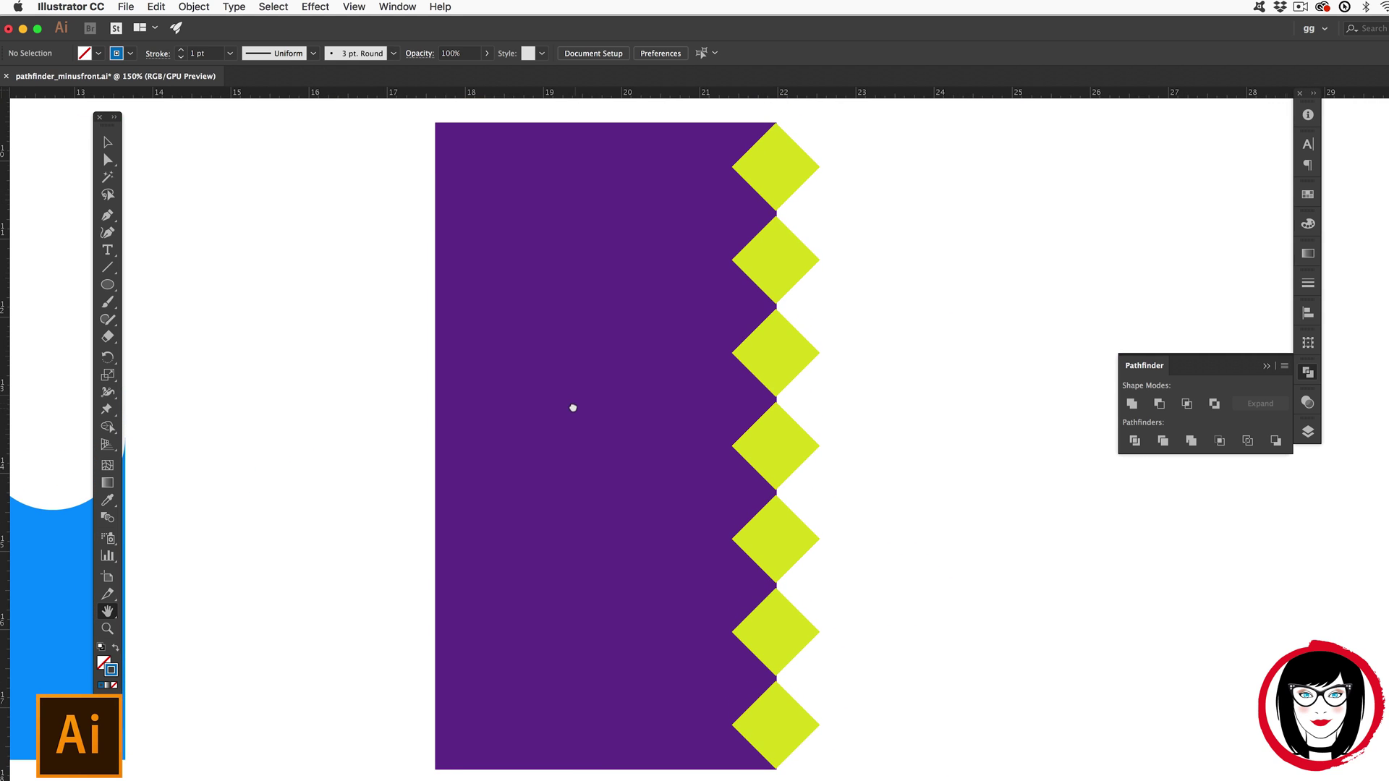
key("v")
left_click(767, 350)
Step: Delete the yellow diamonds, draw a new lime square and rotate it 45° into a diamond
key("Delete")
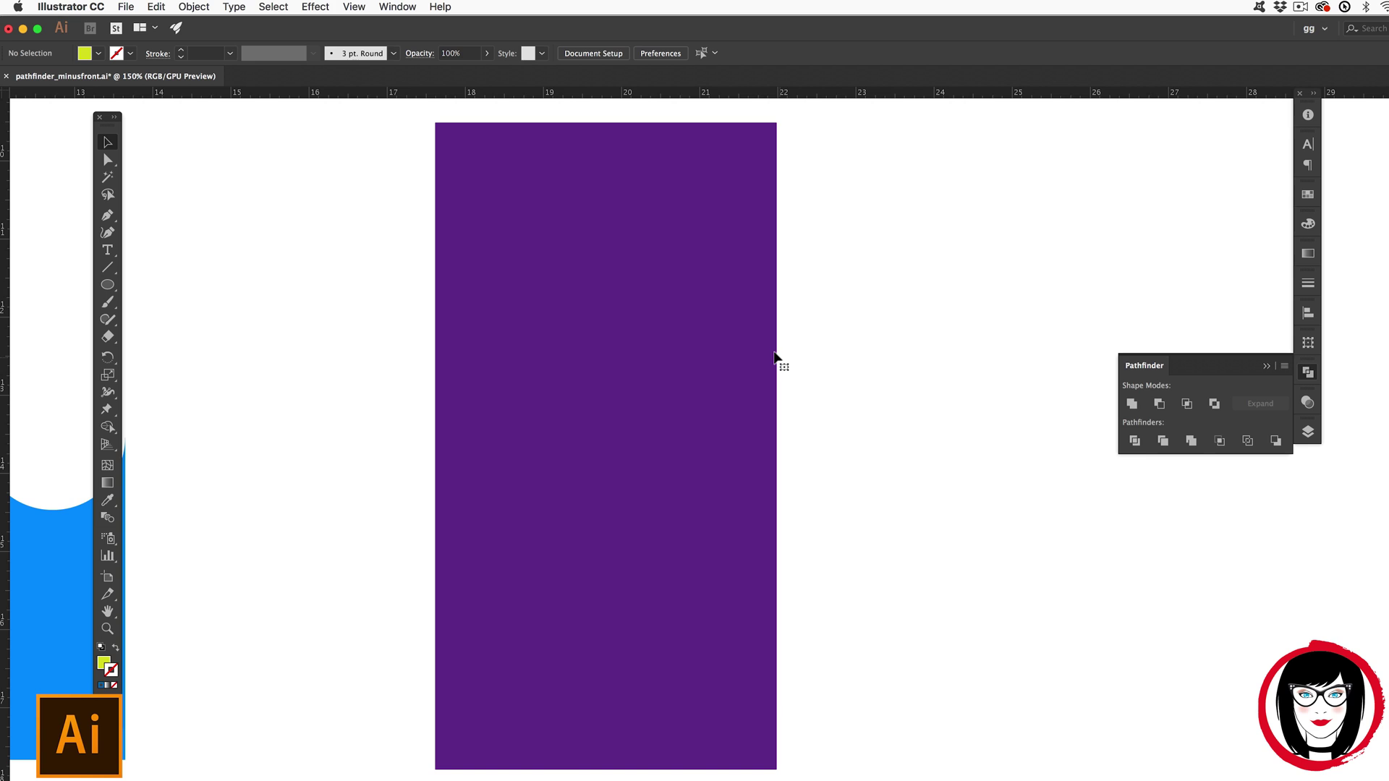
left_click_drag(107, 284, 183, 290)
left_click_drag(839, 243, 938, 282)
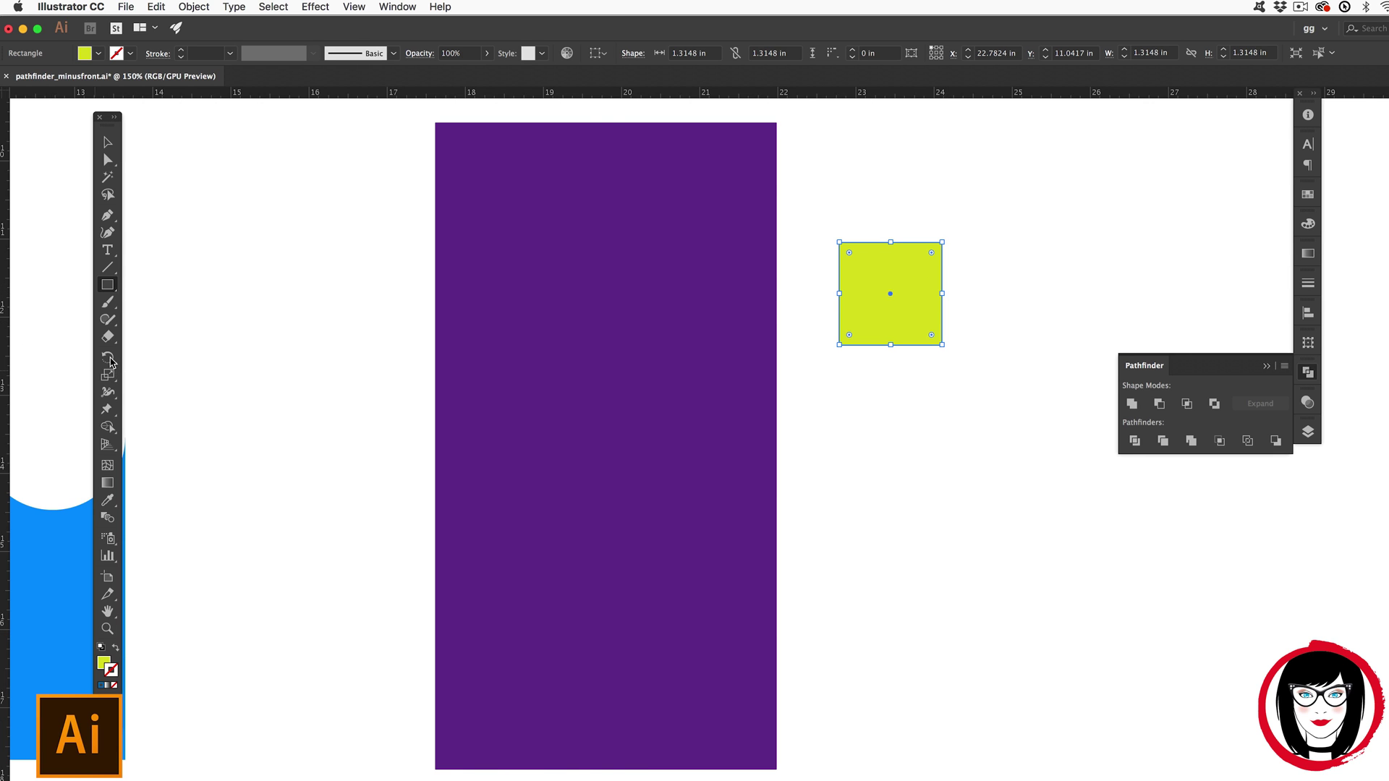
key("r")
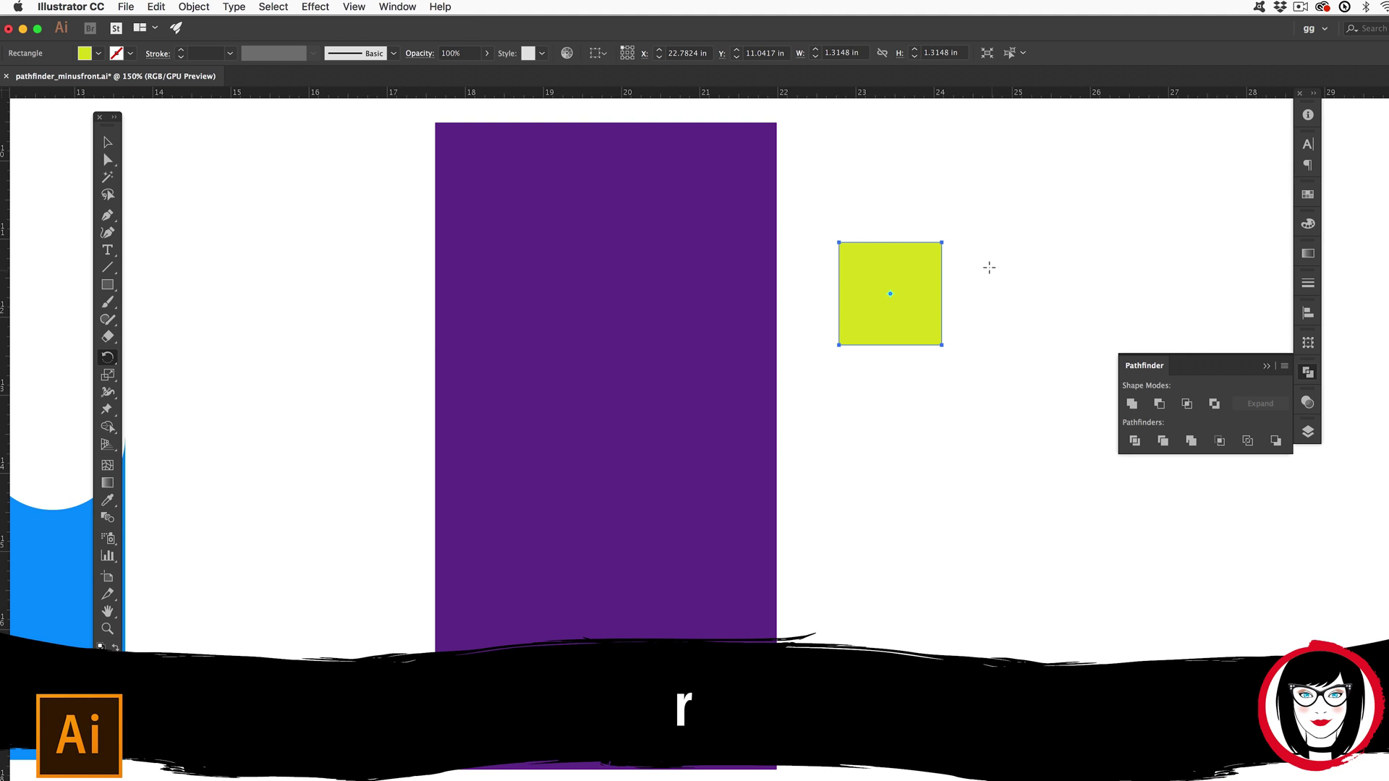
left_click_drag(949, 235, 977, 276)
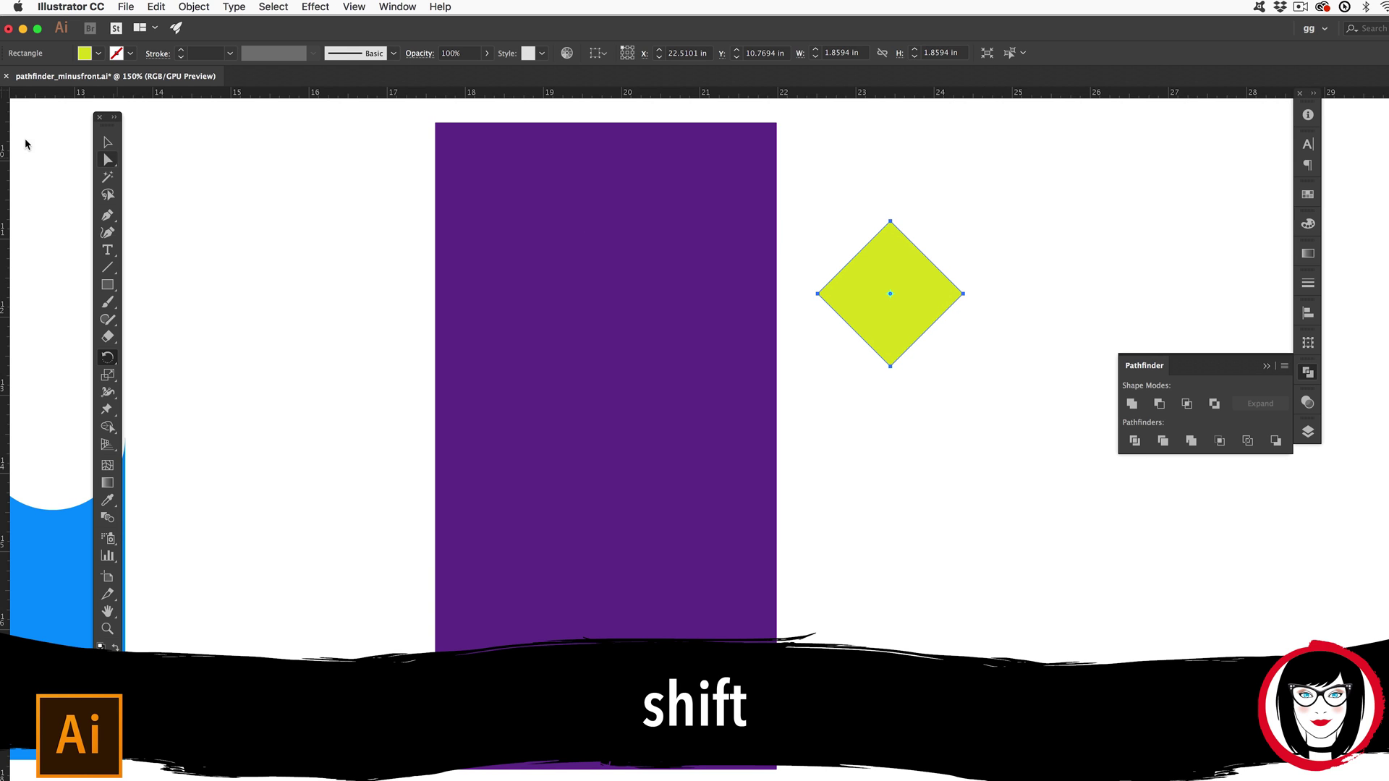
Step: Move the diamond onto the purple rectangle's top-right edge and select both shapes
left_click(108, 143)
left_click_drag(901, 305, 792, 222)
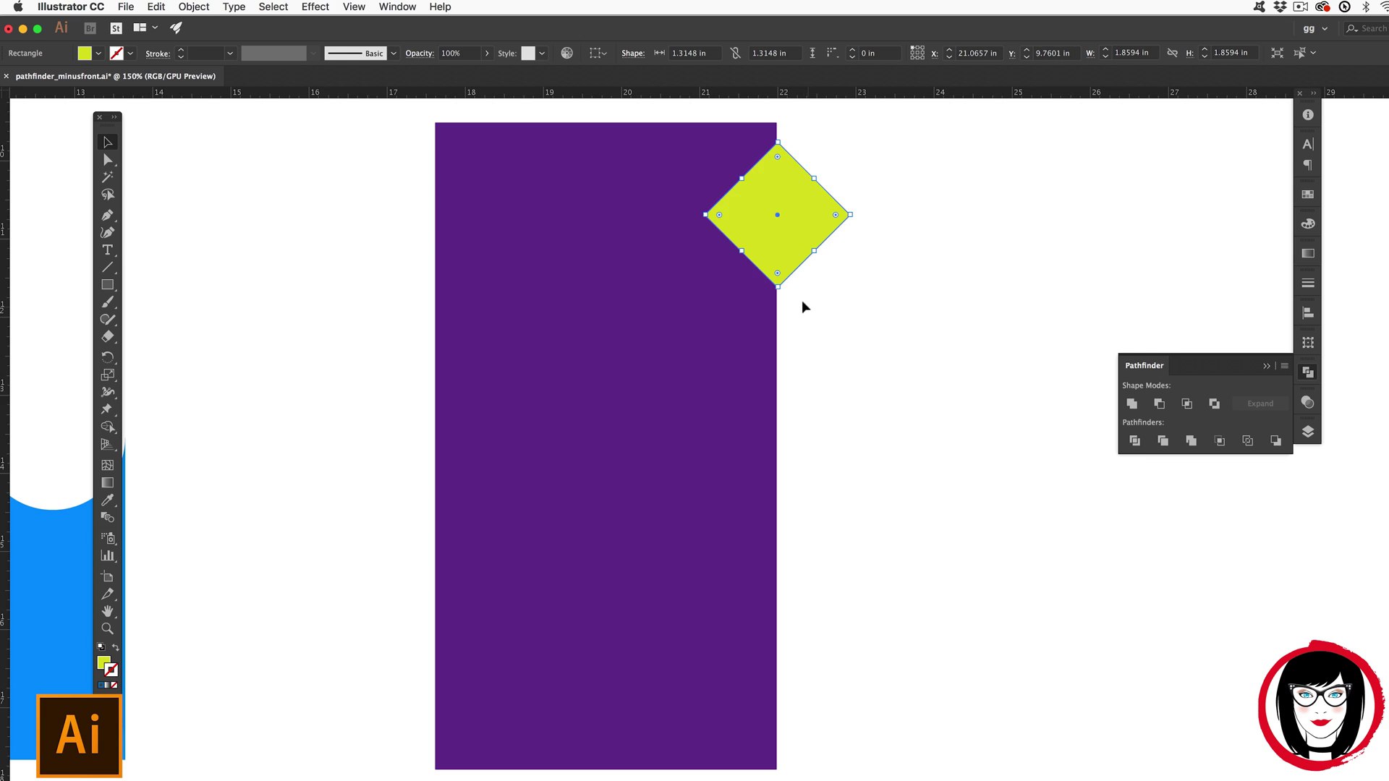
left_click(744, 329, "shift")
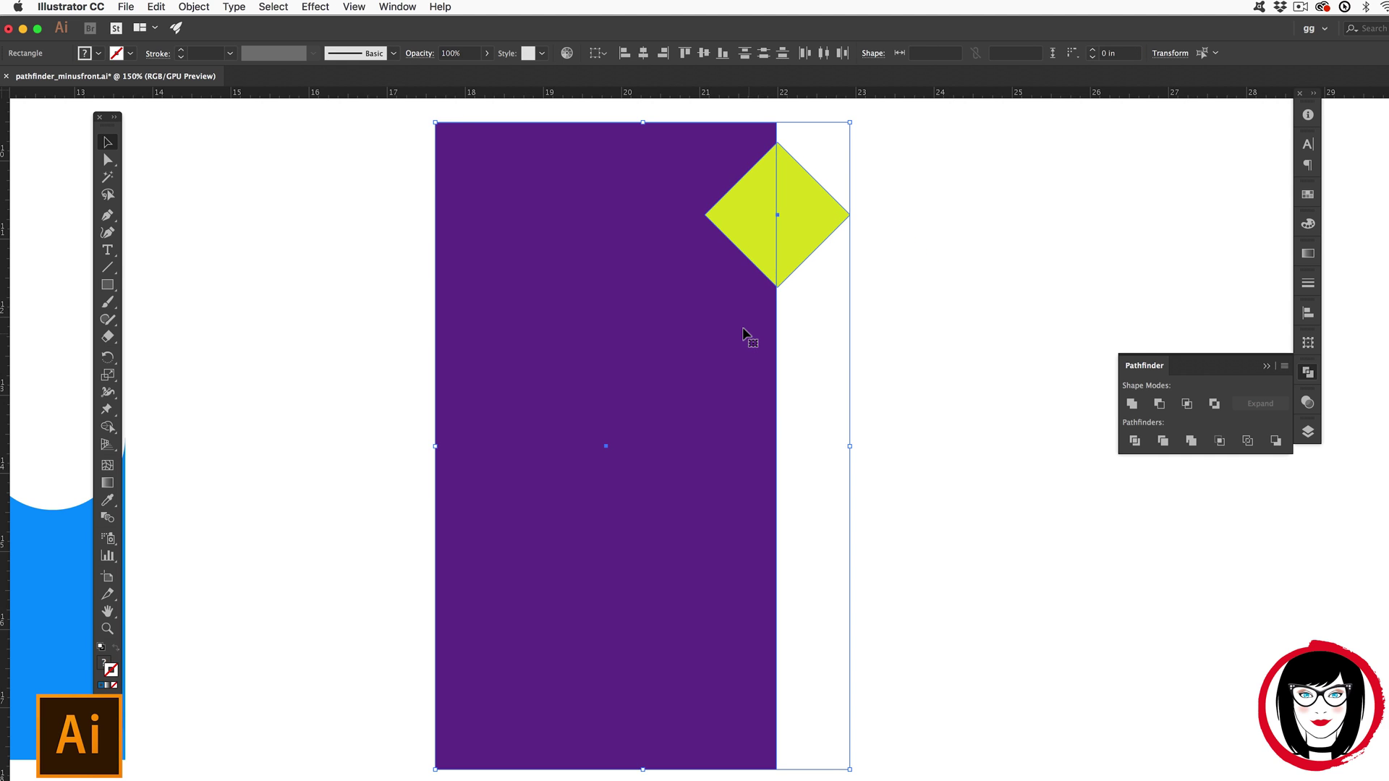
Step: Align the diamond's top with the rectangle's top using Vertical Align Top
left_click(1310, 314)
left_click(1227, 345)
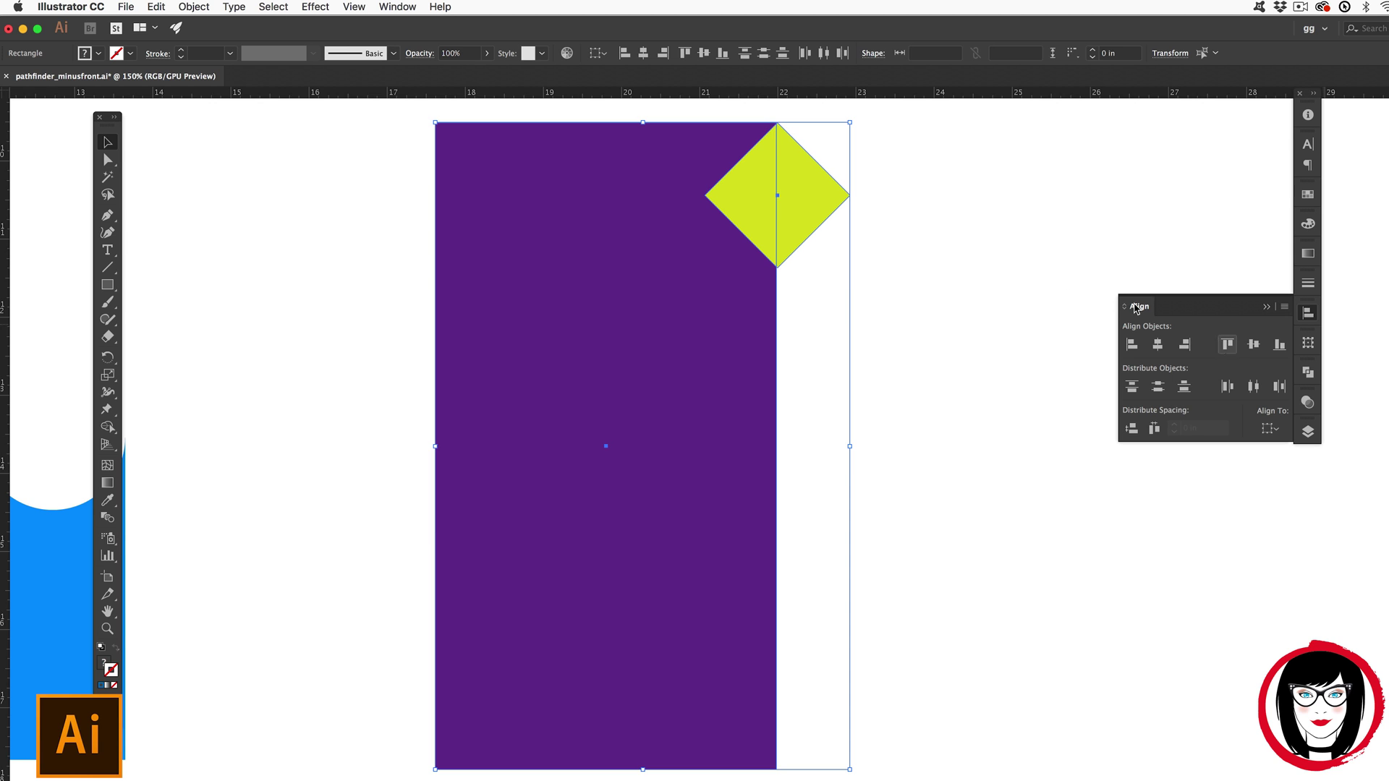
left_click(1030, 256)
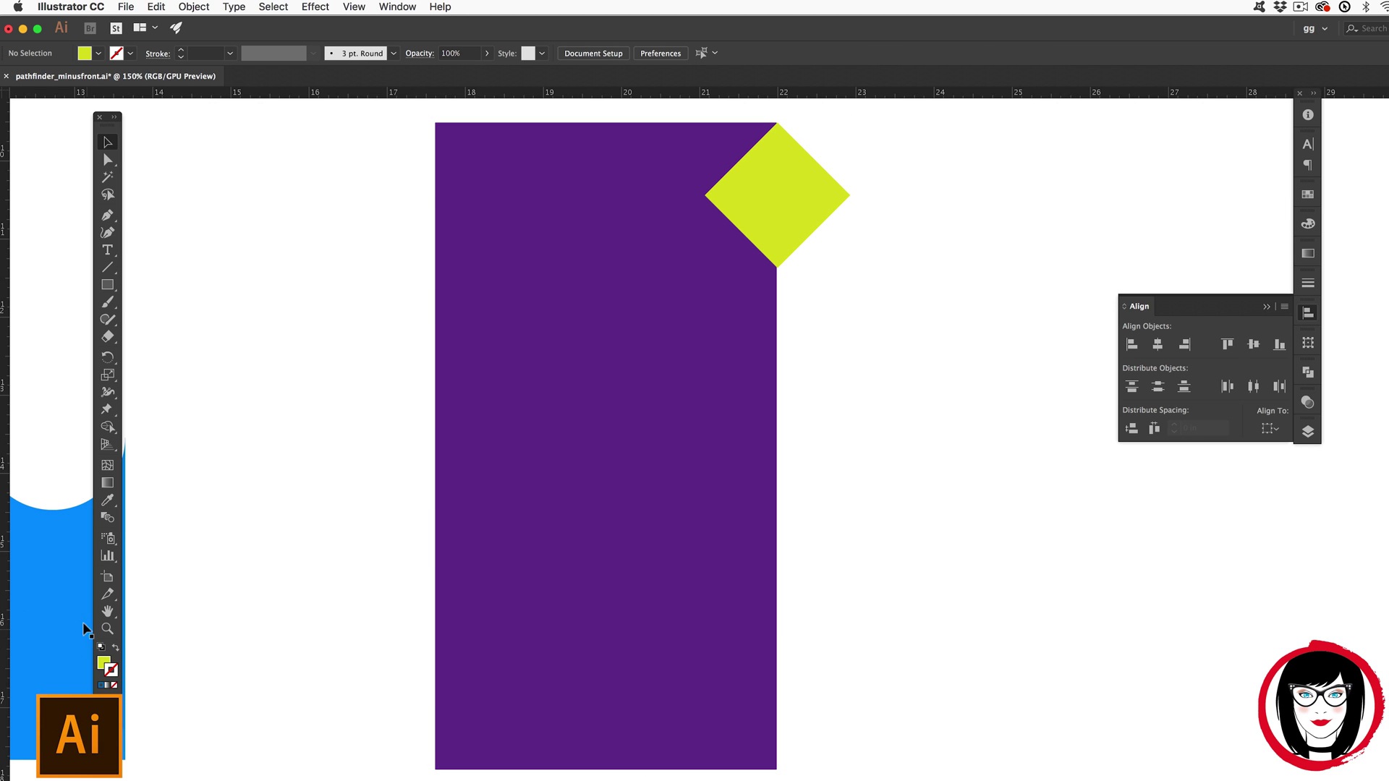
Step: Zoom in under Outline view and nudge the diamond left so it centres on the right edge
left_click(107, 629)
left_click_drag(930, 303, 1017, 319)
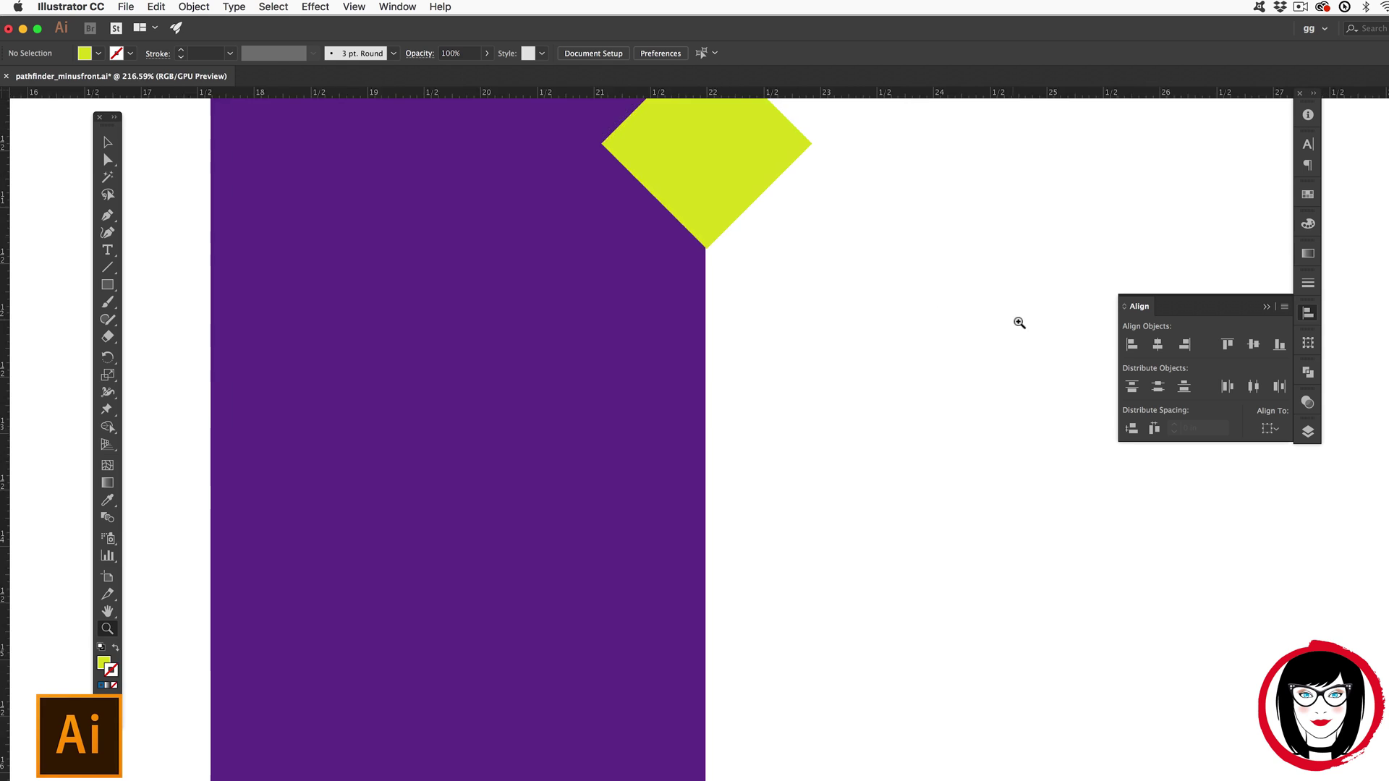
key("h")
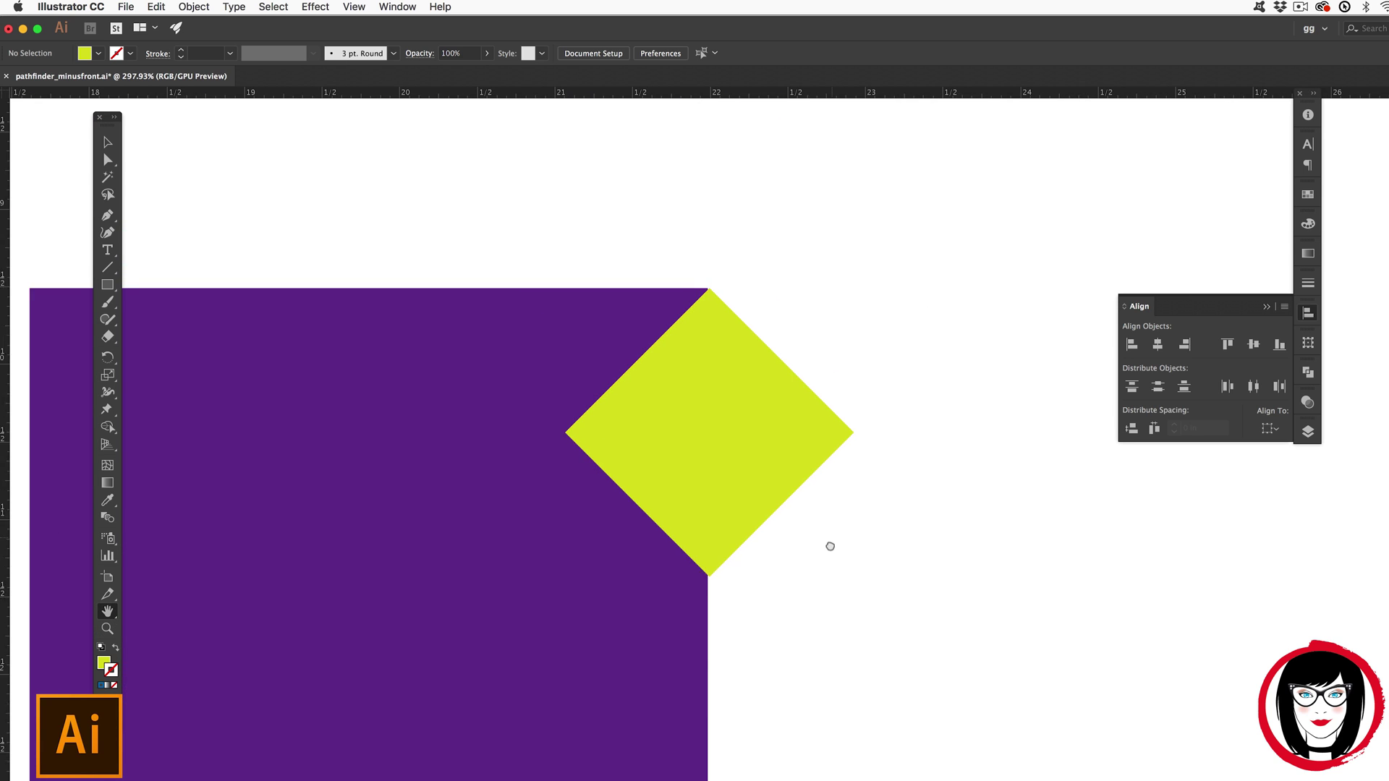
left_click_drag(830, 546, 830, 556)
key("super+y")
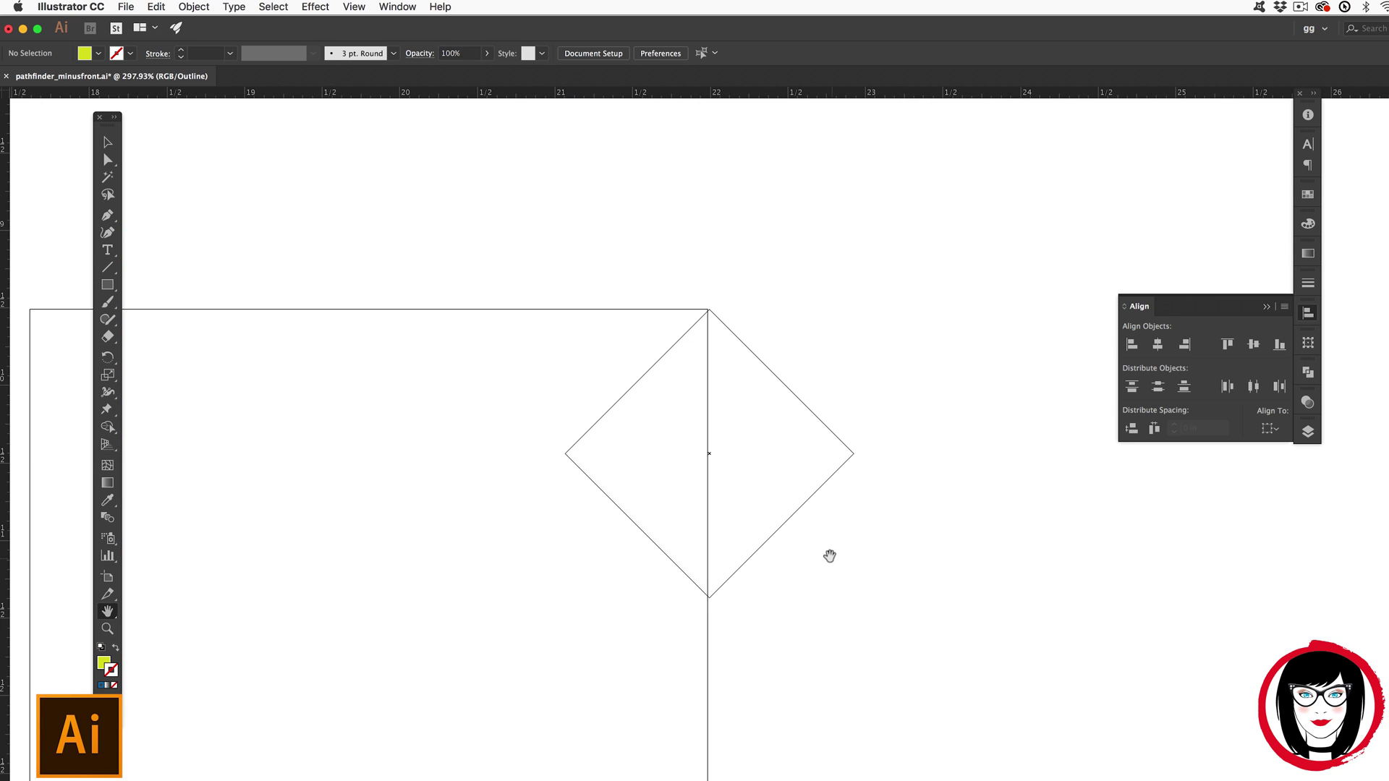
key("super+equal")
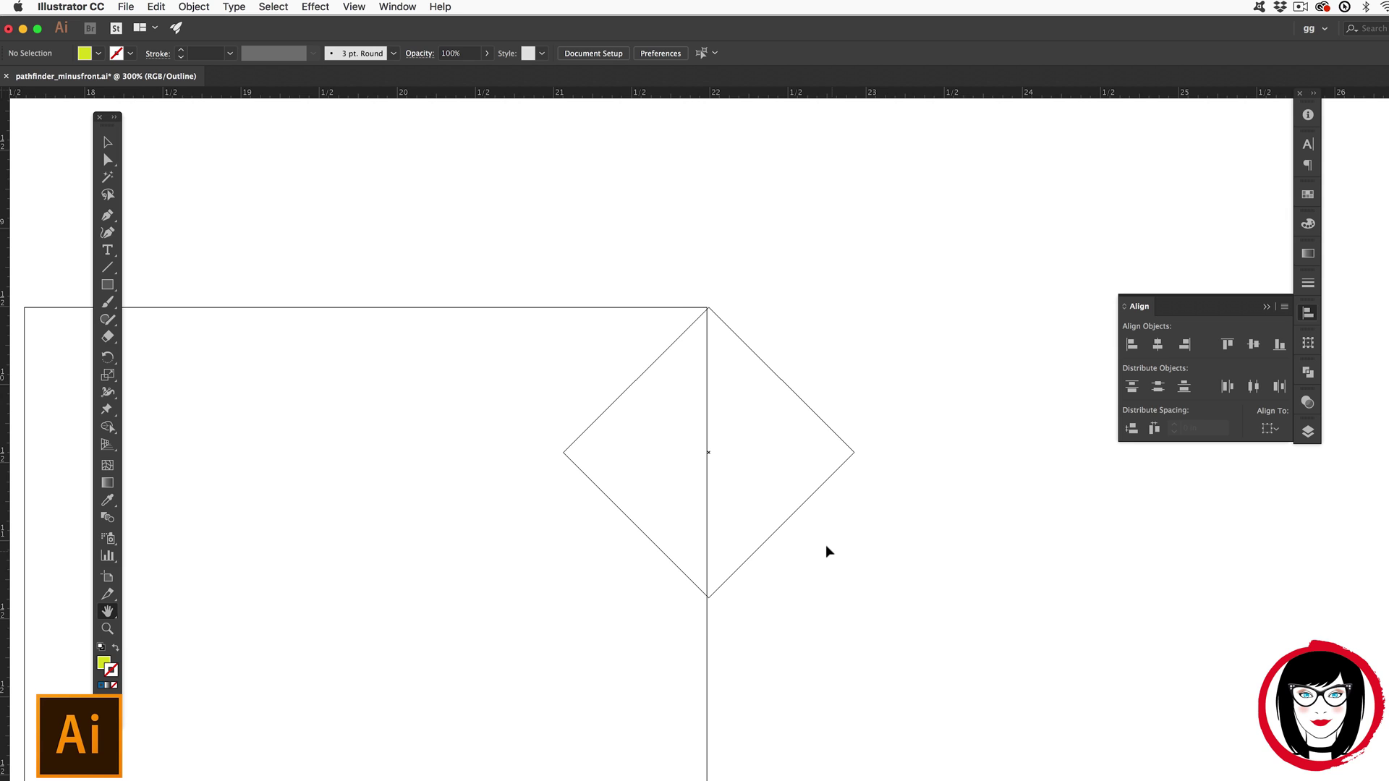
key("super+equal")
key("super+equal")
left_click(106, 143)
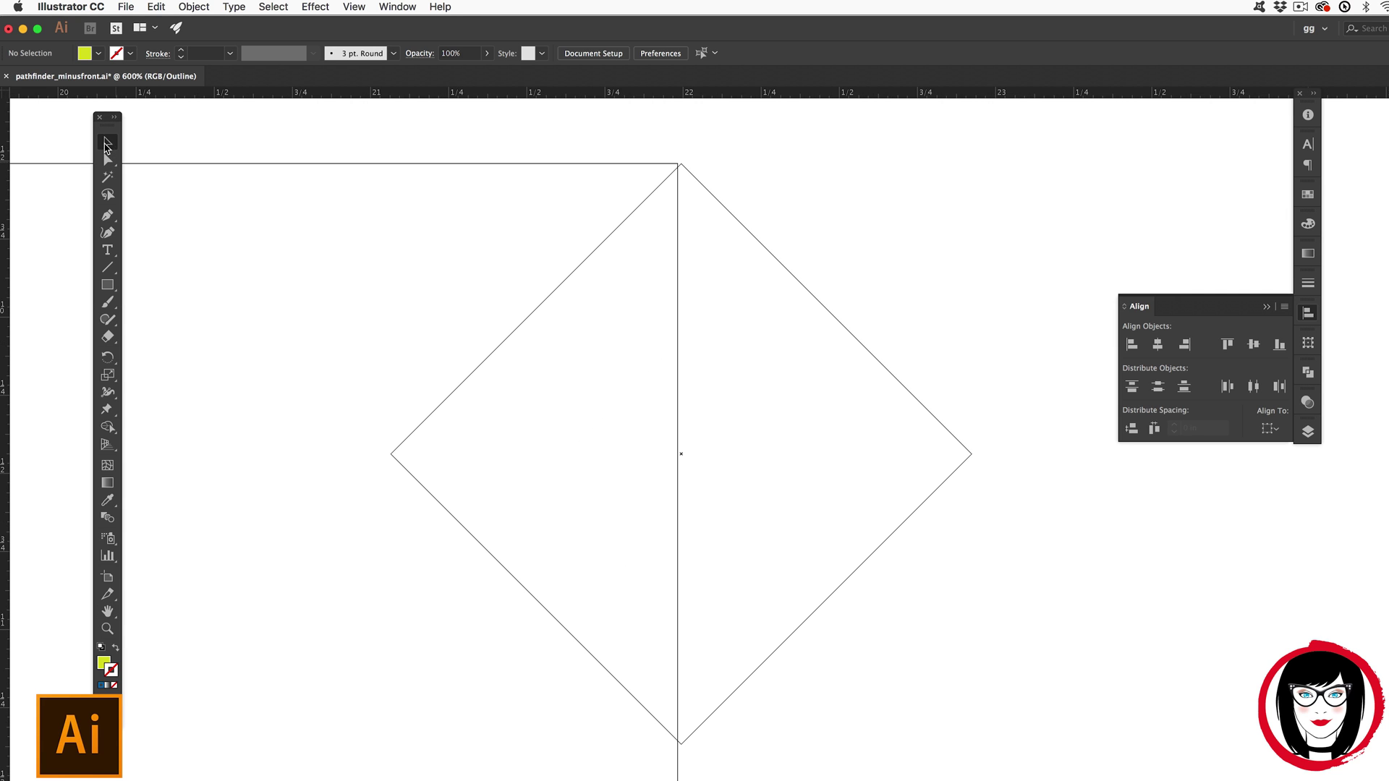
left_click_drag(856, 233, 872, 470)
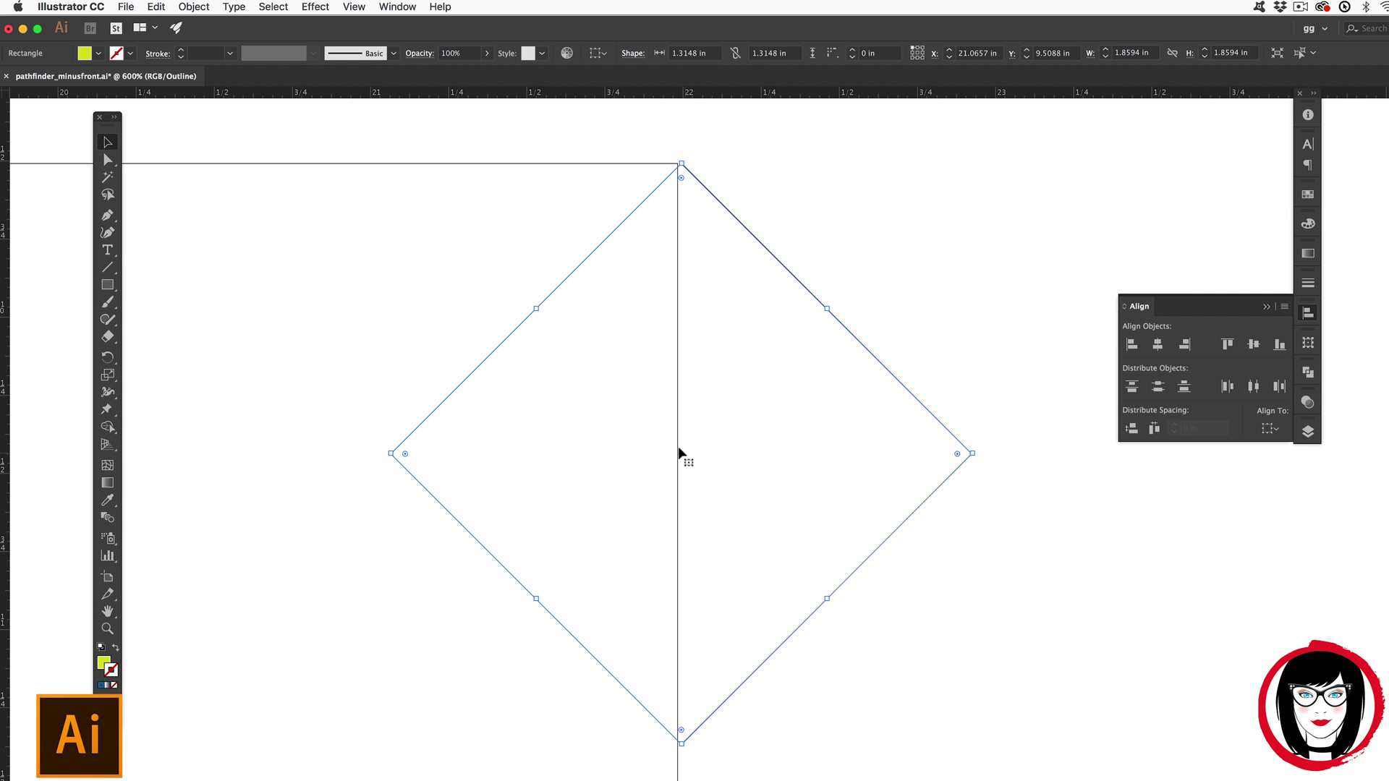
left_click_drag(678, 453, 672, 450)
left_click(230, 538)
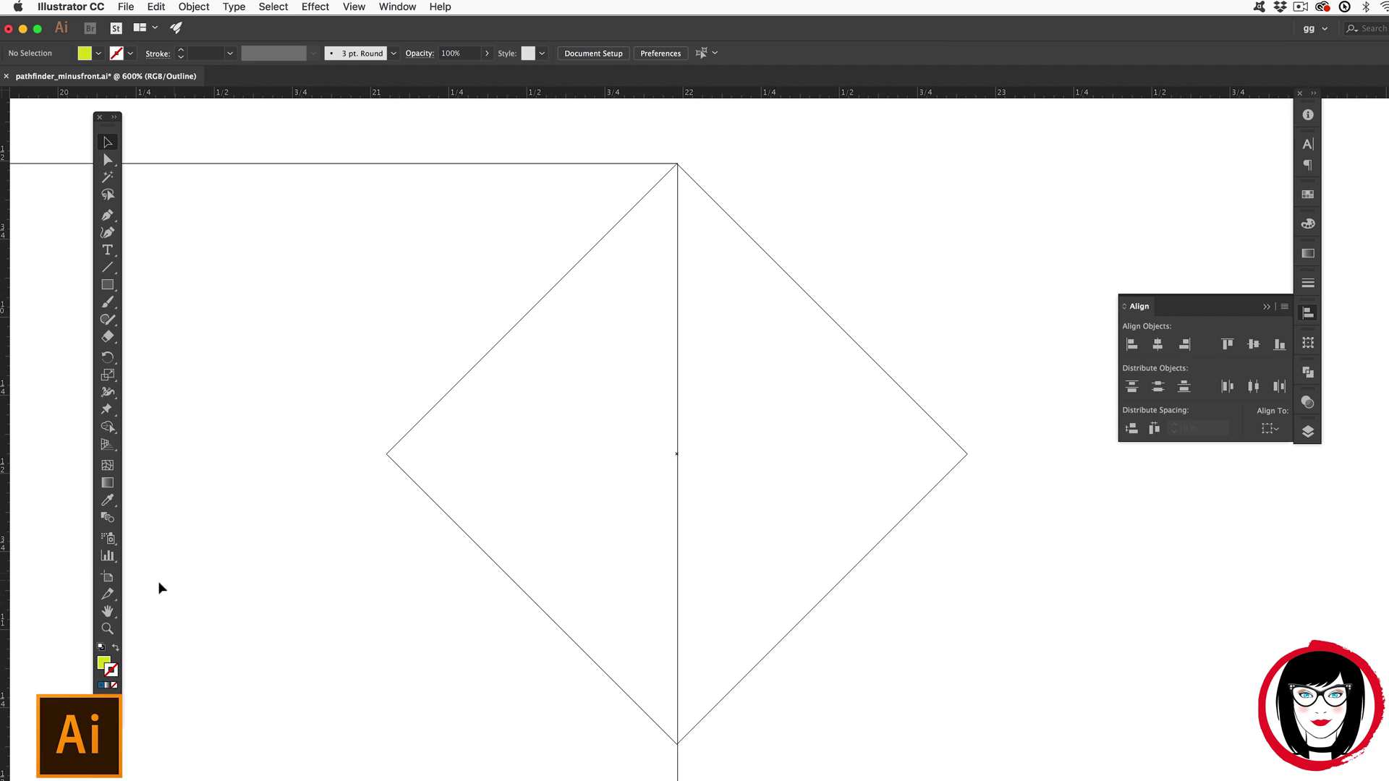
Step: Fine-tune the diamond at its top corner and delete an accidental duplicate
left_click(108, 635)
left_click_drag(675, 168, 759, 229)
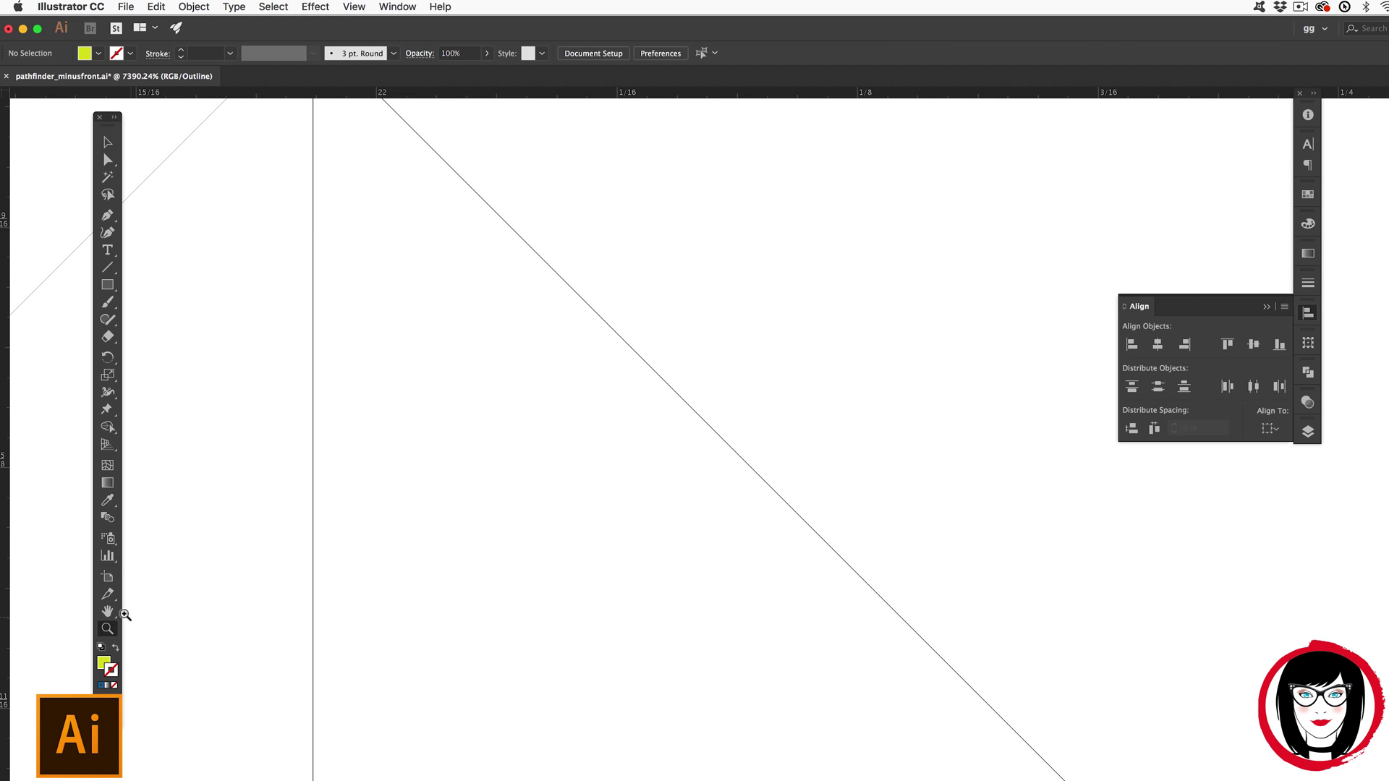
left_click(107, 611)
left_click_drag(374, 211, 623, 586)
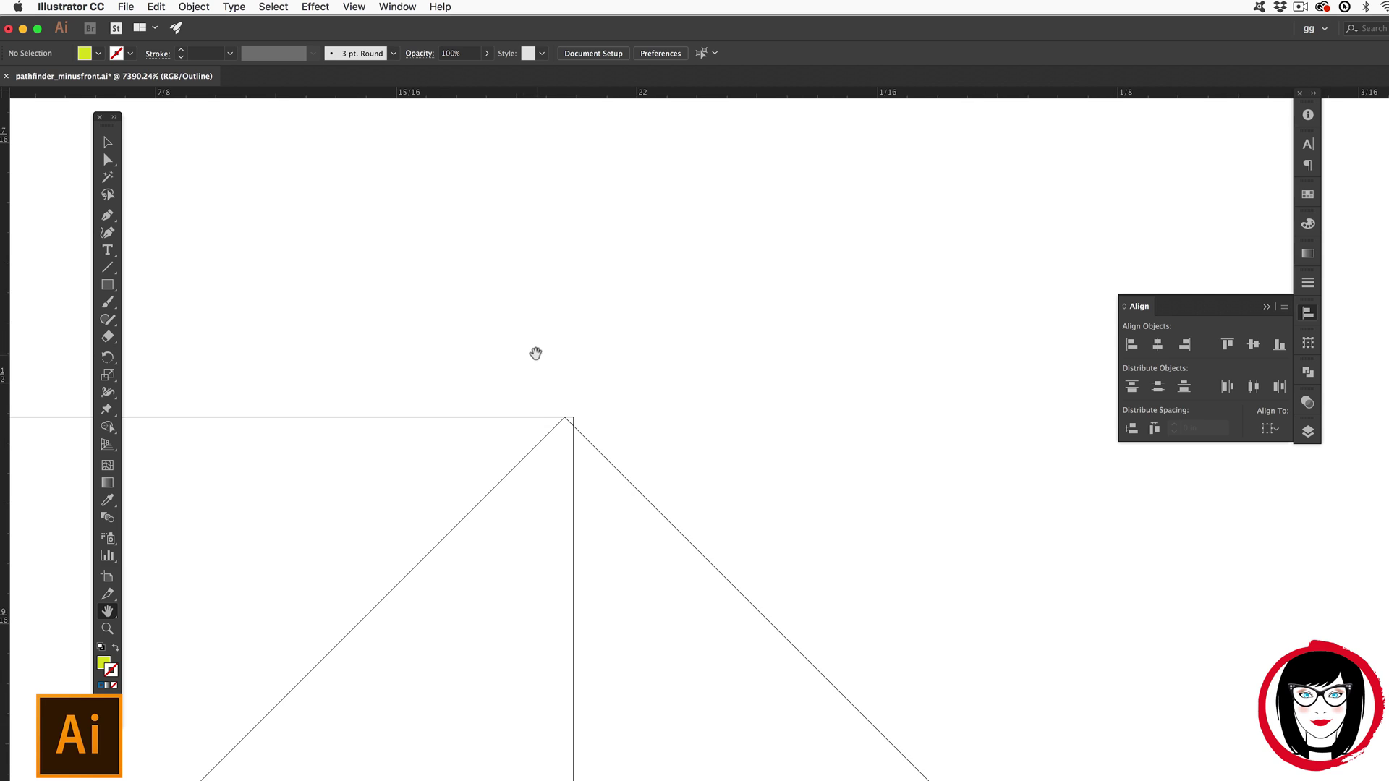
key("v")
left_click(569, 422)
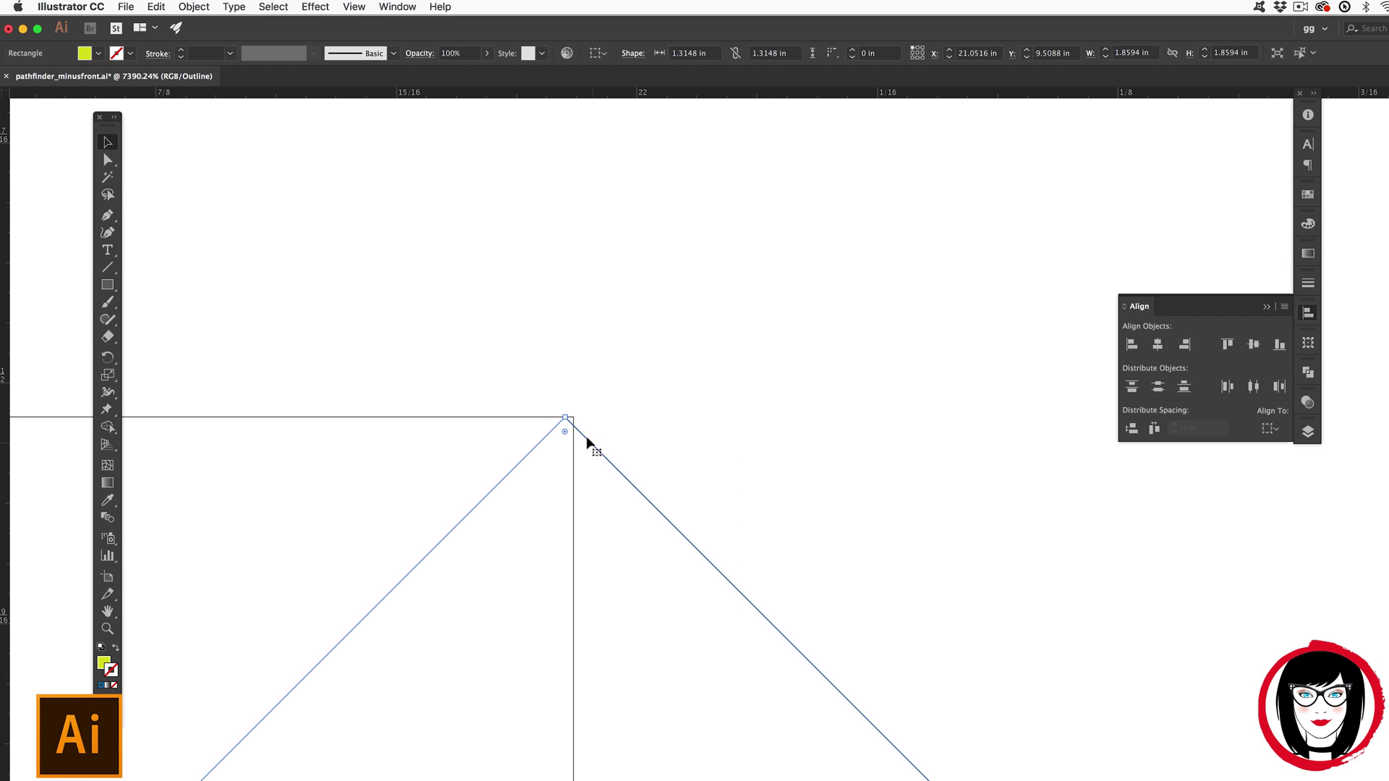
left_click_drag(587, 442, 594, 441)
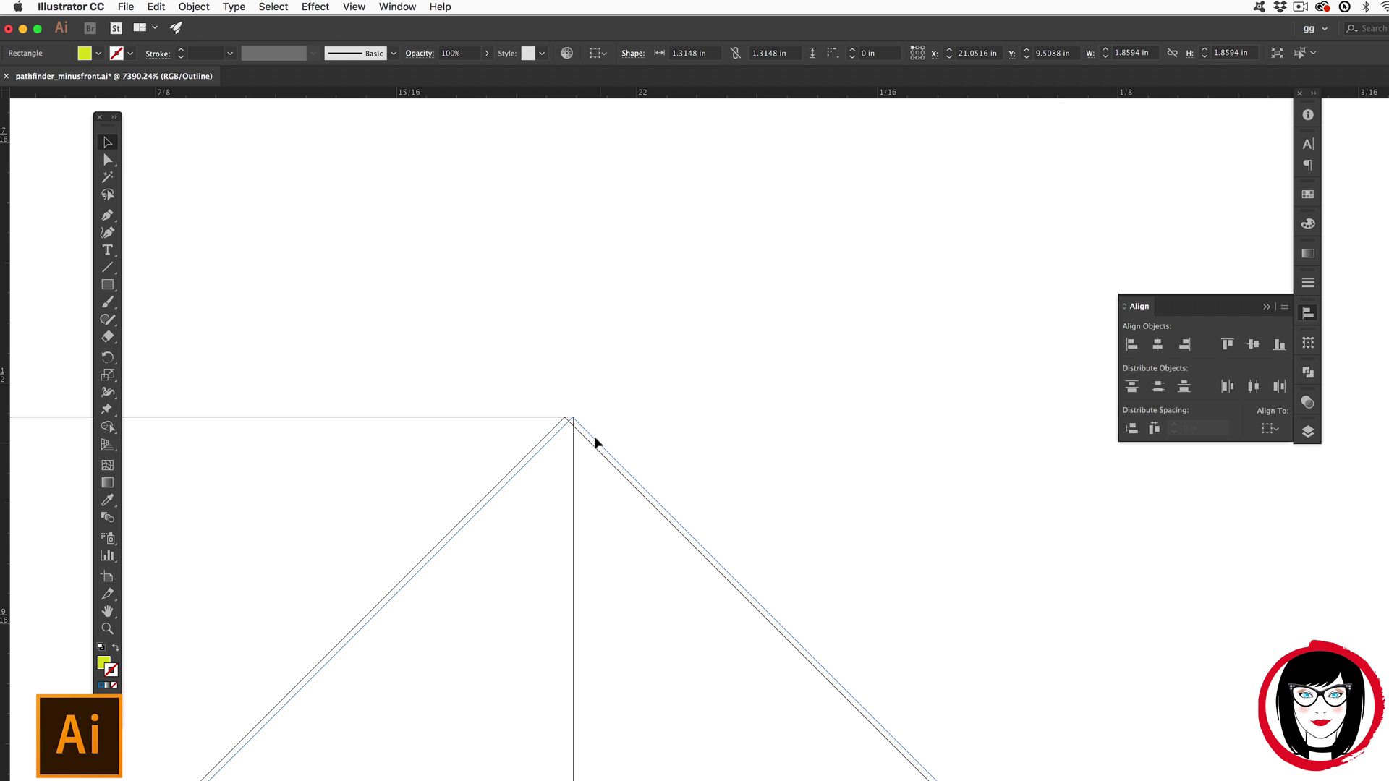
key("Delete")
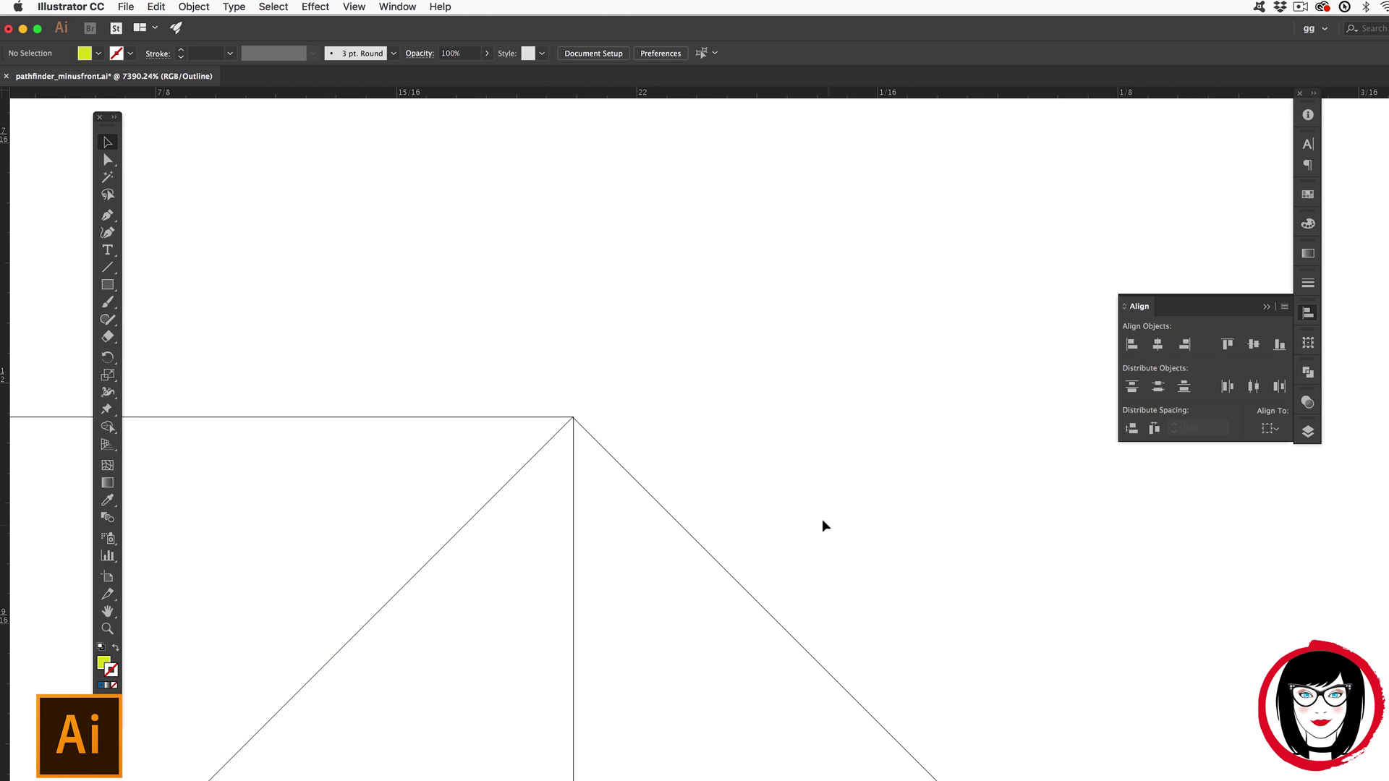
Step: Check the diamond's vertex alignment up close, then fit the artboard and return to full-colour preview
key("super+minus")
key("super+minus")
key("super+minus")
key("super+minus")
key("super+minus")
key("super+minus")
key("super+minus")
key("super+minus")
key("super+minus")
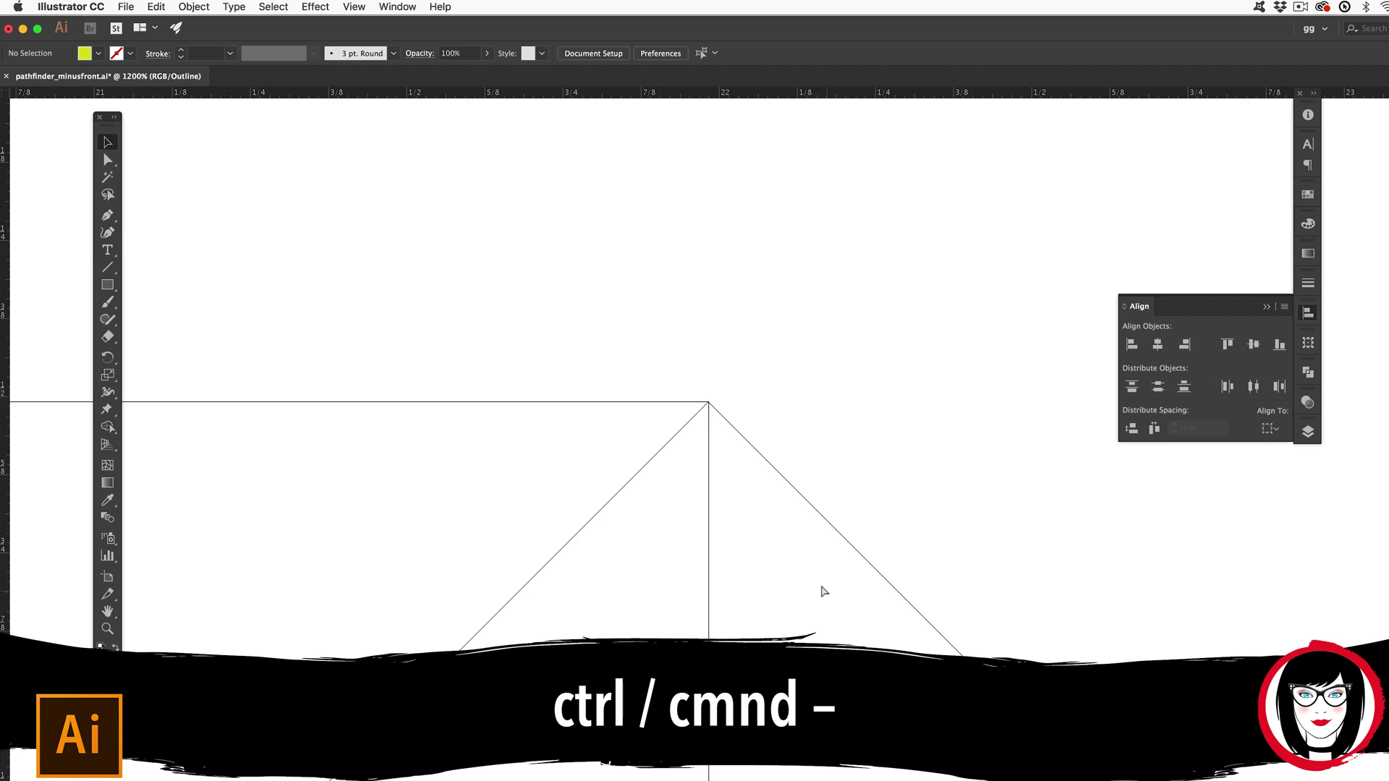
left_click(107, 629)
left_click_drag(721, 620, 746, 650)
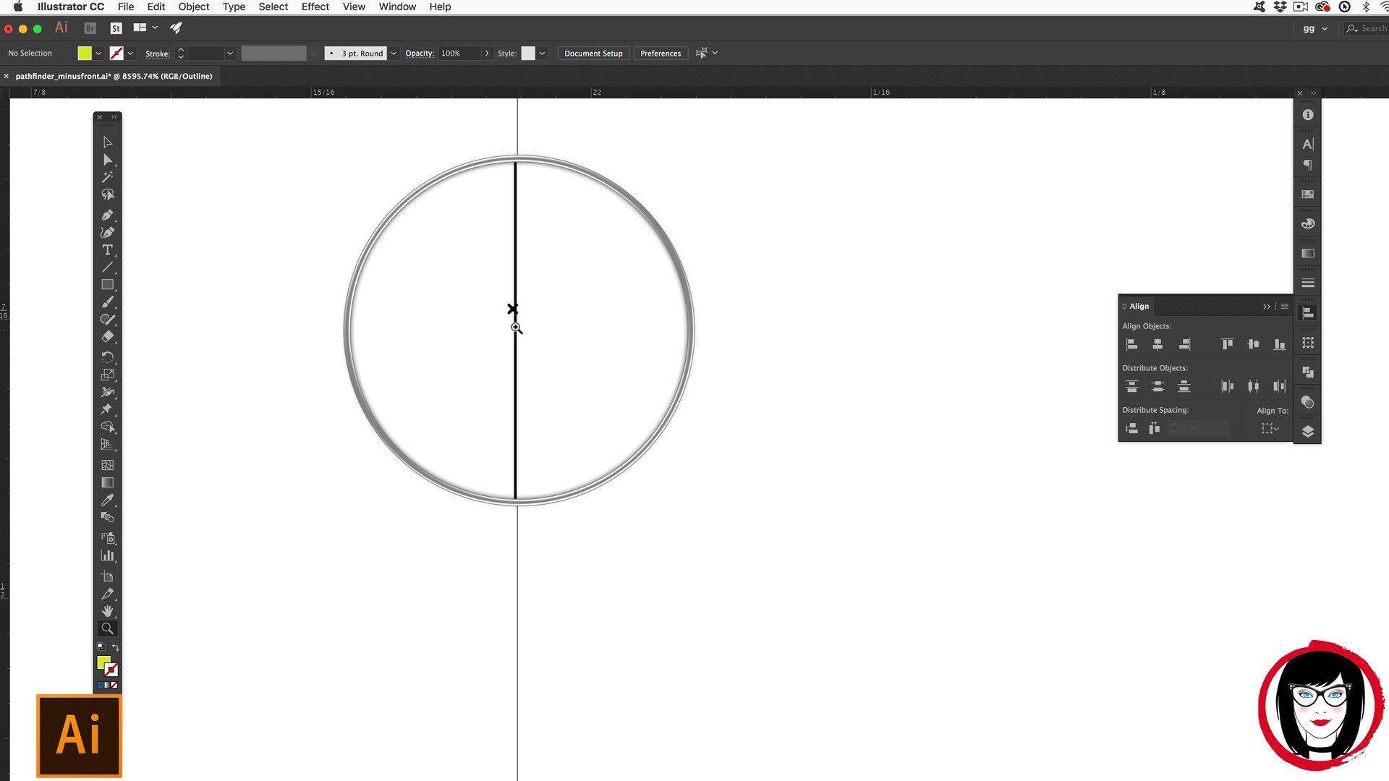
double_click(107, 611)
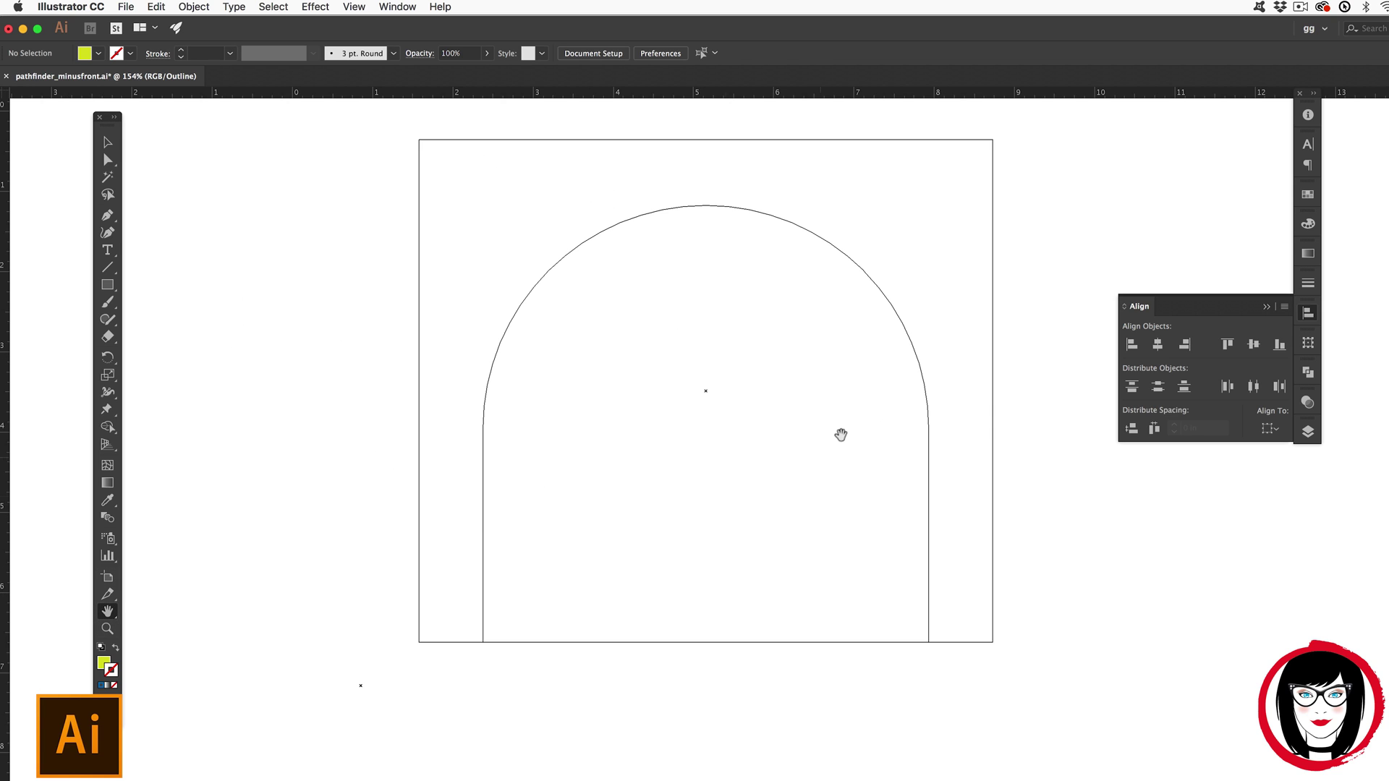
scroll(832, 430, "down", 5)
scroll(832, 430, "right", 4)
key("super+y")
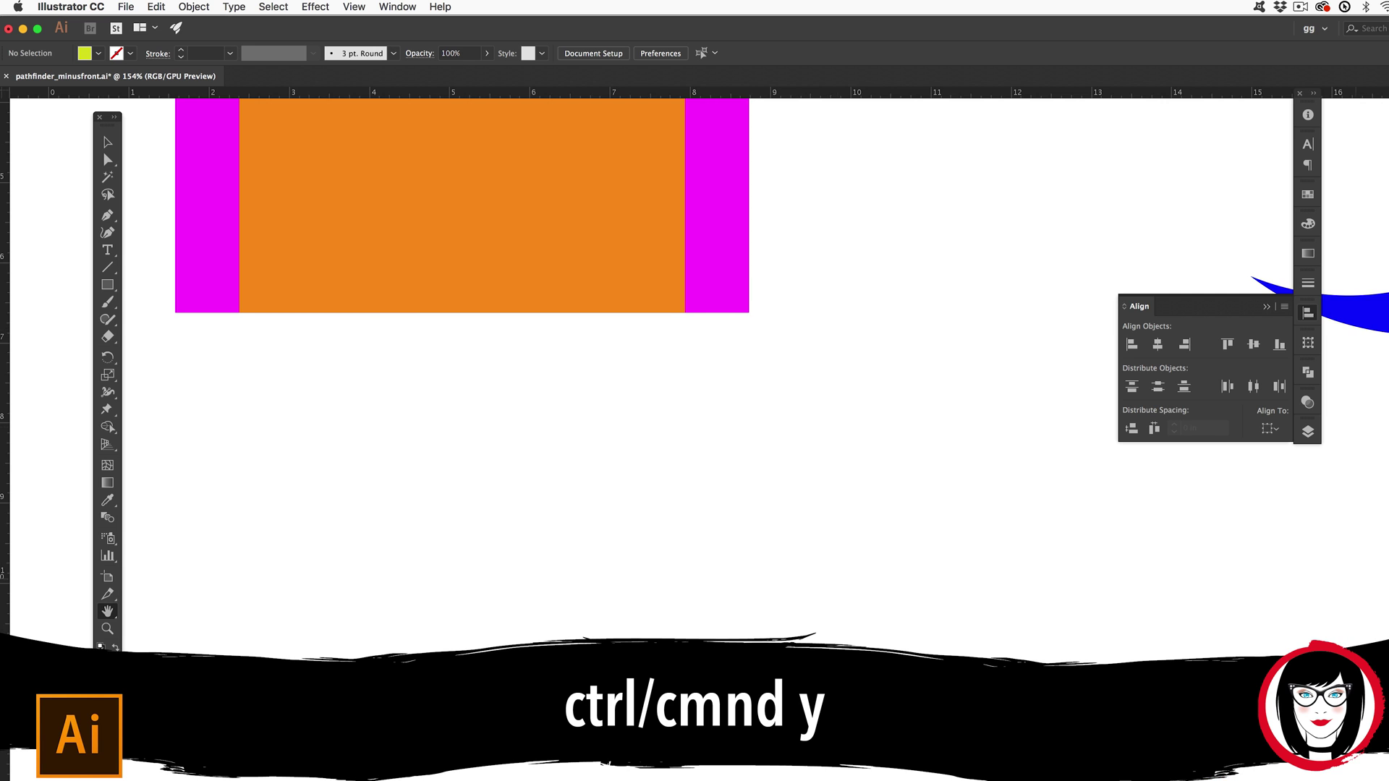
Step: Copy the lime diamond down to the lower part of the rectangle's right edge
scroll(694, 434, "right", 10)
scroll(695, 434, "down", 4)
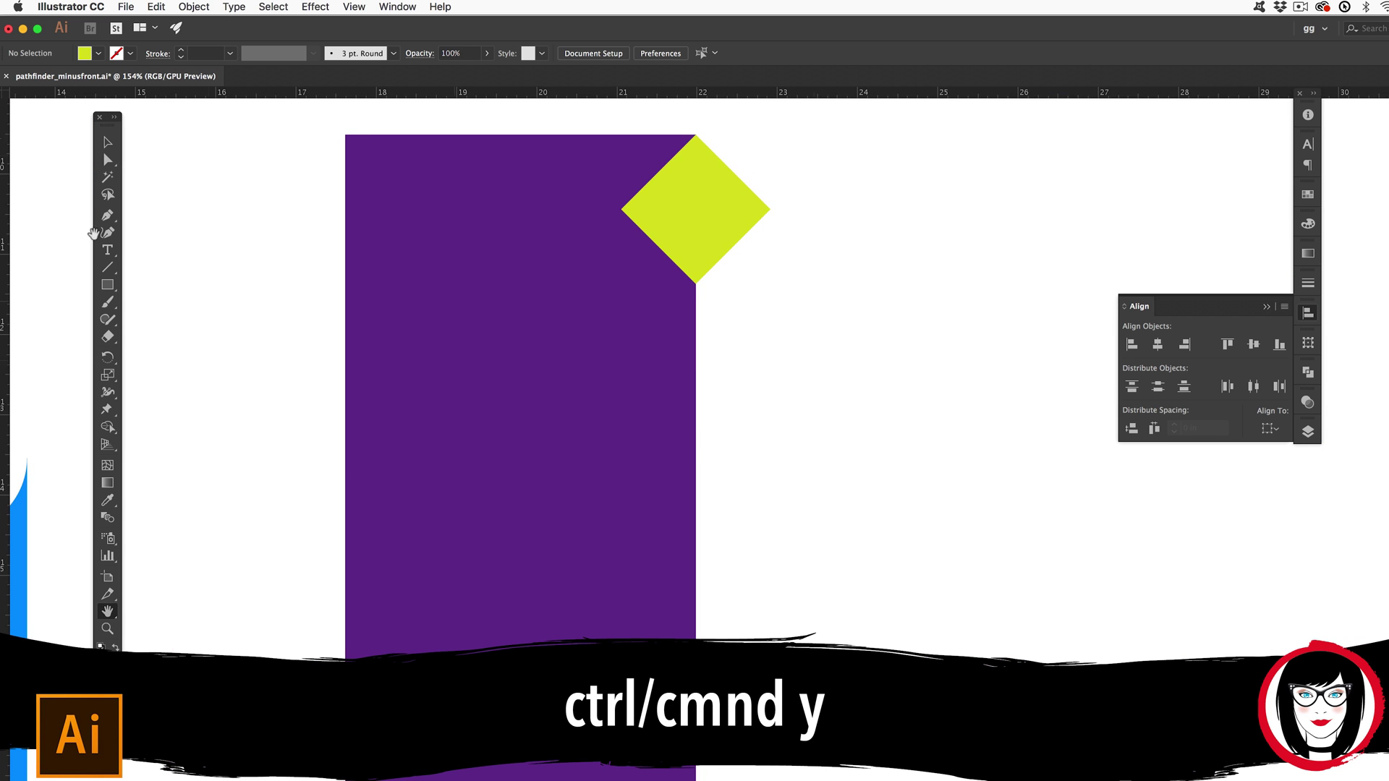
key("v")
left_click(696, 208)
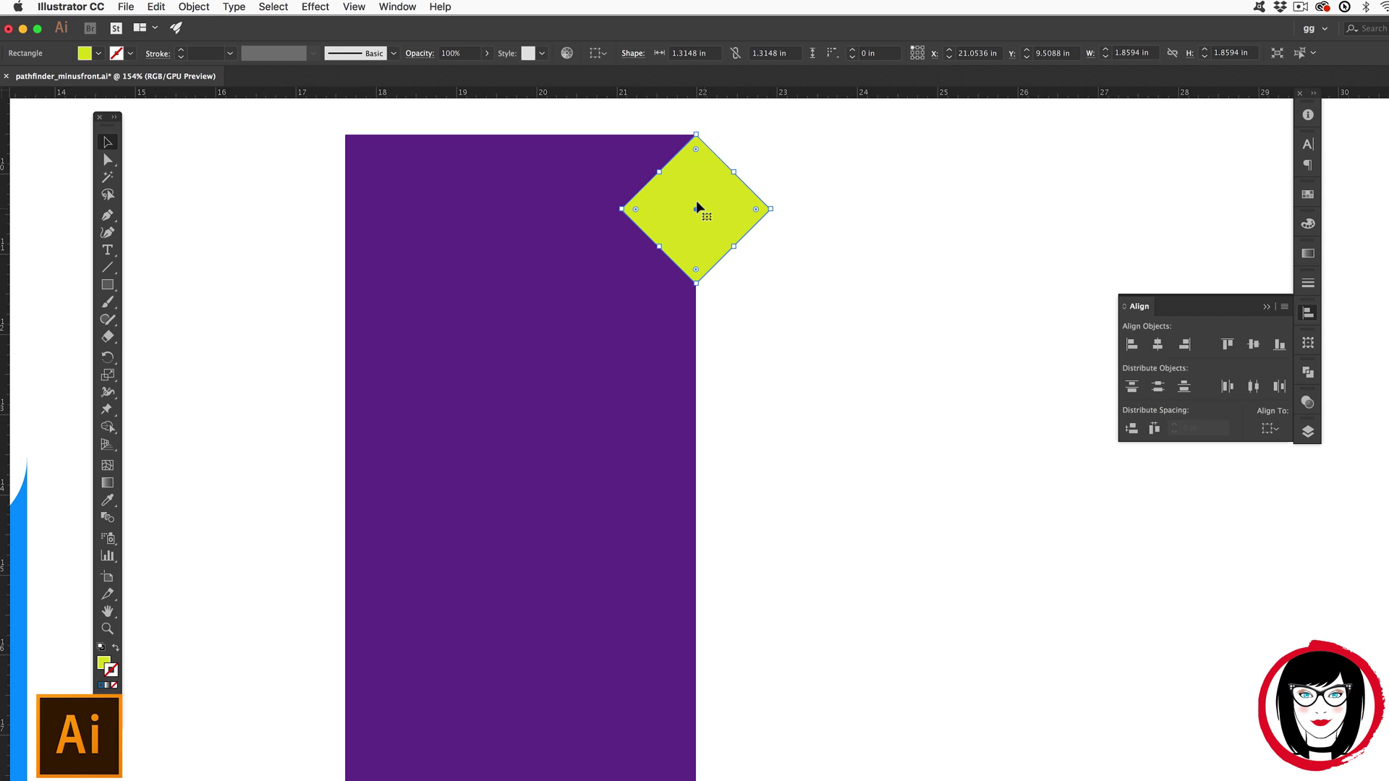
left_click_drag(688, 201, 697, 708)
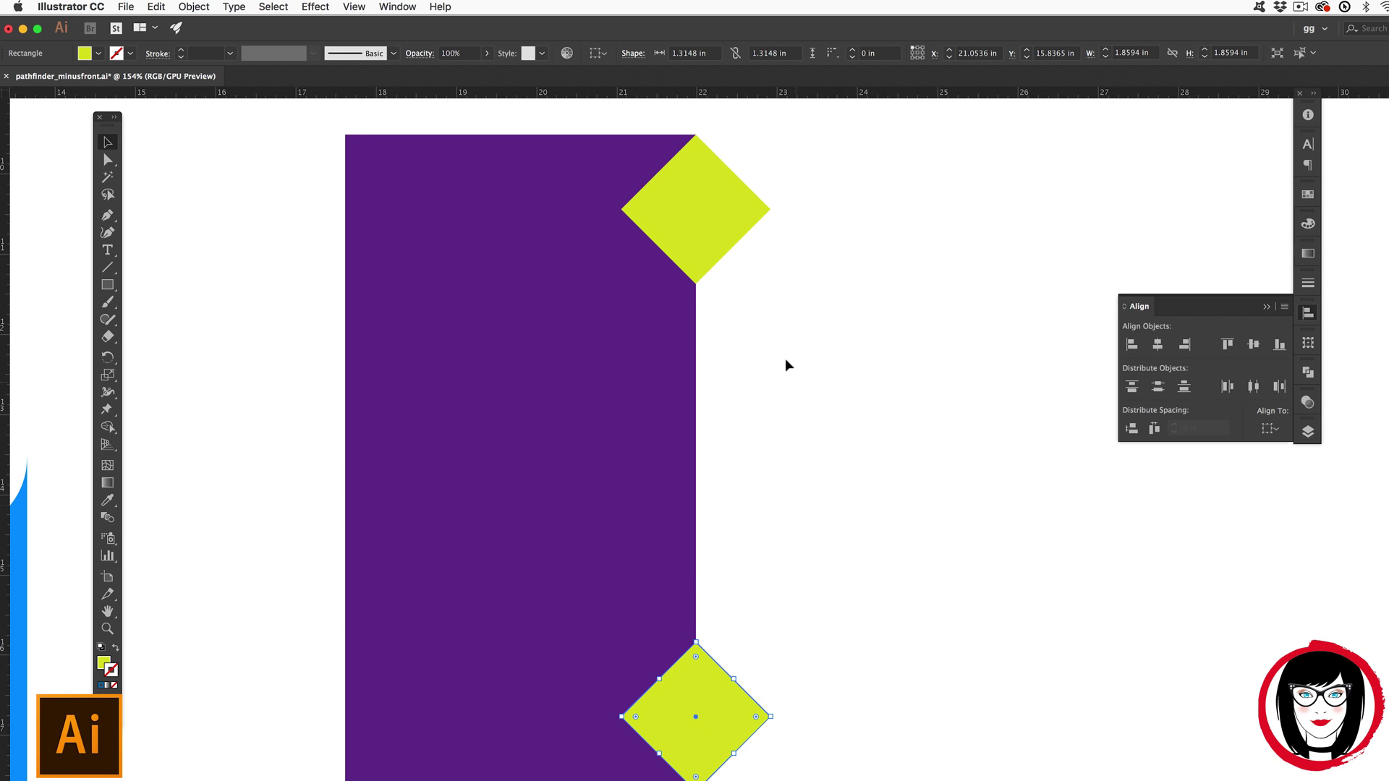
Step: Align the lower diamond to the purple rectangle's bottom
left_click_drag(856, 760, 552, 623)
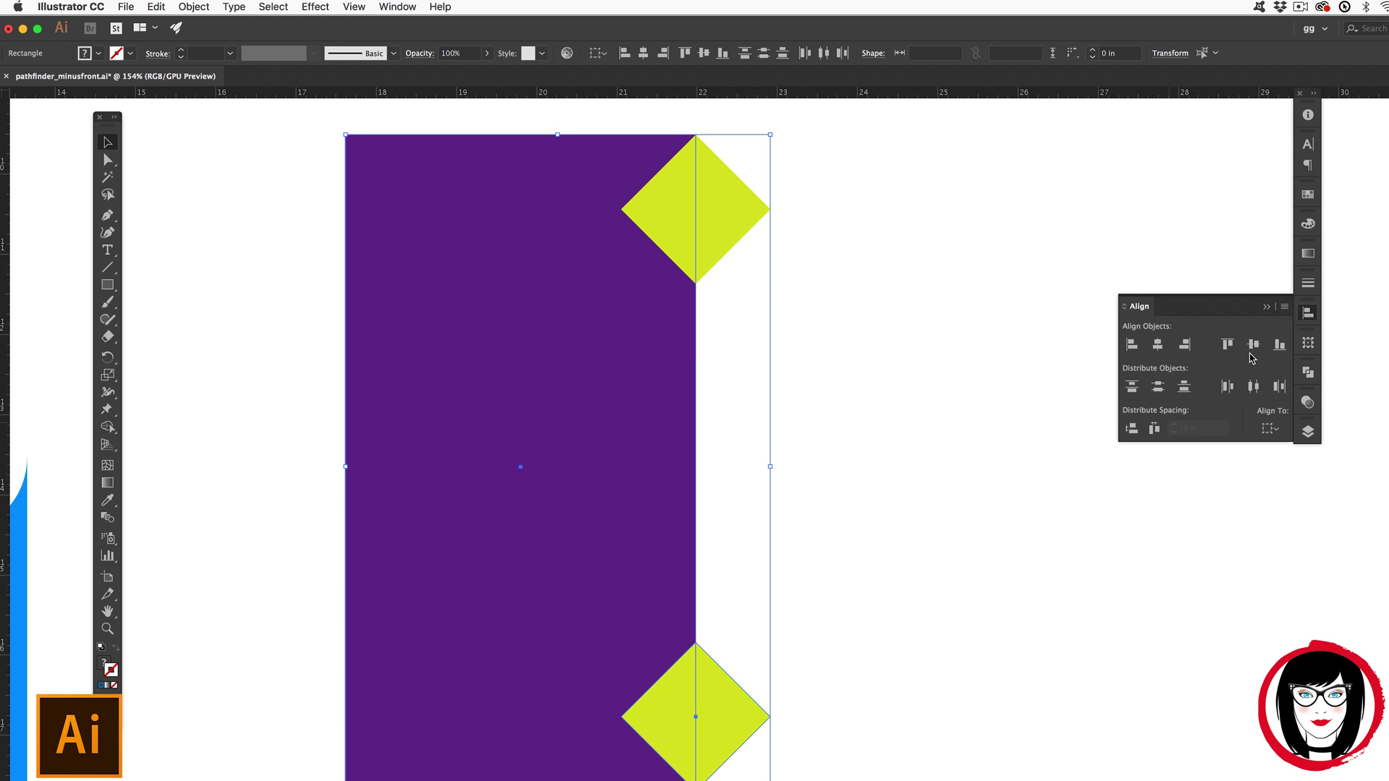
left_click(1279, 346)
left_click(1154, 571)
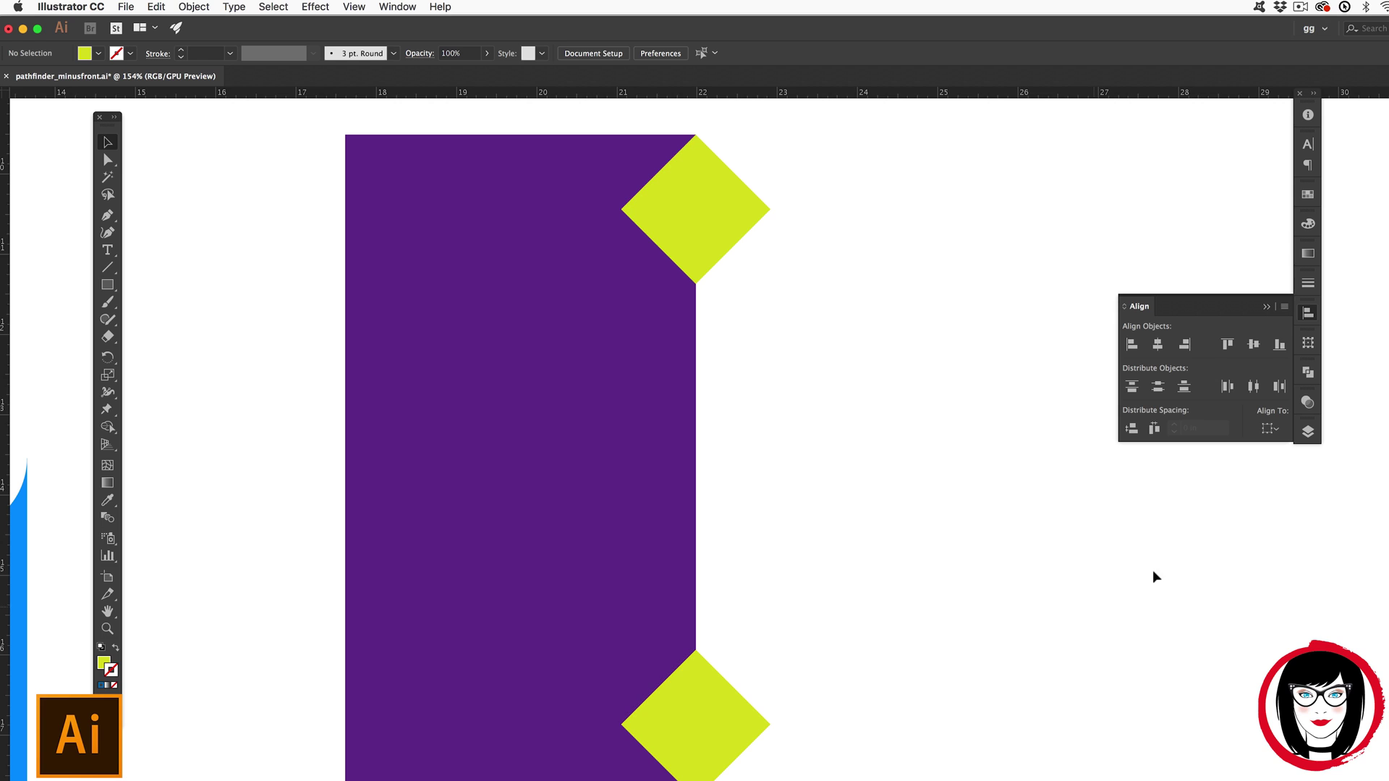
Step: Close the Align To options and select the bottom and top diamonds together
left_click(1279, 430)
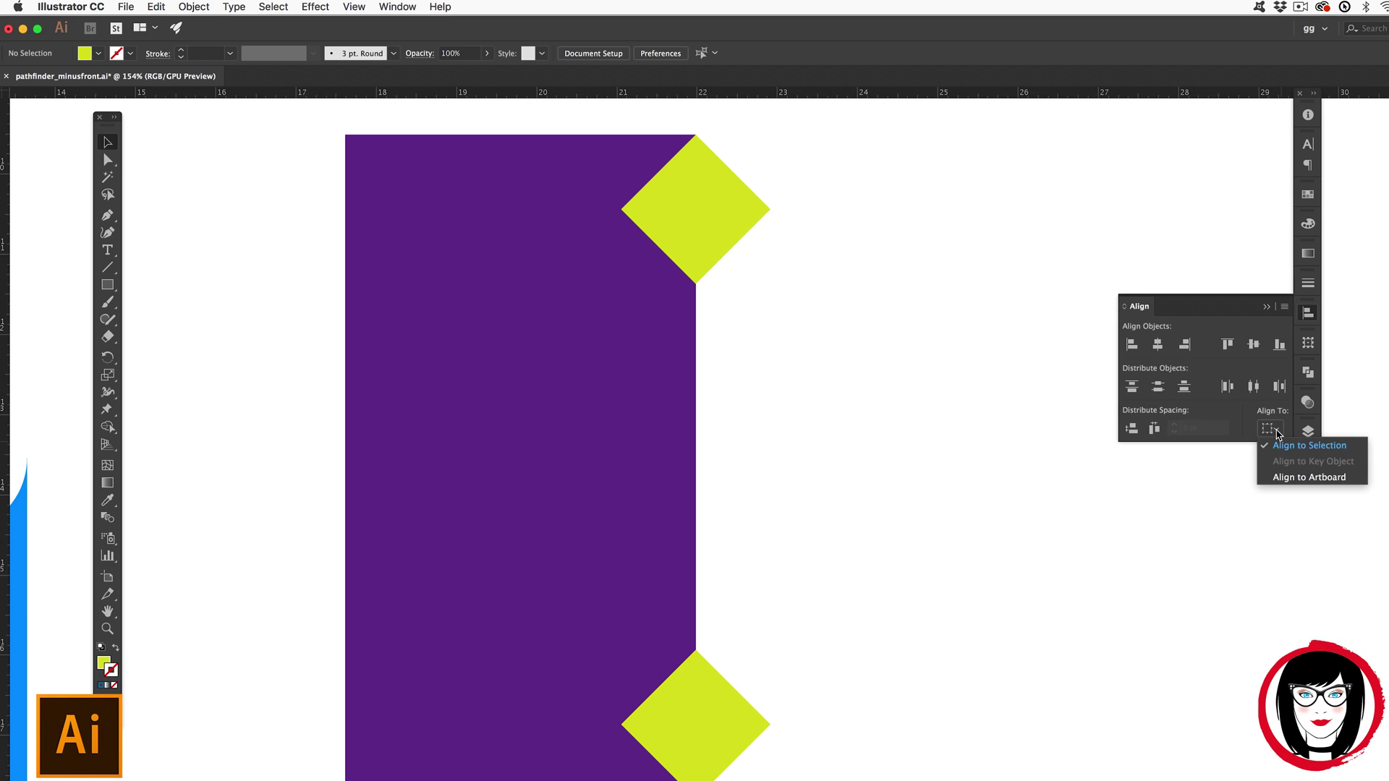
left_click(1308, 449)
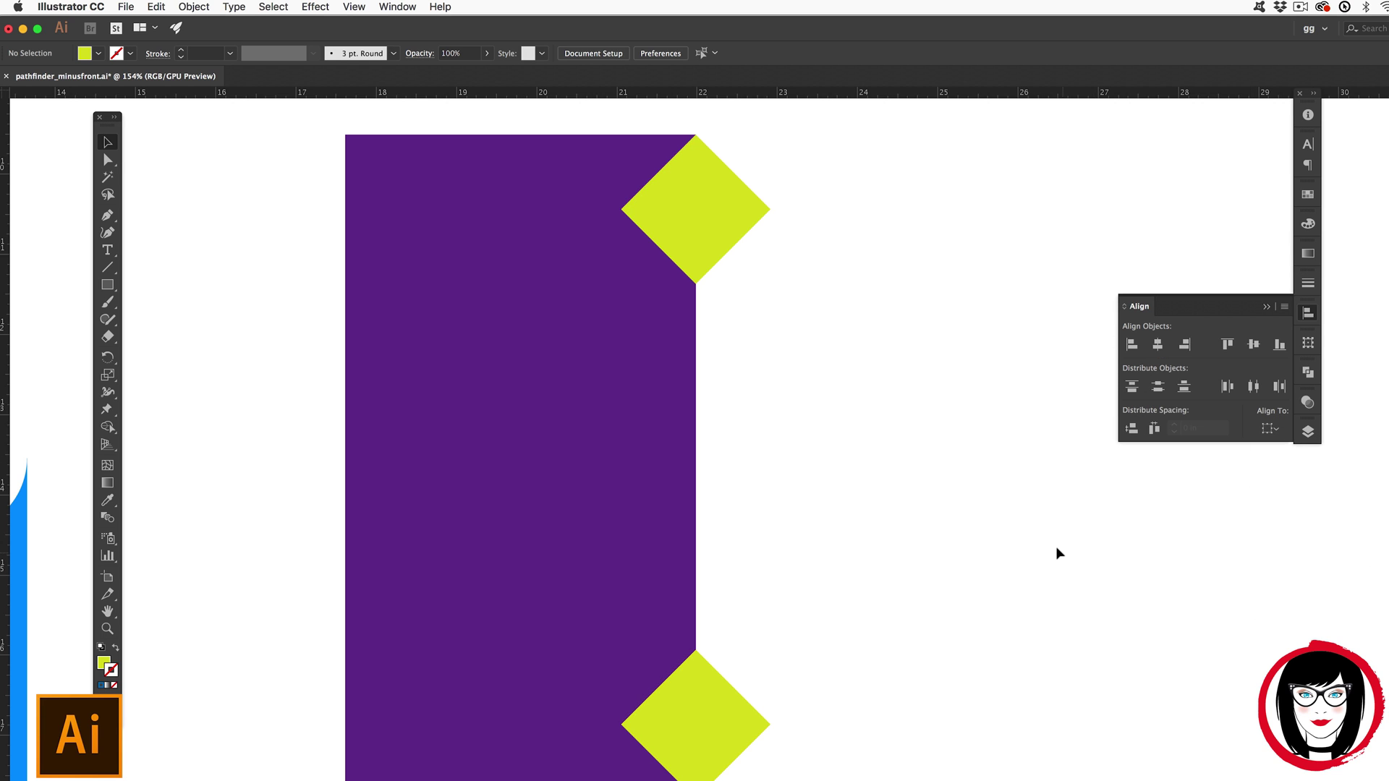
left_click(706, 736)
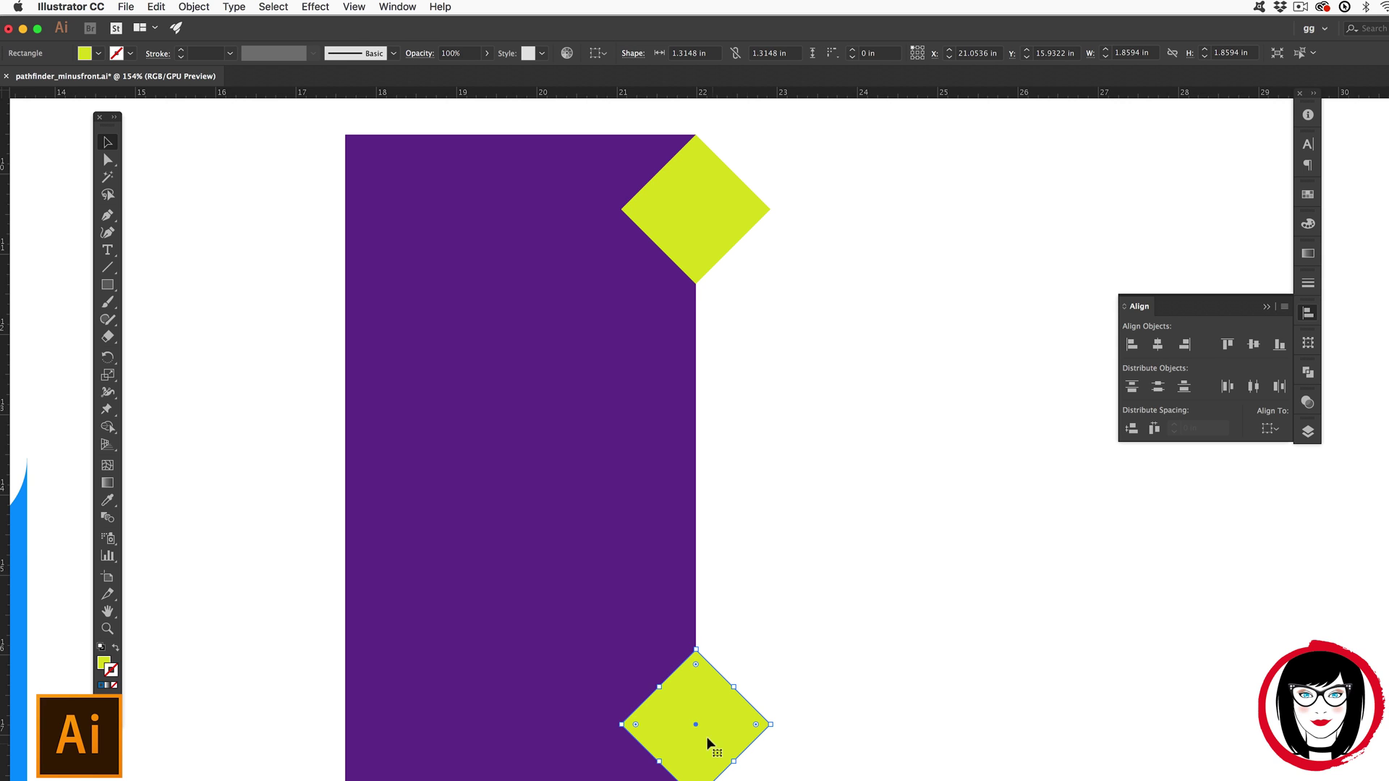
left_click(696, 182, "shift")
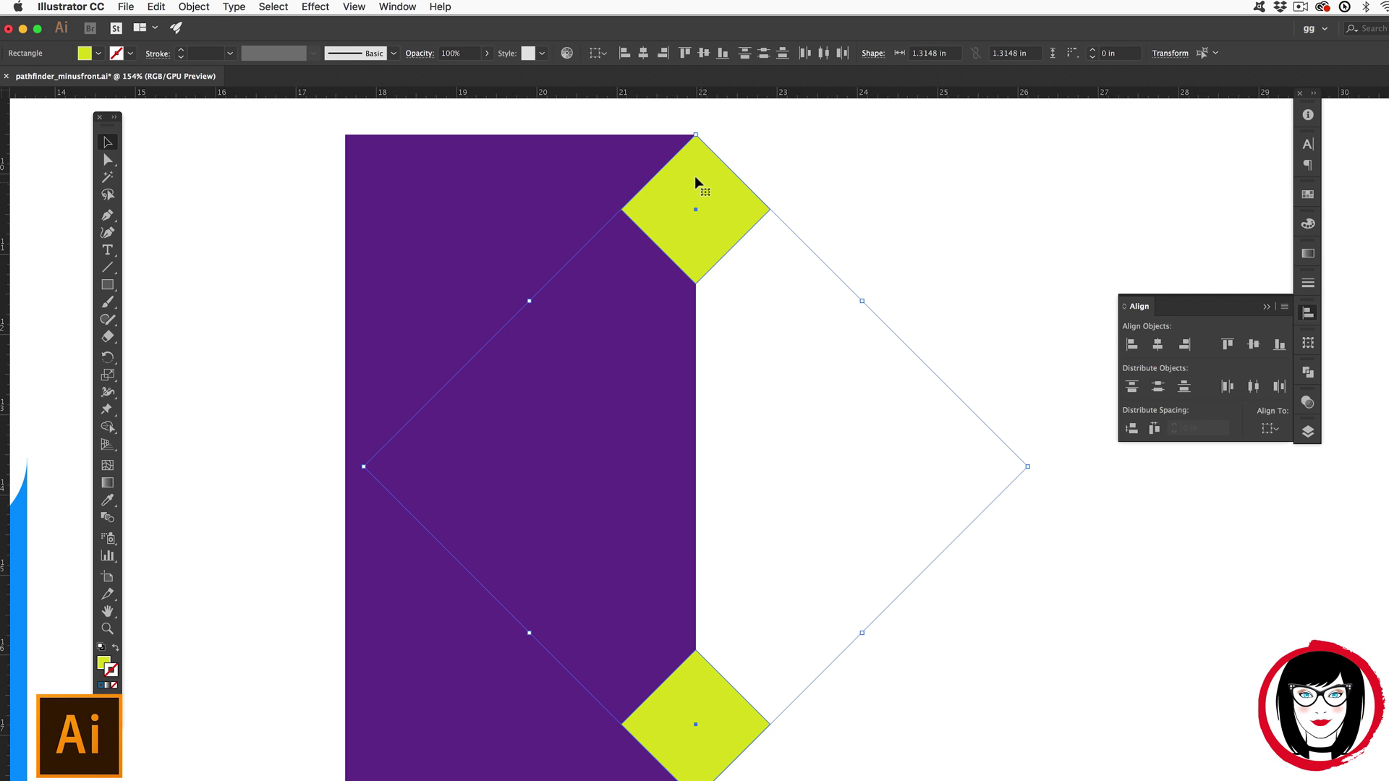
key("super+8")
Step: Blend the two lime diamonds using 4 specified steps
left_click(209, 6)
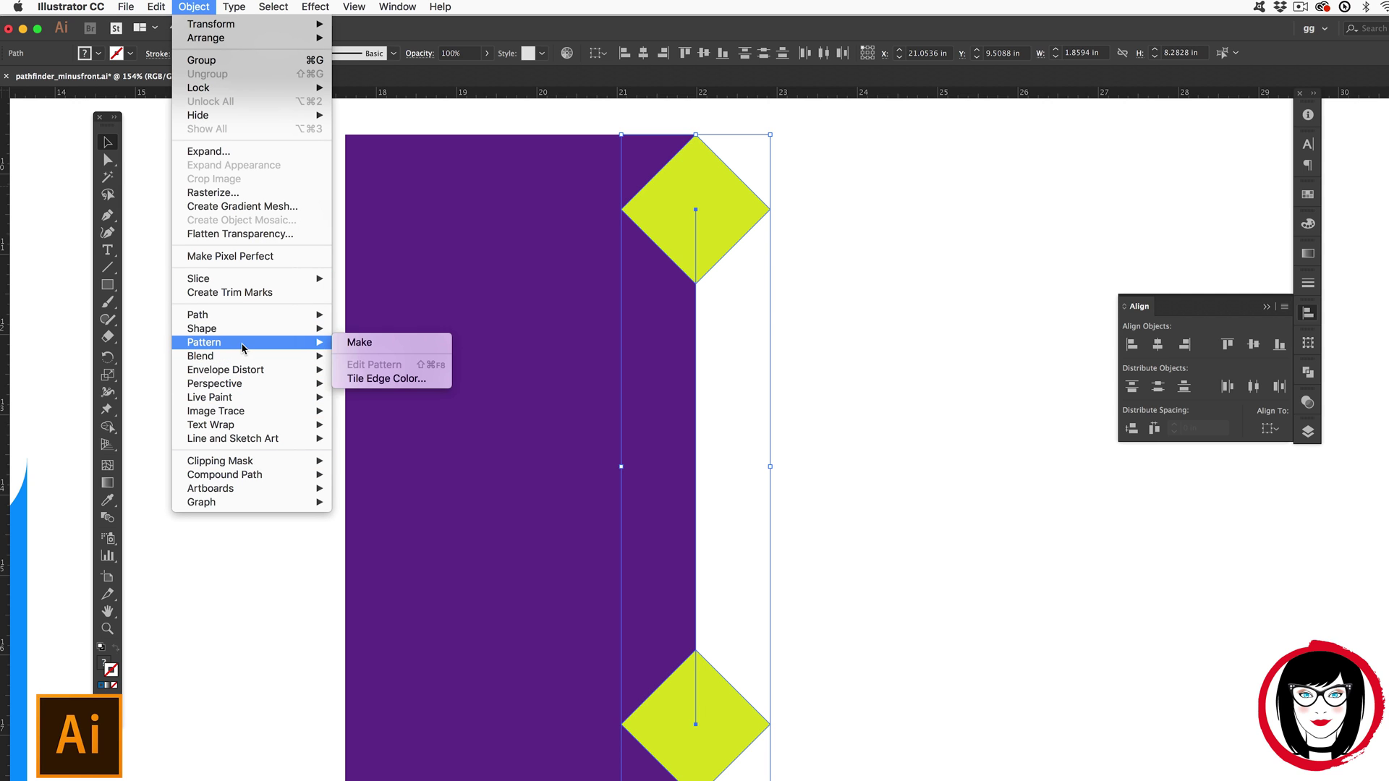
mouse_move(237, 359)
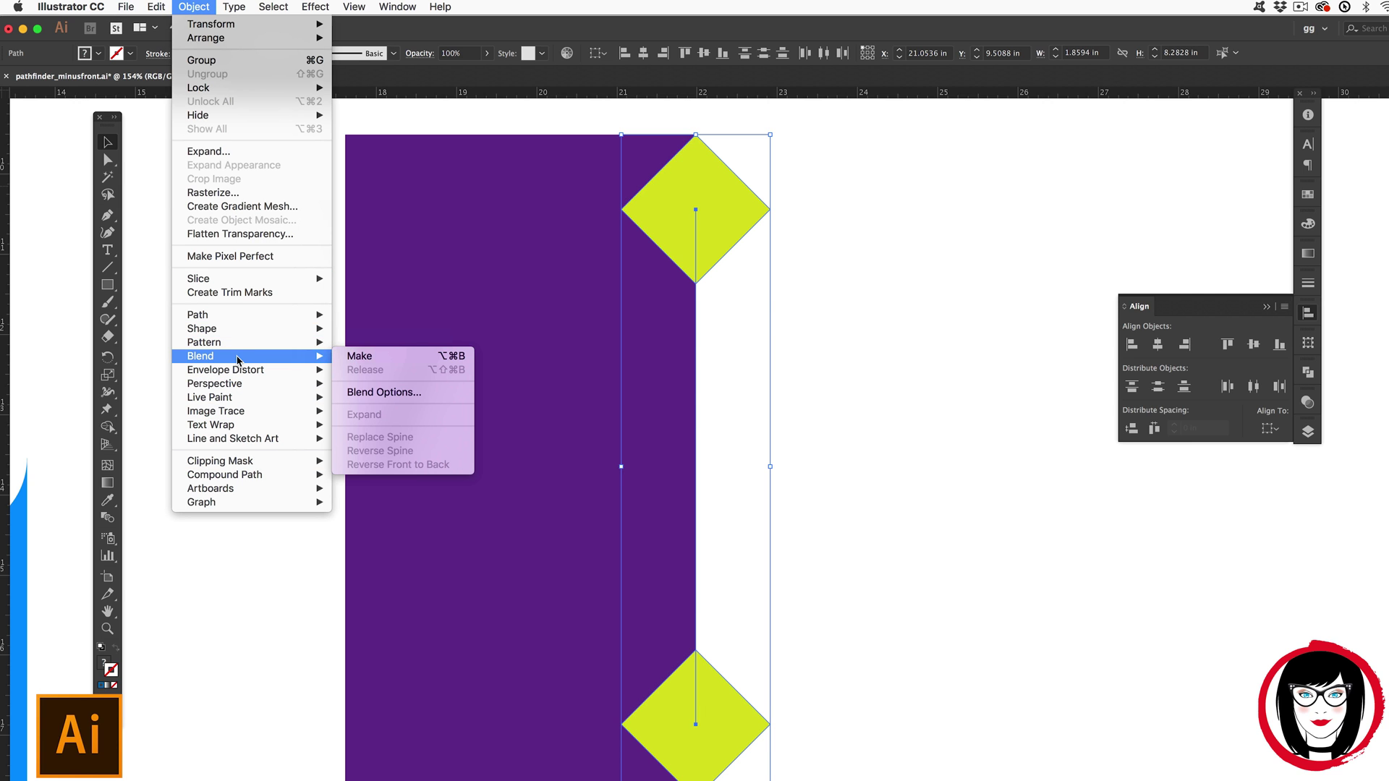
left_click(395, 391)
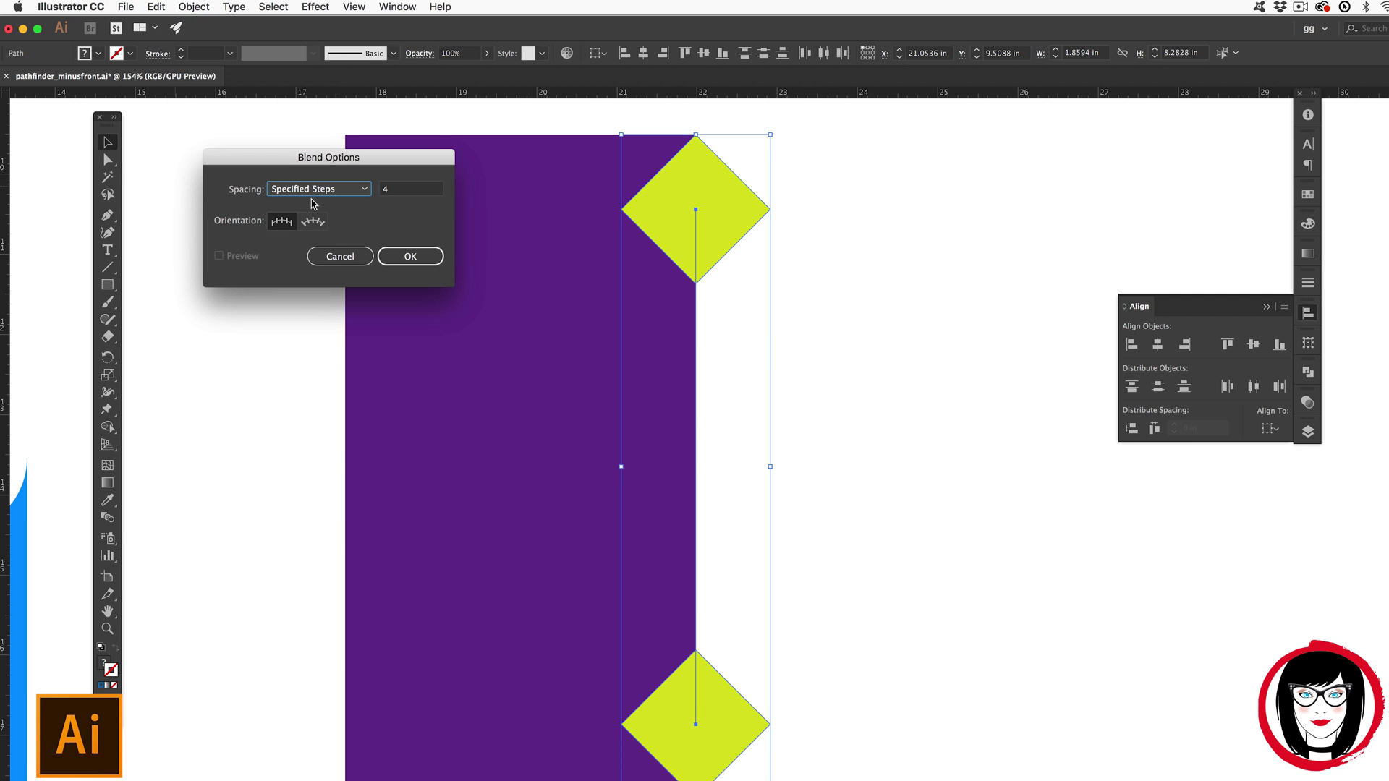
left_click(397, 253)
left_click(397, 254)
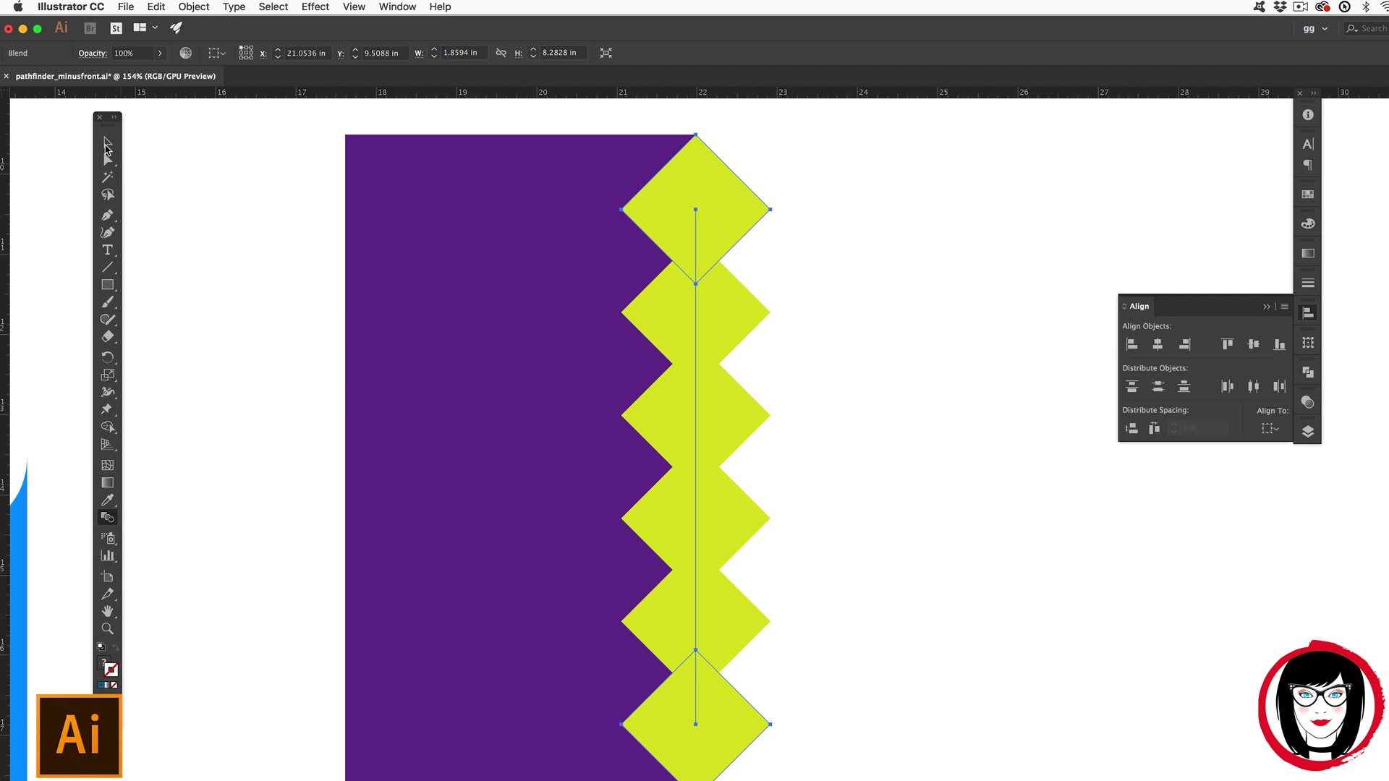
Step: Reselect the diamond blend and inspect it in Outline view
left_click(106, 145)
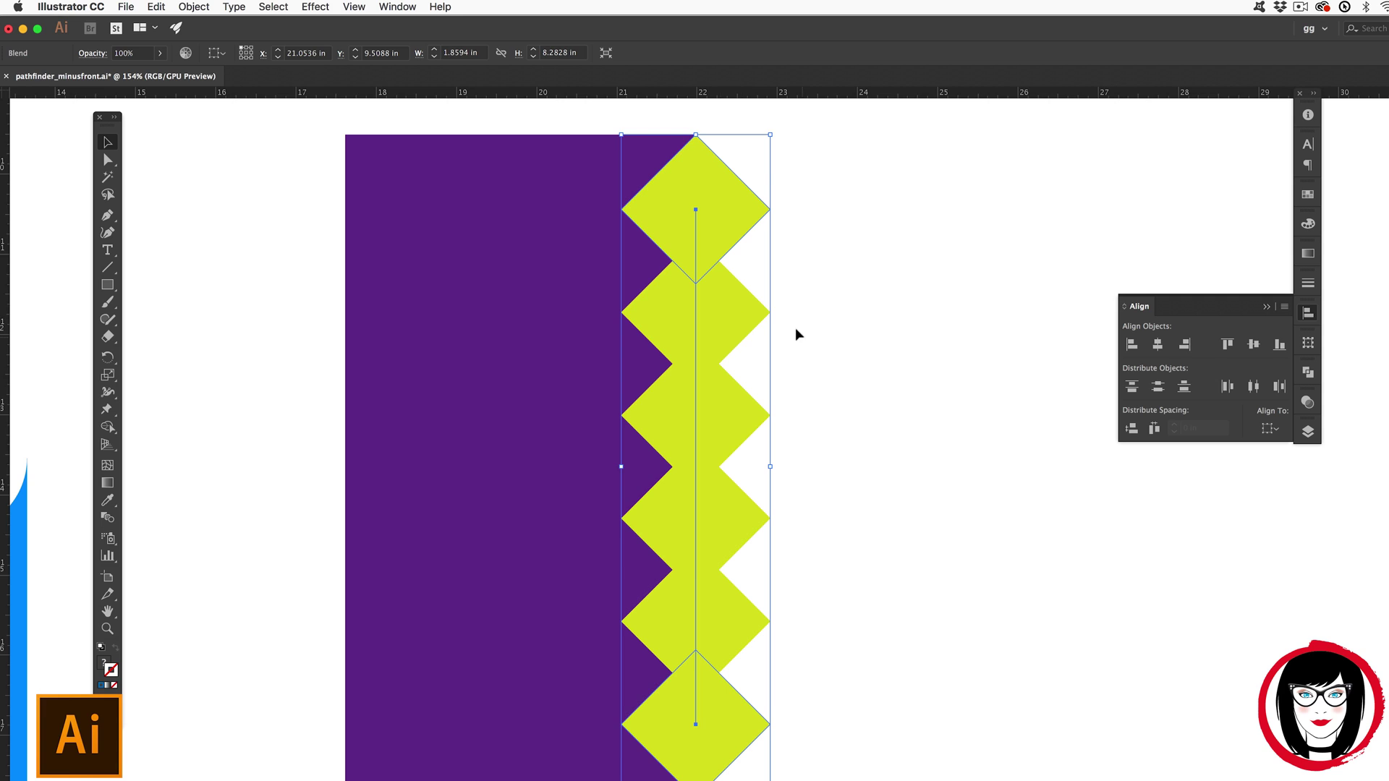
left_click(782, 304)
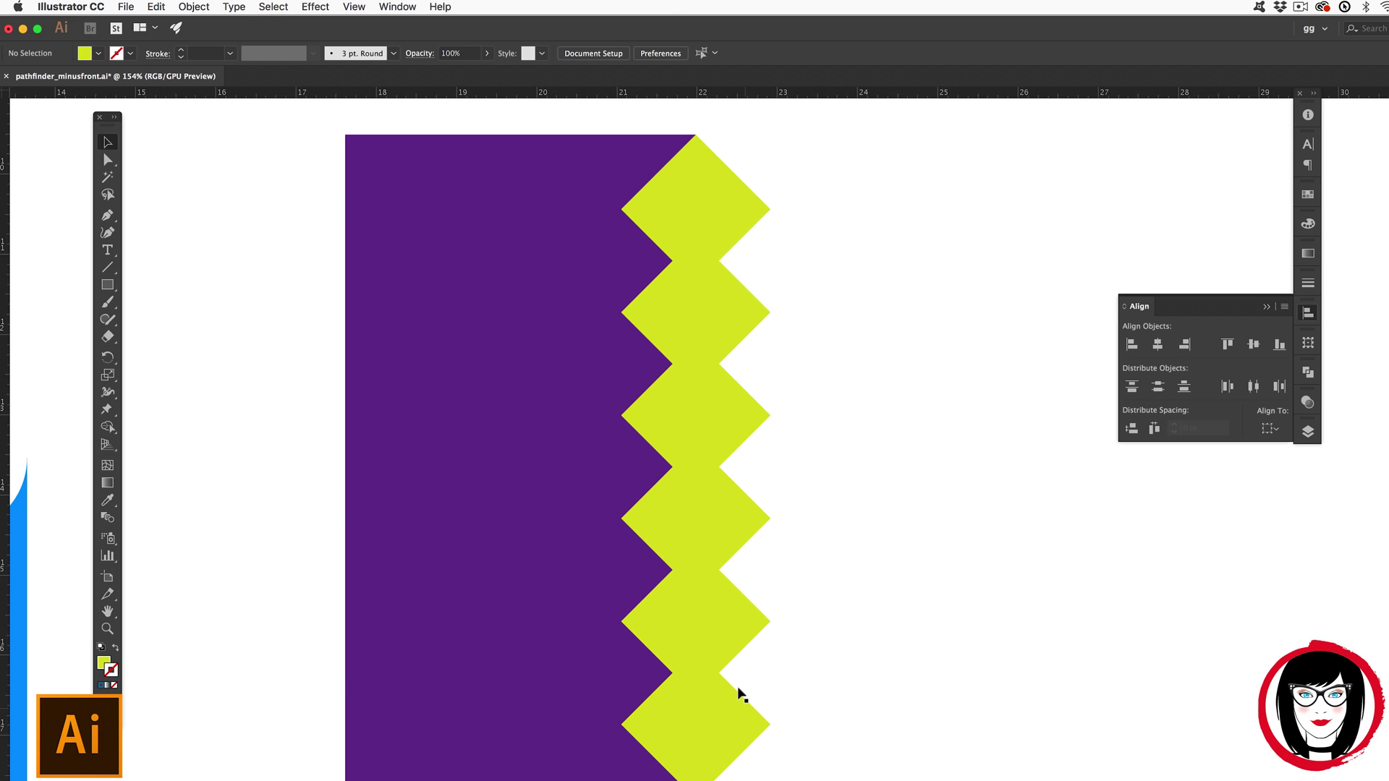
left_click(714, 644)
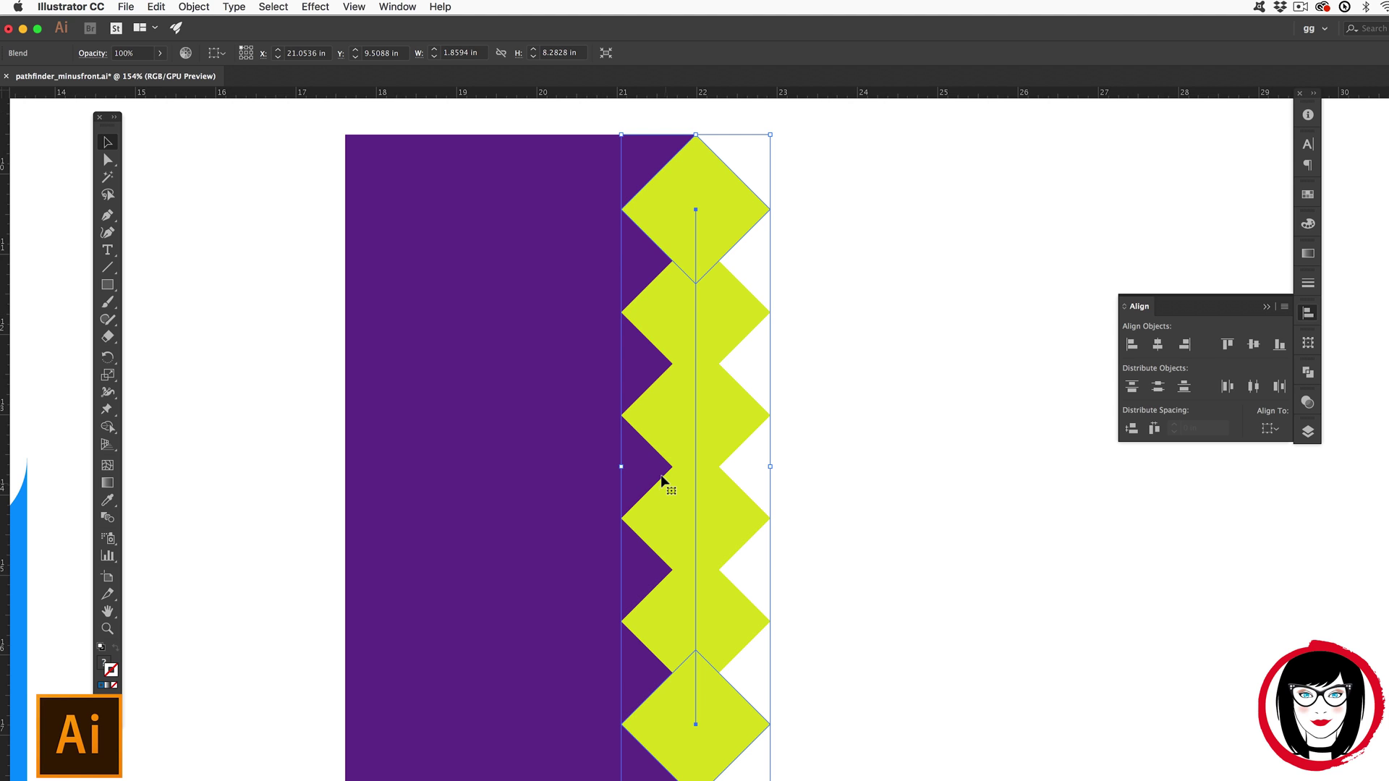
key("super+y")
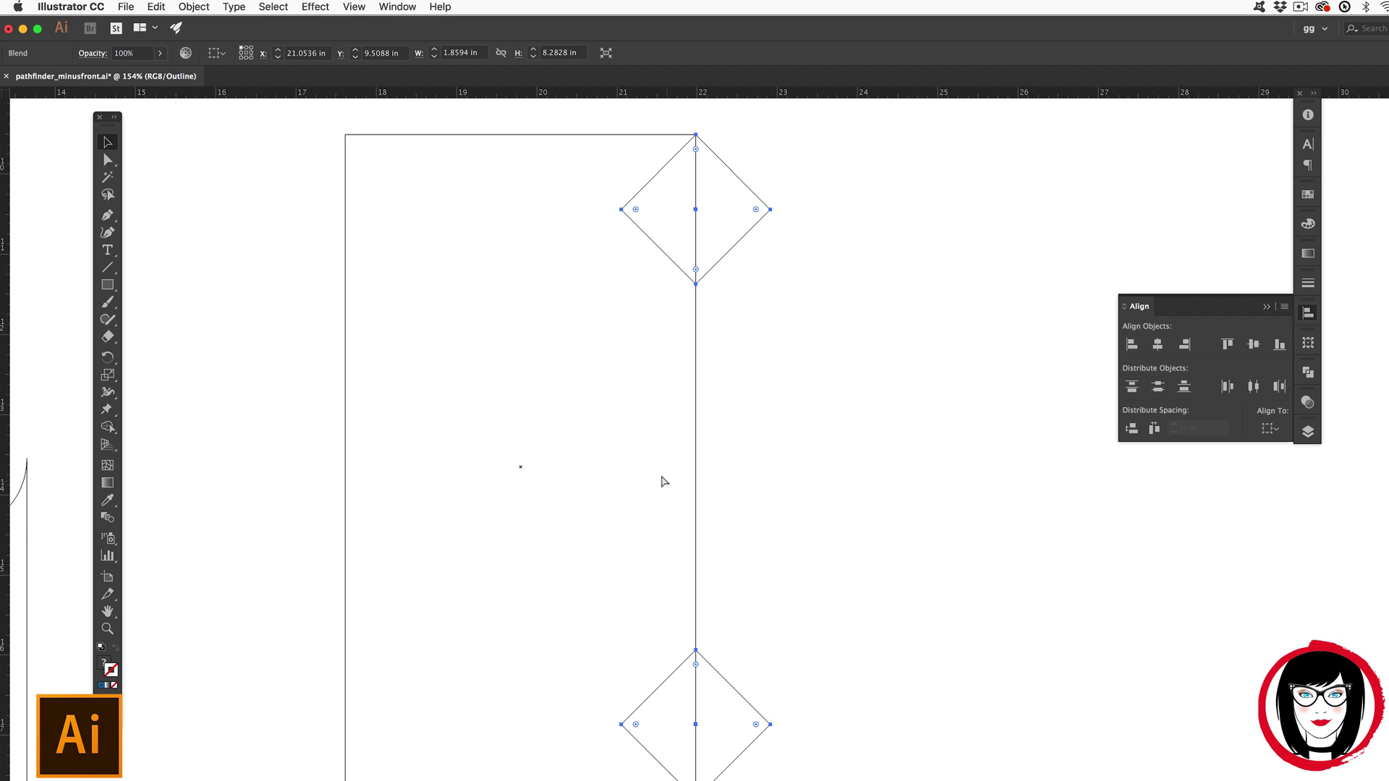
Step: Expand the diamond blend into separate lime diamonds, checking them in Outline view
key("super+y")
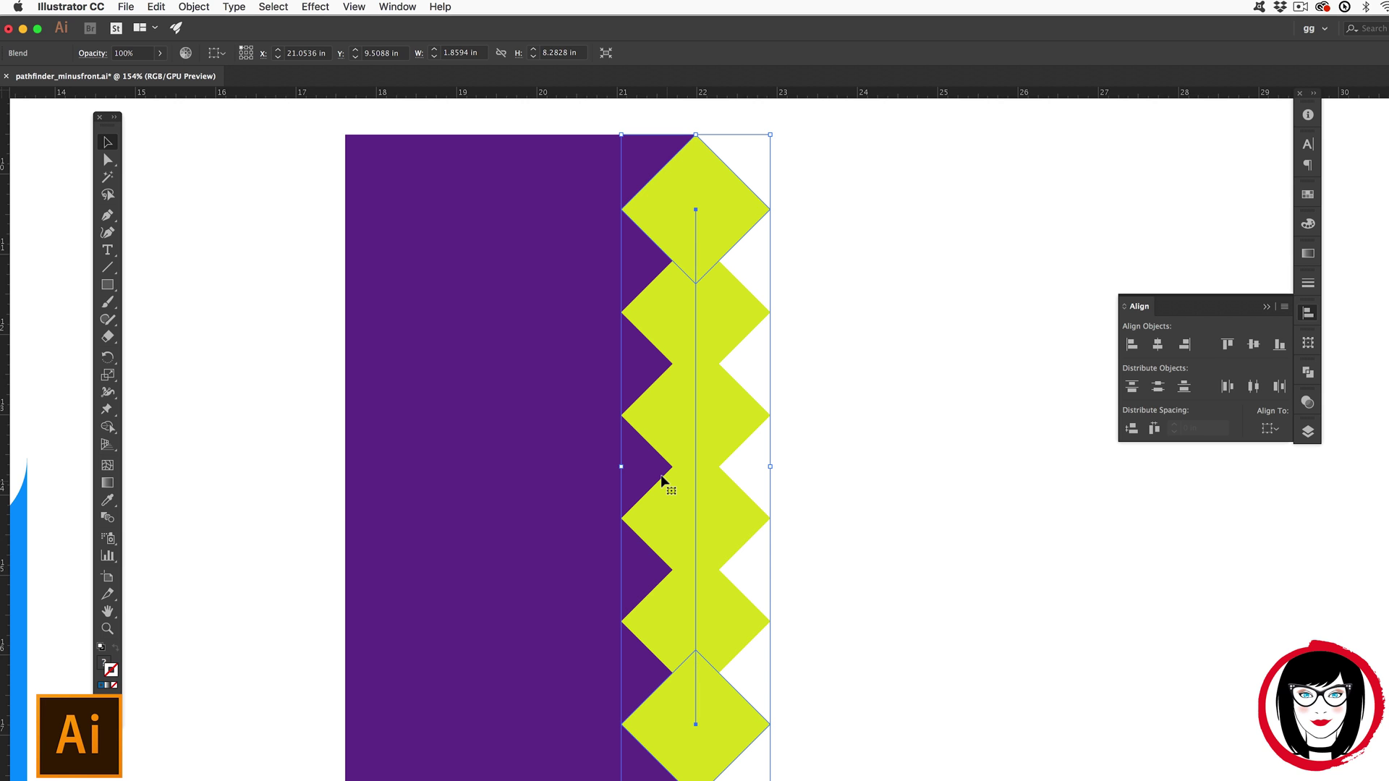
left_click(201, 4)
mouse_move(248, 359)
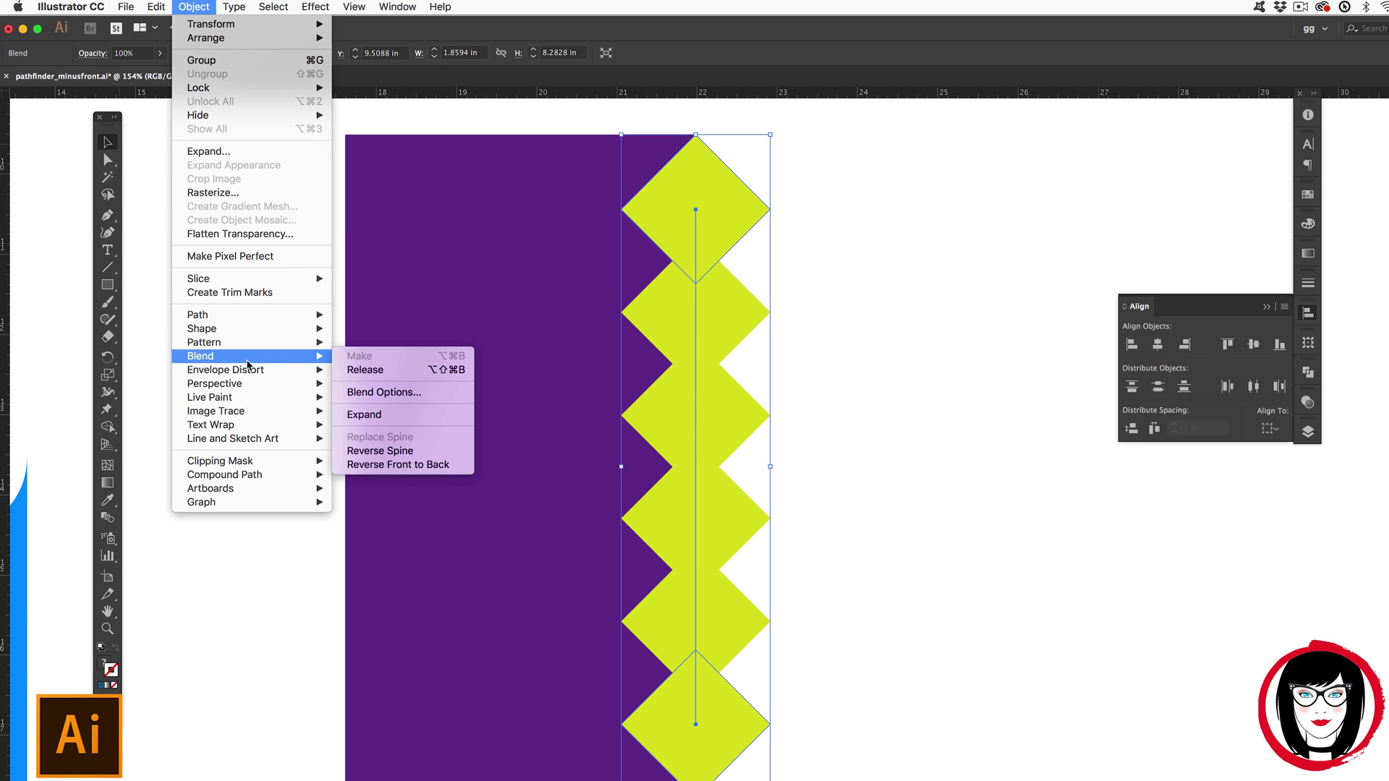
left_click(376, 416)
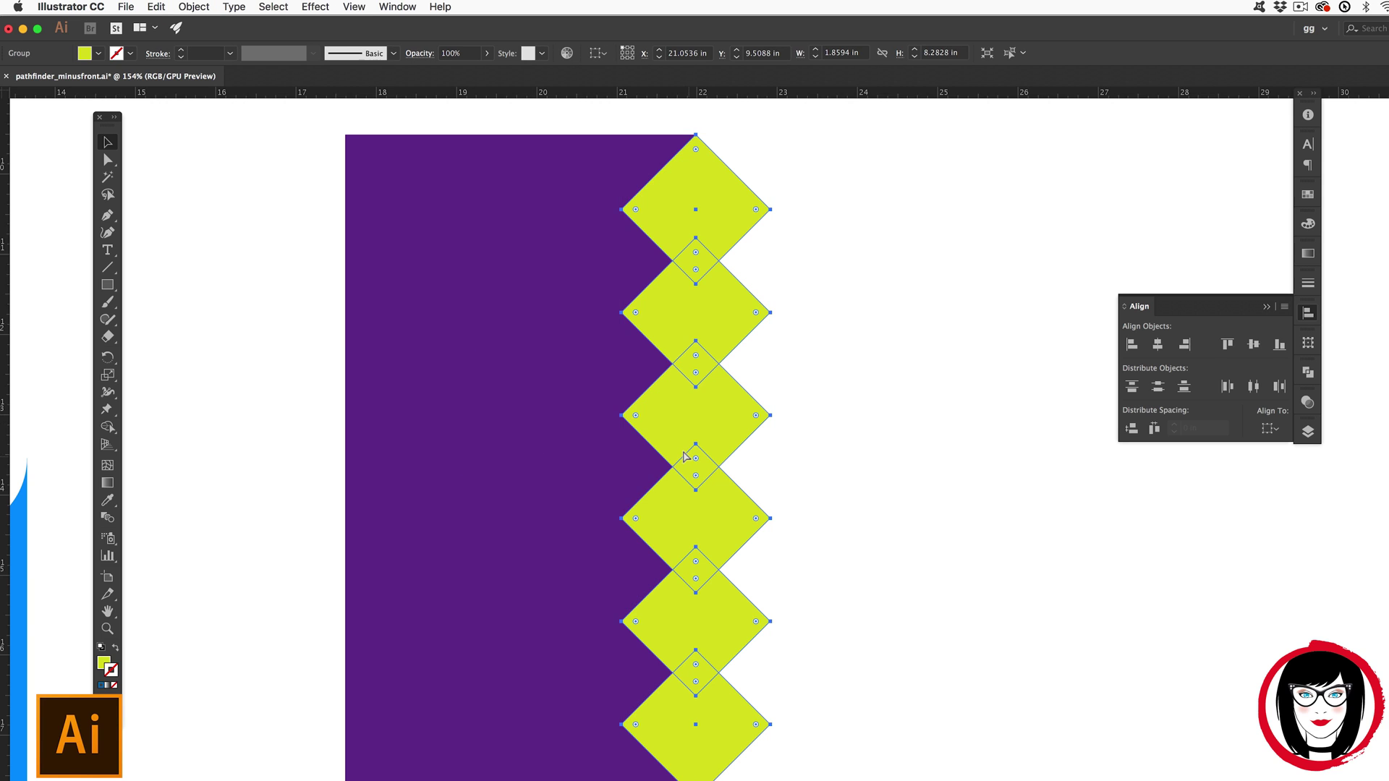
key("super+y")
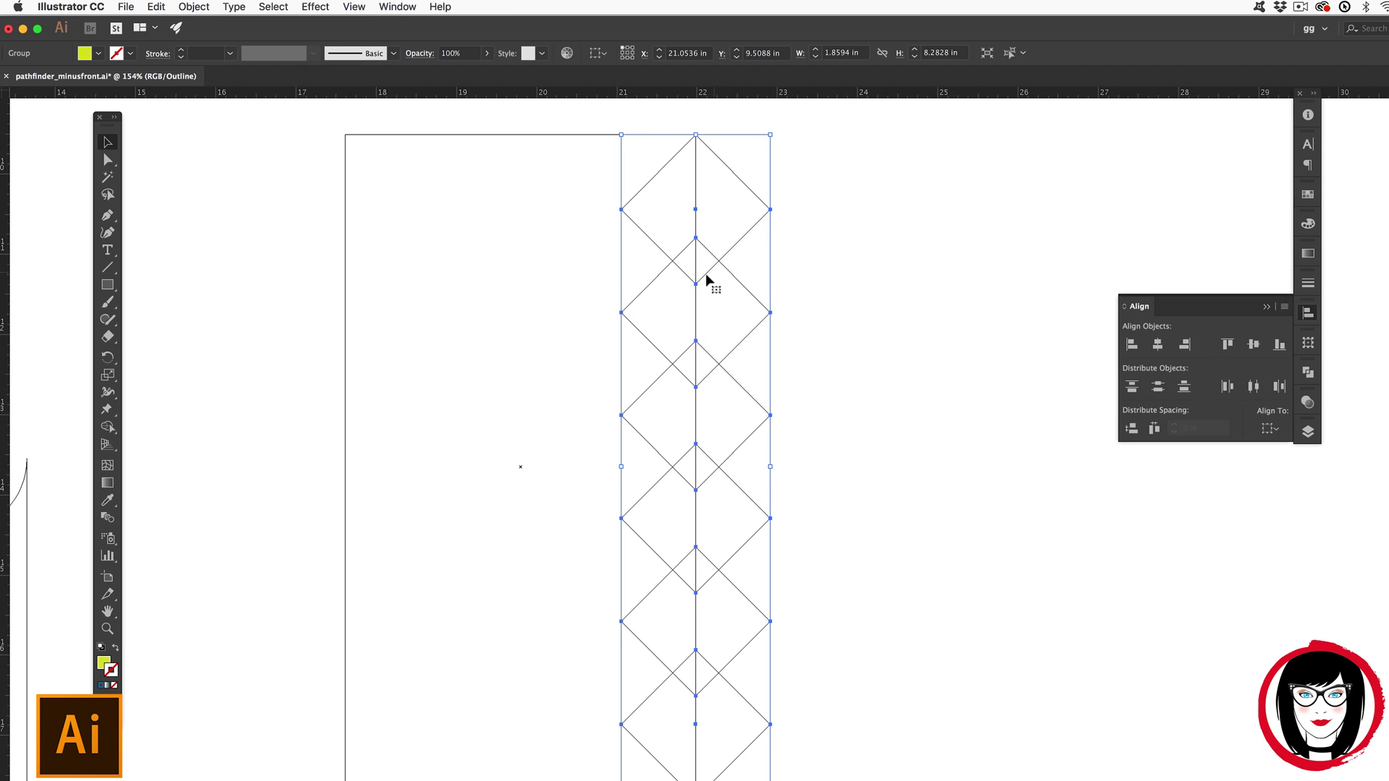
key("super+y")
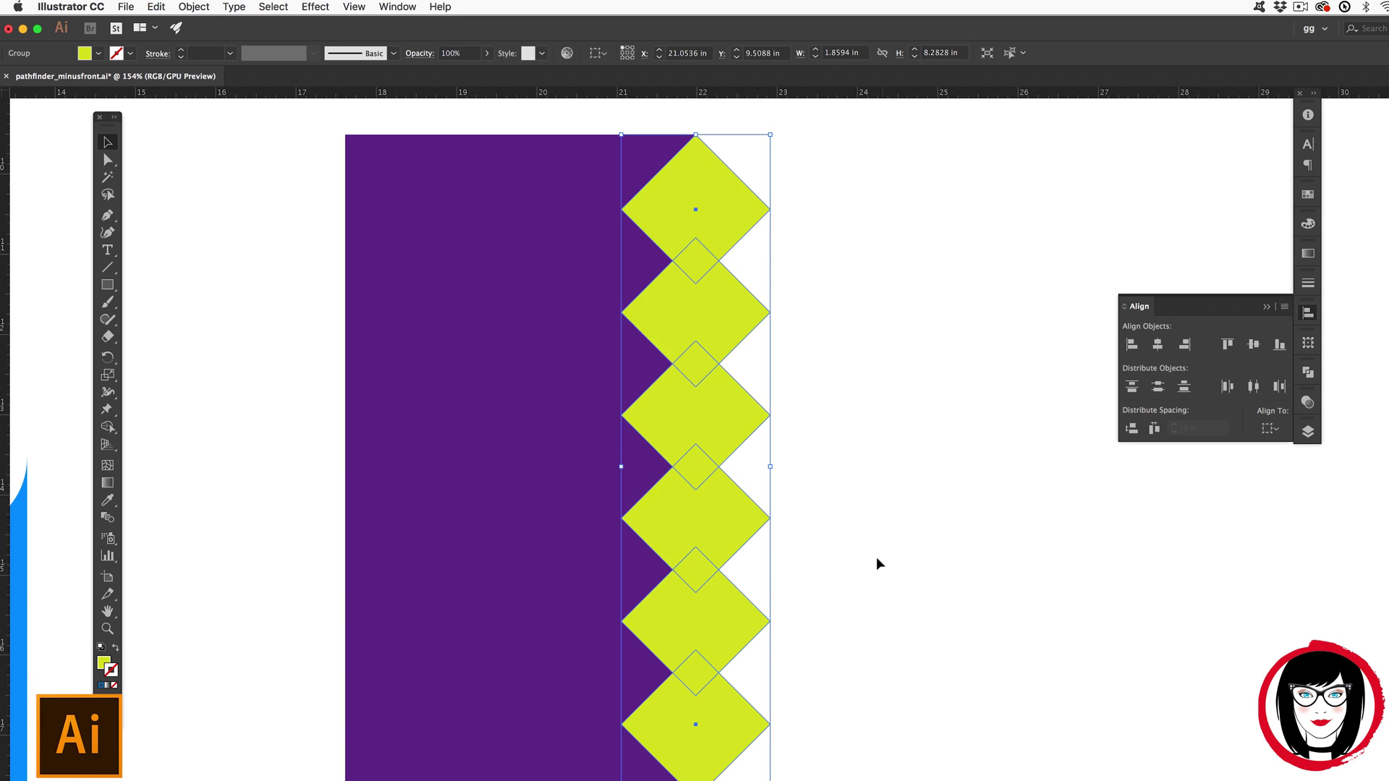
Step: Subtract the lime diamonds from the purple rectangle with Pathfinder Minus Front
left_click(506, 371, "shift")
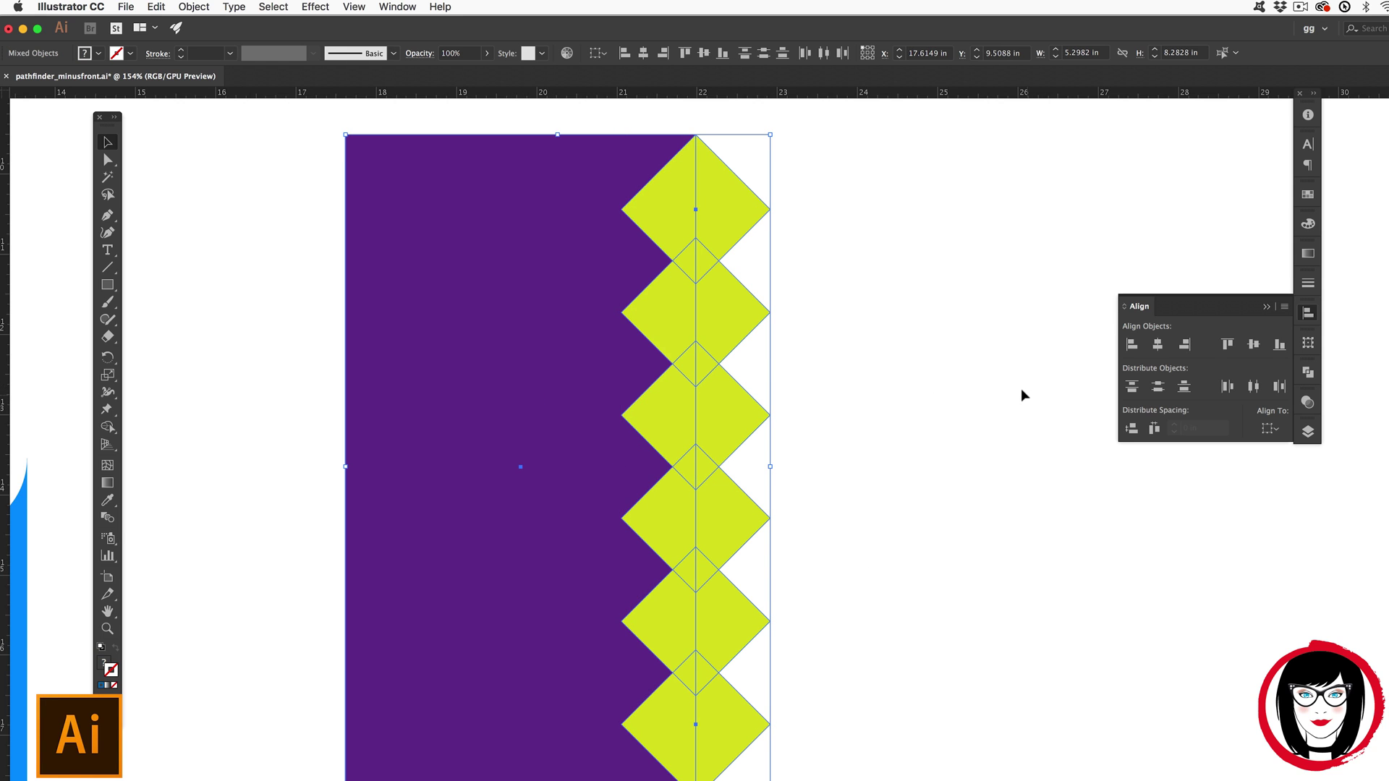
left_click(1308, 372)
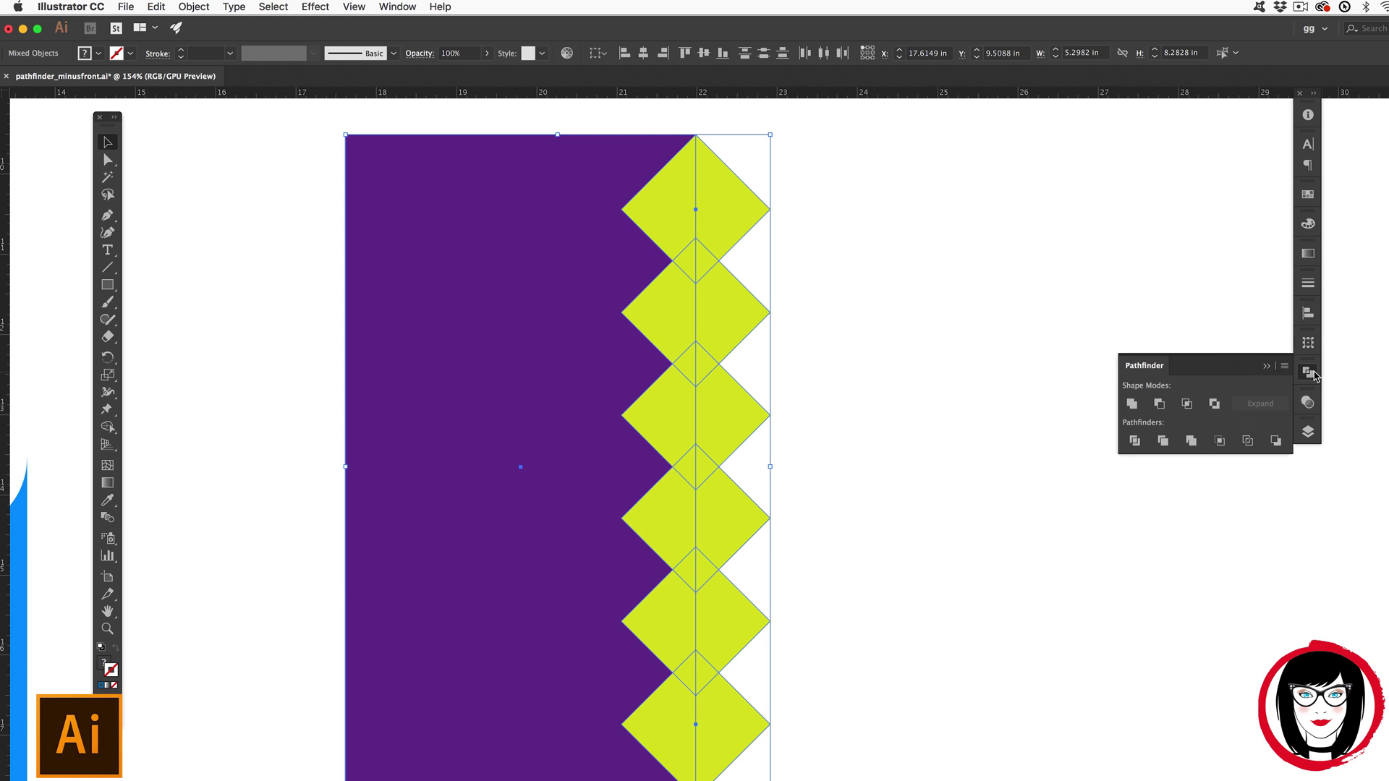
left_click(1159, 404)
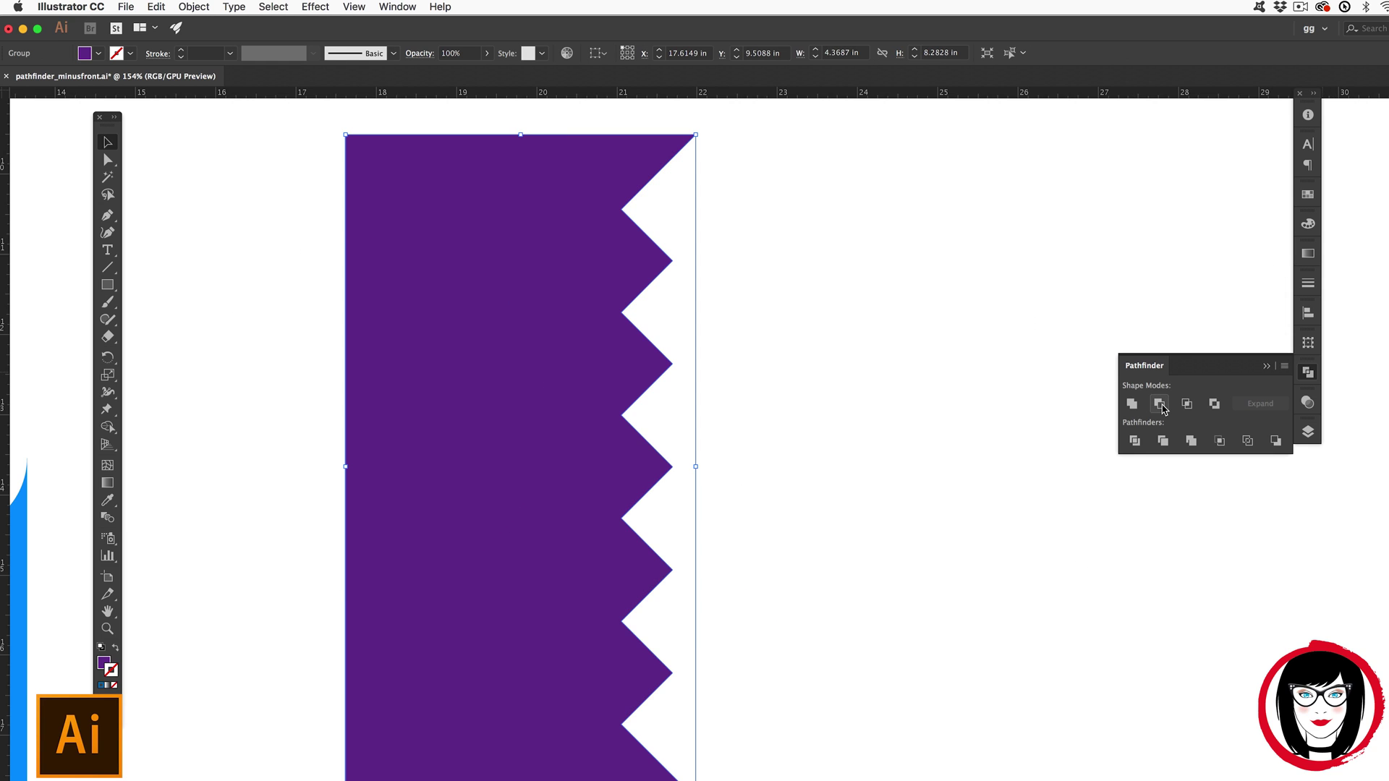
left_click(972, 471)
Step: Drag the zigzag shape's top-right and bottom-right corner anchors with Direct Selection
key("a")
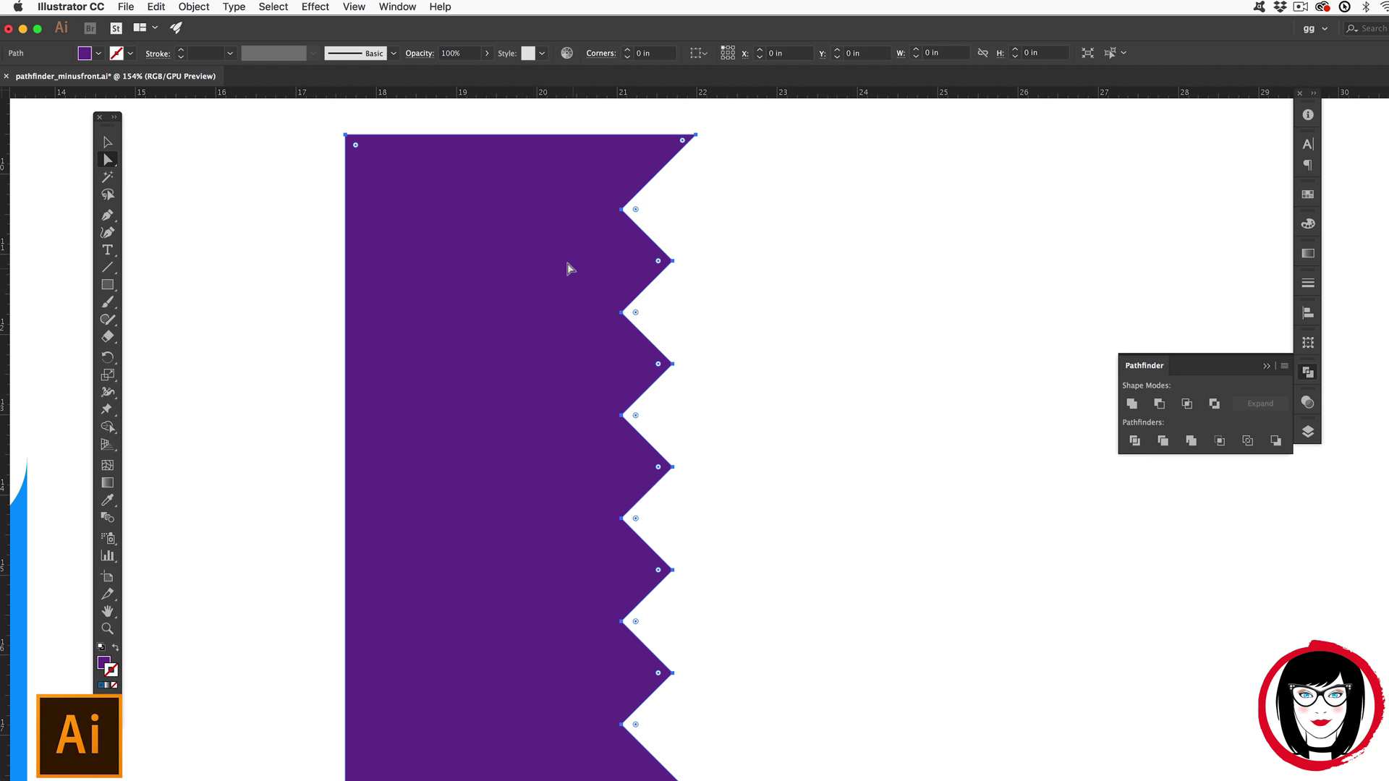
left_click(568, 267)
left_click(197, 163)
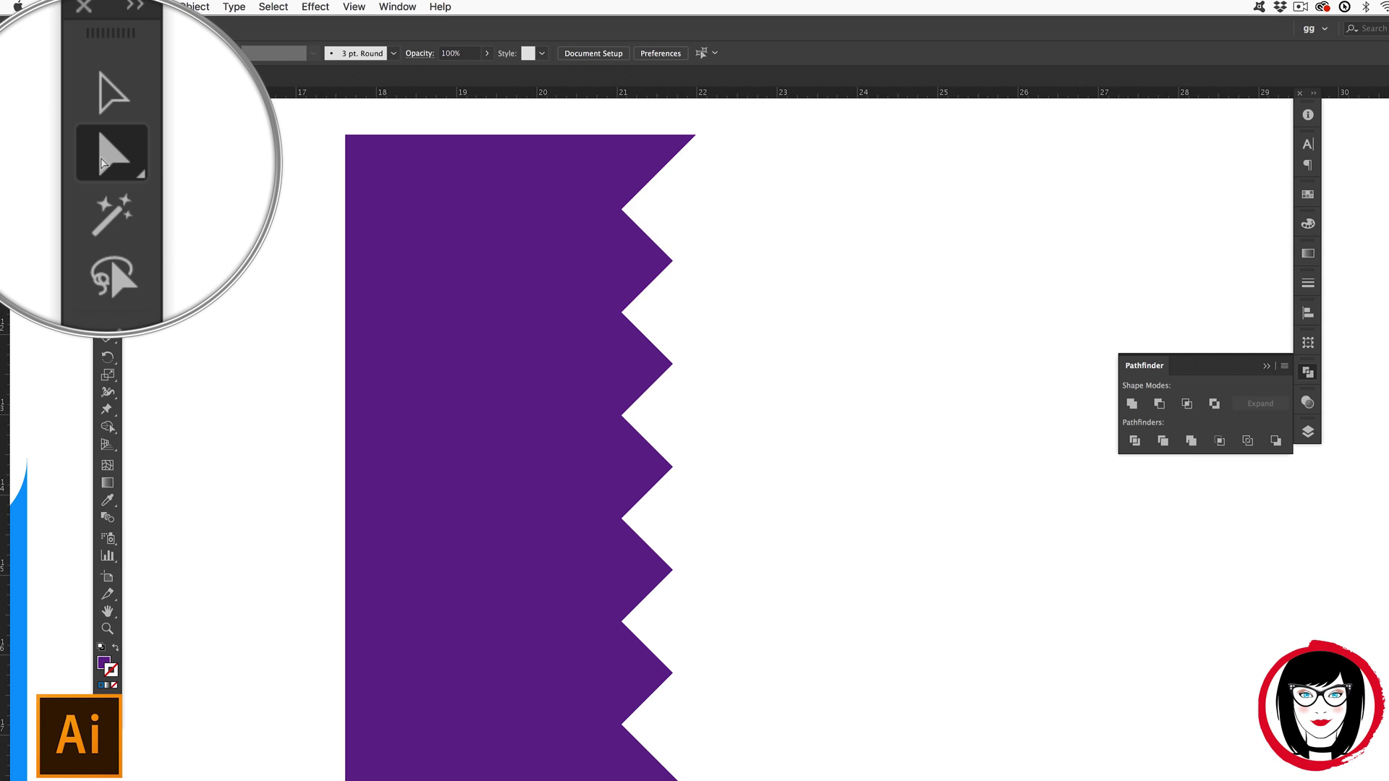
left_click_drag(695, 135, 513, 224)
scroll(861, 418, "down", 5)
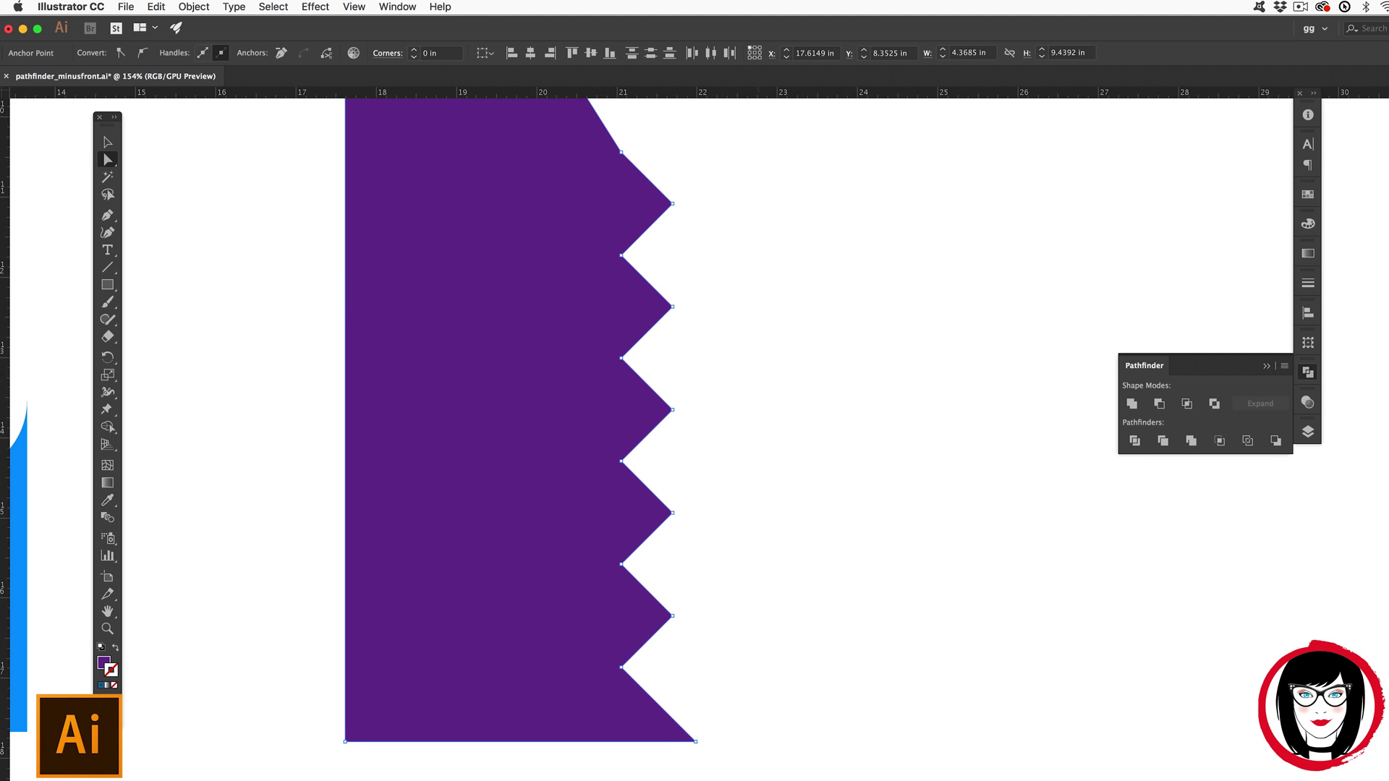
left_click_drag(695, 742, 719, 726)
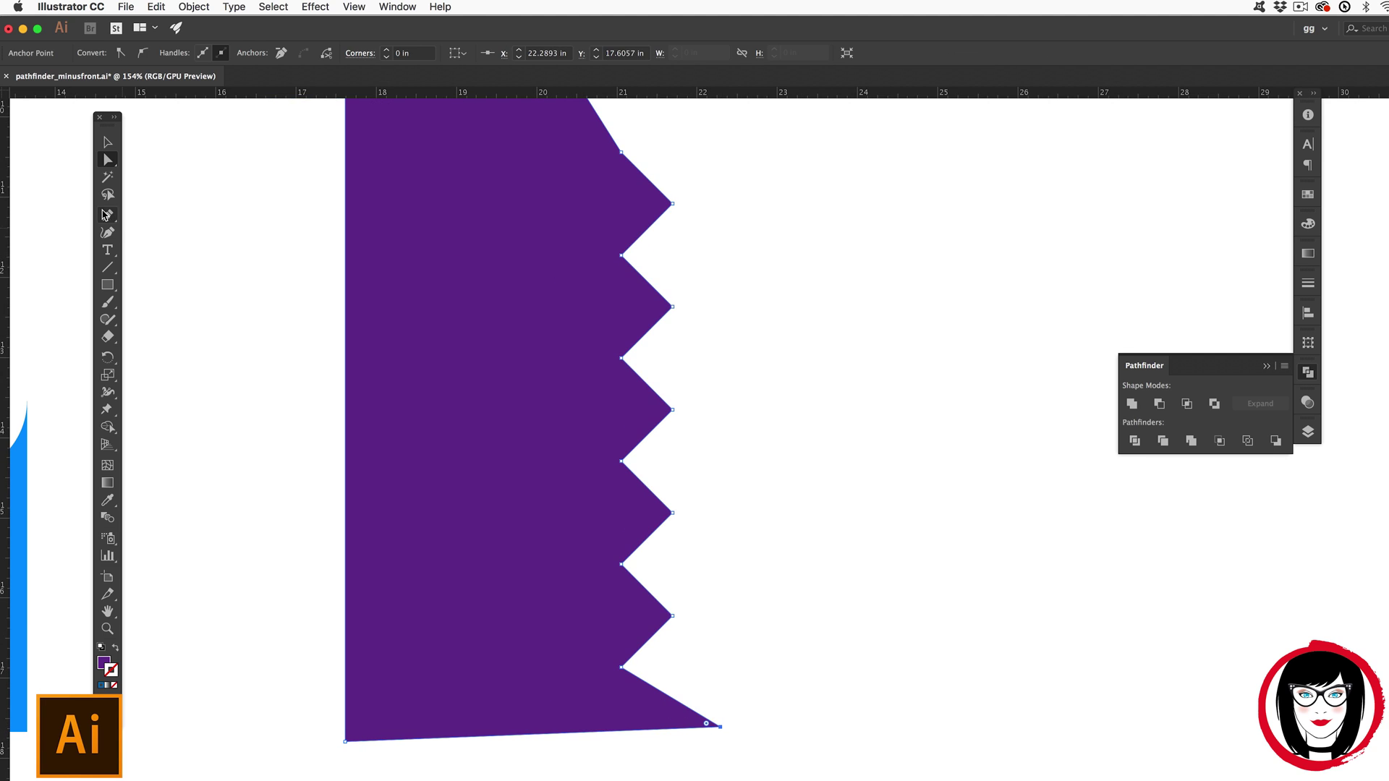
Step: Delete the bottom-right and top anchors of the purple shape
left_click_drag(107, 215, 166, 256)
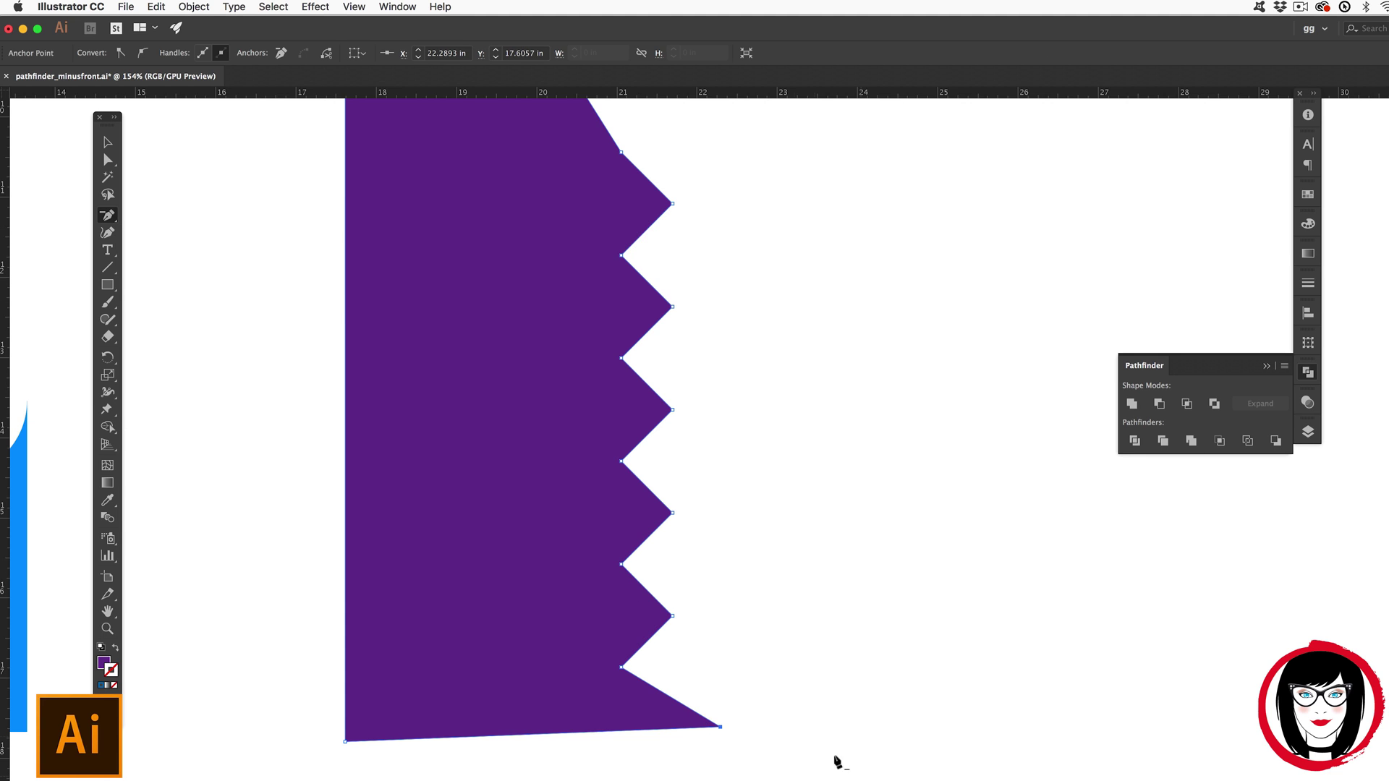
left_click(716, 727)
scroll(799, 584, "up", 5)
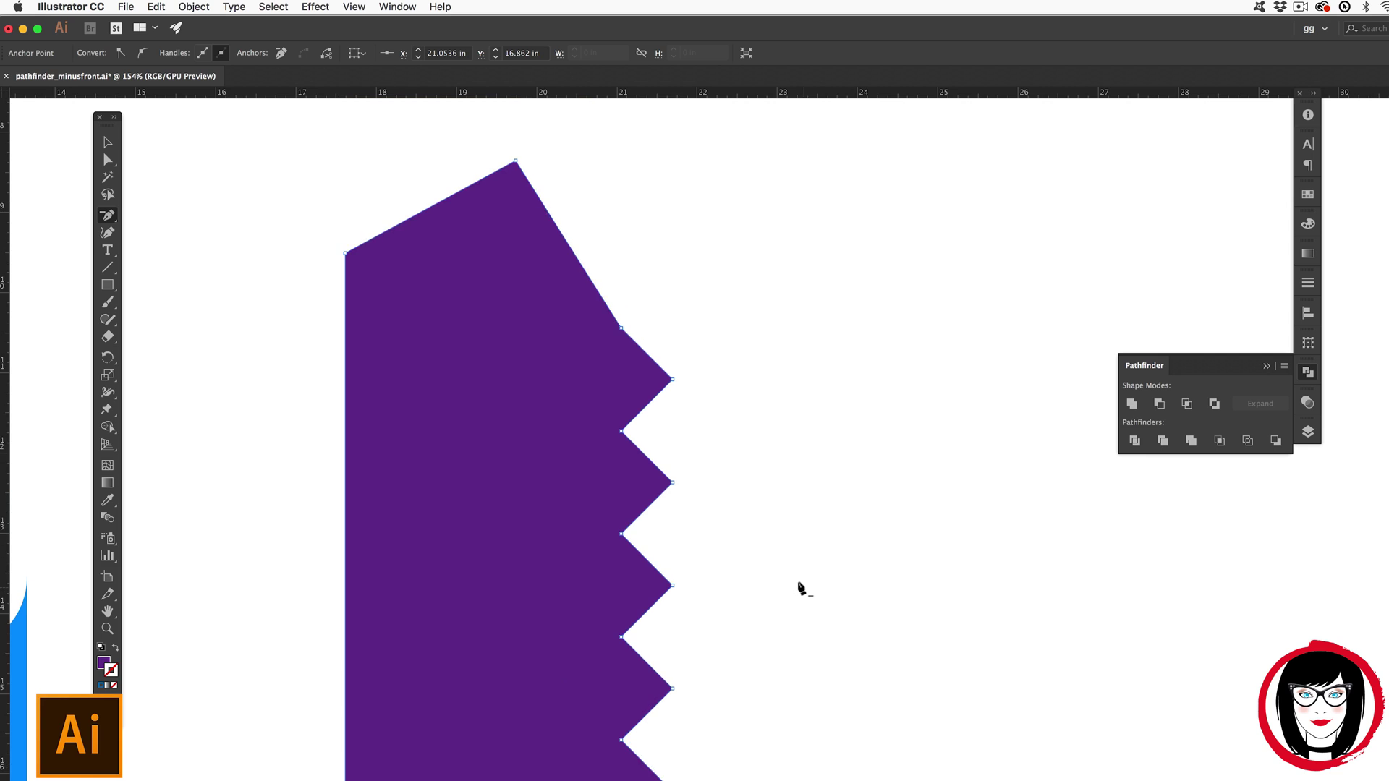
scroll(800, 587, "down", 2)
scroll(801, 589, "up", 2)
left_click(511, 108)
scroll(878, 364, "down", 4)
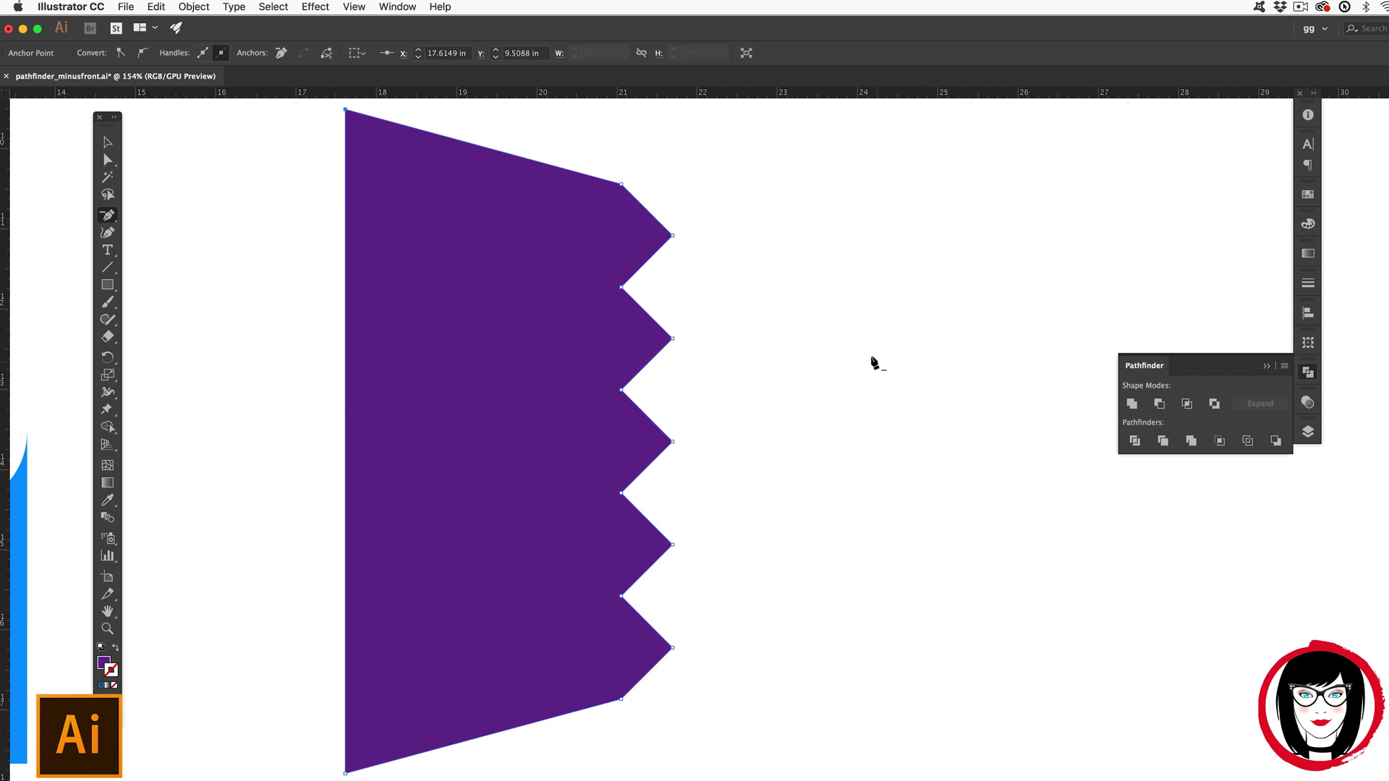
Step: Undo the anchor edits, restoring the zigzag rectangle, and deselect it
key("super+z")
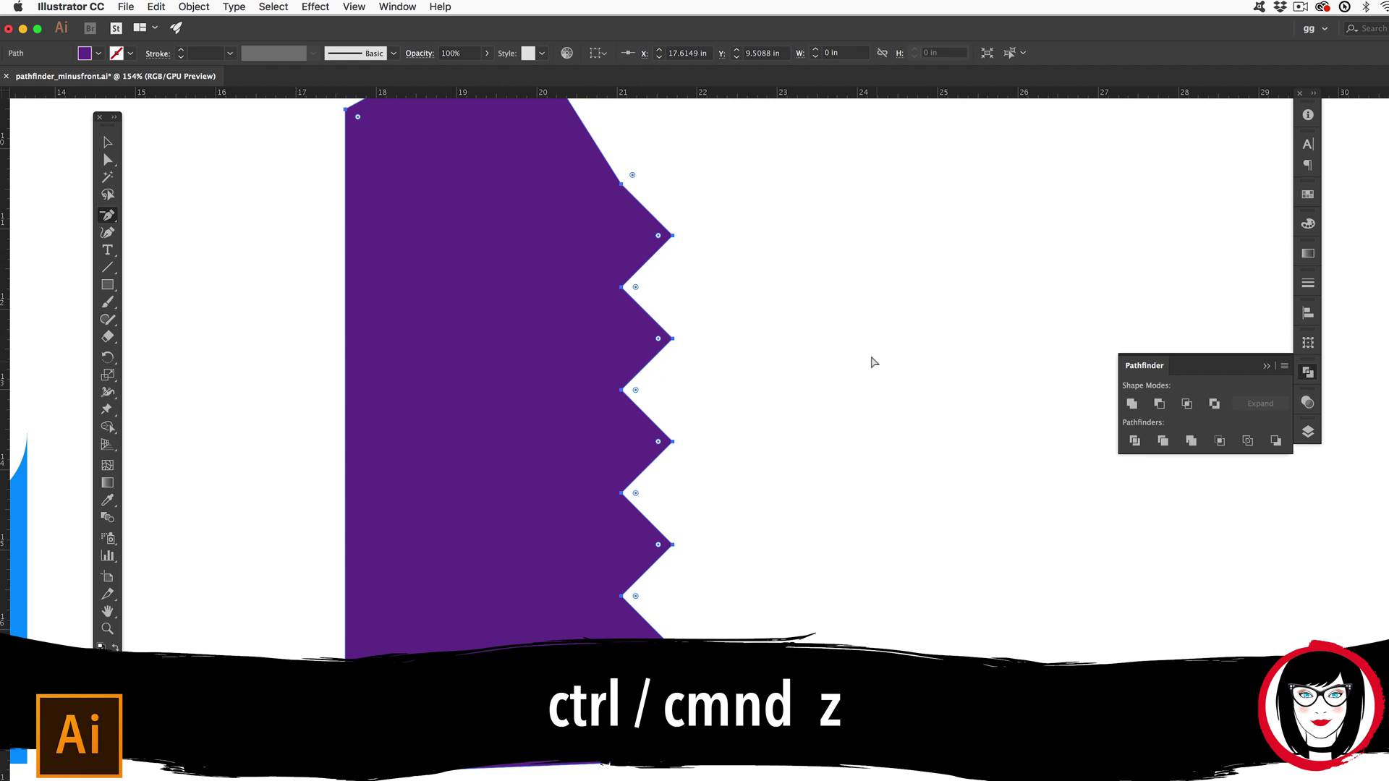
key("super+z")
key("super+z")
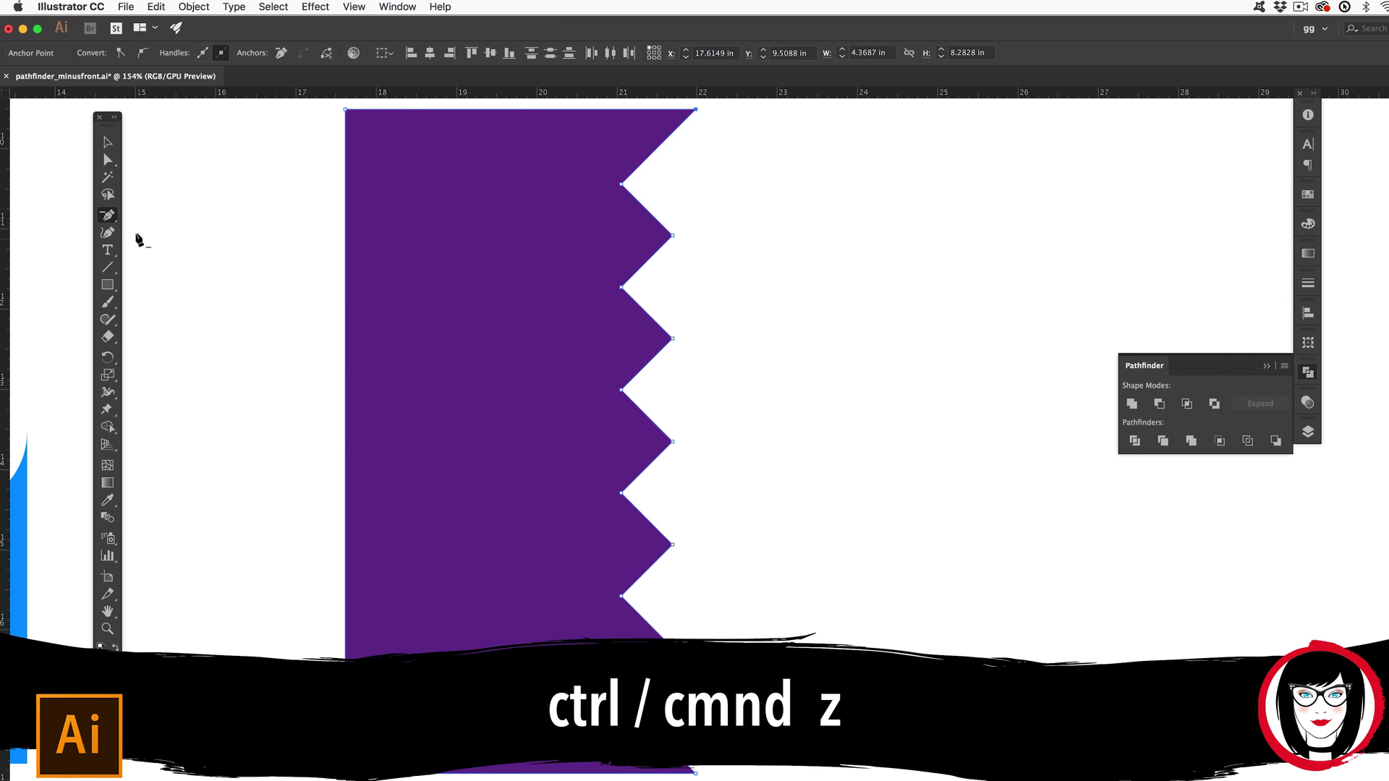
left_click(107, 142)
left_click(221, 176)
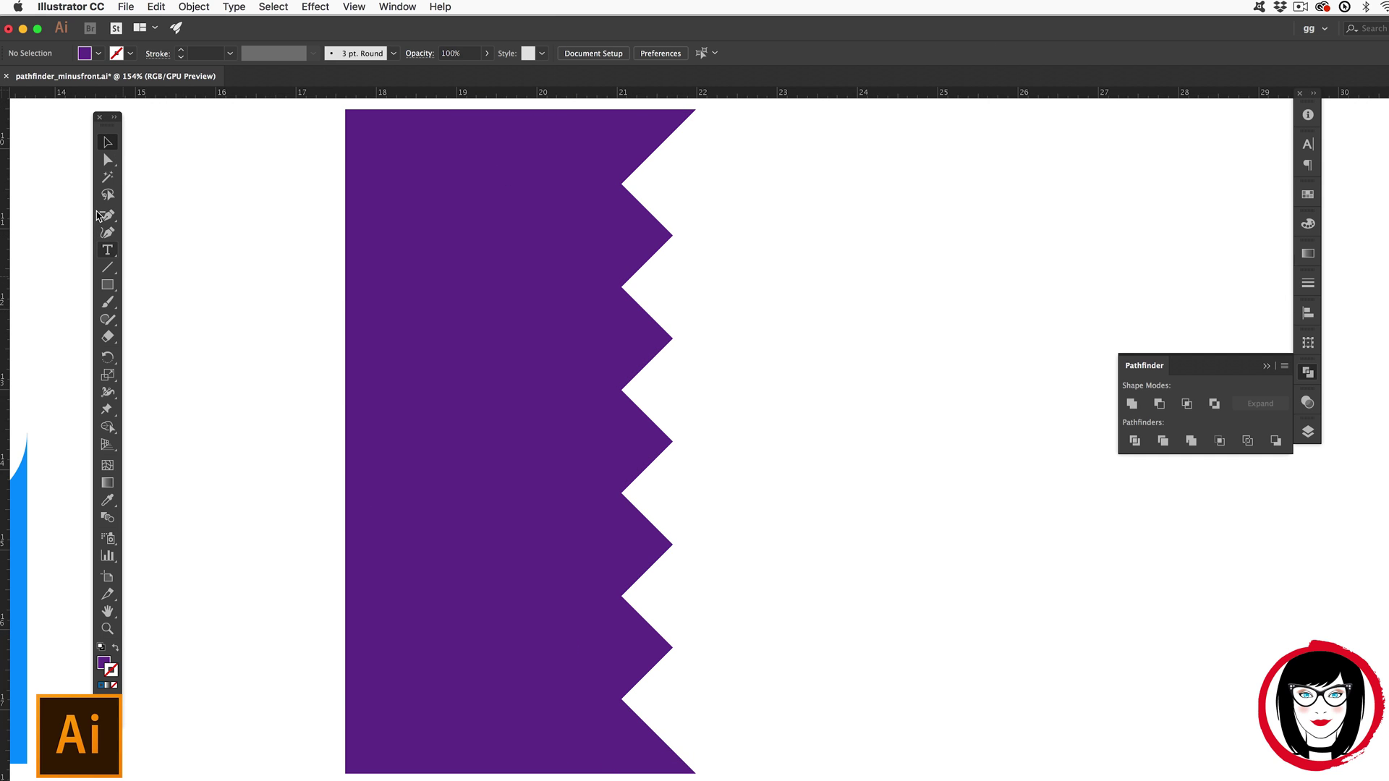
Step: Start a Pen path with zigzag points running down the upper right edge
left_click_drag(107, 215, 160, 219)
left_click(959, 133)
left_click(893, 196)
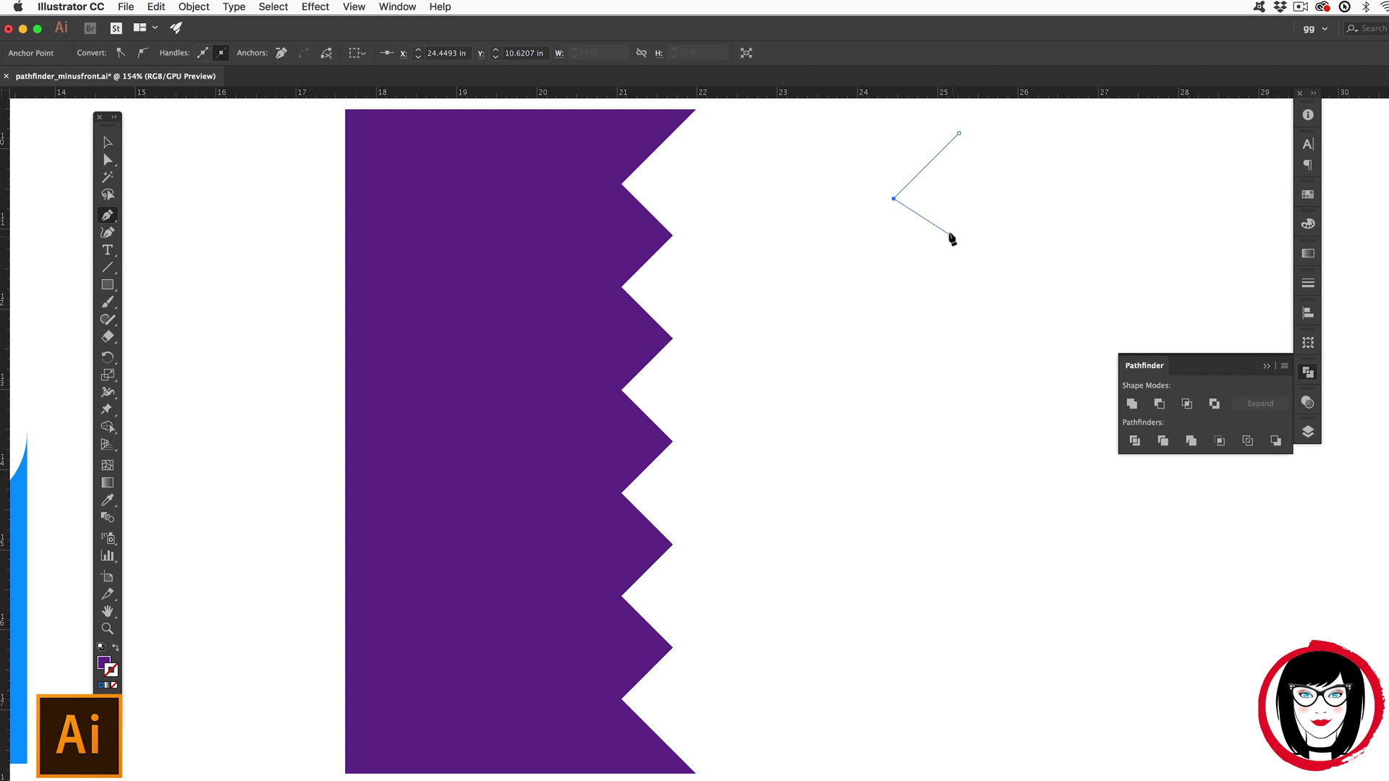
left_click(964, 246)
left_click(878, 303, "super")
left_click(884, 308)
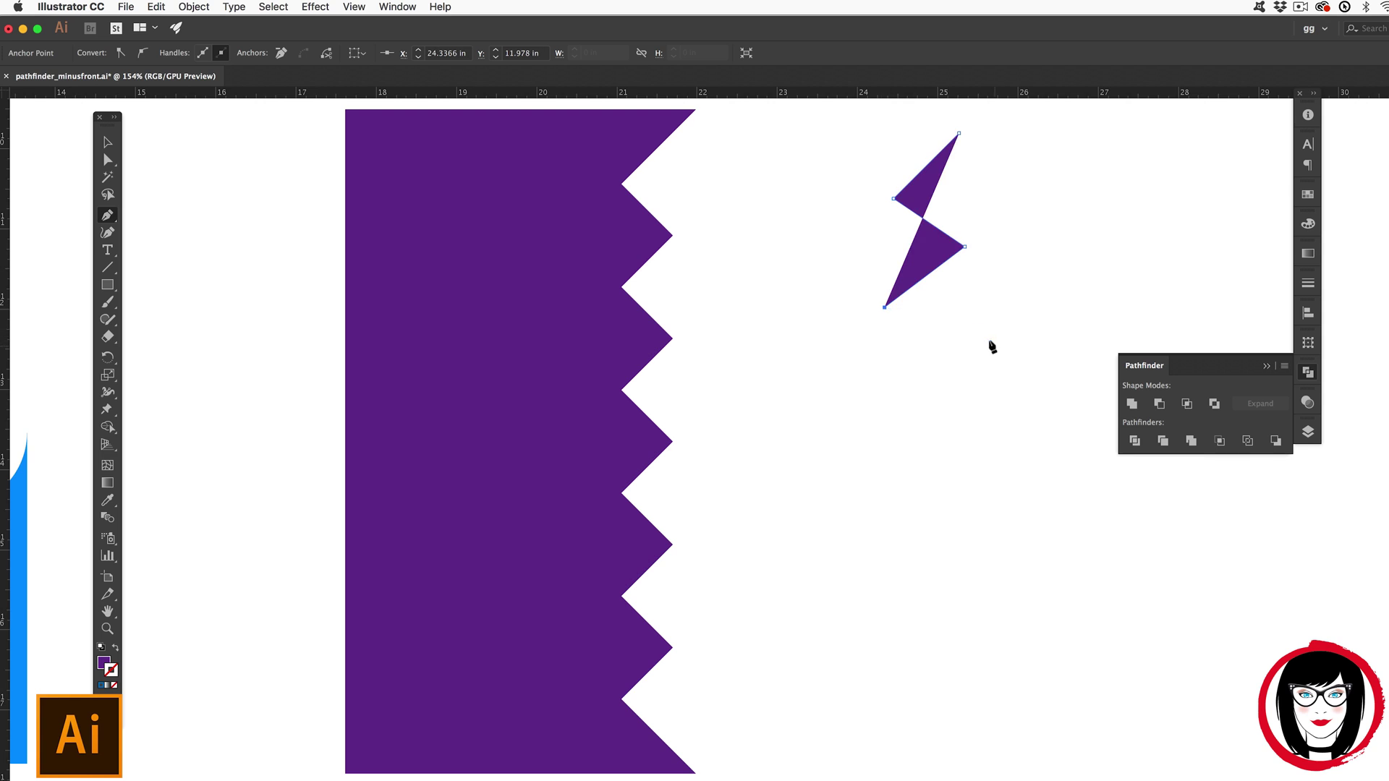
left_click(994, 345)
left_click(879, 387)
left_click(1009, 454)
left_click(878, 483)
Step: Extend the zigzag to the bottom, add bottom-left and top-left corners, and close the shape
left_click(989, 540)
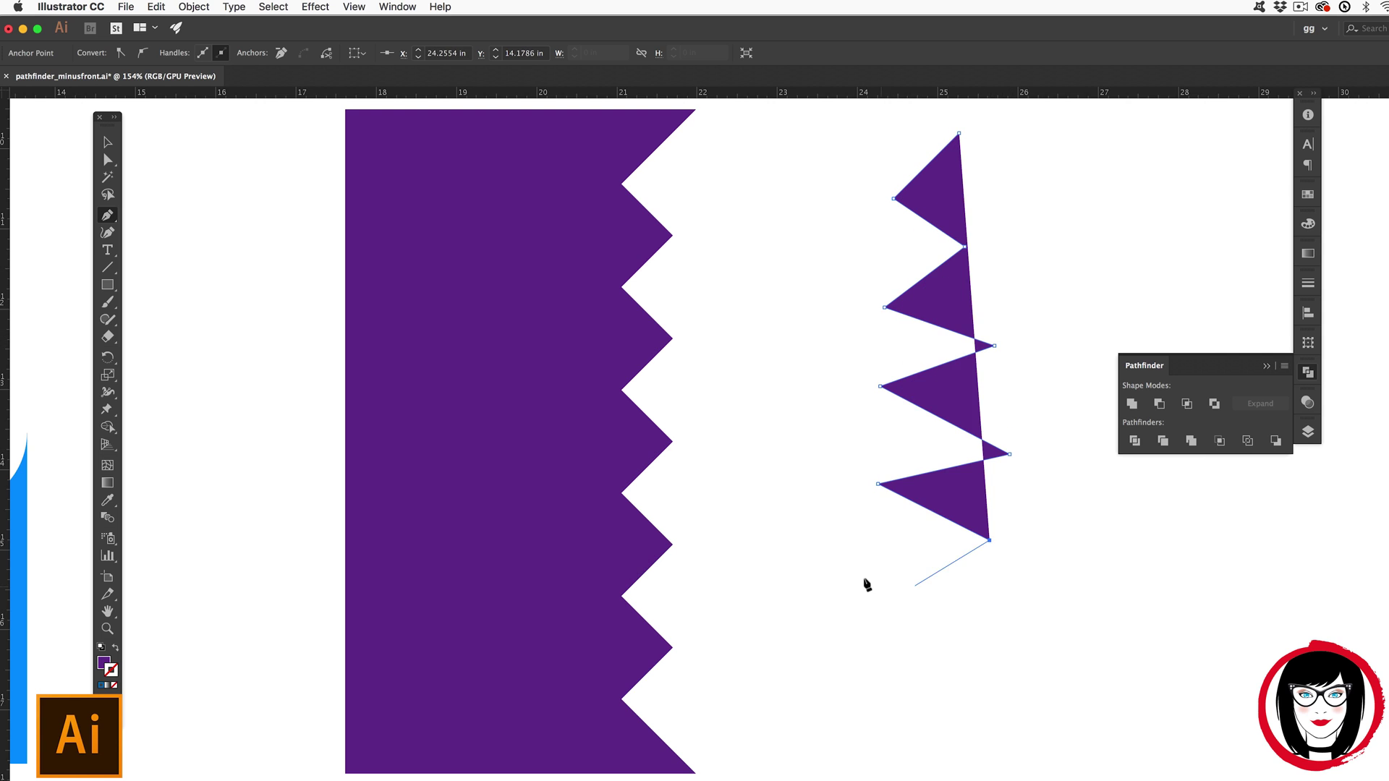
left_click(868, 583)
left_click(1002, 633)
left_click(868, 664)
left_click(1004, 734)
left_click(844, 763)
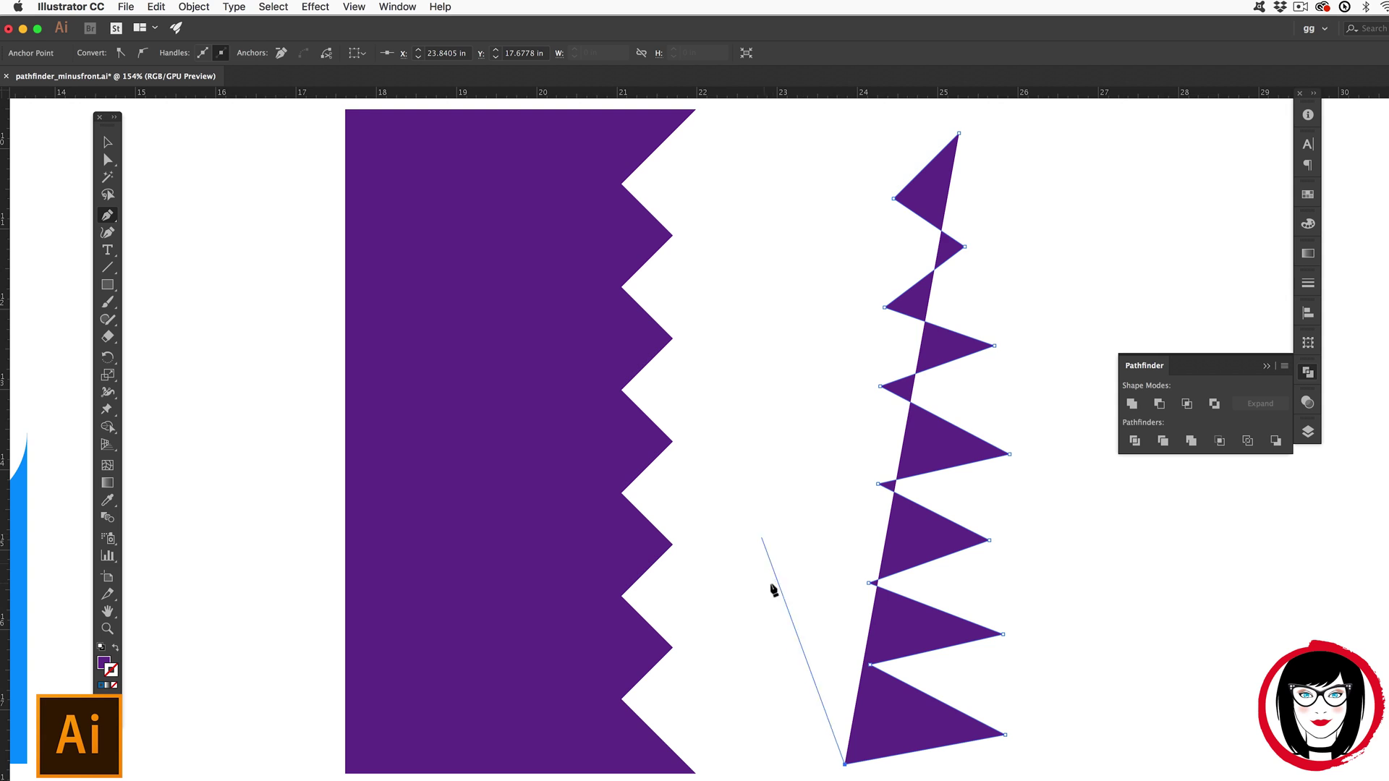
left_click(740, 766)
left_click(741, 133)
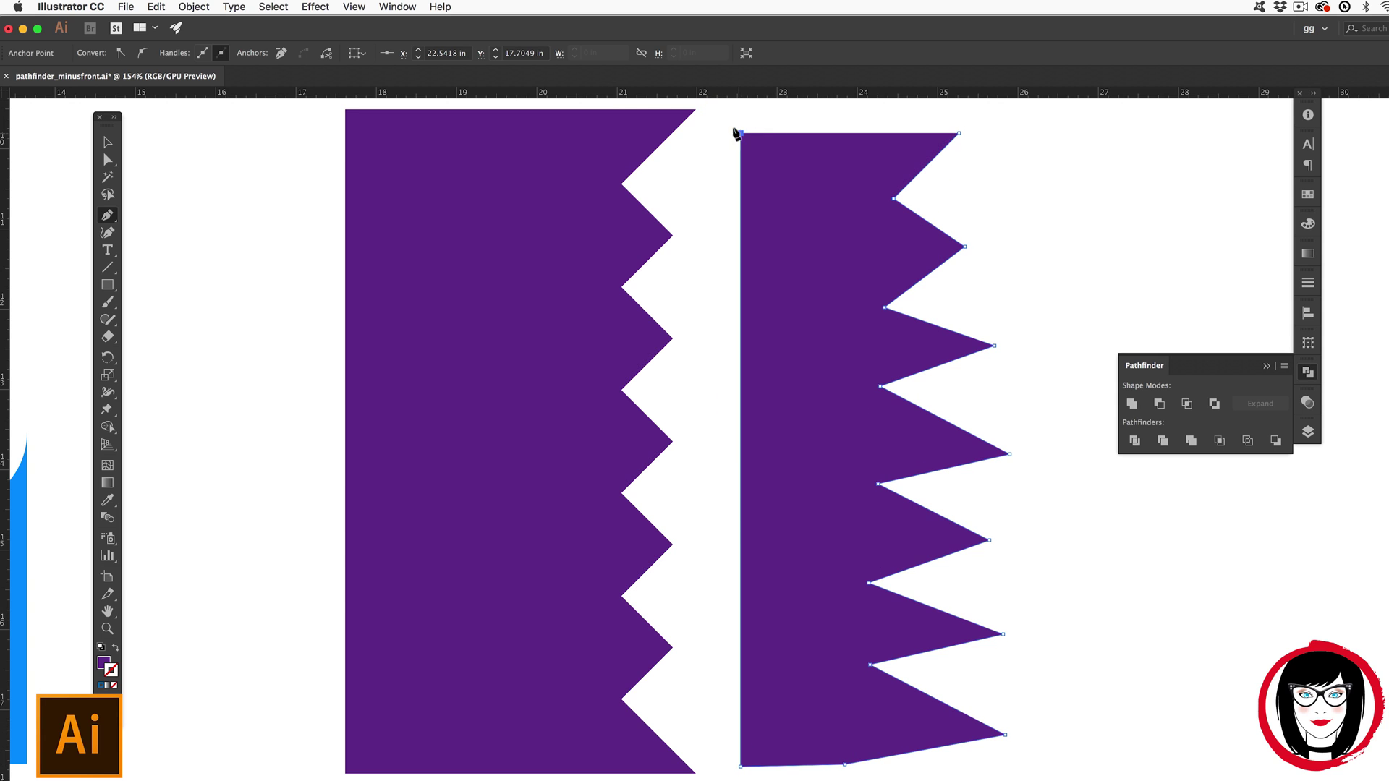
left_click(953, 134)
left_click(107, 142)
key("super+shift+a")
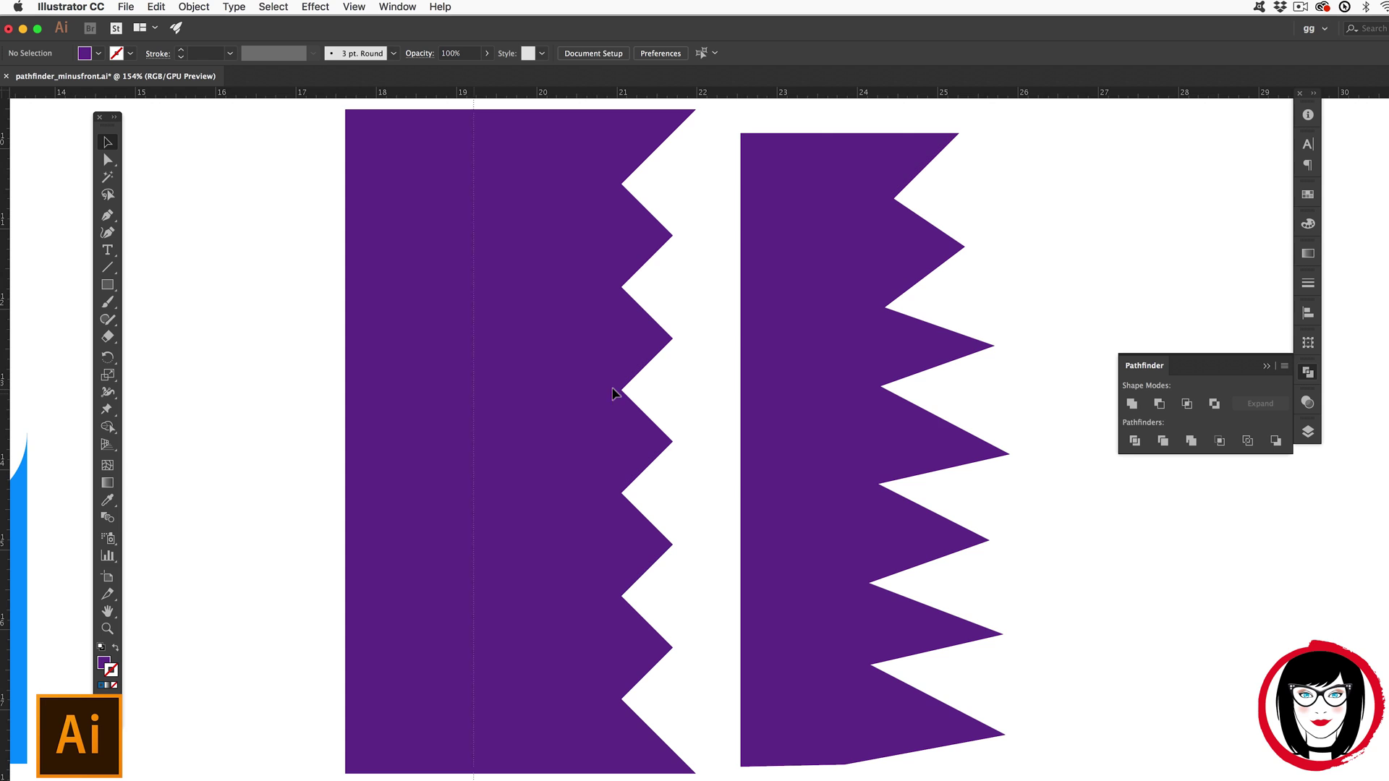
Step: Place a vertical guide at the spike tips, show and unlock guides, delete the horizontal guide
left_click_drag(613, 392, 954, 380)
right_click(1014, 201)
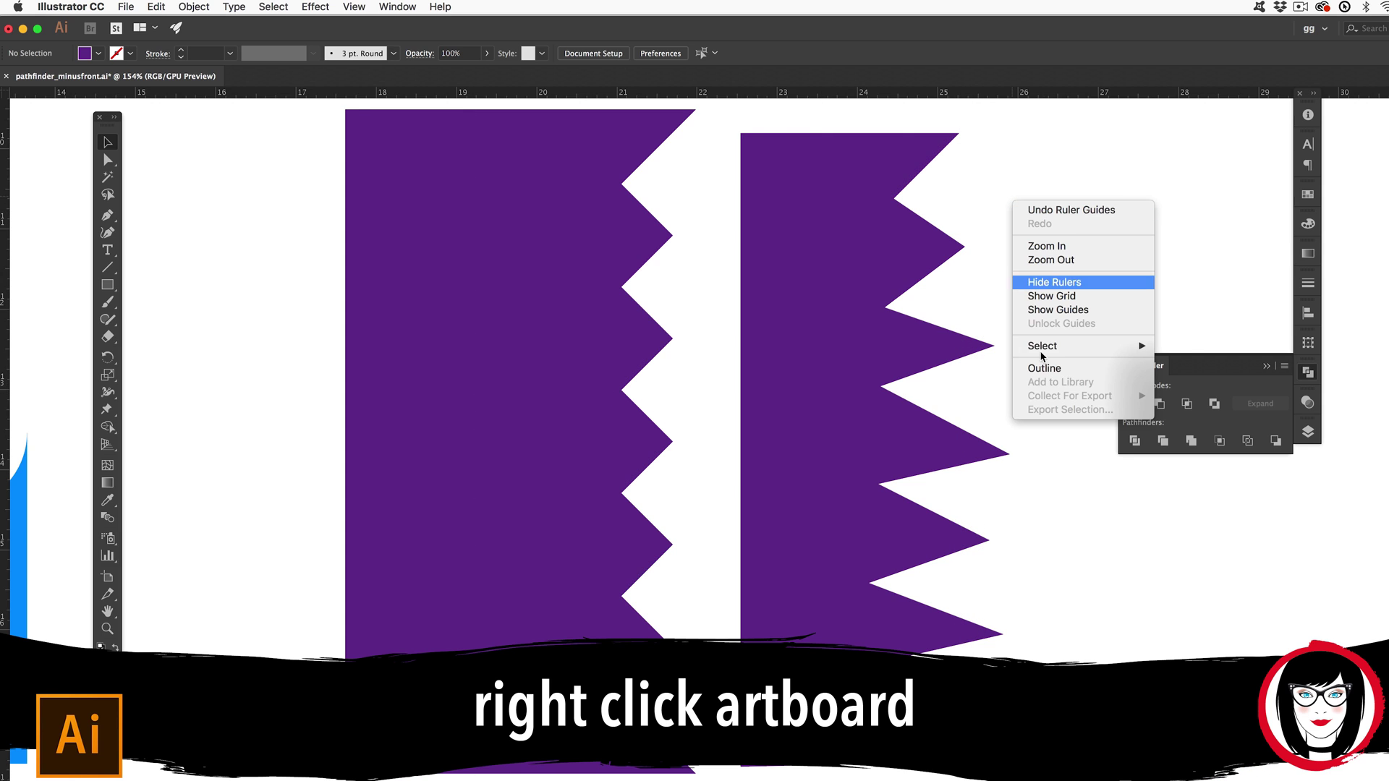
left_click(1053, 309)
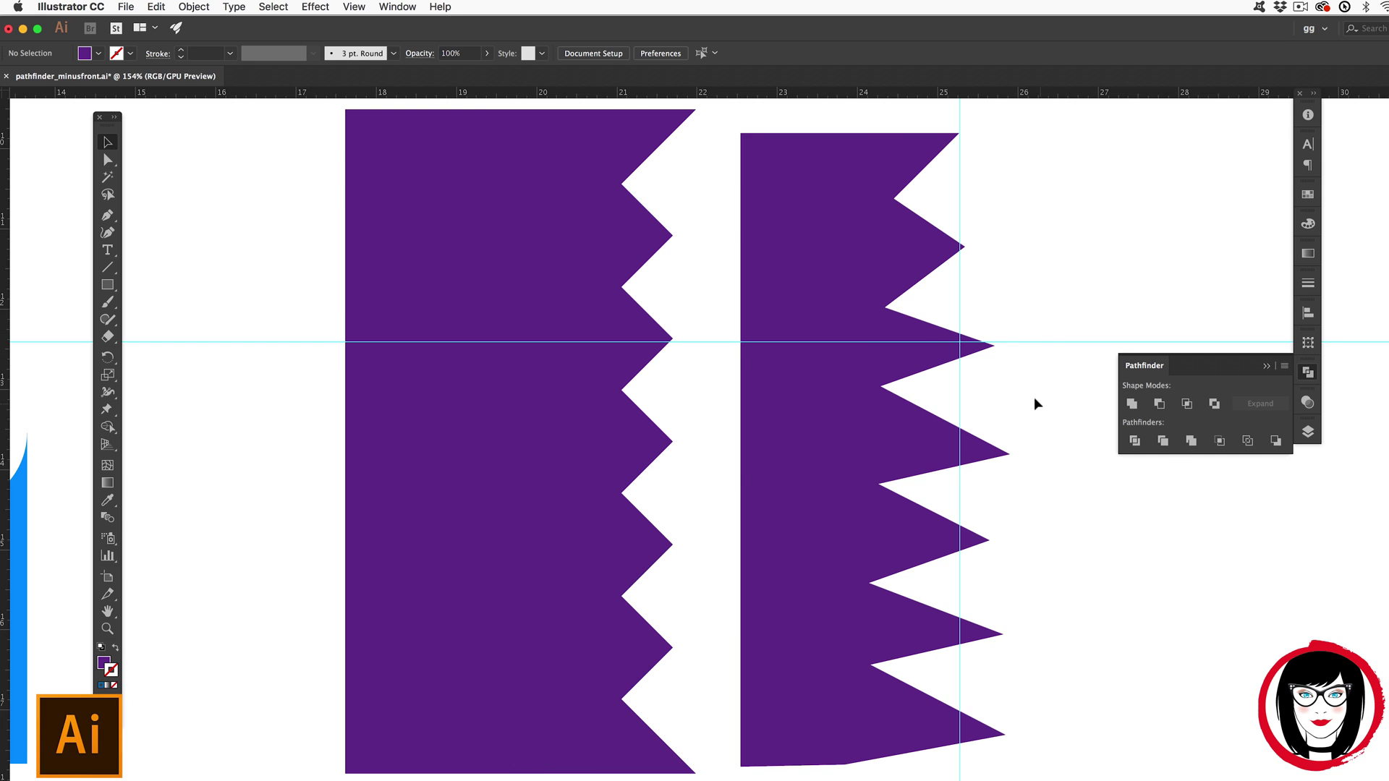
right_click(1029, 239)
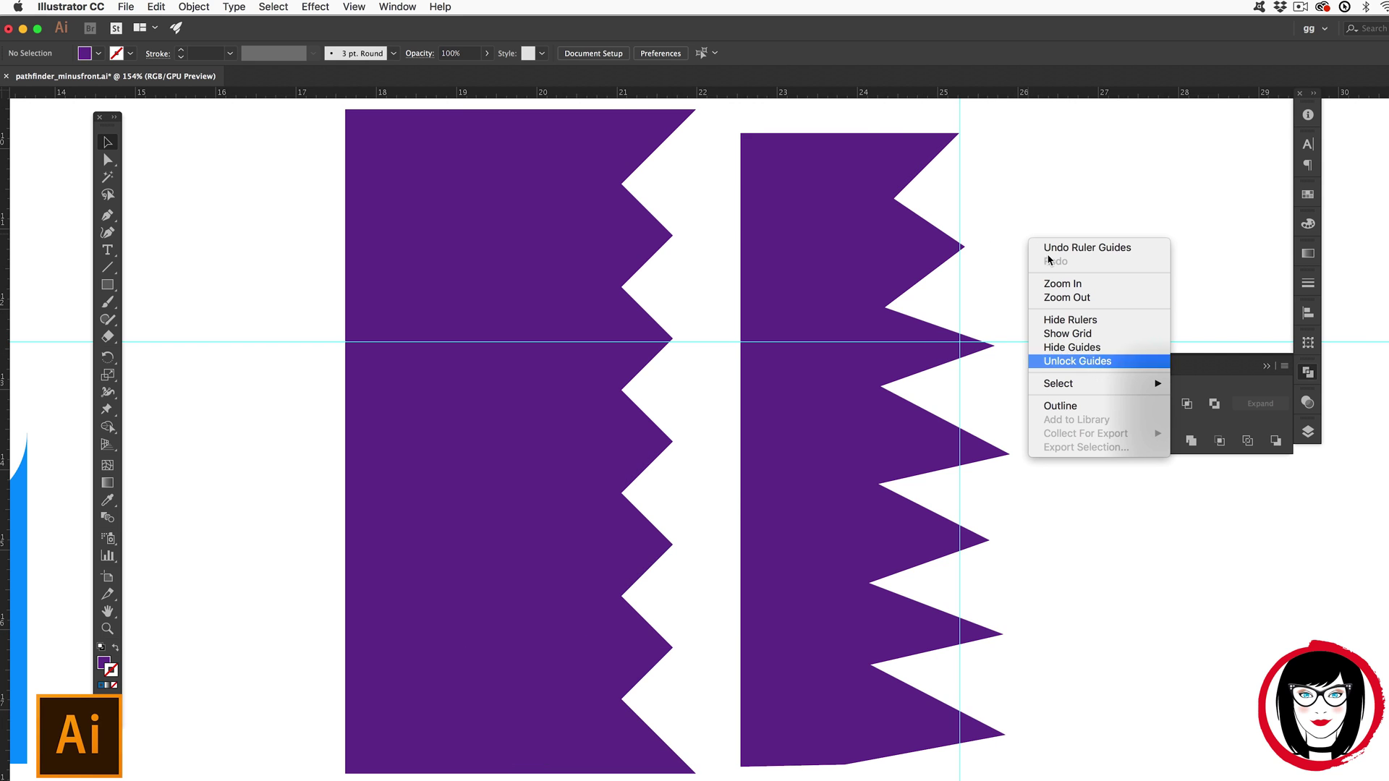
left_click_drag(1048, 254, 1060, 372)
key("Delete")
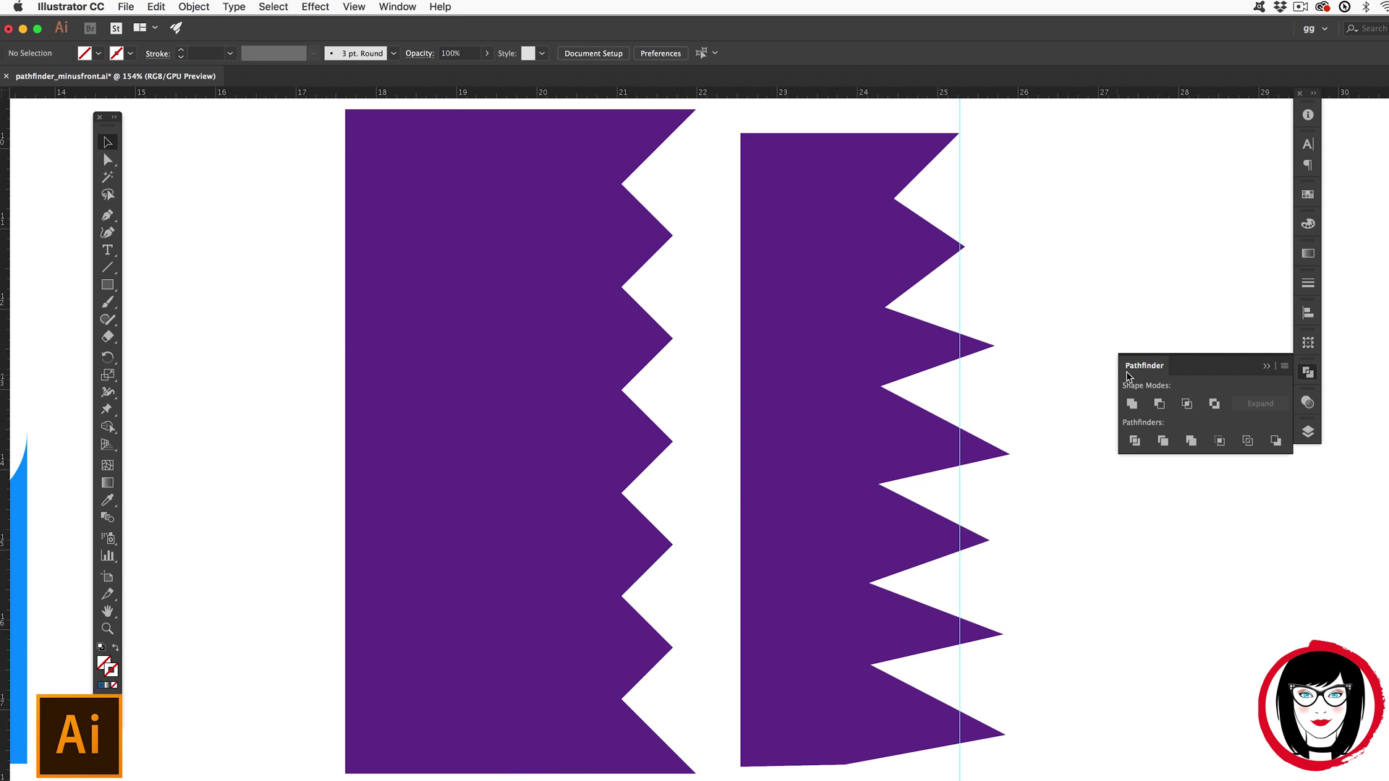
Step: Pull the spike tips onto the vertical guide with Direct Selection
left_click(922, 226)
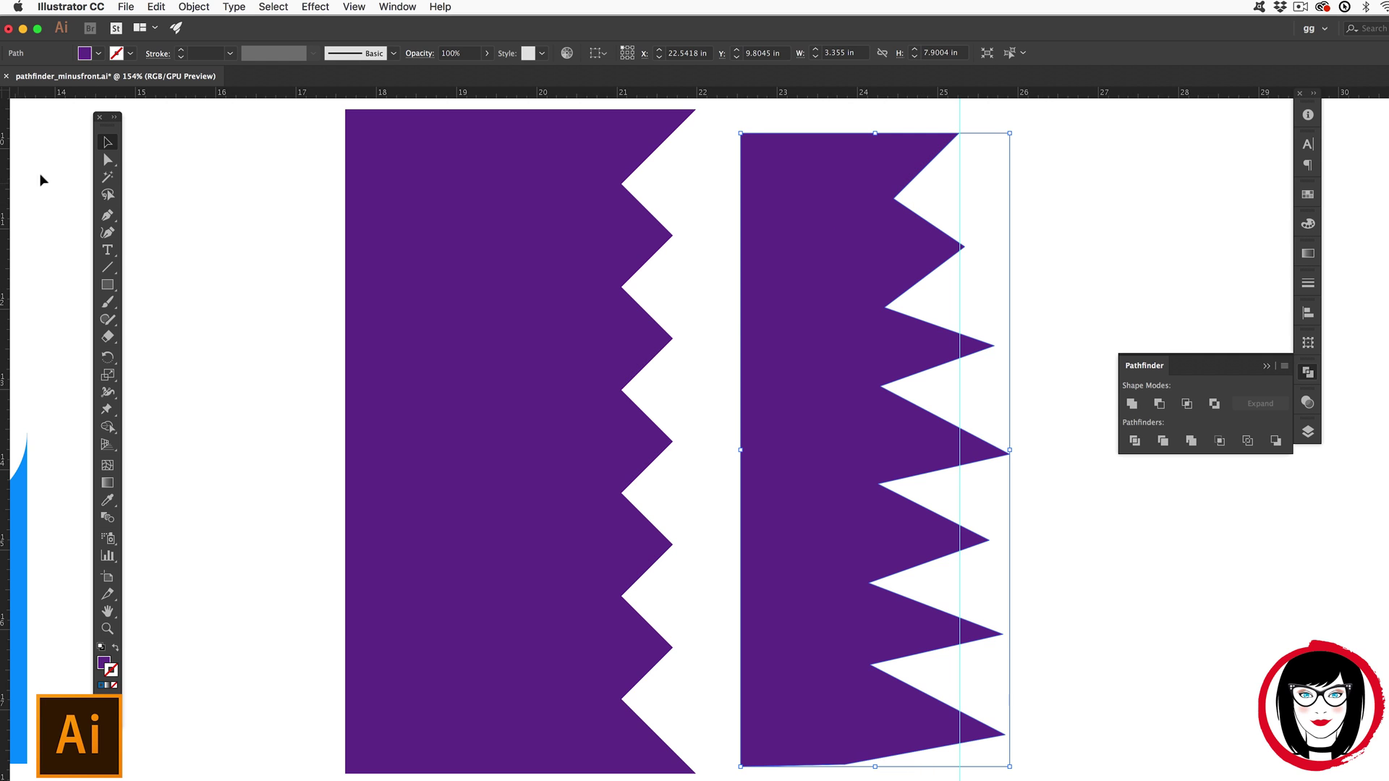
left_click(108, 160)
left_click(1012, 197)
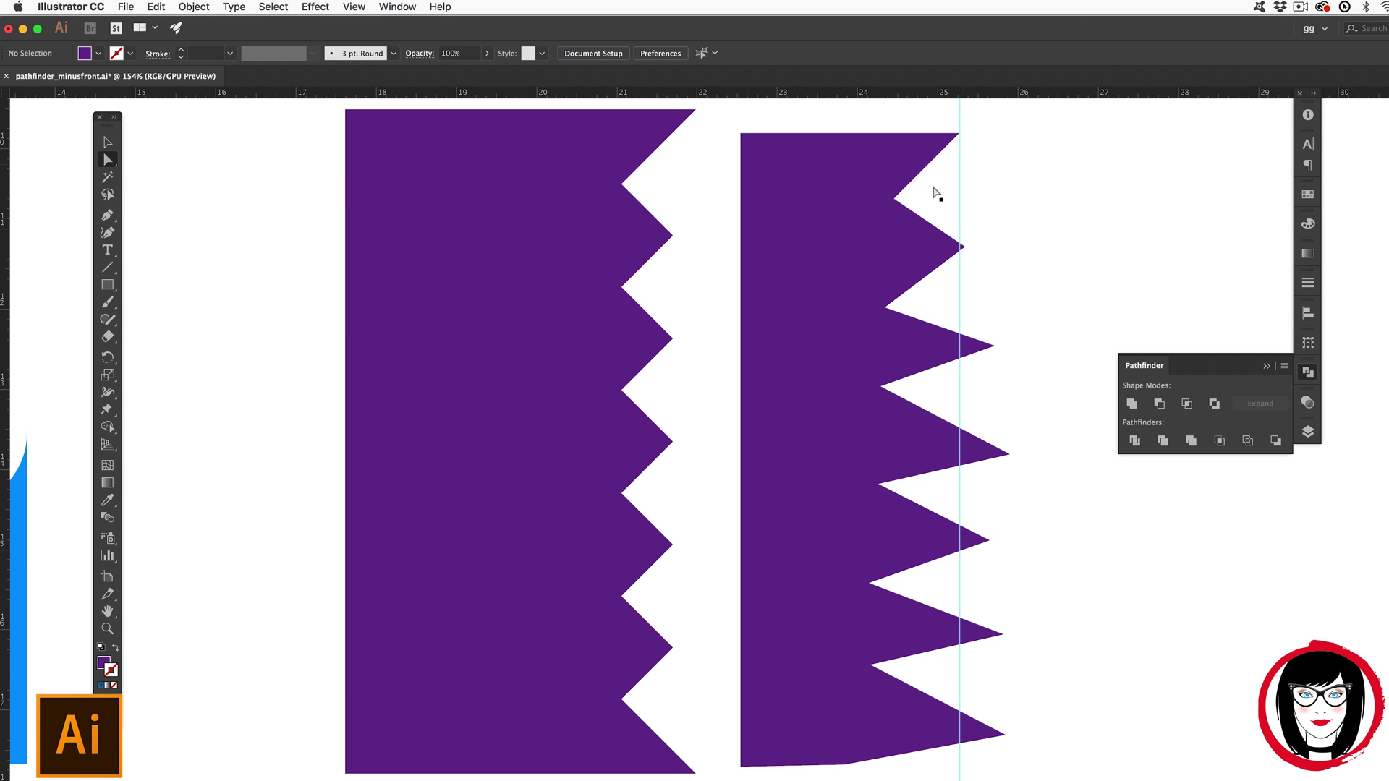
left_click(965, 250)
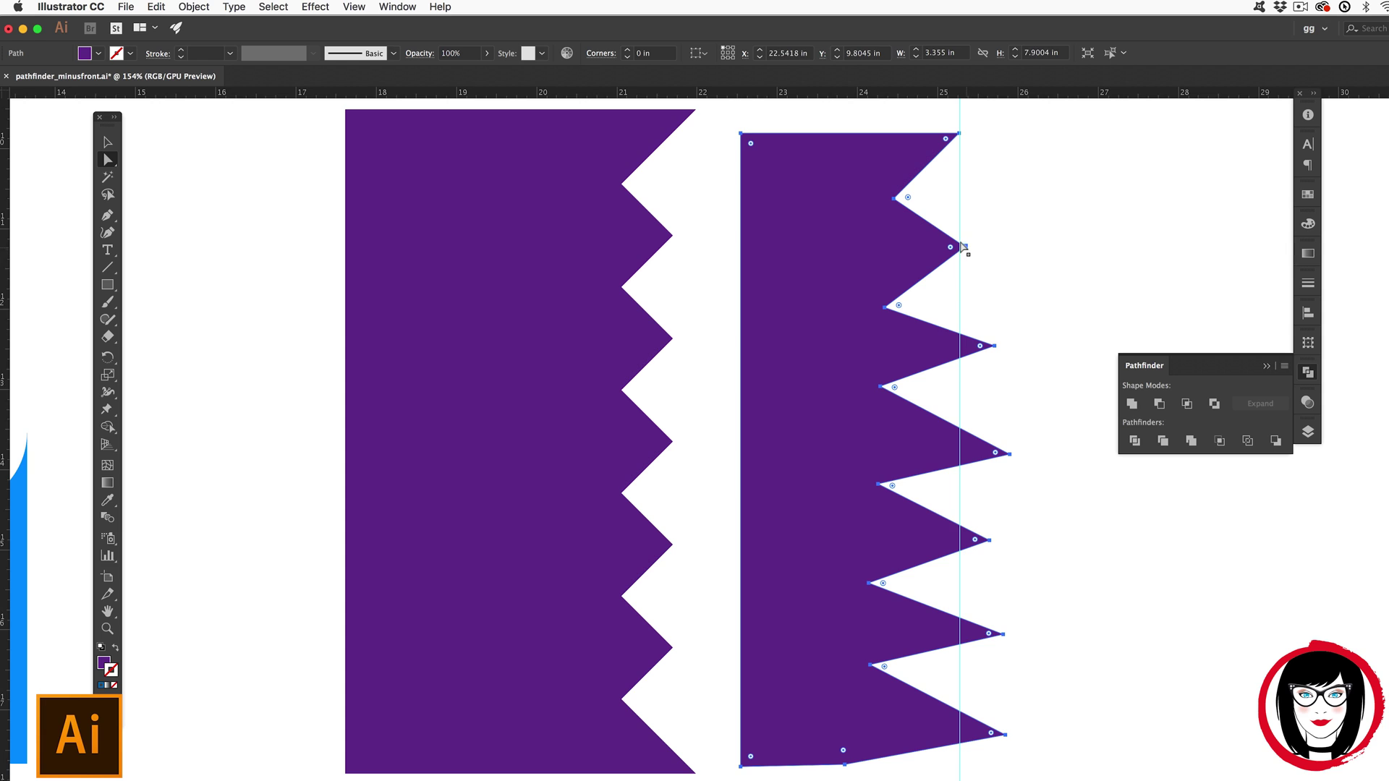
left_click_drag(964, 247, 958, 245)
left_click(1019, 242)
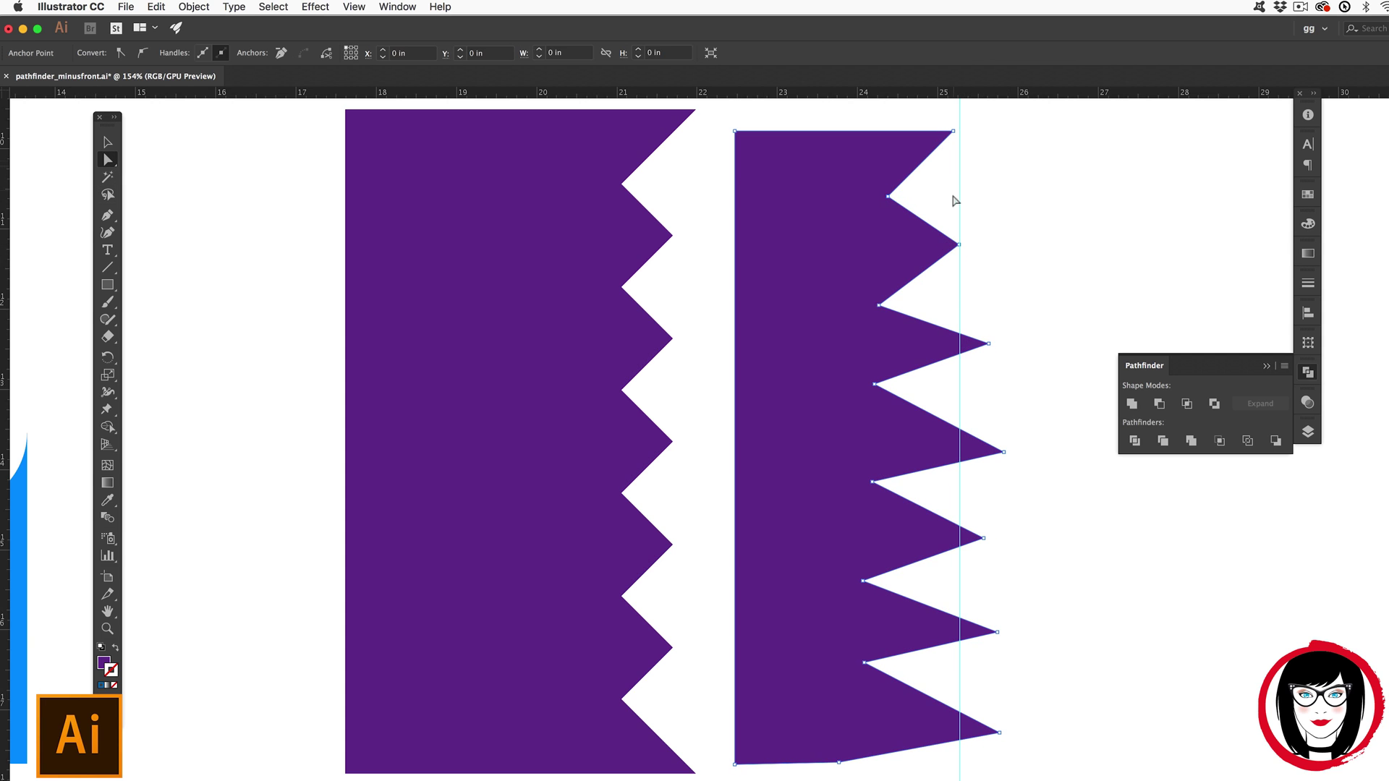
left_click_drag(988, 343, 958, 342)
left_click_drag(1002, 451, 960, 449)
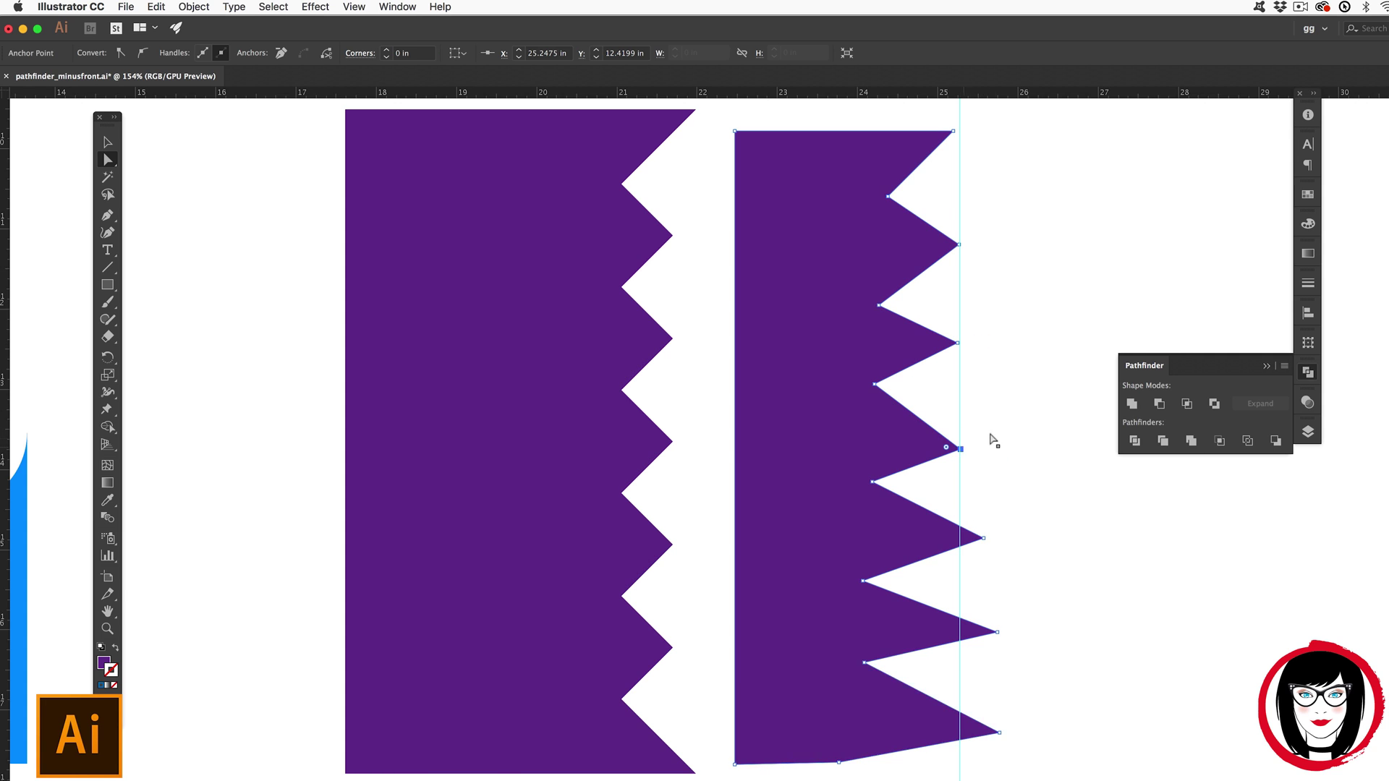
left_click(1029, 383)
Step: Hide the guides and delete the practice zigzag shape
right_click(1031, 301)
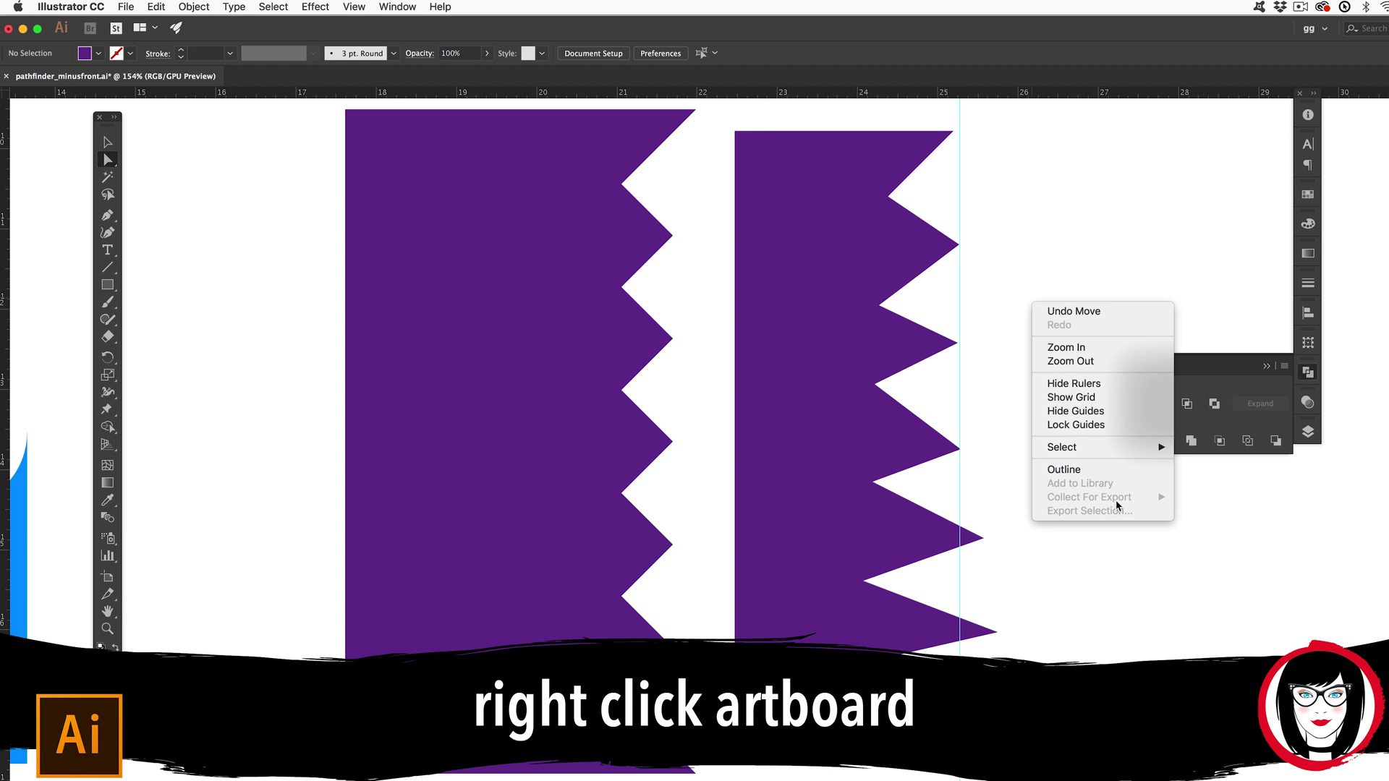
left_click(1089, 410)
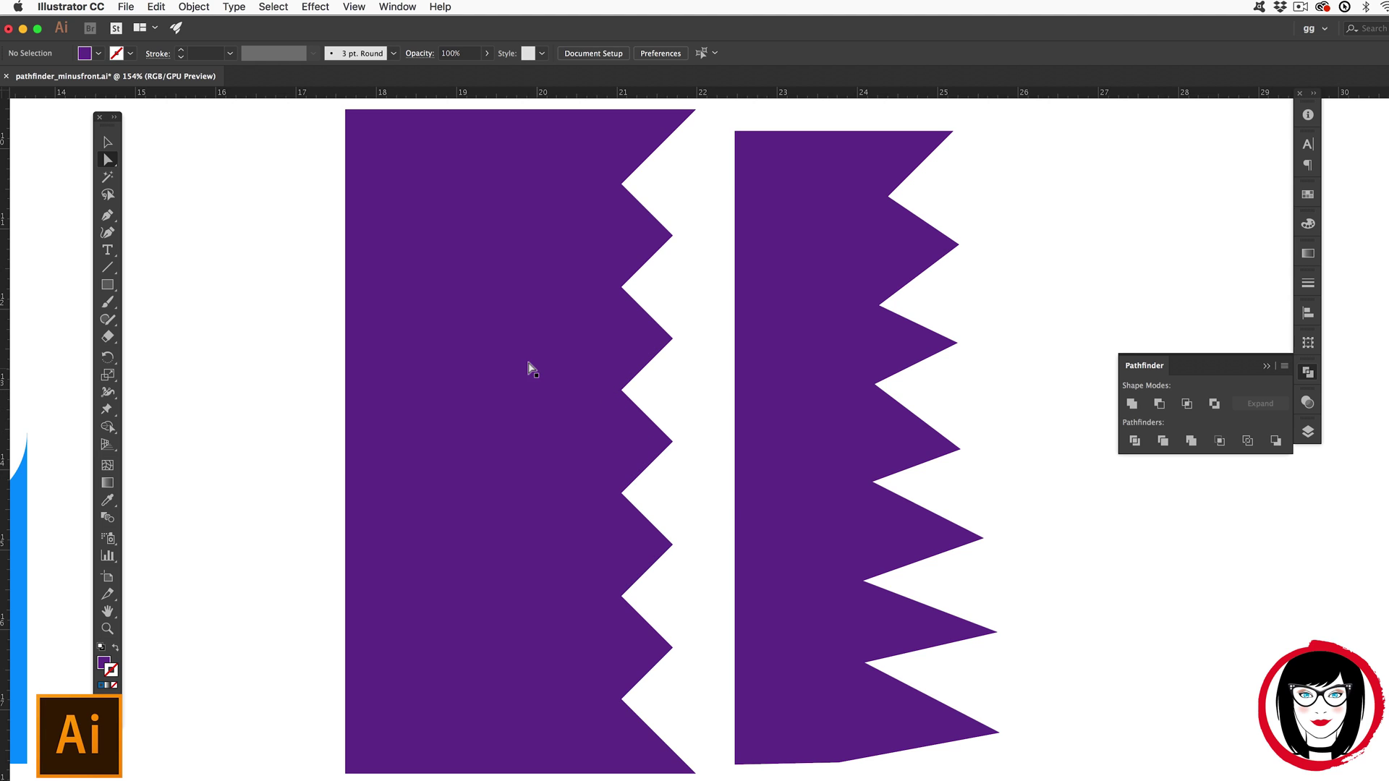
left_click(813, 362)
key("Delete")
Step: Move the red sunburst ring back onto the artboard
key("super+minus")
key("super+minus")
key("super+minus")
key("super+minus")
key("super+minus")
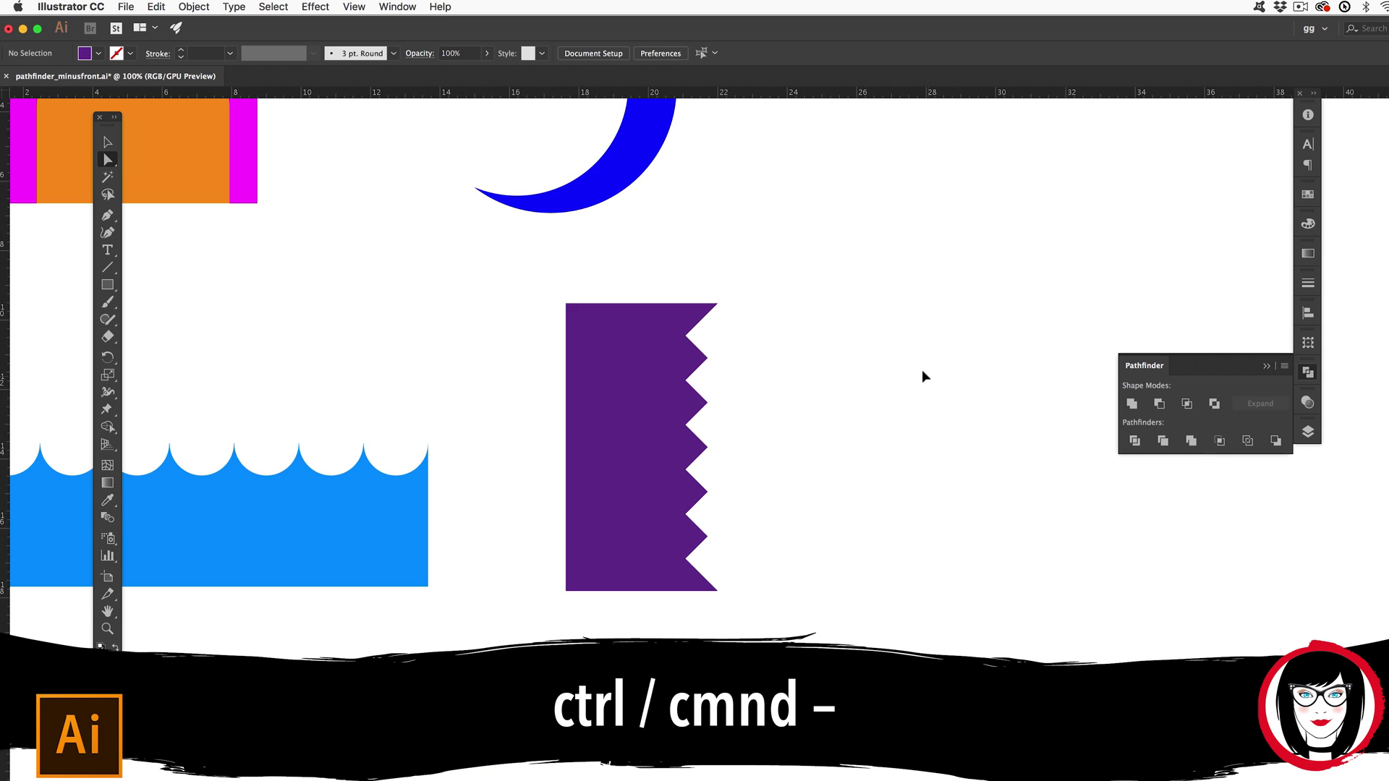
left_click(107, 612)
left_click_drag(384, 506, 544, 582)
left_click(107, 143)
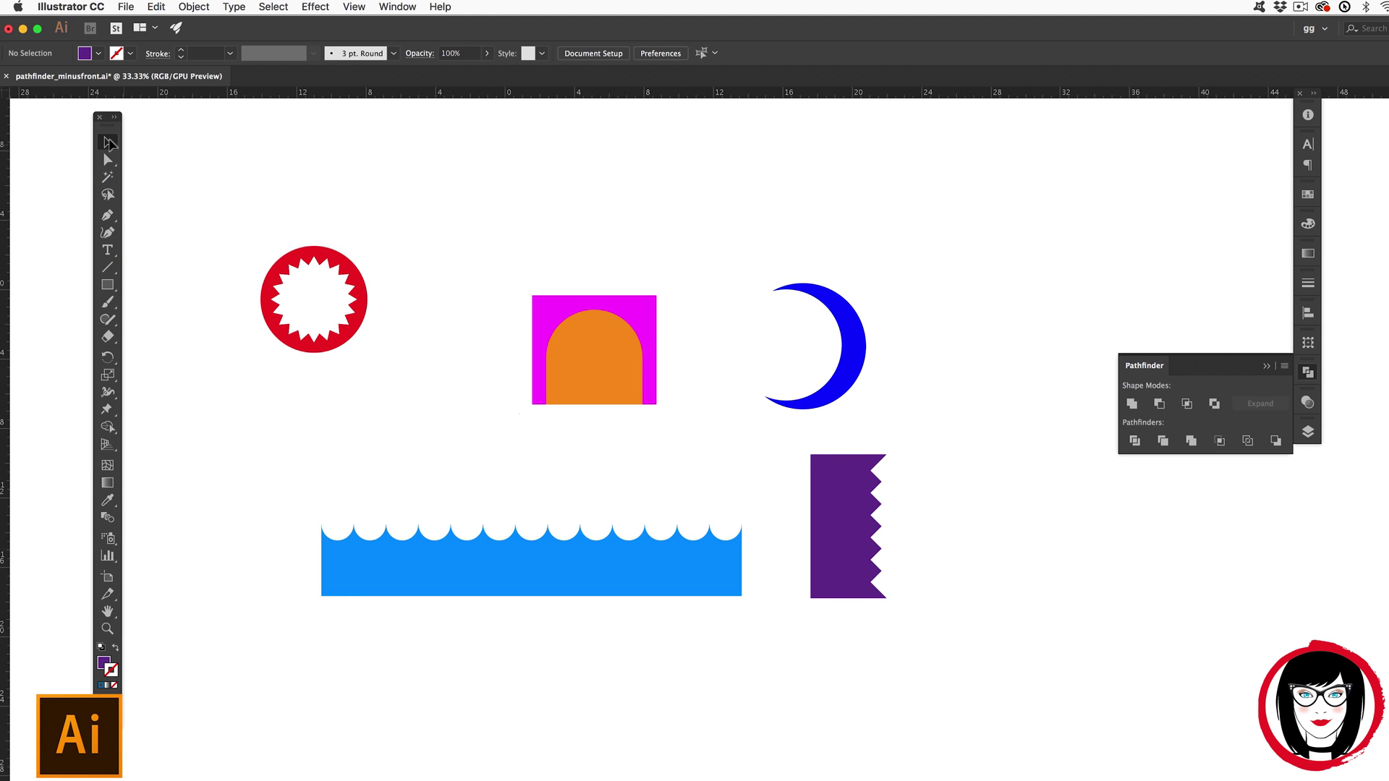
left_click_drag(356, 316, 431, 351)
left_click(539, 241)
Step: Cut the orange arch out of the magenta rectangle with Minus Front
key("super+plus")
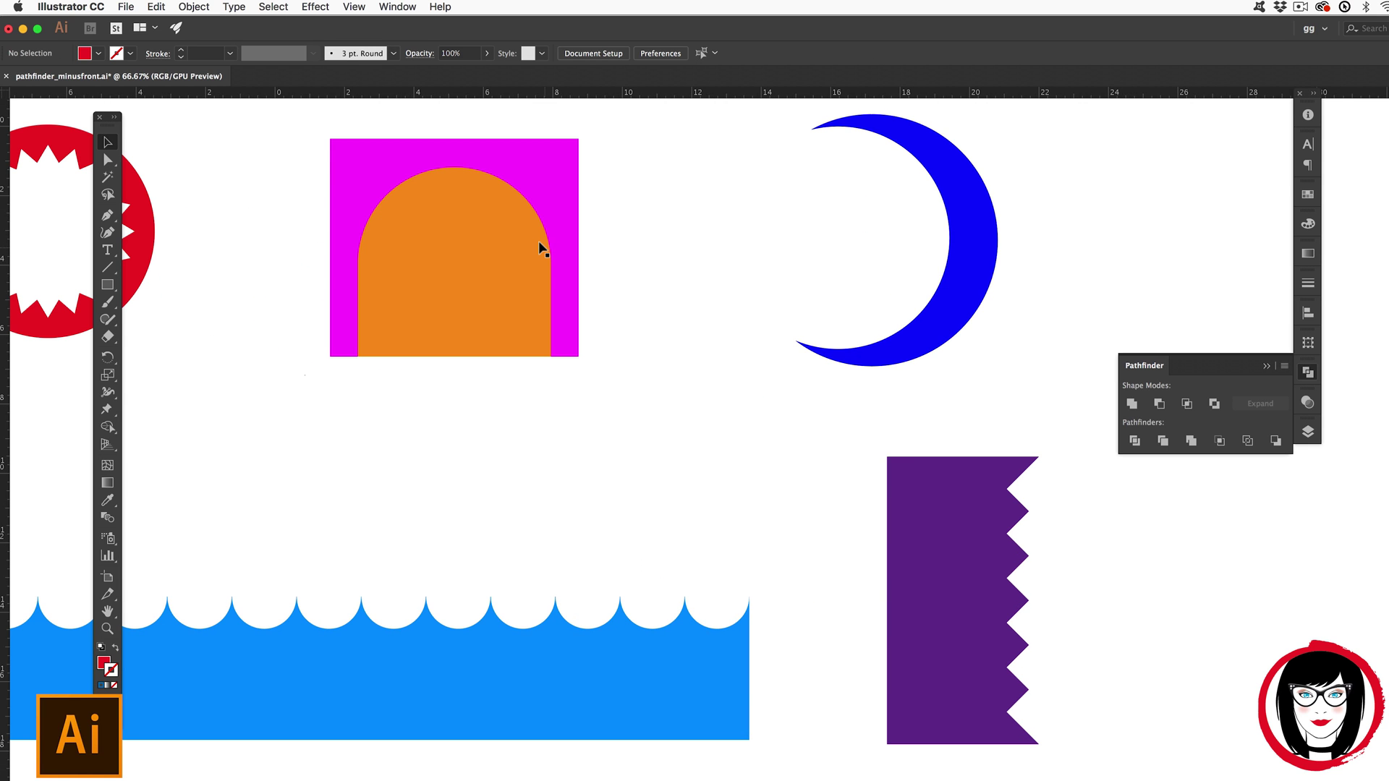
key("space")
left_click_drag(520, 391, 466, 227)
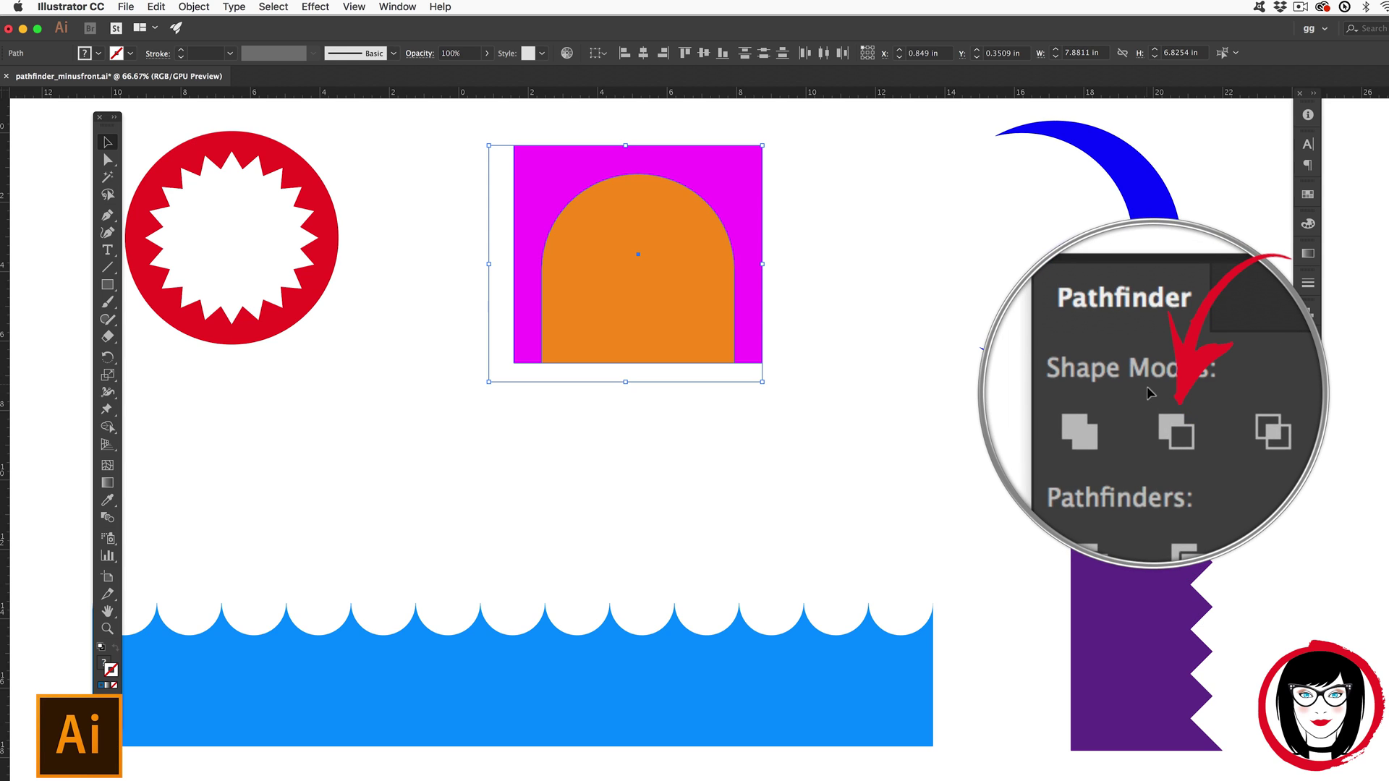
left_click(1158, 403)
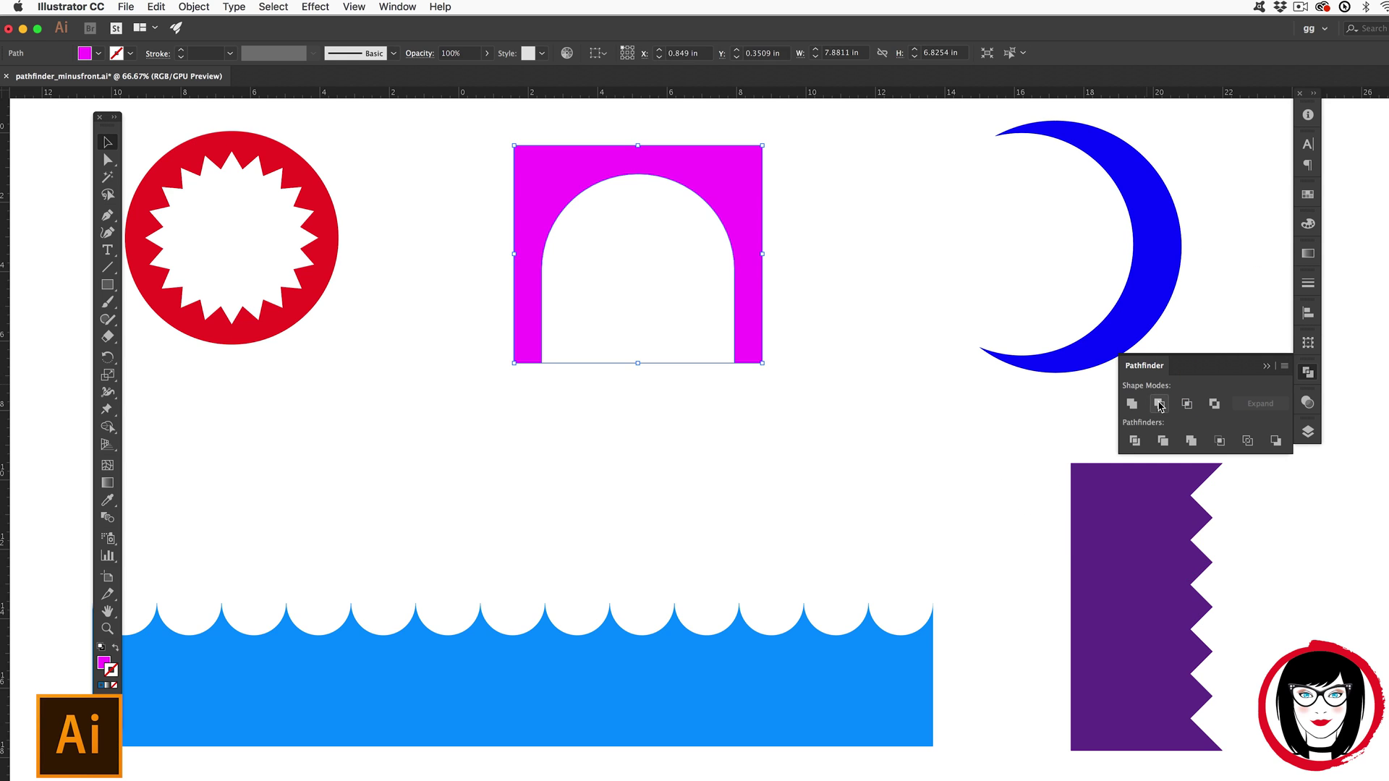
left_click(861, 462)
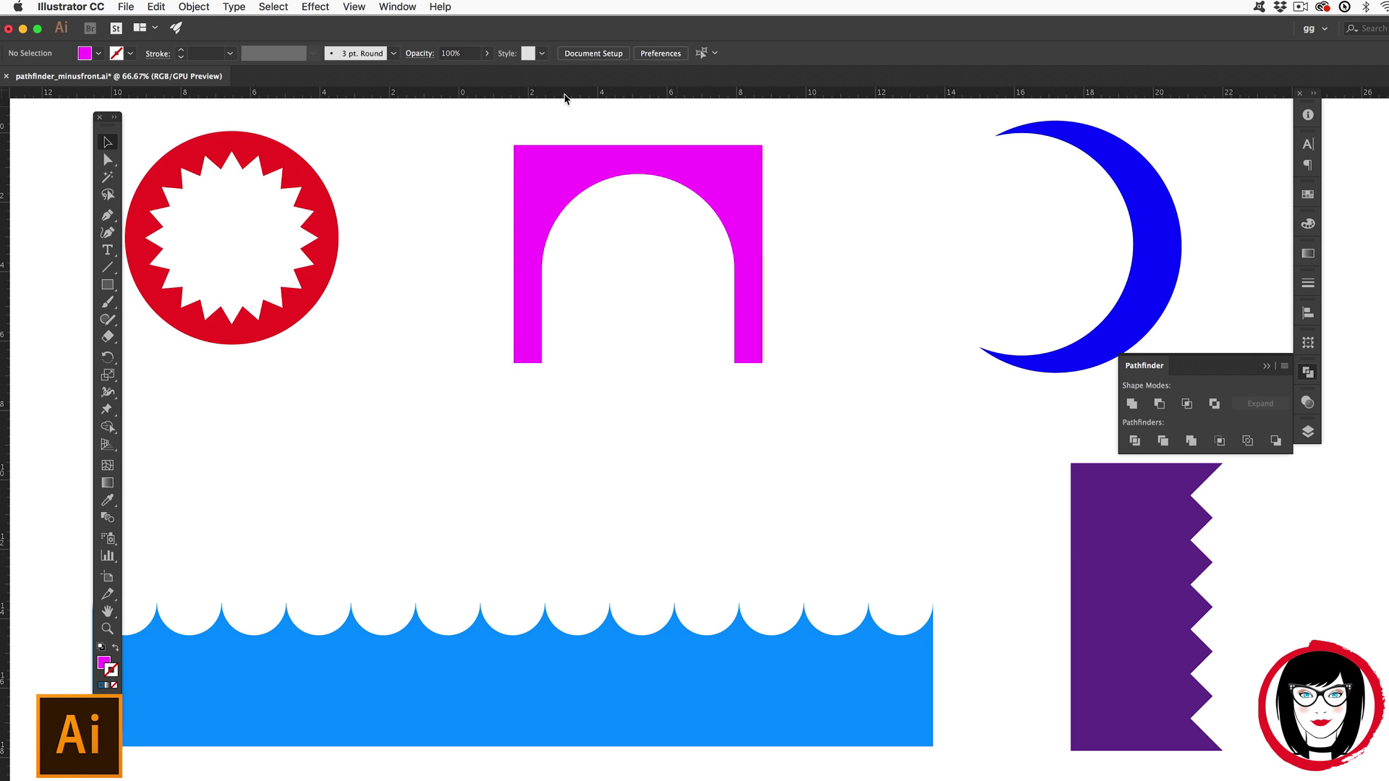